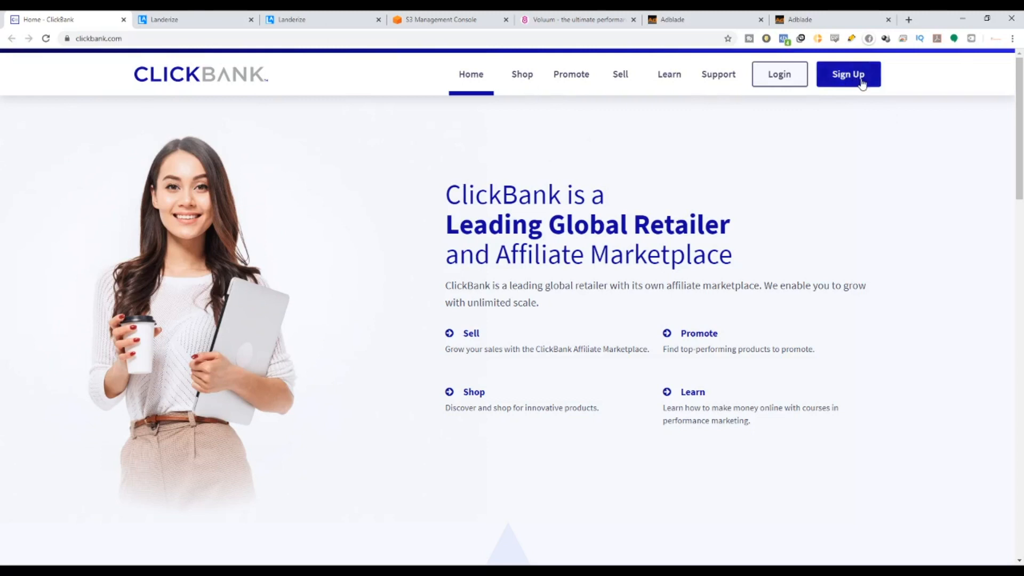
Log in to ClickBank from the Login page with the account nickname and password.
{"action": "left_click", "coordinate": [783, 79]}
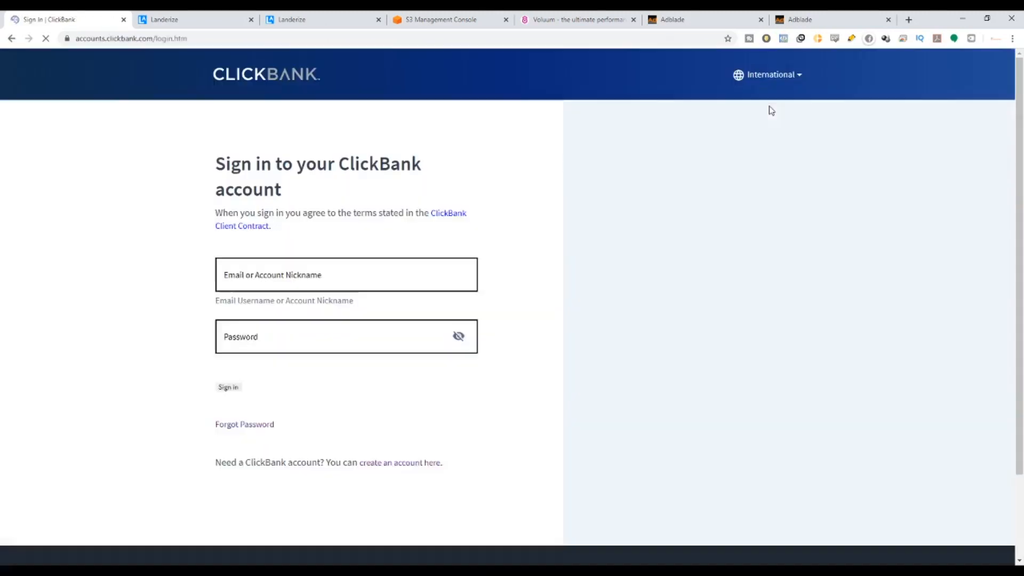
{"action": "left_click", "coordinate": [329, 267]}
{"action": "type", "text": "msdurai"}
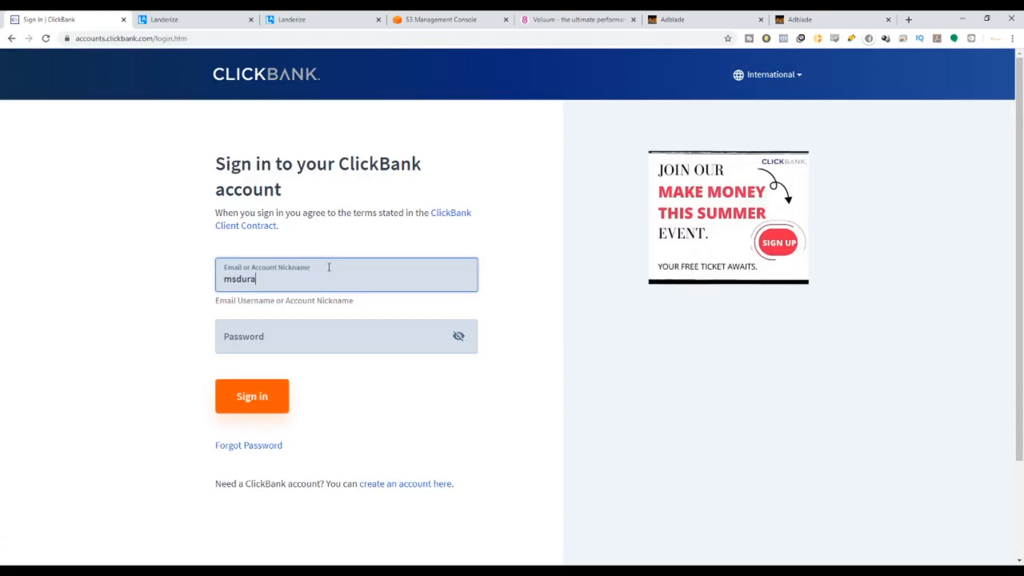
{"action": "key", "text": "Tab"}
{"action": "type", "text": "•••••••"}
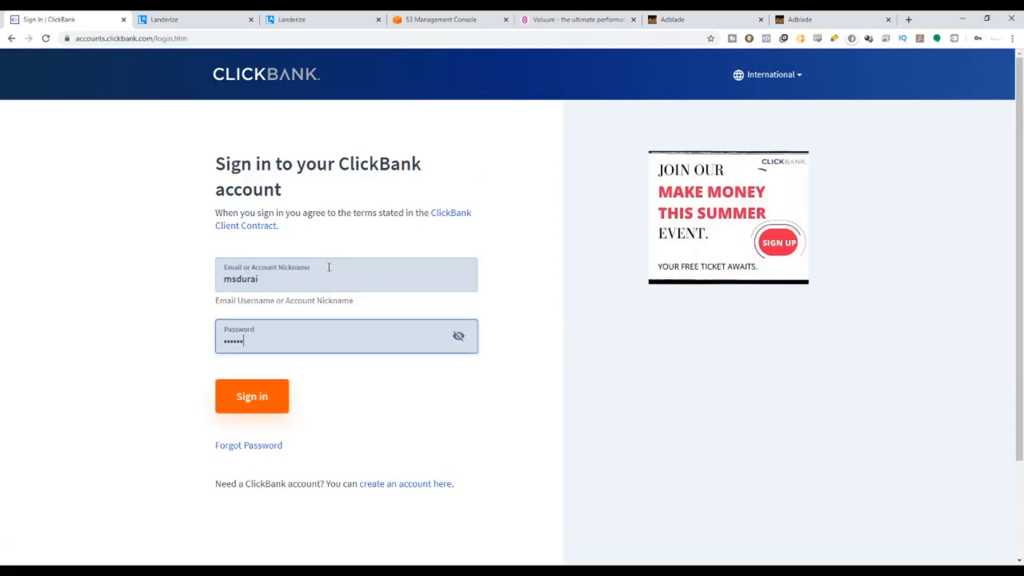
{"action": "type", "text": "•••••••"}
{"action": "key", "text": "Return"}
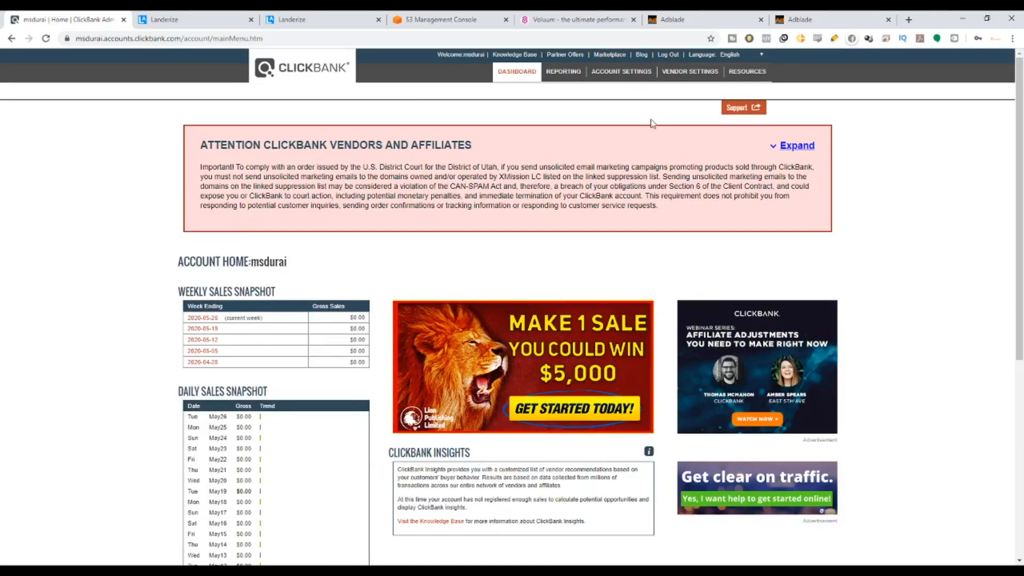
Open the ClickBank Marketplace from the top bar and look over its product categories.
{"action": "left_click", "coordinate": [606, 56]}
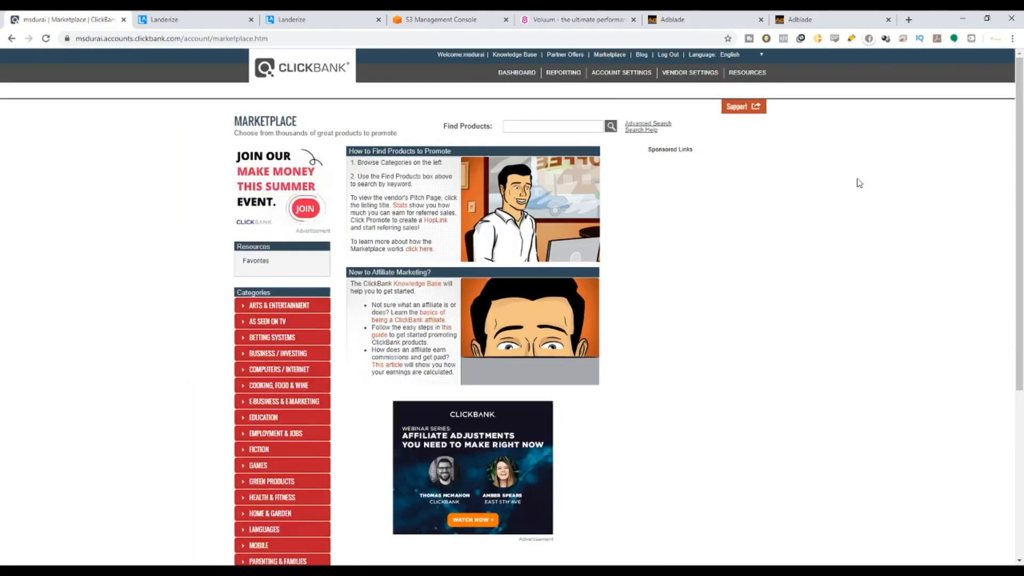
{"action": "scroll", "coordinate": [352, 512], "scroll_direction": "down", "scroll_amount": 4}
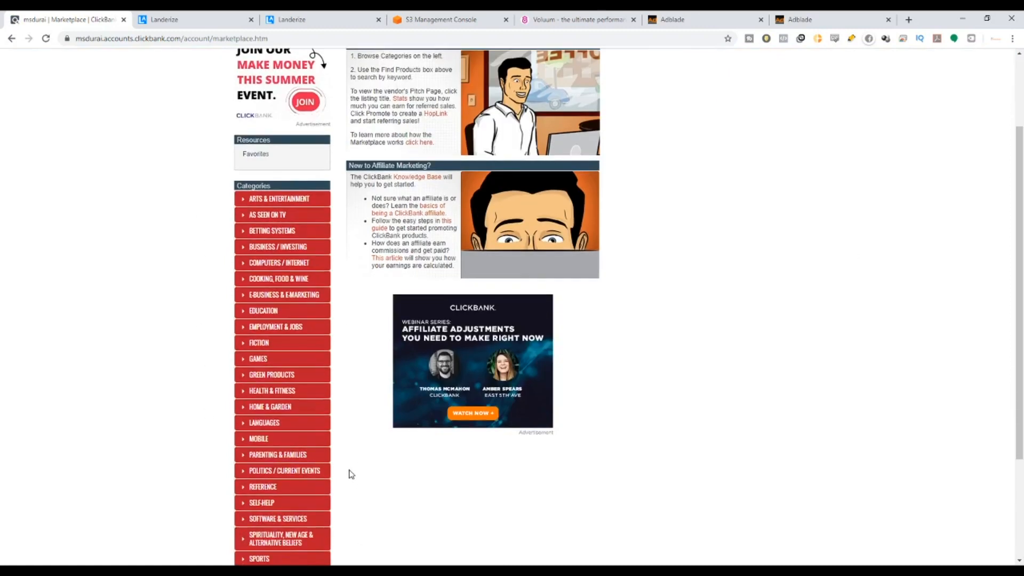
{"action": "scroll", "coordinate": [350, 483], "scroll_direction": "up", "scroll_amount": 1}
{"action": "scroll", "coordinate": [354, 483], "scroll_direction": "up", "scroll_amount": 1}
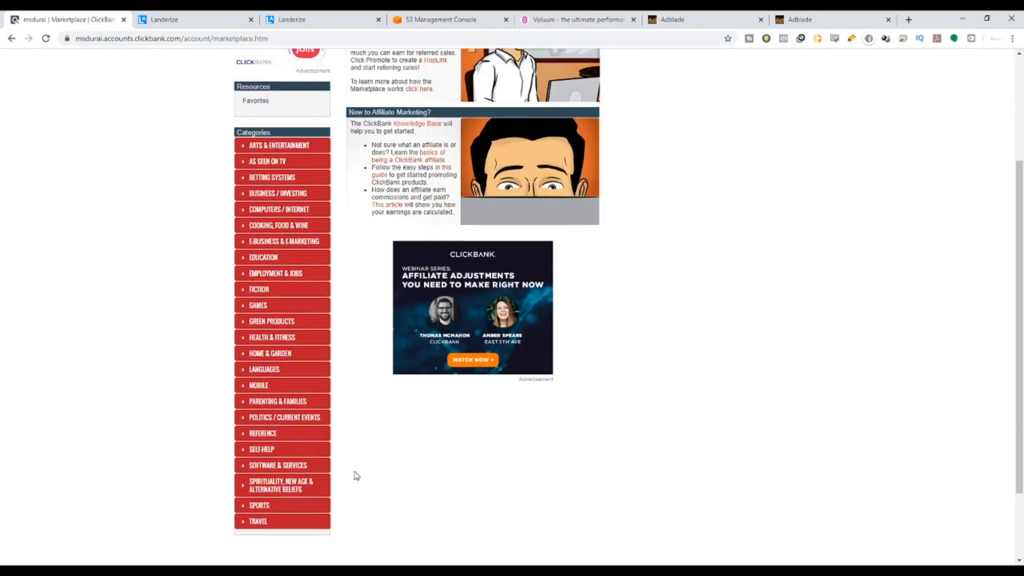
{"action": "scroll", "coordinate": [356, 475], "scroll_direction": "up", "scroll_amount": 2}
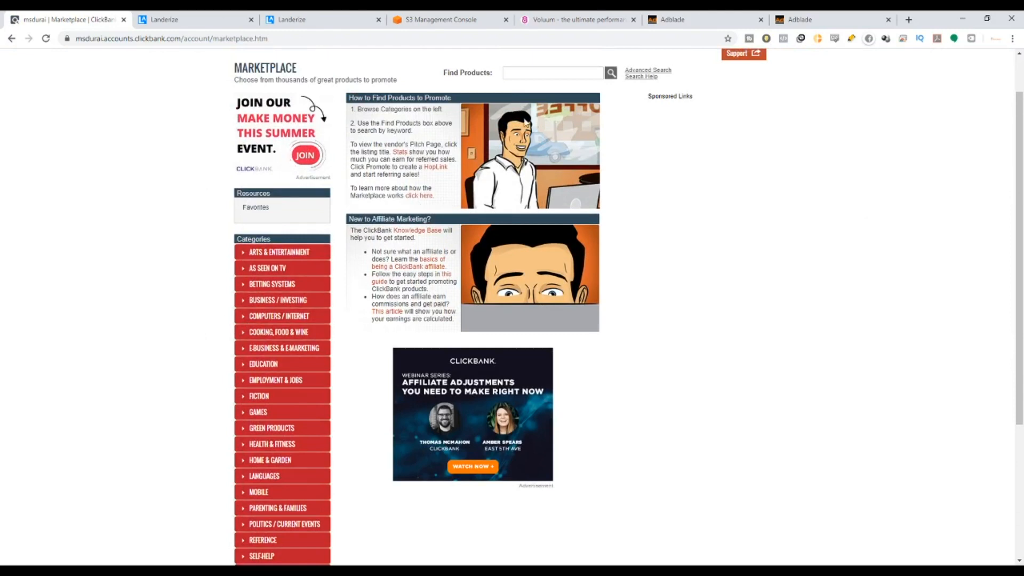
Search Google for 'best offers clickbank 2020' in a new browser tab.
{"action": "left_click", "coordinate": [909, 19]}
{"action": "type", "text": "g"}
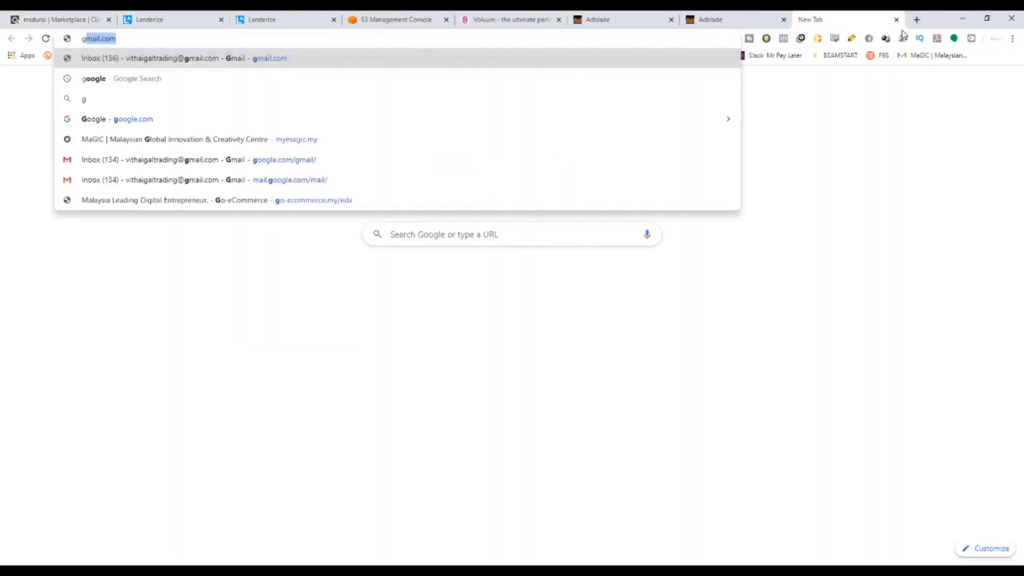
{"action": "key", "text": "Delete"}
{"action": "type", "text": "best"}
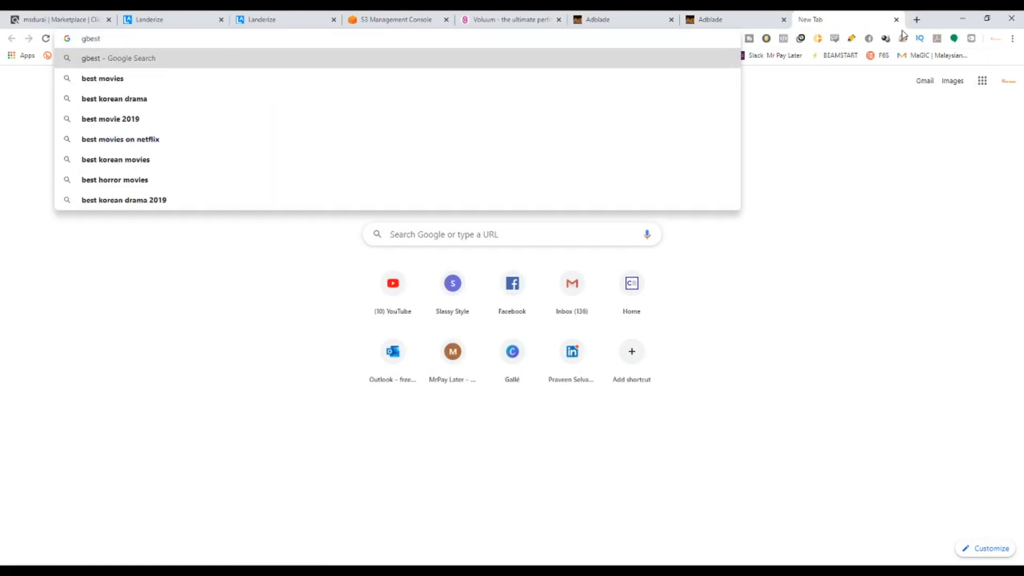
{"action": "key", "text": "BackSpace"}
{"action": "key", "text": "BackSpace"}
{"action": "key", "text": "BackSpace"}
{"action": "key", "text": "BackSpace"}
{"action": "key", "text": "BackSpace"}
{"action": "type", "text": "best"}
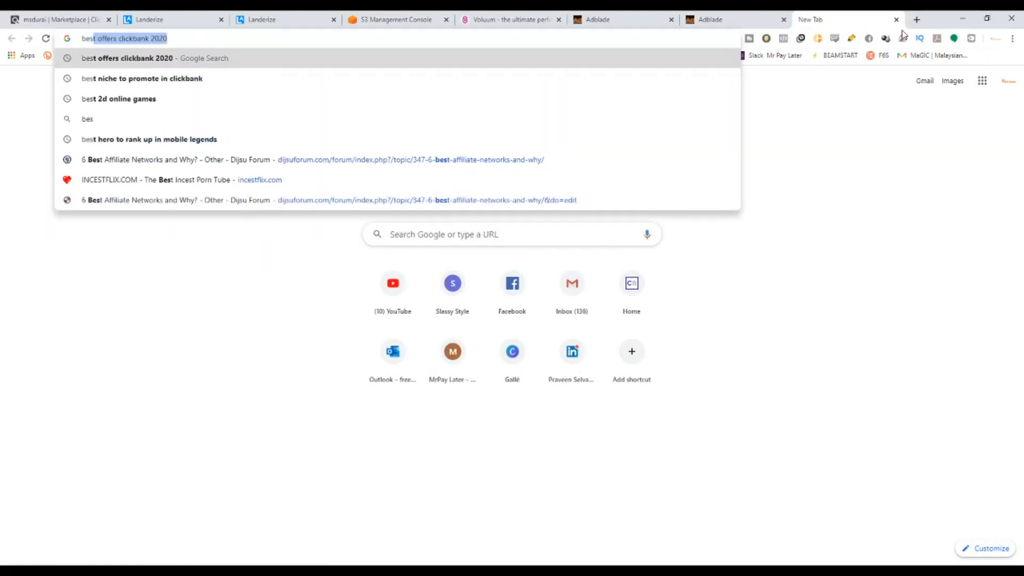
{"action": "key", "text": "Return"}
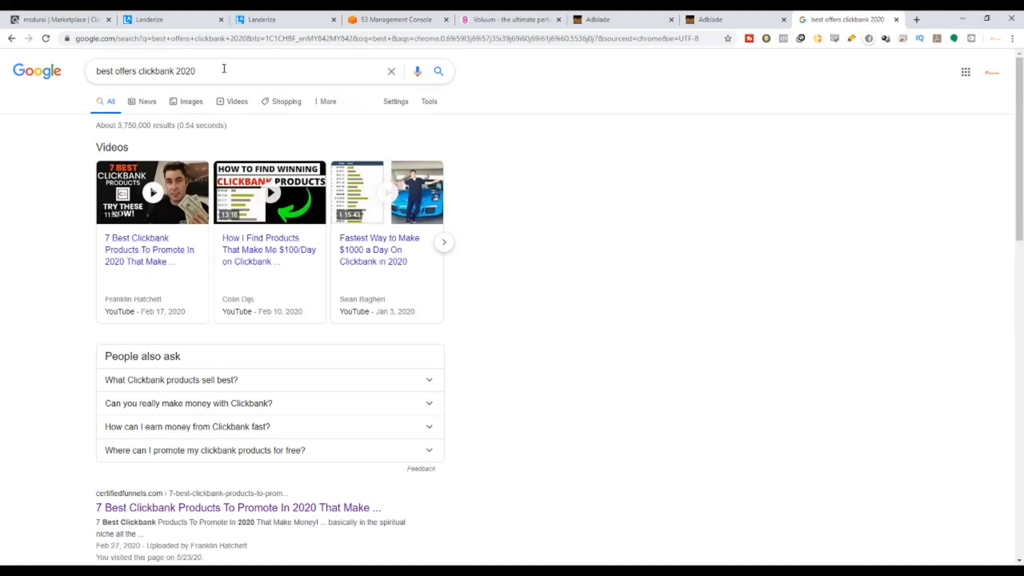
Skim the search results, then go back to the ClickBank Marketplace tab.
{"action": "scroll", "coordinate": [315, 454], "scroll_direction": "down", "scroll_amount": 7}
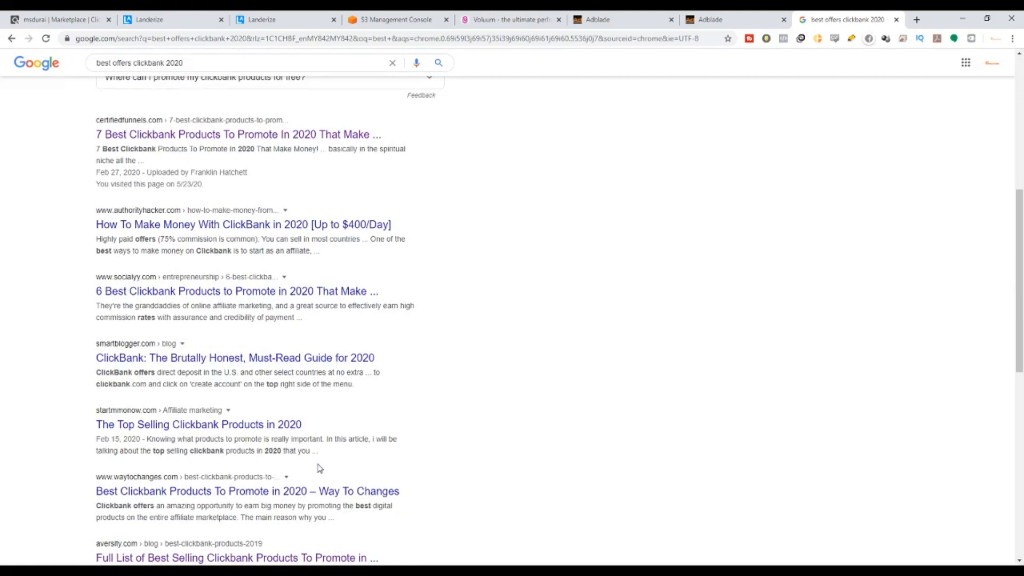
{"action": "scroll", "coordinate": [319, 468], "scroll_direction": "down", "scroll_amount": 7}
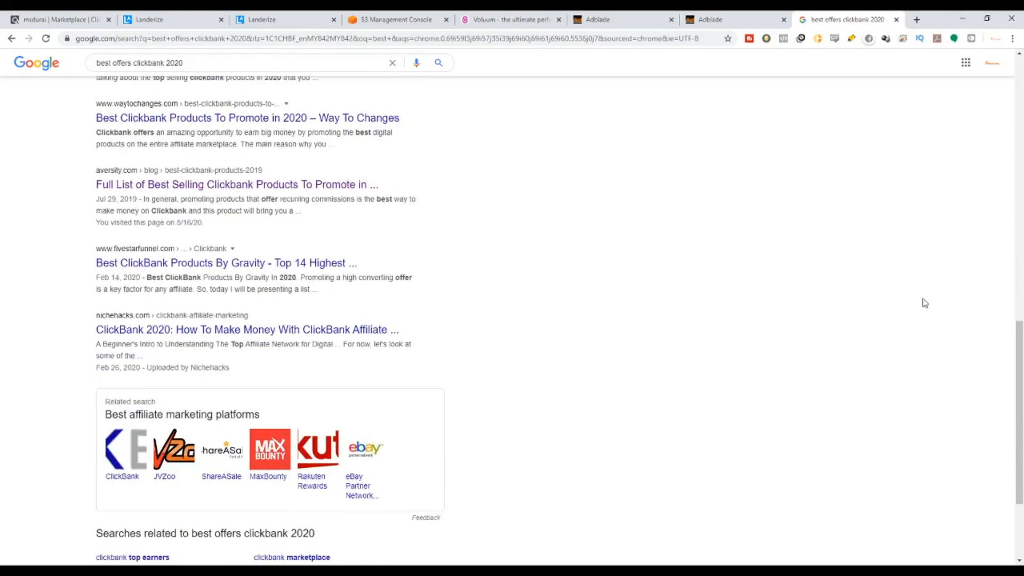
{"action": "scroll", "coordinate": [364, 193], "scroll_direction": "up", "scroll_amount": 5}
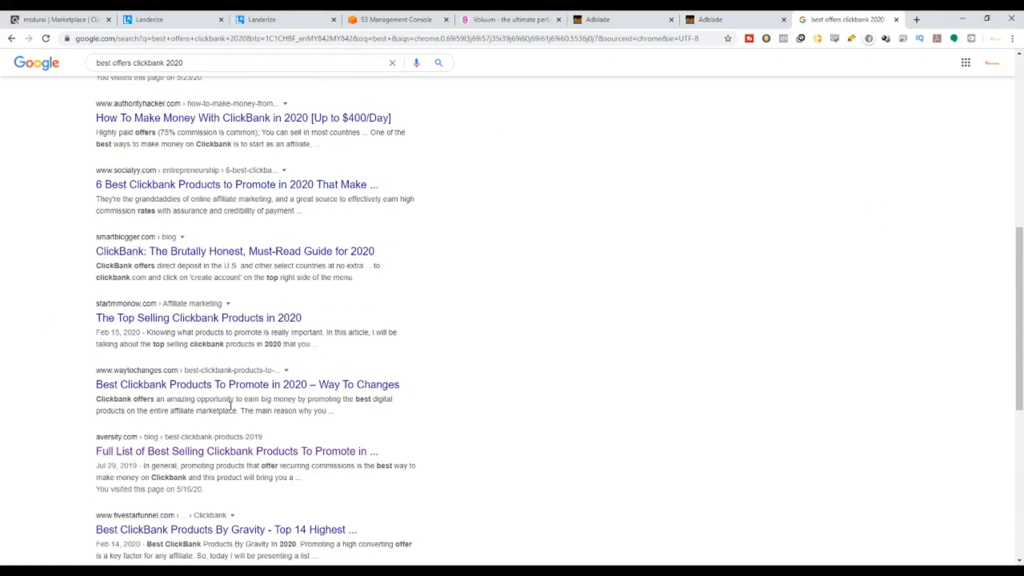
{"action": "scroll", "coordinate": [230, 405], "scroll_direction": "up", "scroll_amount": 4}
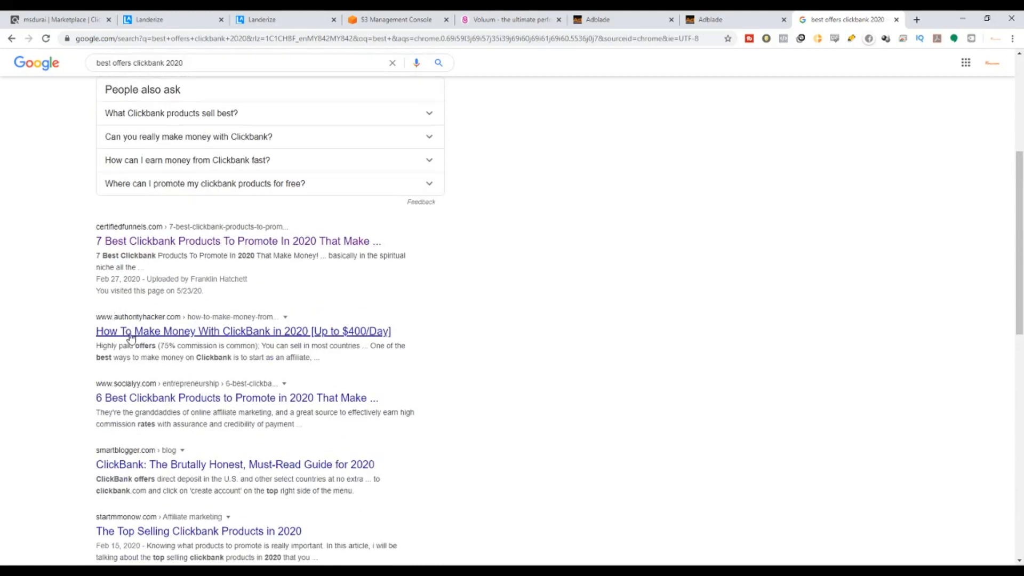
{"action": "left_click", "coordinate": [80, 21]}
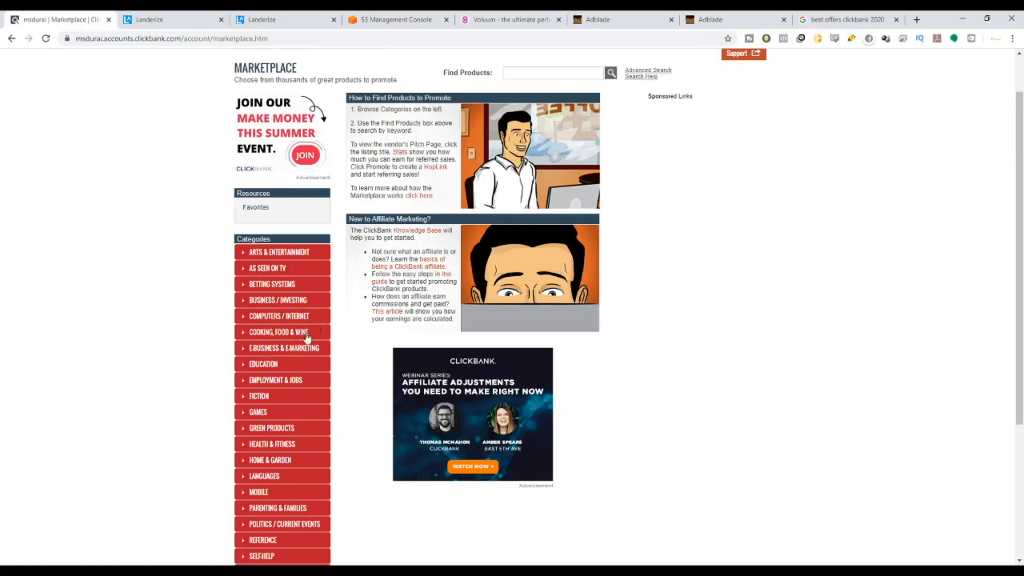
Pick HEALTH & FITNESS in the Categories sidebar to list its 1074 offers.
{"action": "left_click", "coordinate": [246, 364]}
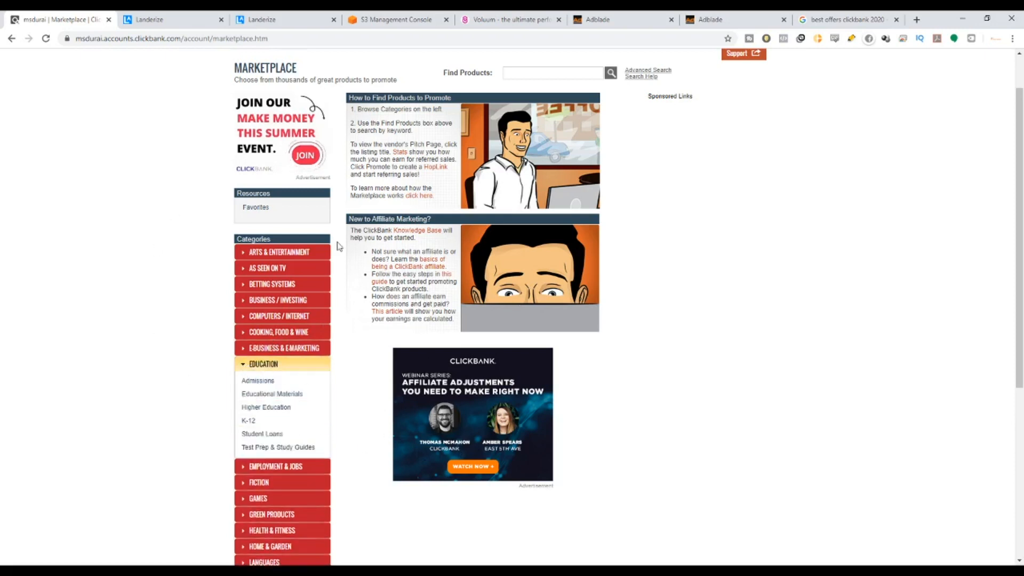
{"action": "left_click", "coordinate": [241, 367]}
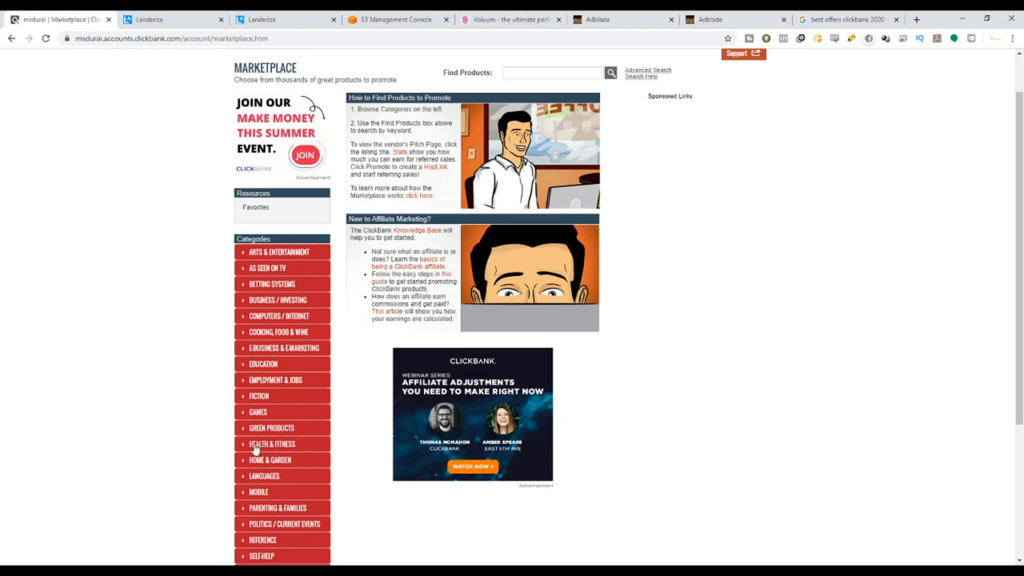
{"action": "scroll", "coordinate": [299, 447], "scroll_direction": "down", "scroll_amount": 1}
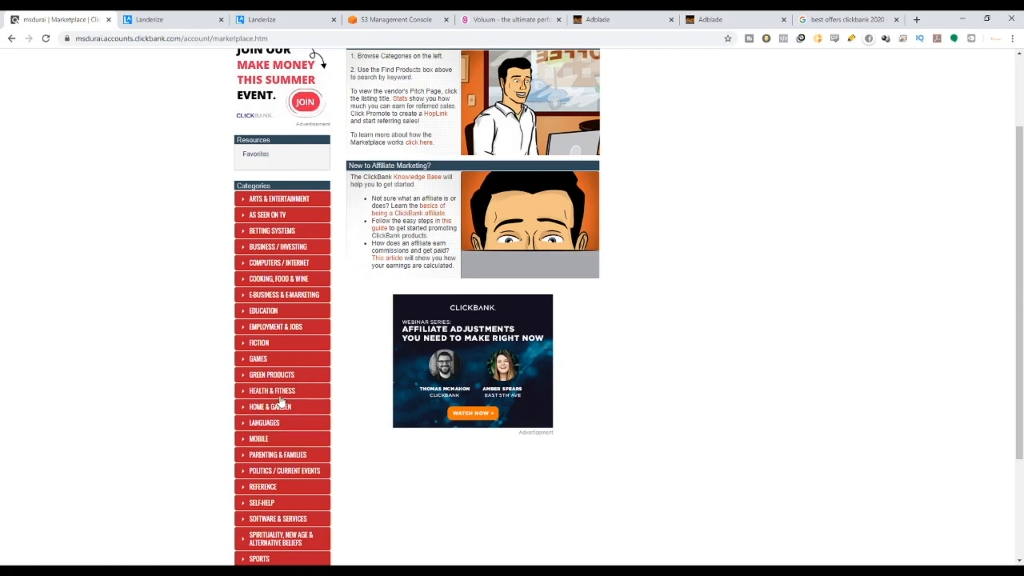
{"action": "left_click", "coordinate": [244, 396]}
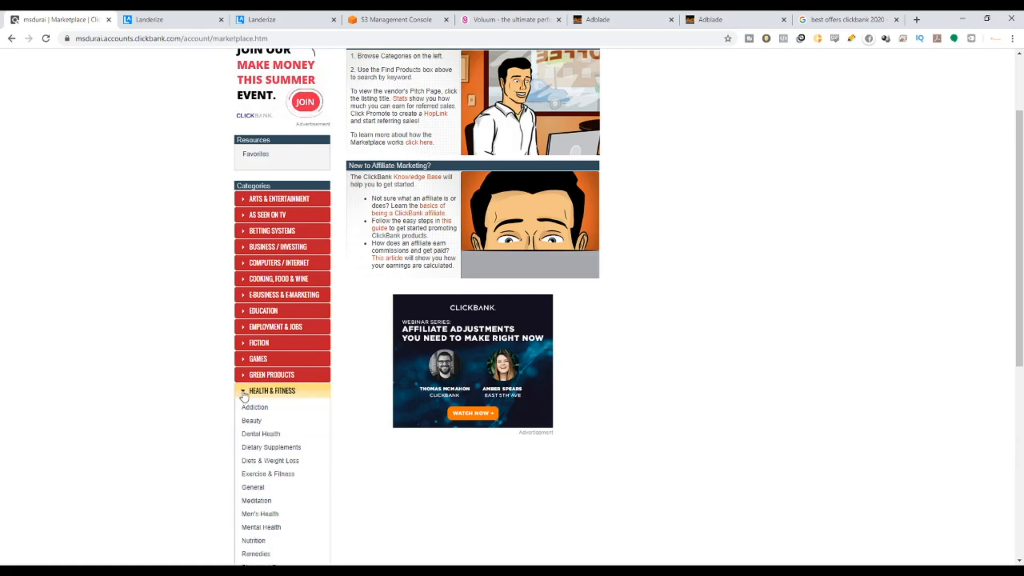
{"action": "left_click", "coordinate": [272, 395]}
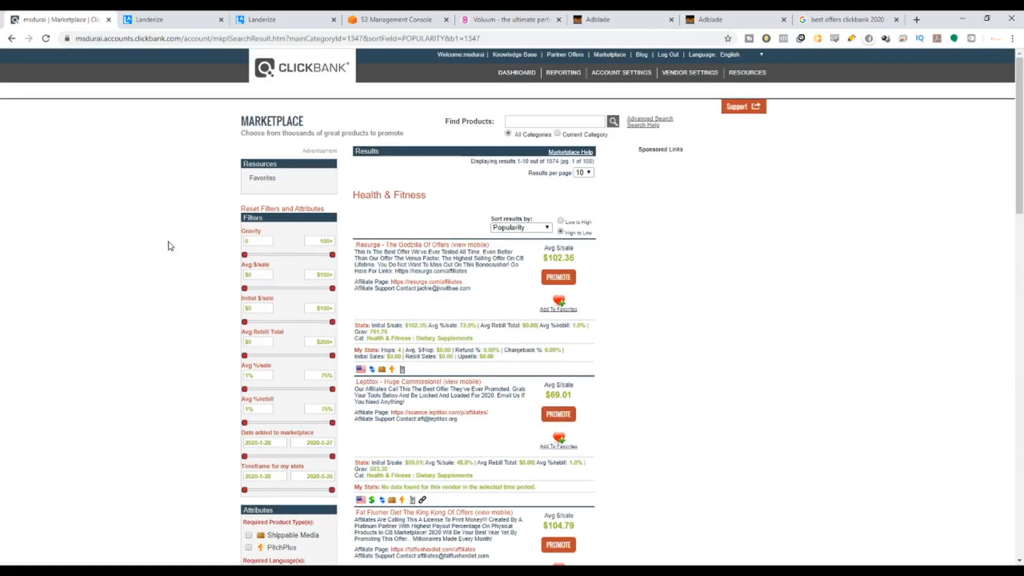
Highlight the 1074 total results count for the Health & Fitness listing.
{"action": "scroll", "coordinate": [327, 352], "scroll_direction": "down", "scroll_amount": 3}
{"action": "scroll", "coordinate": [320, 374], "scroll_direction": "down", "scroll_amount": 6}
{"action": "scroll", "coordinate": [320, 384], "scroll_direction": "up", "scroll_amount": 10}
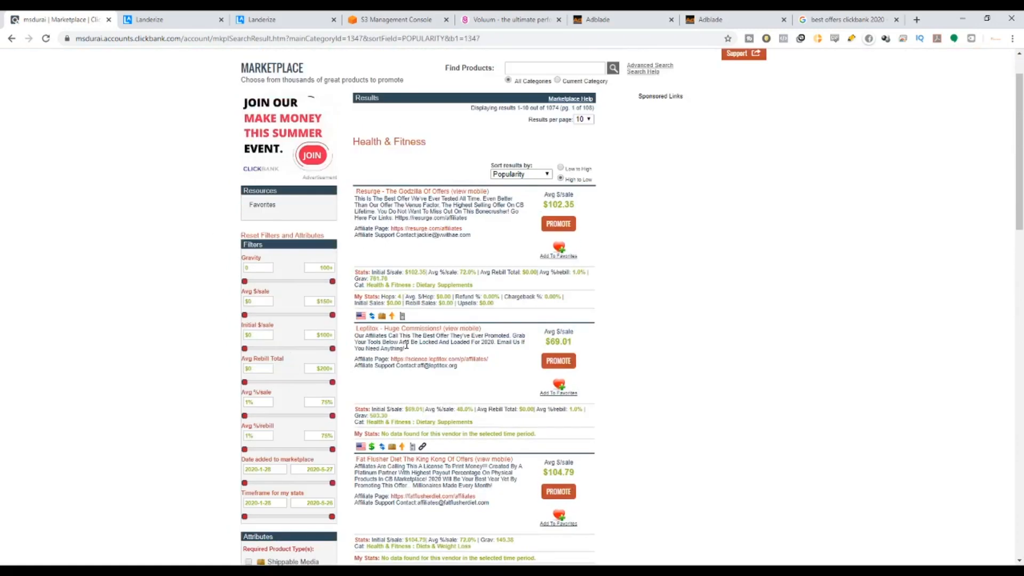
{"action": "left_click_drag", "start_coordinate": [517, 160], "coordinate": [555, 163]}
{"action": "left_click", "coordinate": [548, 161]}
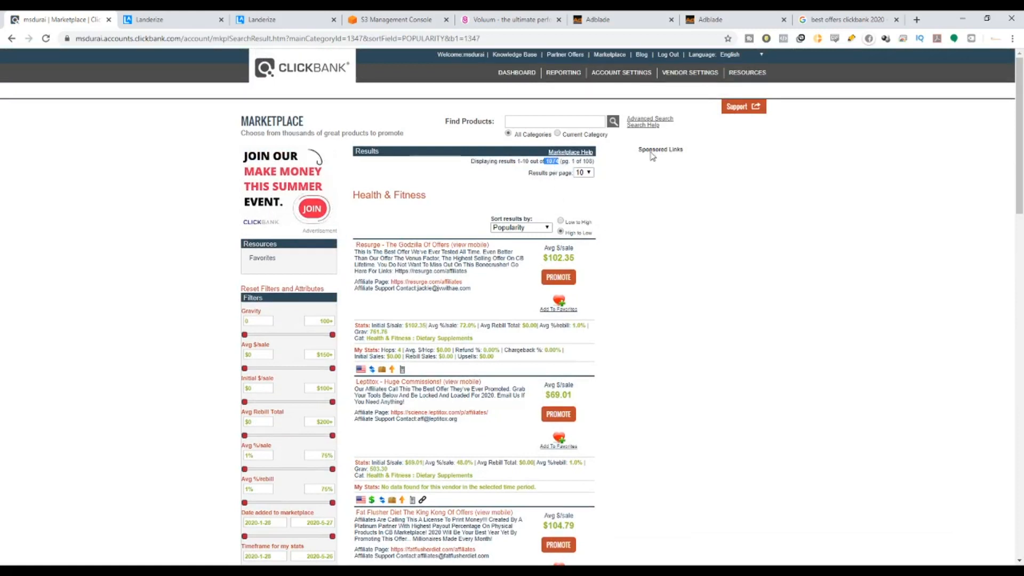
{"action": "left_click", "coordinate": [561, 170]}
Browse the offers and reload the Health & Fitness listing sorted by popularity, high to low.
{"action": "scroll", "coordinate": [527, 267], "scroll_direction": "down", "scroll_amount": 8}
{"action": "scroll", "coordinate": [530, 299], "scroll_direction": "down", "scroll_amount": 12}
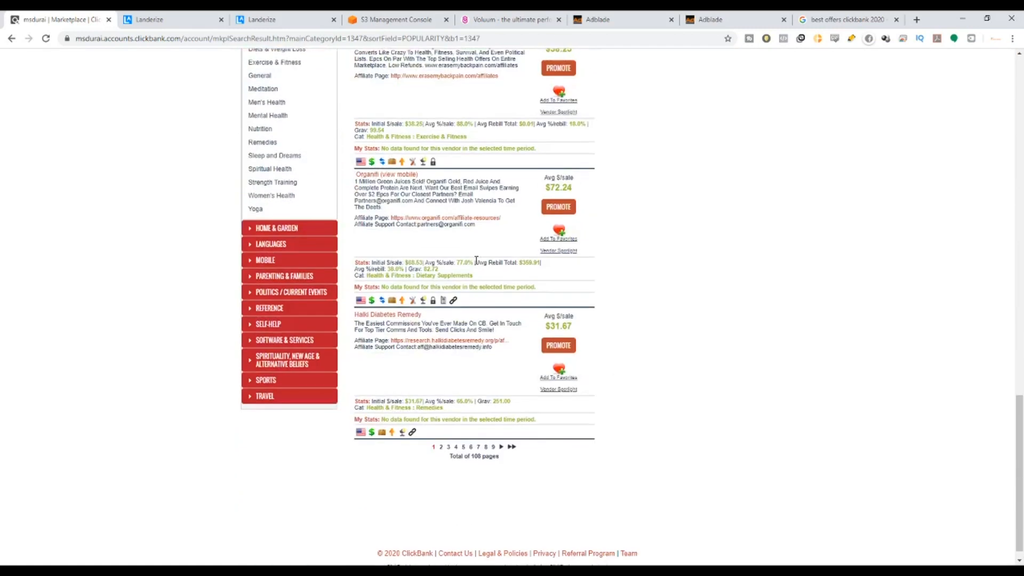
{"action": "scroll", "coordinate": [292, 301], "scroll_direction": "up", "scroll_amount": 4}
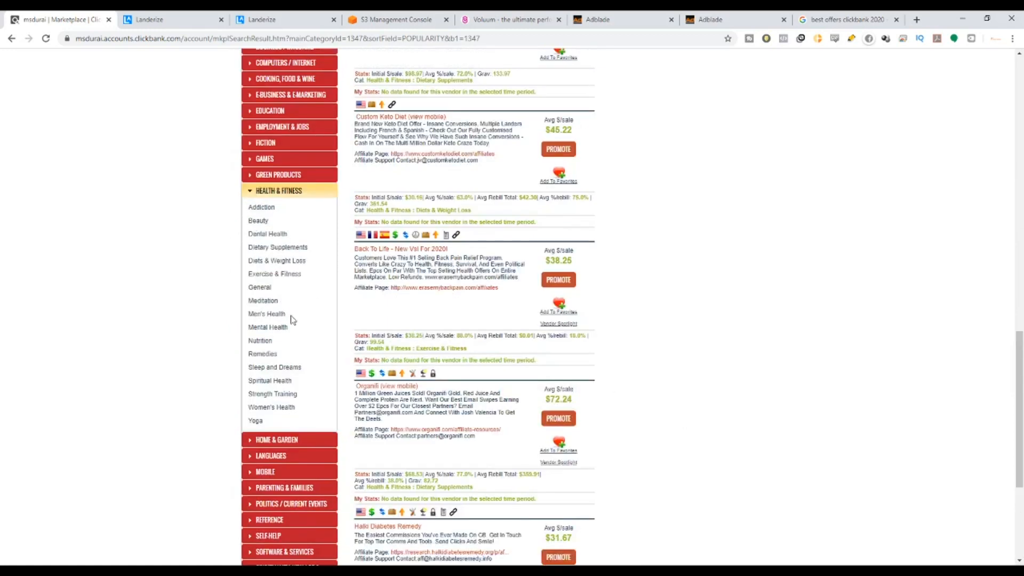
{"action": "scroll", "coordinate": [392, 340], "scroll_direction": "up", "scroll_amount": 5}
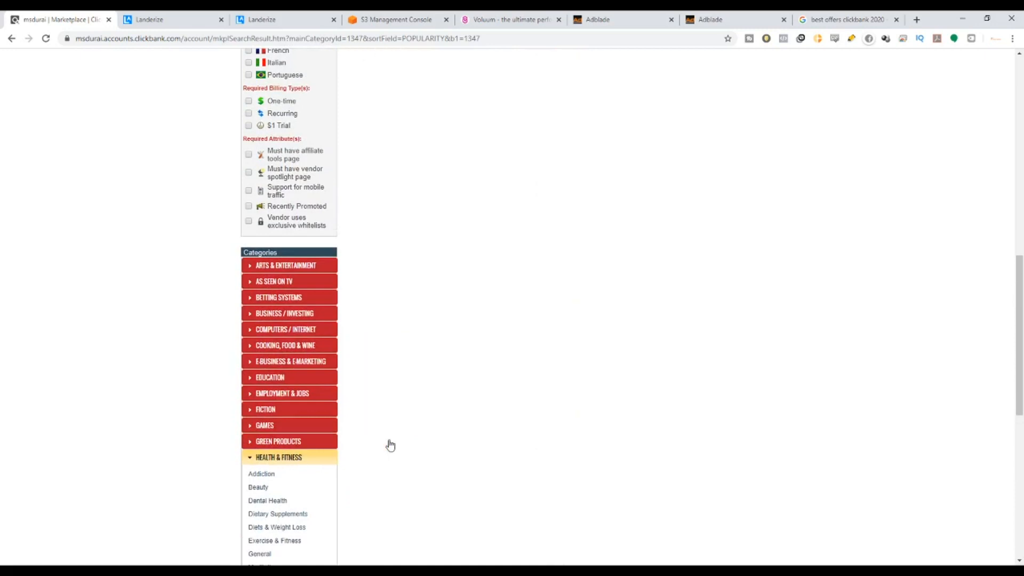
{"action": "scroll", "coordinate": [389, 446], "scroll_direction": "up", "scroll_amount": 8}
{"action": "scroll", "coordinate": [730, 176], "scroll_direction": "up", "scroll_amount": 4}
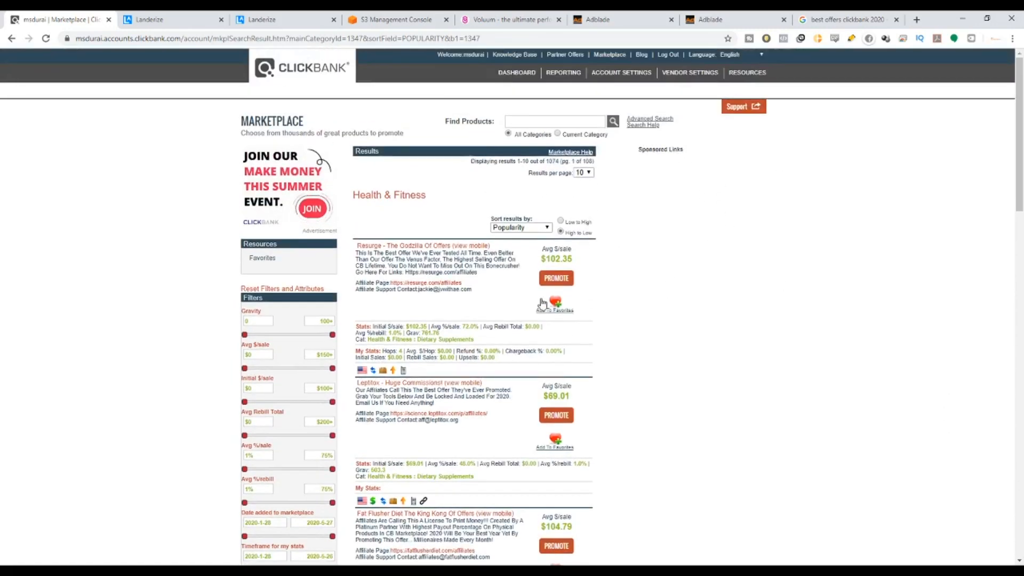
{"action": "scroll", "coordinate": [327, 344], "scroll_direction": "down", "scroll_amount": 15}
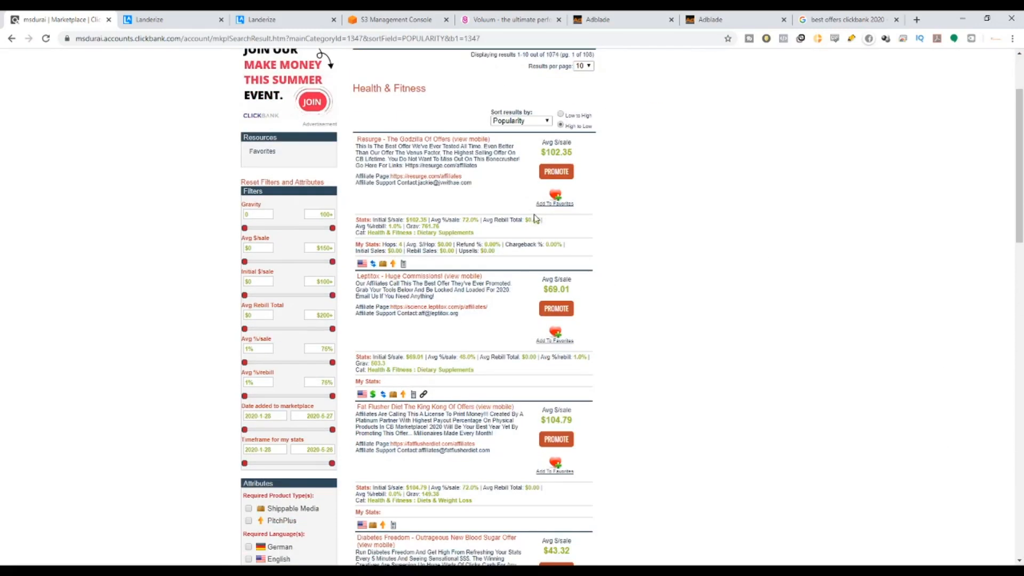
{"action": "left_click", "coordinate": [251, 404]}
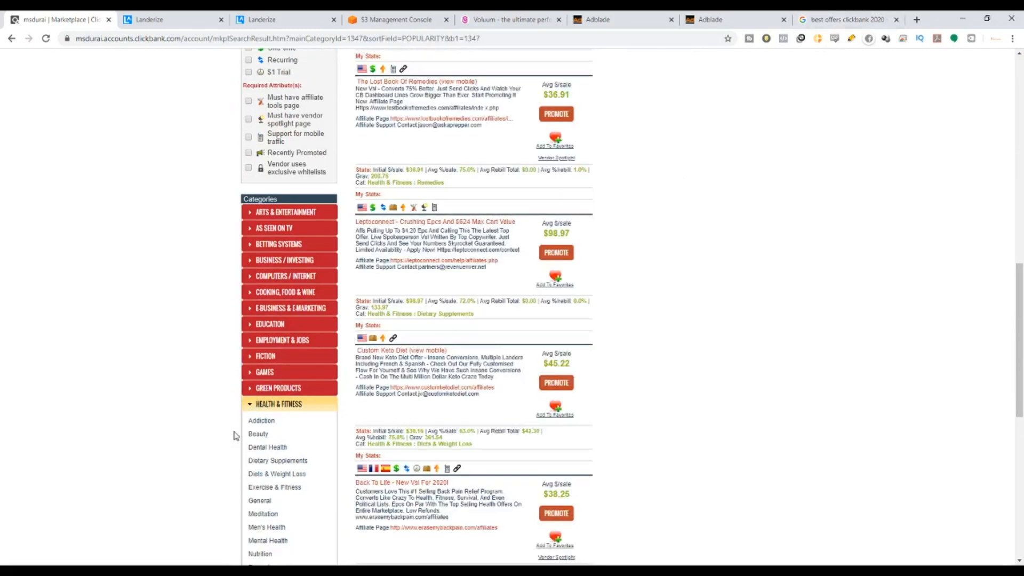
{"action": "left_click", "coordinate": [250, 405]}
{"action": "scroll", "coordinate": [563, 362], "scroll_direction": "up", "scroll_amount": 15}
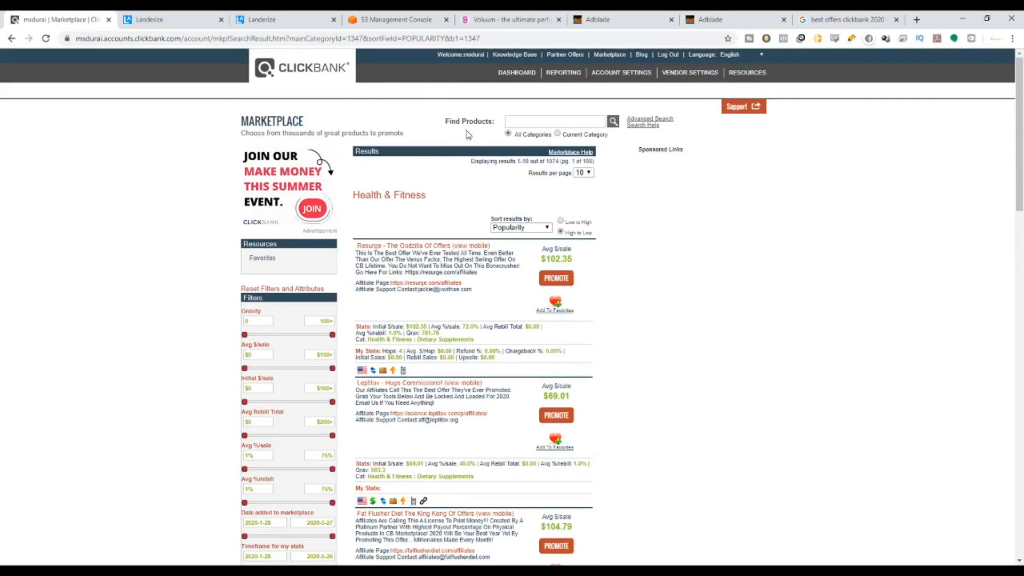
{"action": "left_click_drag", "start_coordinate": [449, 121], "coordinate": [474, 122]}
Search the Marketplace across All Categories and note the 3703 total results.
{"action": "left_click", "coordinate": [613, 125]}
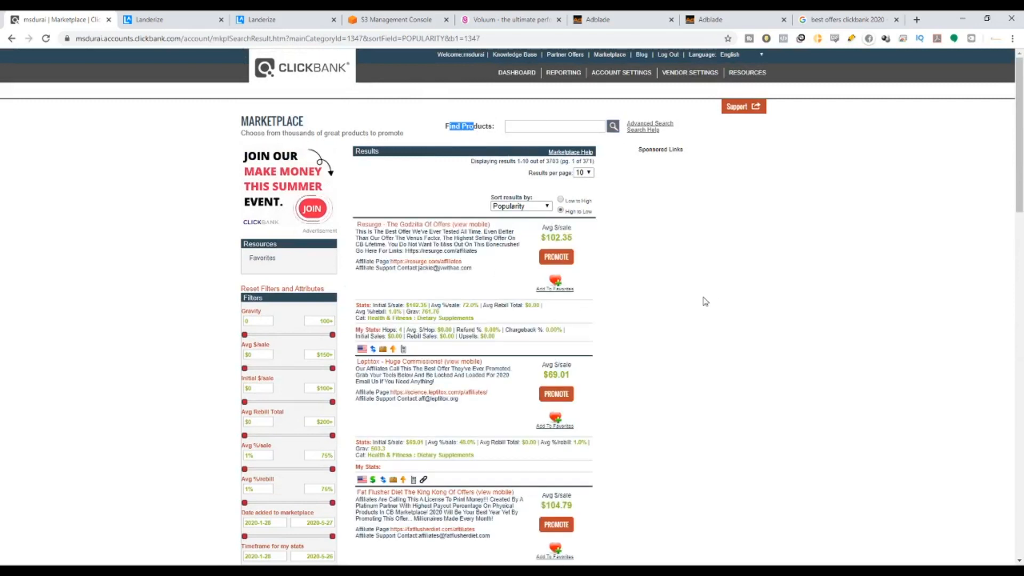
{"action": "scroll", "coordinate": [482, 297], "scroll_direction": "down", "scroll_amount": 5}
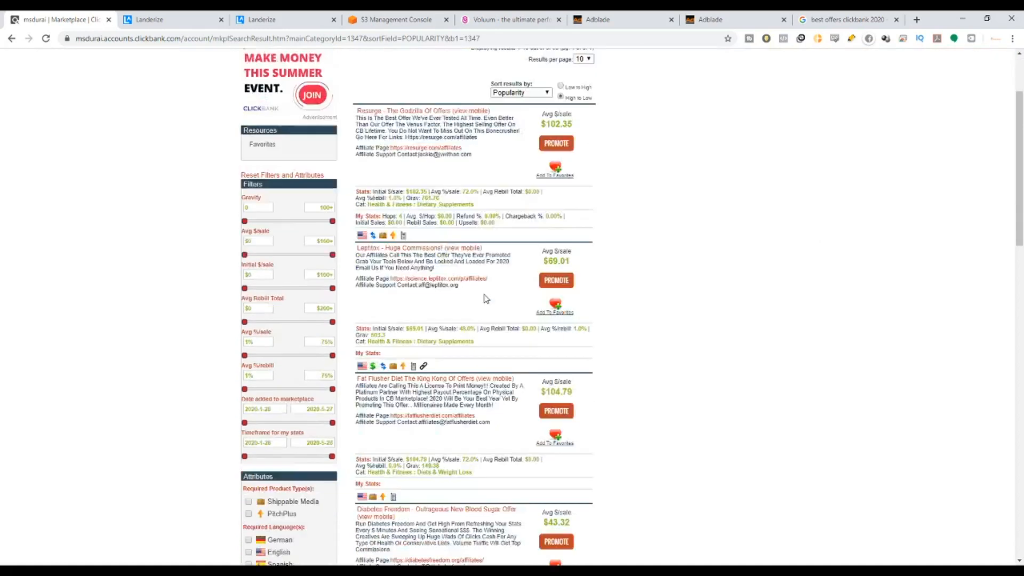
{"action": "scroll", "coordinate": [561, 209], "scroll_direction": "up", "scroll_amount": 5}
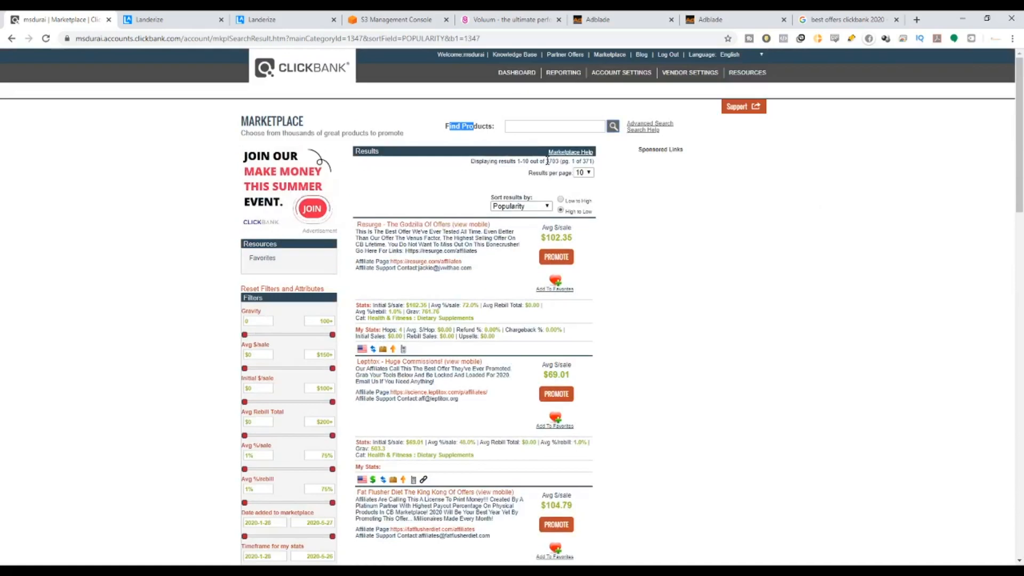
{"action": "left_click_drag", "start_coordinate": [546, 160], "coordinate": [558, 161]}
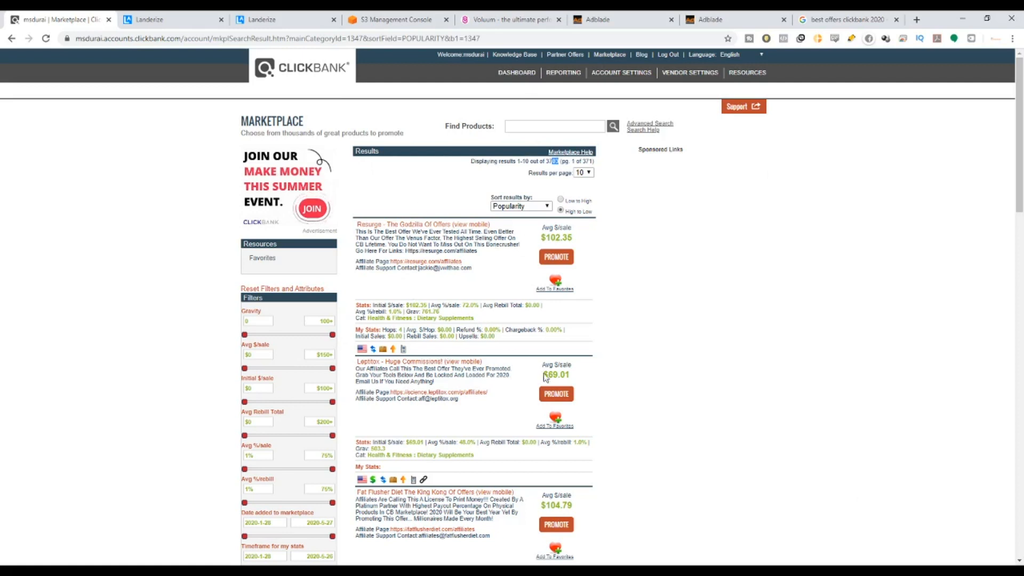
{"action": "scroll", "coordinate": [555, 420], "scroll_direction": "down", "scroll_amount": 3}
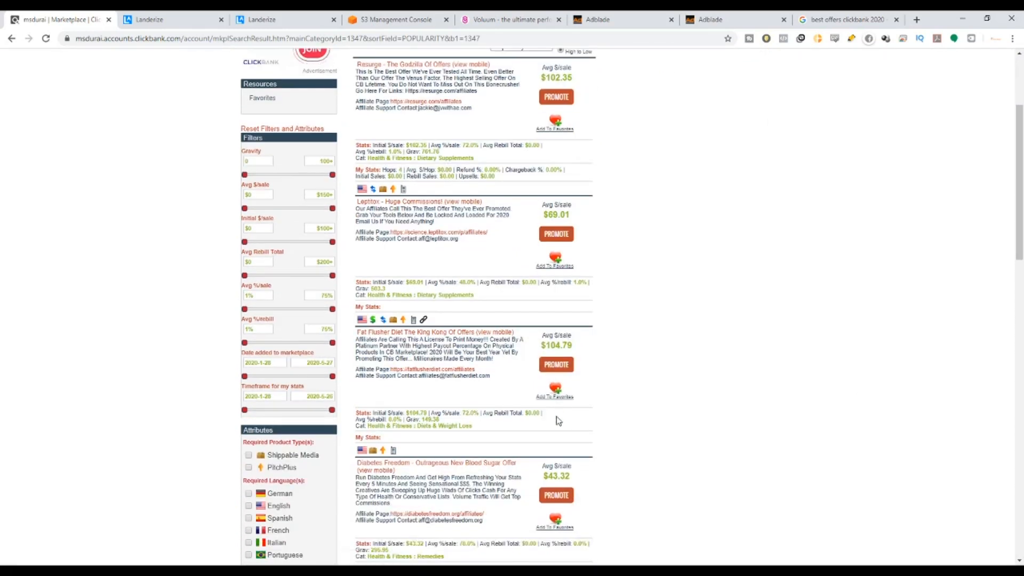
{"action": "scroll", "coordinate": [558, 421], "scroll_direction": "down", "scroll_amount": 3}
{"action": "scroll", "coordinate": [560, 427], "scroll_direction": "down", "scroll_amount": 3}
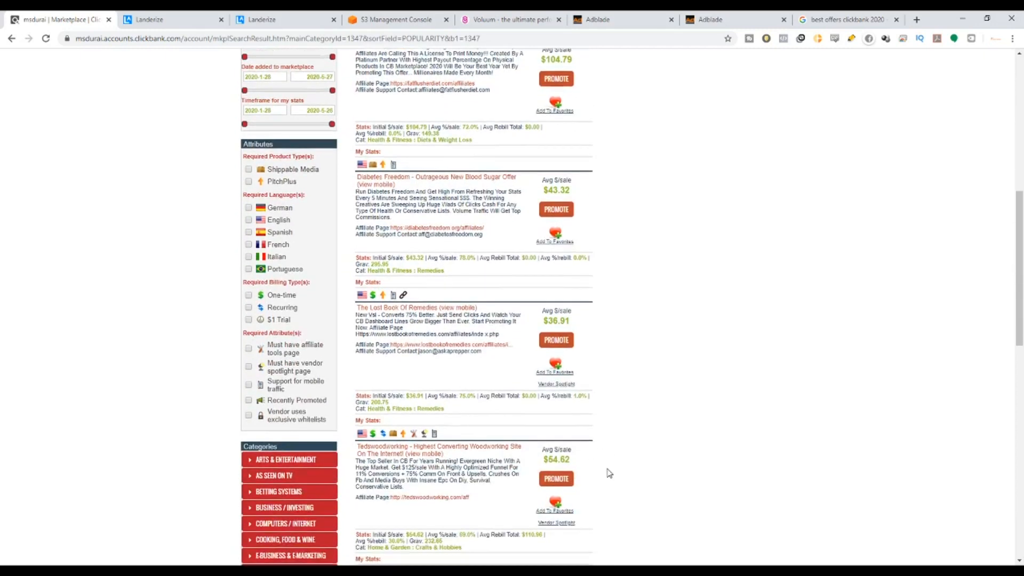
{"action": "scroll", "coordinate": [613, 464], "scroll_direction": "up", "scroll_amount": 2}
{"action": "scroll", "coordinate": [613, 465], "scroll_direction": "up", "scroll_amount": 8}
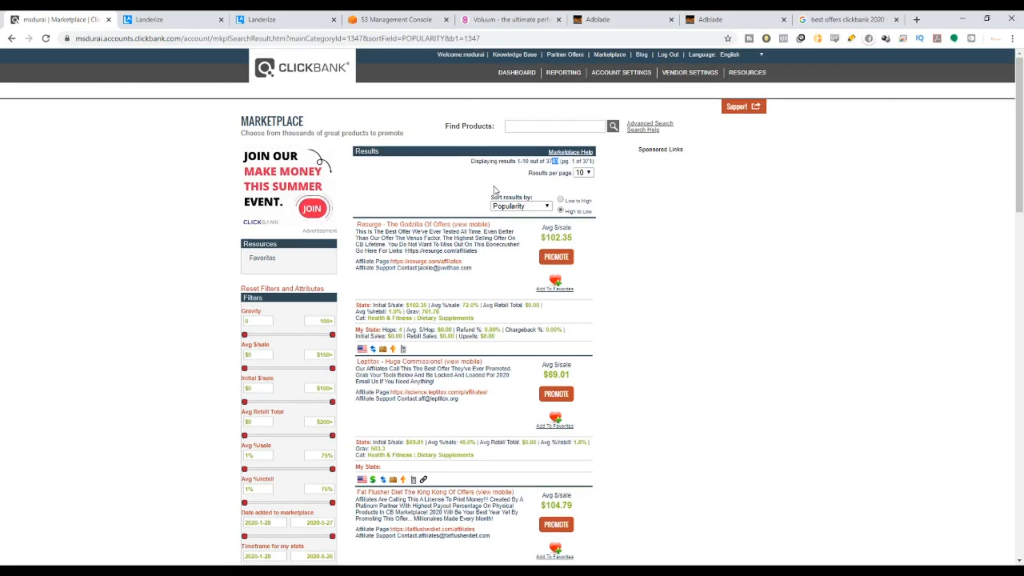
Sort the results by Gravity and note the top offer's gravity of 761.7.
{"action": "left_click_drag", "start_coordinate": [488, 205], "coordinate": [537, 203]}
{"action": "left_click", "coordinate": [530, 269]}
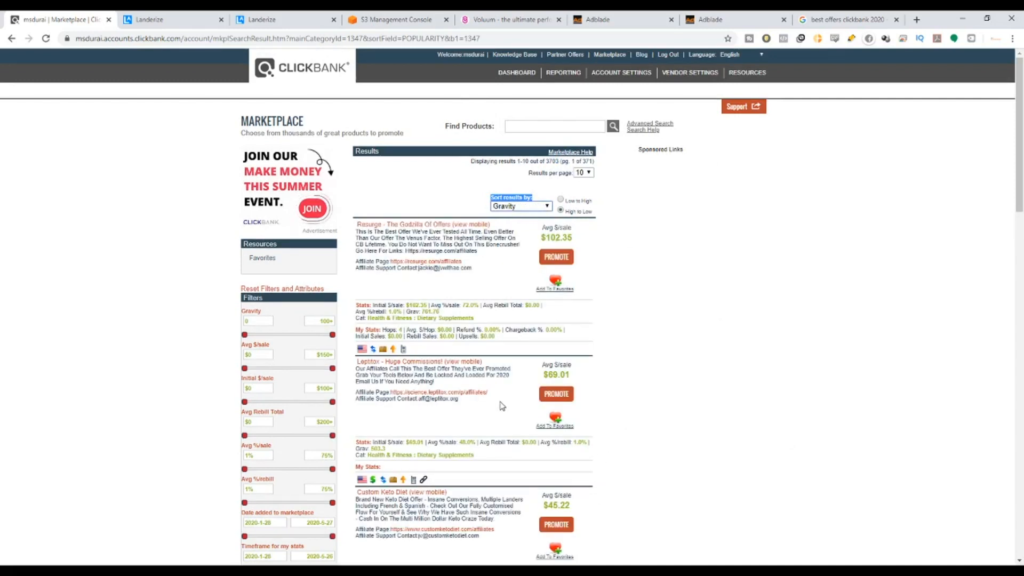
{"action": "scroll", "coordinate": [501, 406], "scroll_direction": "down", "scroll_amount": 2}
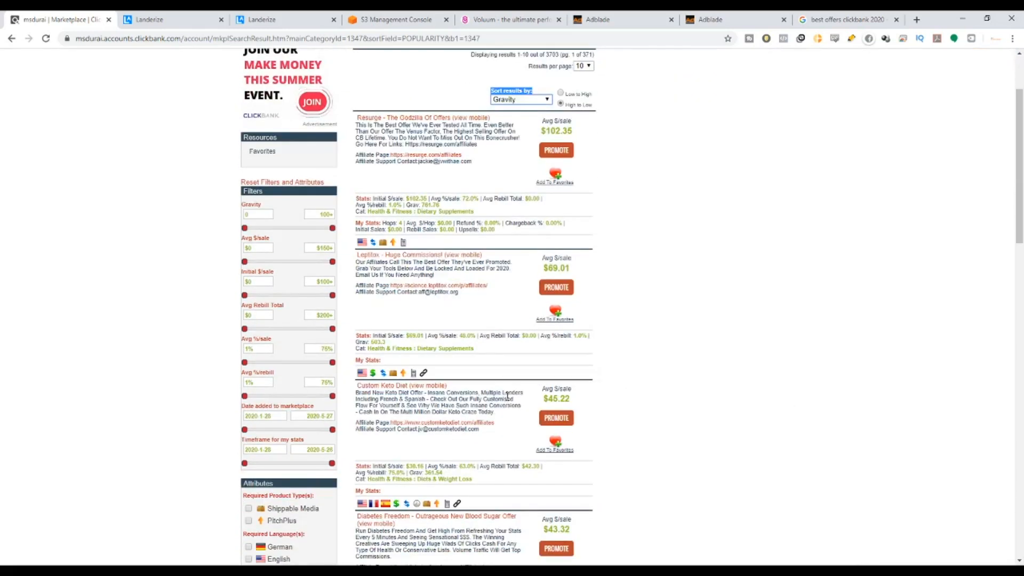
{"action": "scroll", "coordinate": [507, 397], "scroll_direction": "down", "scroll_amount": 7}
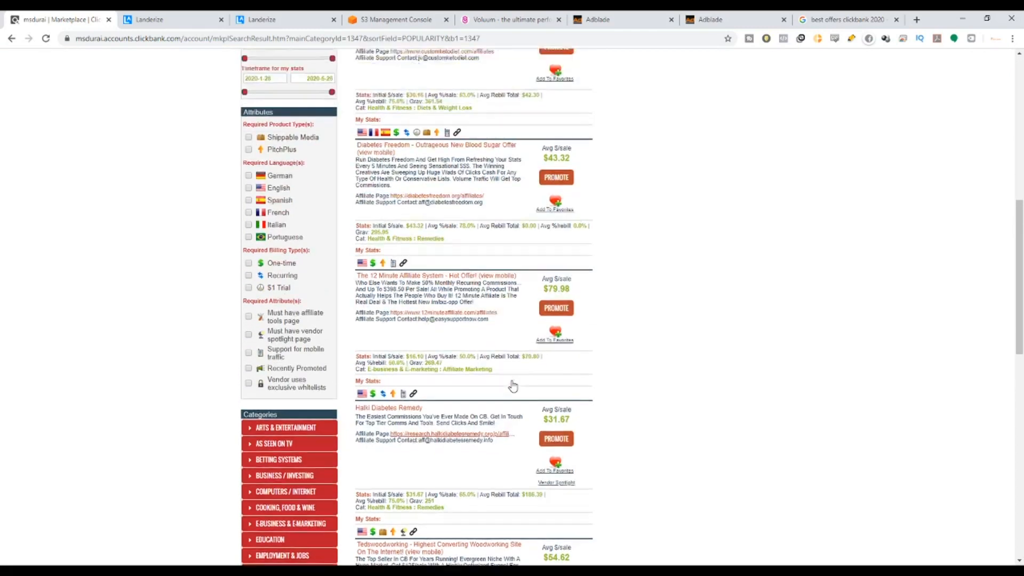
{"action": "scroll", "coordinate": [513, 385], "scroll_direction": "up", "scroll_amount": 6}
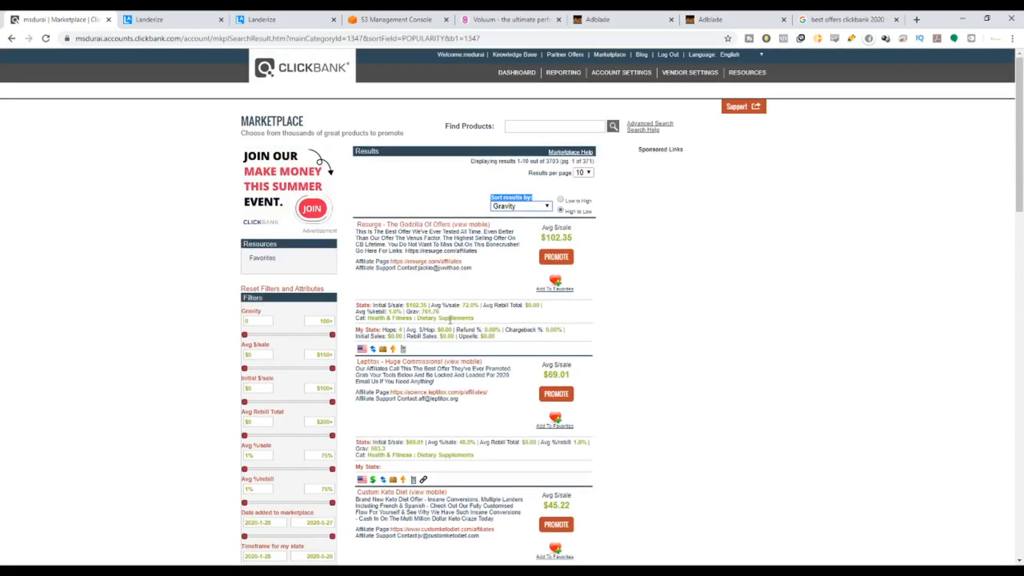
{"action": "left_click_drag", "start_coordinate": [421, 312], "coordinate": [438, 312]}
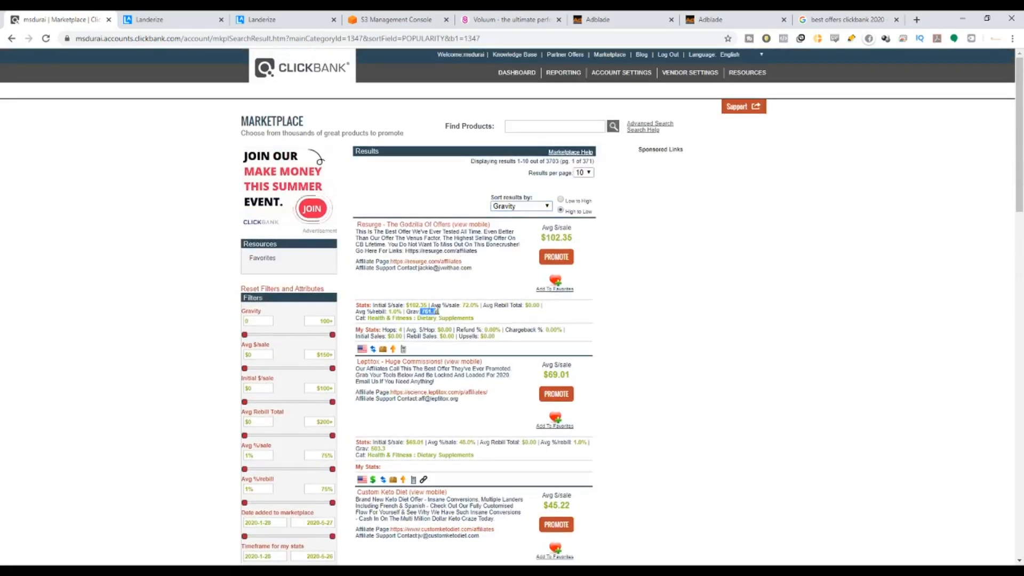
{"action": "left_click", "coordinate": [421, 316]}
Scroll through page 1 and jump to results page 5.
{"action": "scroll", "coordinate": [451, 354], "scroll_direction": "down", "scroll_amount": 6}
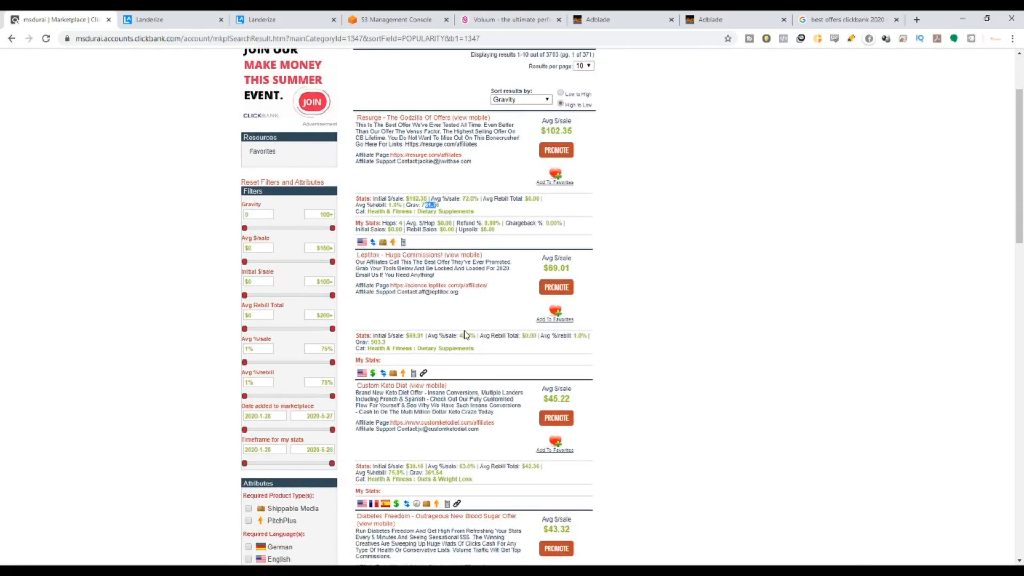
{"action": "scroll", "coordinate": [466, 333], "scroll_direction": "down", "scroll_amount": 8}
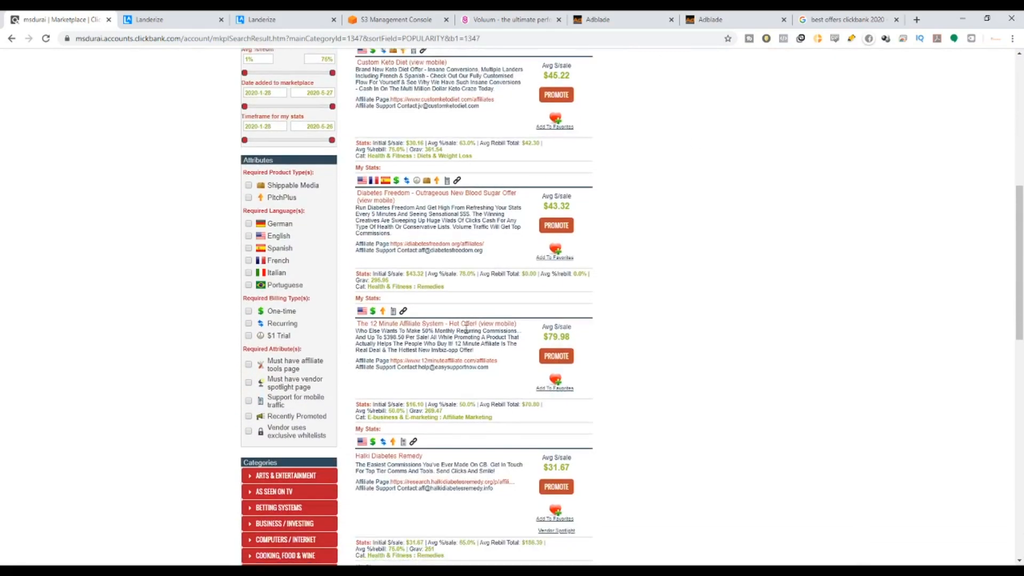
{"action": "scroll", "coordinate": [466, 333], "scroll_direction": "down", "scroll_amount": 8}
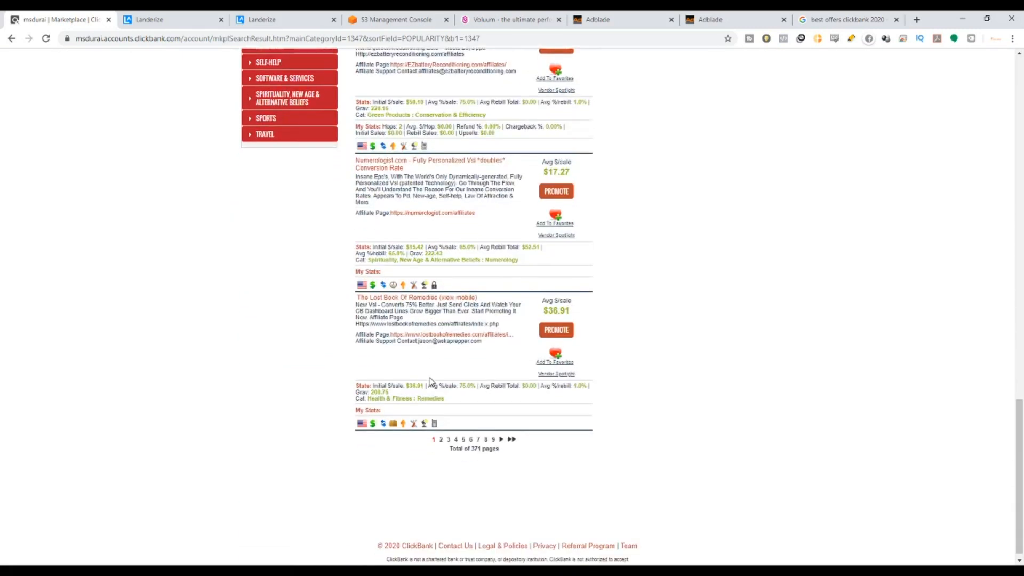
{"action": "scroll", "coordinate": [450, 383], "scroll_direction": "up", "scroll_amount": 2}
{"action": "scroll", "coordinate": [450, 405], "scroll_direction": "down", "scroll_amount": 3}
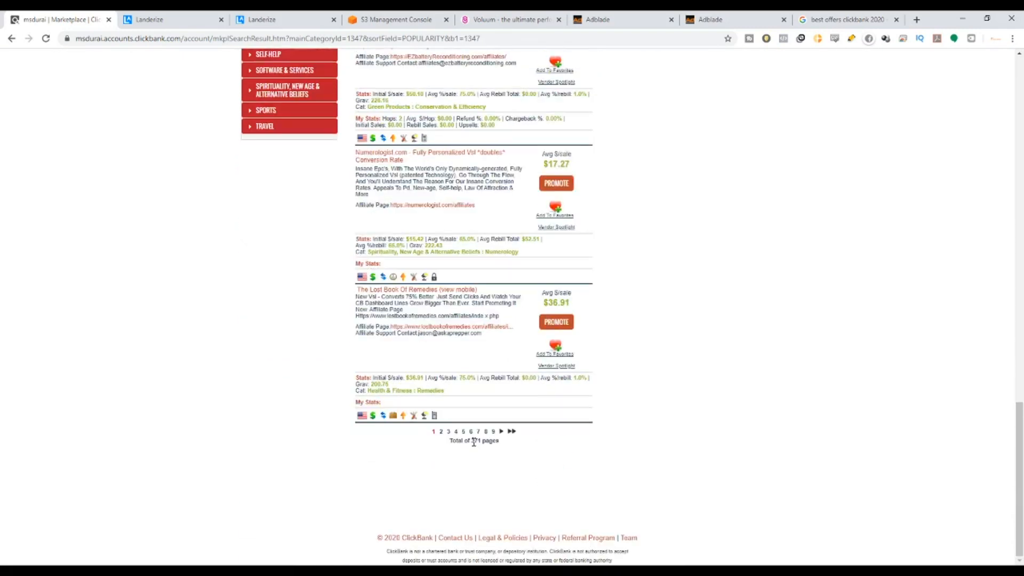
{"action": "left_click", "coordinate": [463, 431]}
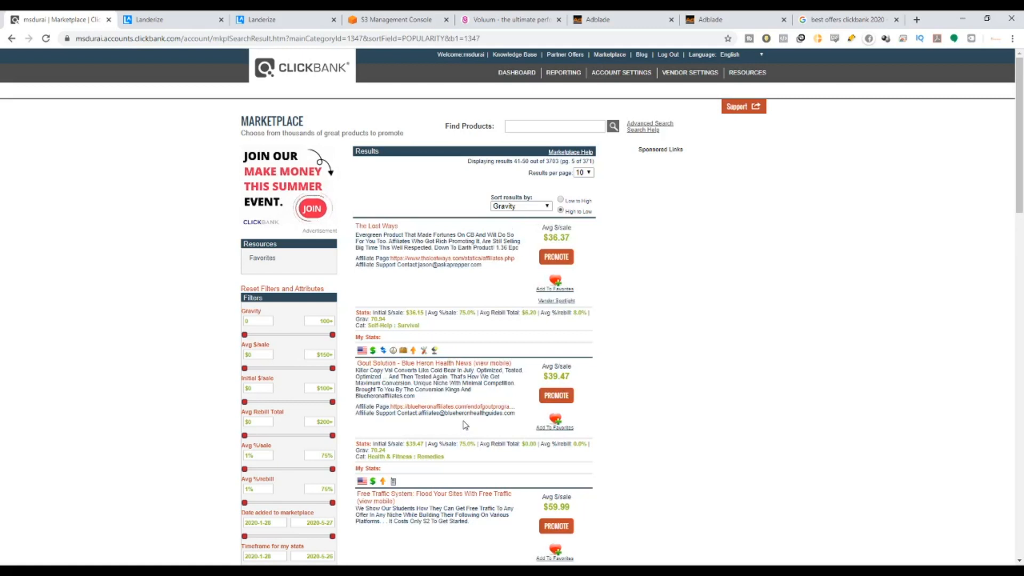
Browse gravity-ranked results pages 9, 13 and 17.
{"action": "scroll", "coordinate": [431, 365], "scroll_direction": "down", "scroll_amount": 3}
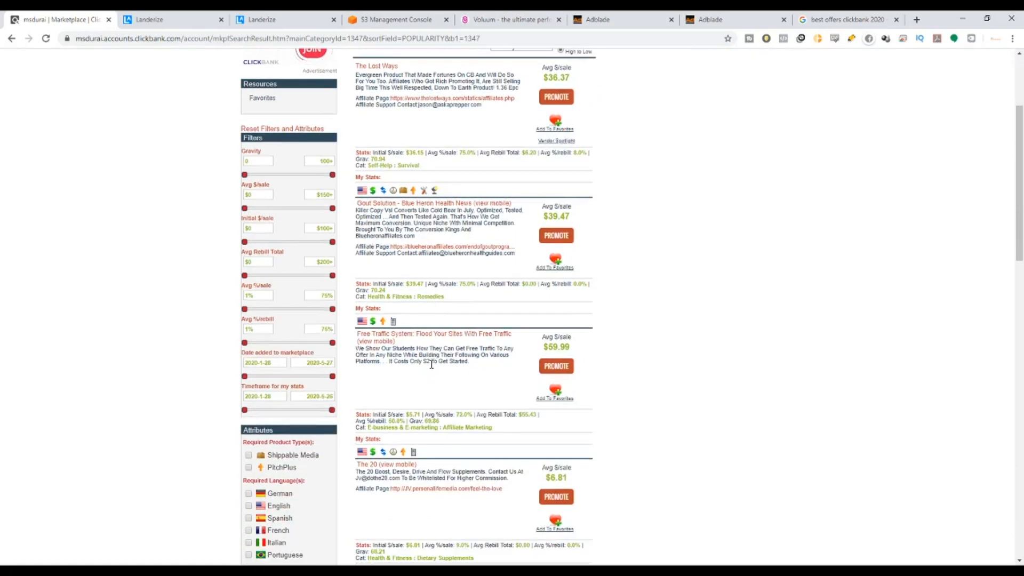
{"action": "scroll", "coordinate": [431, 365], "scroll_direction": "down", "scroll_amount": 15}
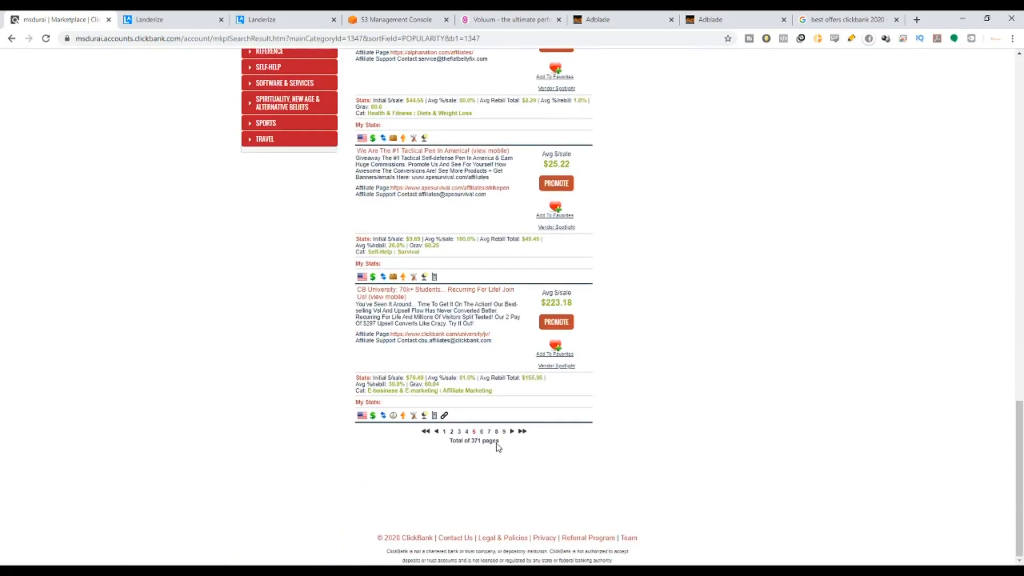
{"action": "left_click", "coordinate": [503, 431]}
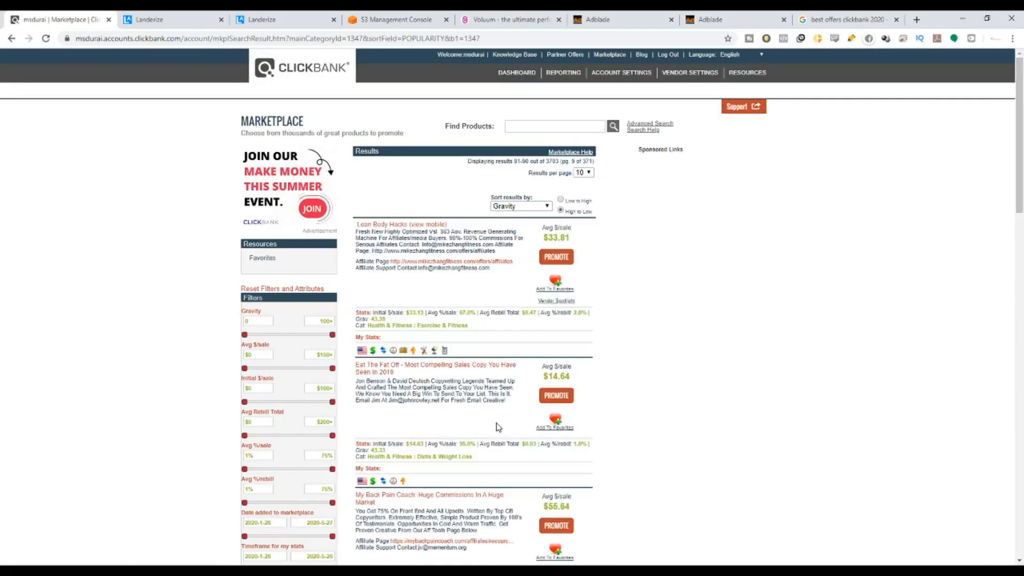
{"action": "scroll", "coordinate": [497, 427], "scroll_direction": "down", "scroll_amount": 20}
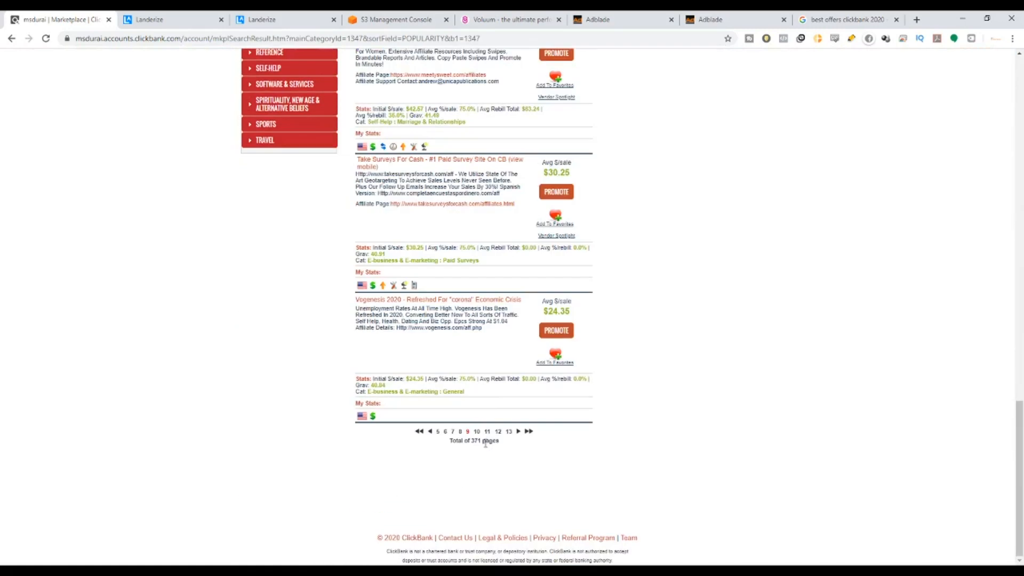
{"action": "left_click", "coordinate": [508, 431]}
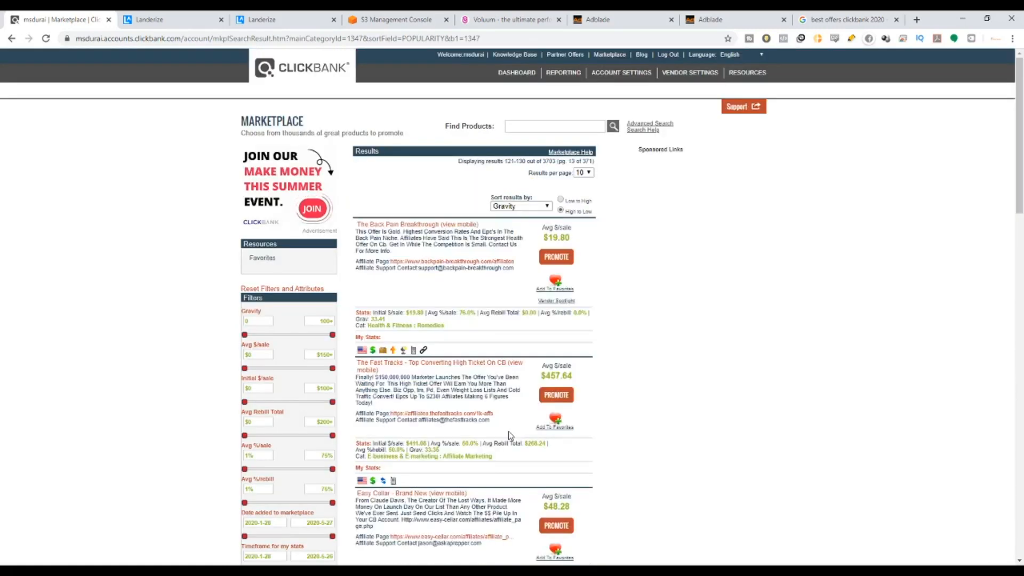
{"action": "scroll", "coordinate": [509, 436], "scroll_direction": "down", "scroll_amount": 5}
{"action": "scroll", "coordinate": [507, 436], "scroll_direction": "down", "scroll_amount": 15}
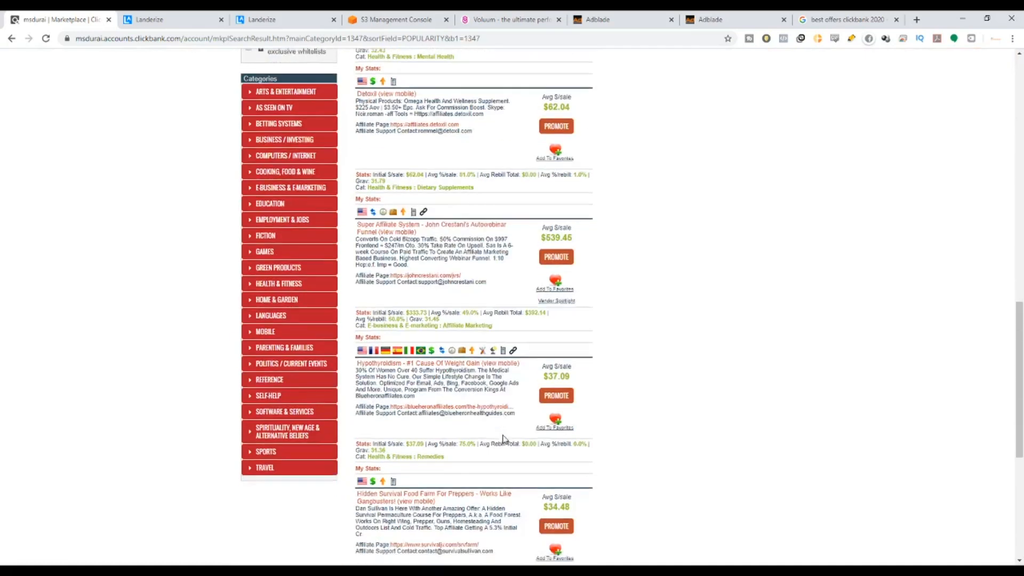
{"action": "scroll", "coordinate": [502, 439], "scroll_direction": "down", "scroll_amount": 1}
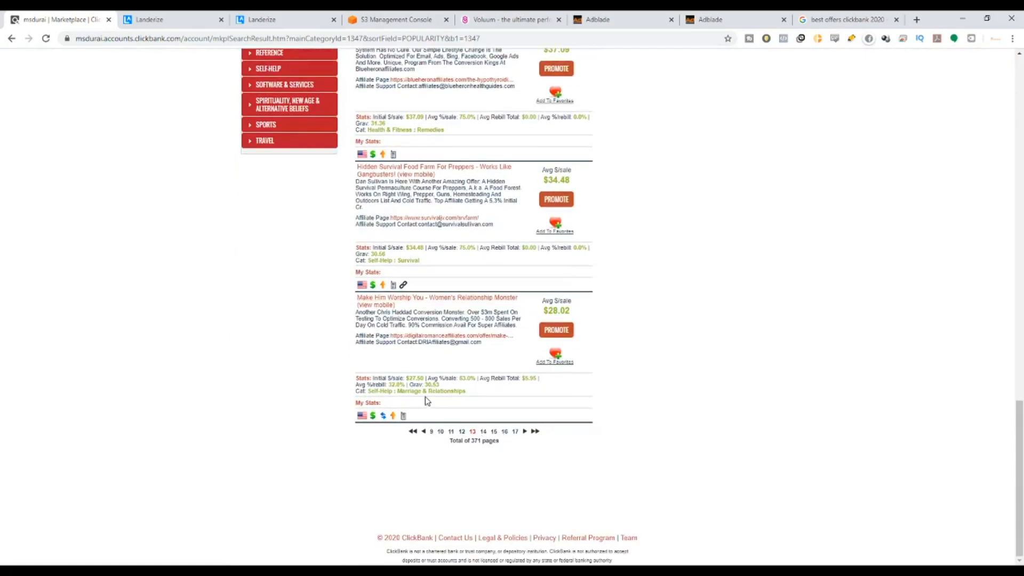
{"action": "left_click", "coordinate": [515, 431]}
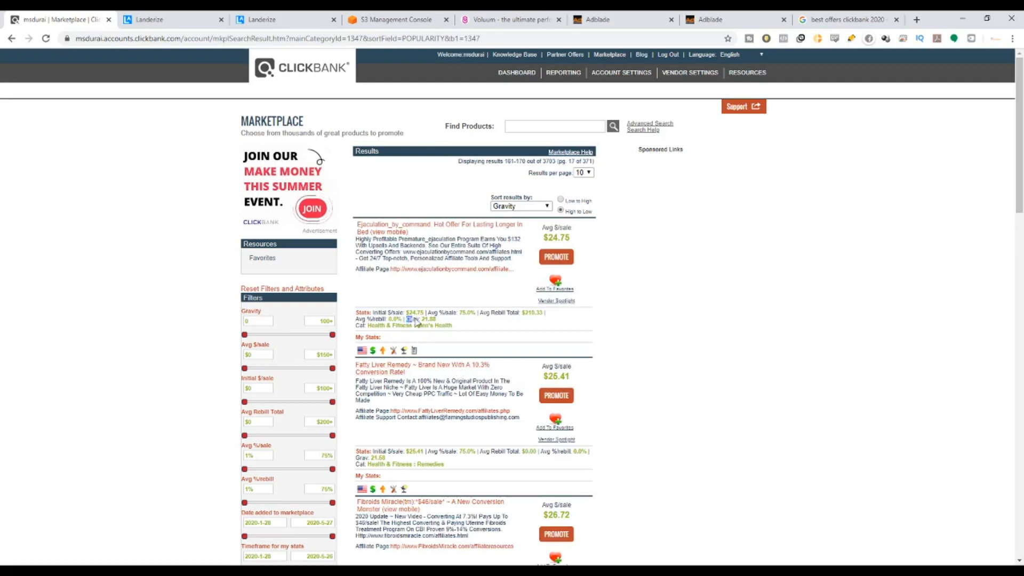
Note the 21.88 gravity on page 17, then return to the first results page.
{"action": "left_click_drag", "start_coordinate": [407, 319], "coordinate": [439, 318]}
{"action": "scroll", "coordinate": [417, 399], "scroll_direction": "down", "scroll_amount": 3}
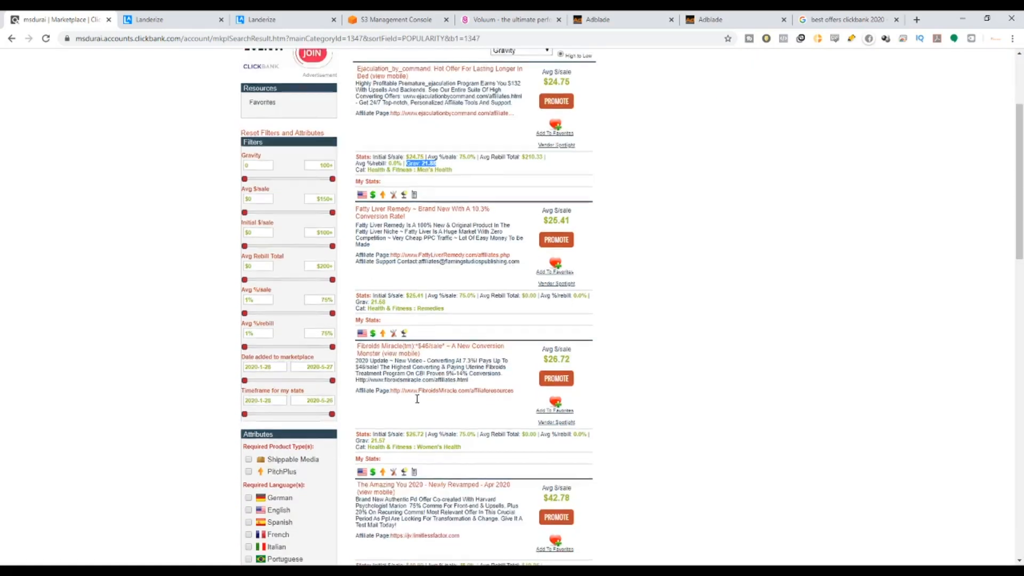
{"action": "scroll", "coordinate": [416, 399], "scroll_direction": "down", "scroll_amount": 15}
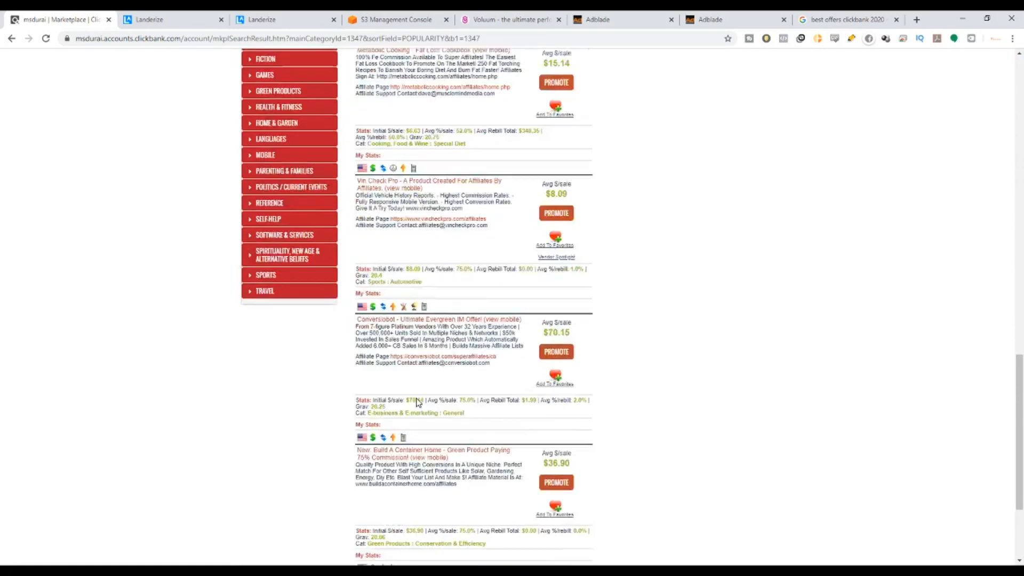
{"action": "scroll", "coordinate": [417, 401], "scroll_direction": "down", "scroll_amount": 3}
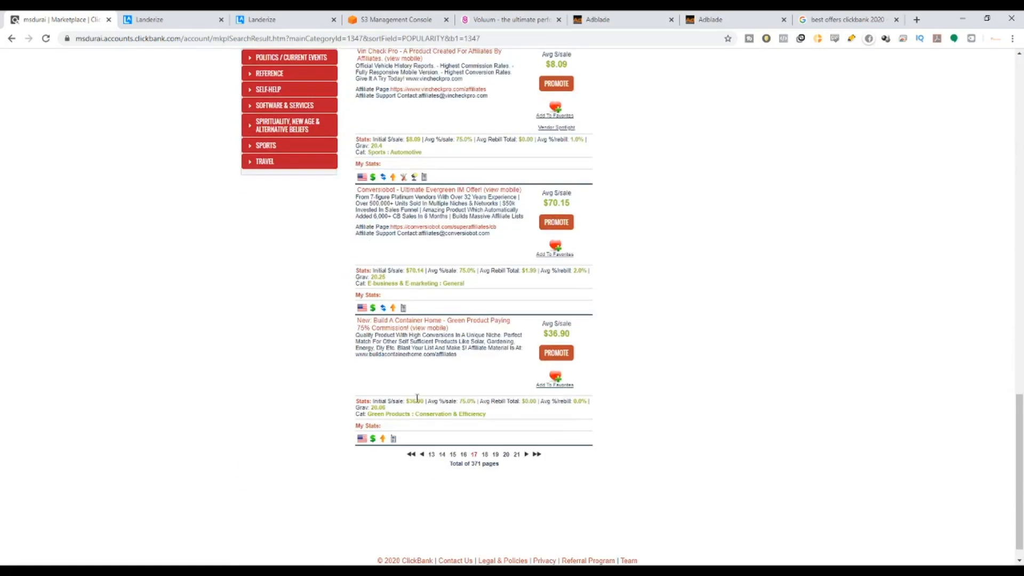
{"action": "left_click", "coordinate": [411, 456]}
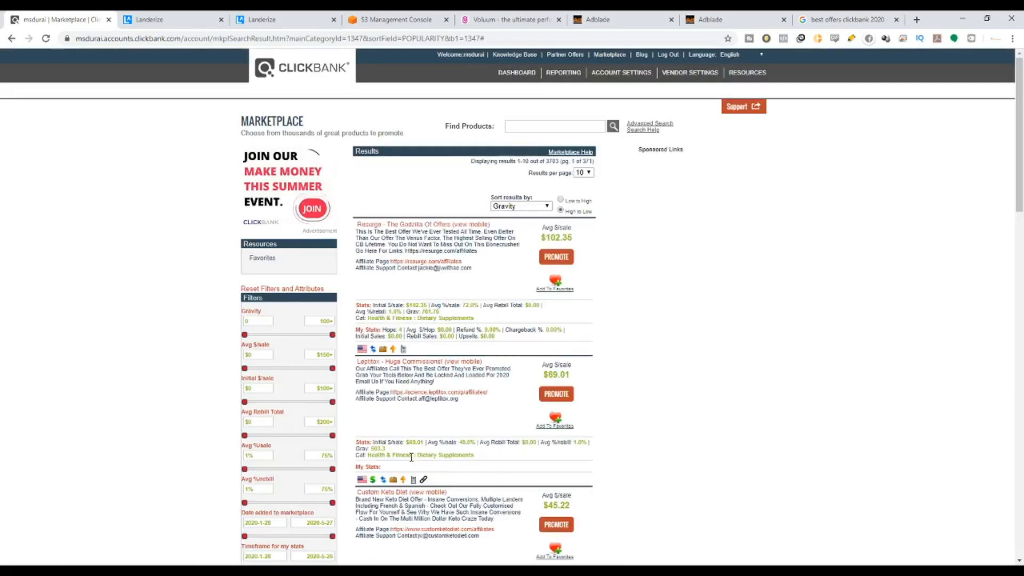
On results page 6, compare the Eat Sleep Burn and Cacao Bliss ($37.94) average sale prices.
{"action": "scroll", "coordinate": [476, 440], "scroll_direction": "down", "scroll_amount": 20}
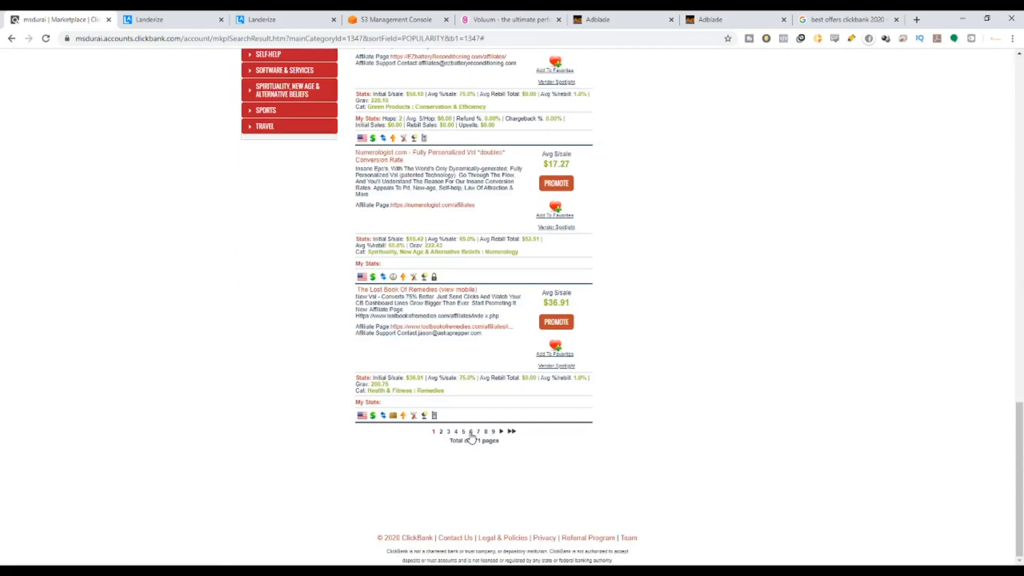
{"action": "left_click", "coordinate": [471, 432]}
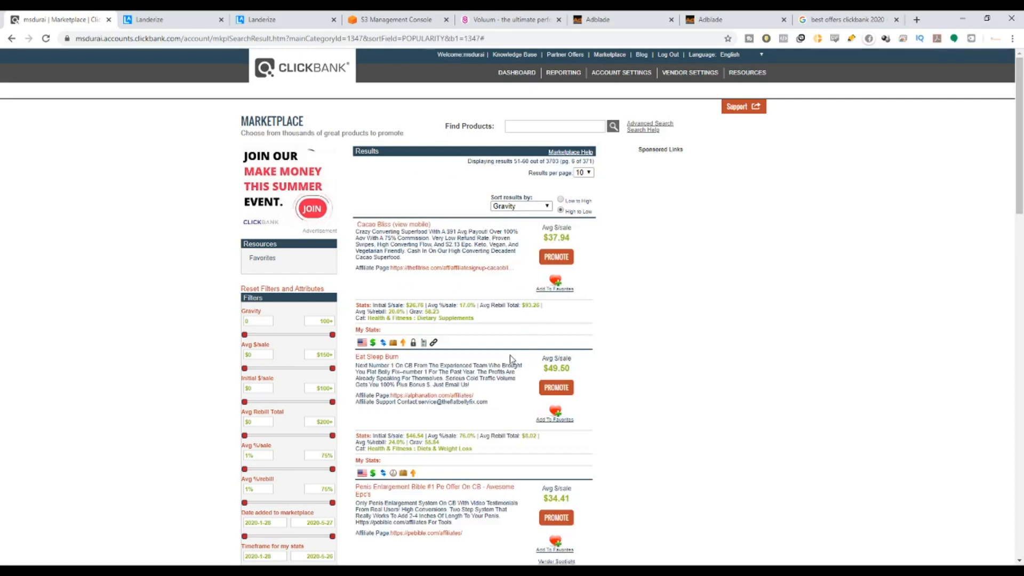
{"action": "scroll", "coordinate": [510, 359], "scroll_direction": "down", "scroll_amount": 2}
{"action": "left_click_drag", "start_coordinate": [537, 265], "coordinate": [575, 266]}
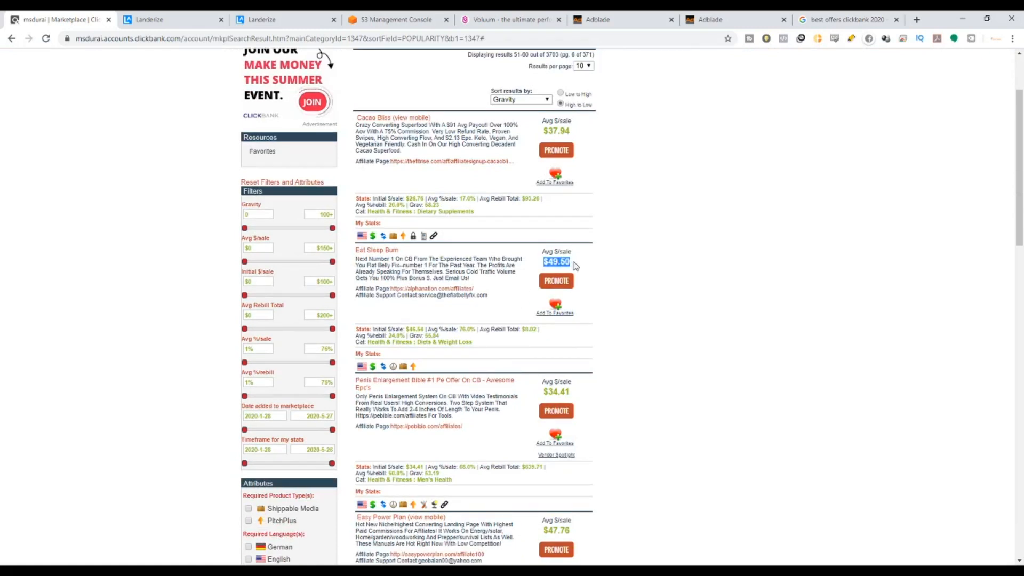
{"action": "left_click", "coordinate": [575, 266]}
{"action": "scroll", "coordinate": [562, 369], "scroll_direction": "up", "scroll_amount": 2}
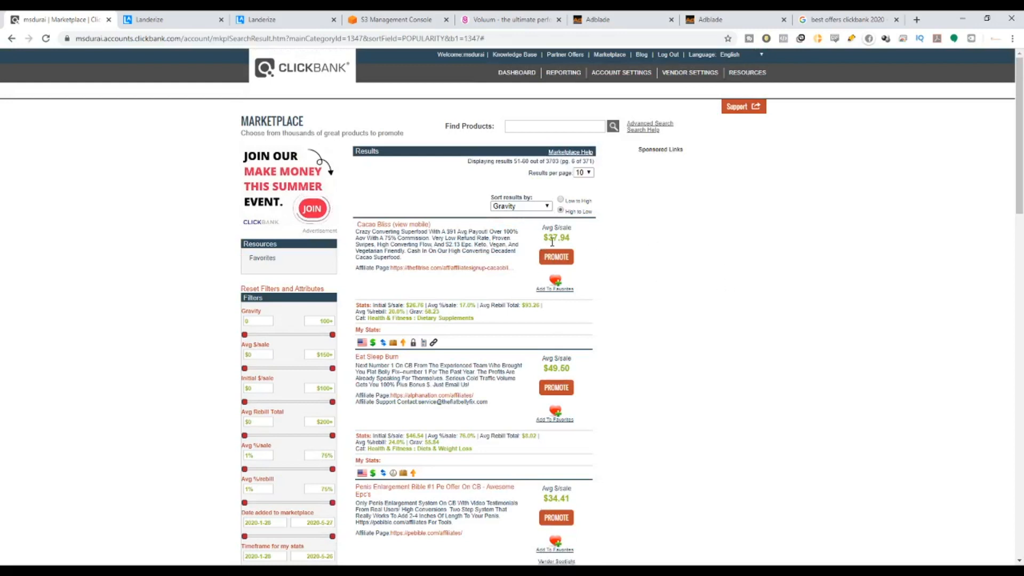
{"action": "mouse_move", "coordinate": [557, 239]}
{"action": "left_mouse_down"}
{"action": "mouse_move", "coordinate": [535, 230]}
{"action": "mouse_move", "coordinate": [526, 239]}
{"action": "mouse_move", "coordinate": [571, 238]}
{"action": "left_mouse_up"}
Open the 7 Day Prayer Miracle offer in a background tab.
{"action": "scroll", "coordinate": [545, 293], "scroll_direction": "down", "scroll_amount": 1}
{"action": "scroll", "coordinate": [545, 293], "scroll_direction": "down", "scroll_amount": 4}
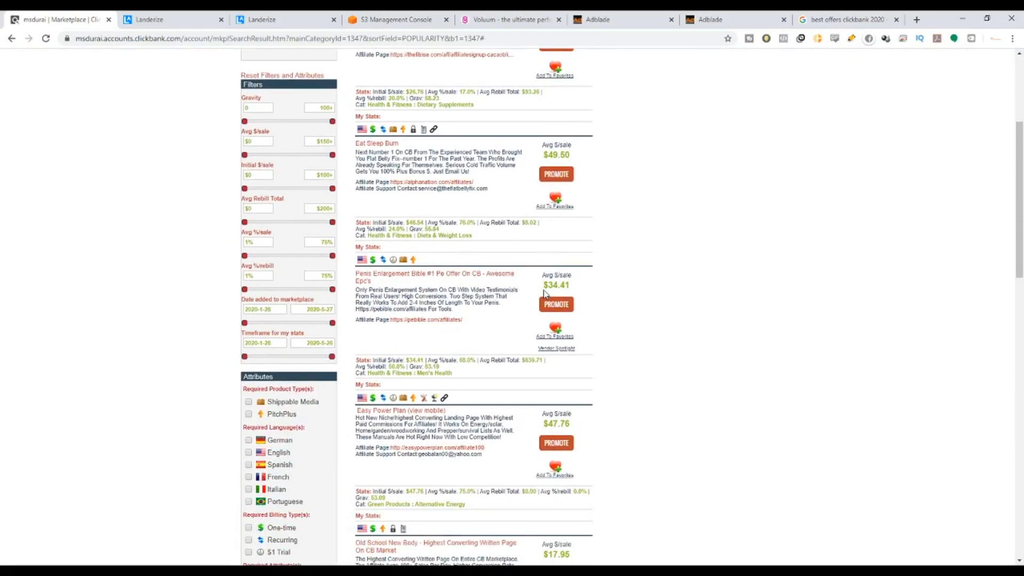
{"action": "scroll", "coordinate": [545, 293], "scroll_direction": "down", "scroll_amount": 4}
{"action": "scroll", "coordinate": [541, 313], "scroll_direction": "down", "scroll_amount": 2}
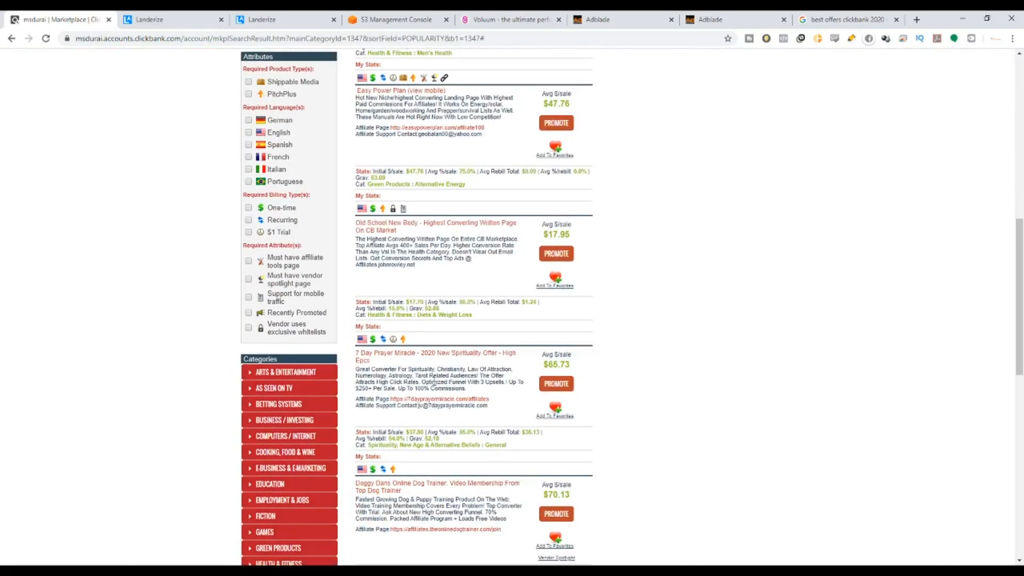
{"action": "scroll", "coordinate": [434, 382], "scroll_direction": "down", "scroll_amount": 2}
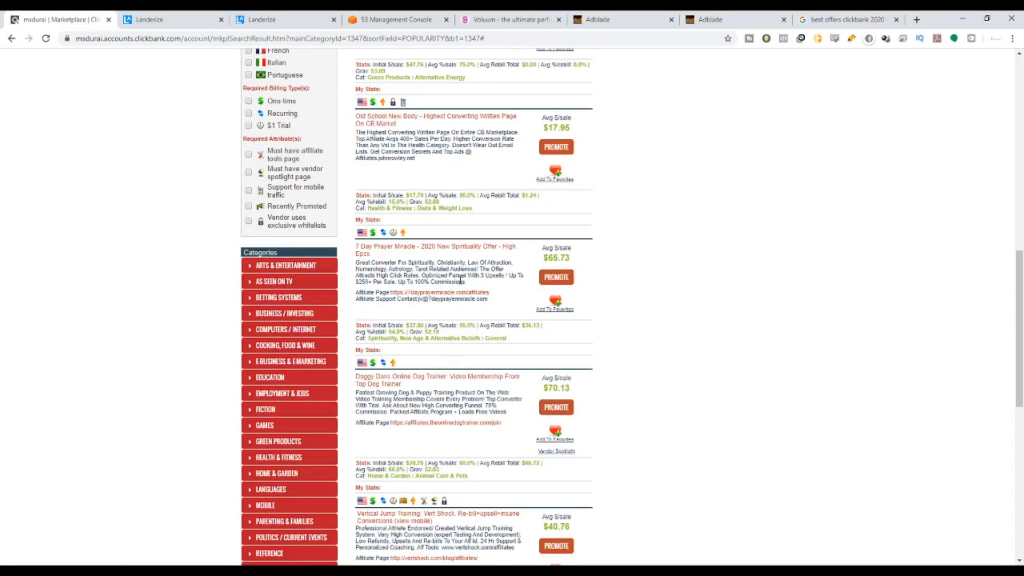
{"action": "middle_click", "coordinate": [457, 250]}
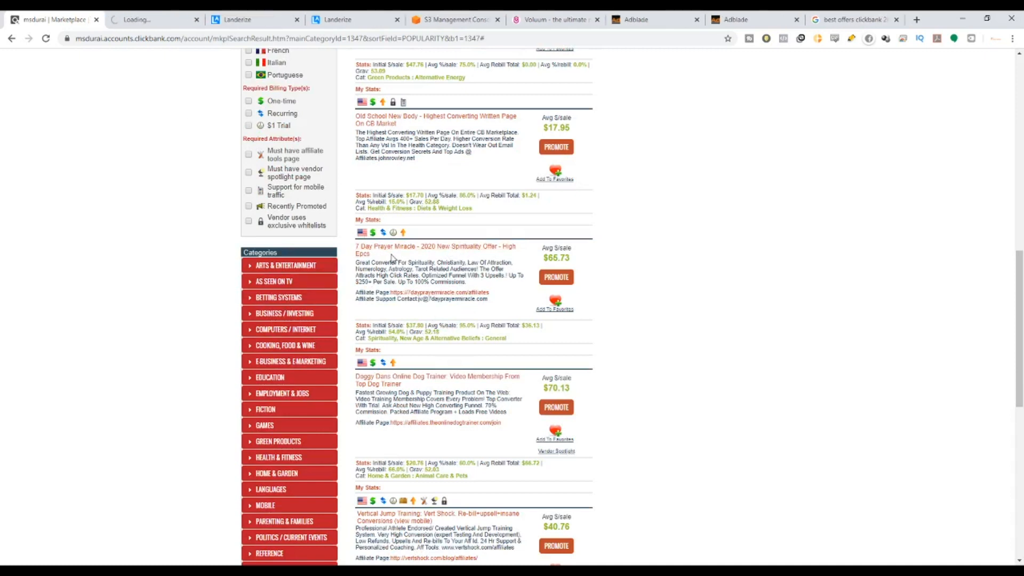
Open the offer's affiliate page in a new tab and switch to the sales page.
{"action": "left_click_drag", "start_coordinate": [374, 254], "coordinate": [357, 249]}
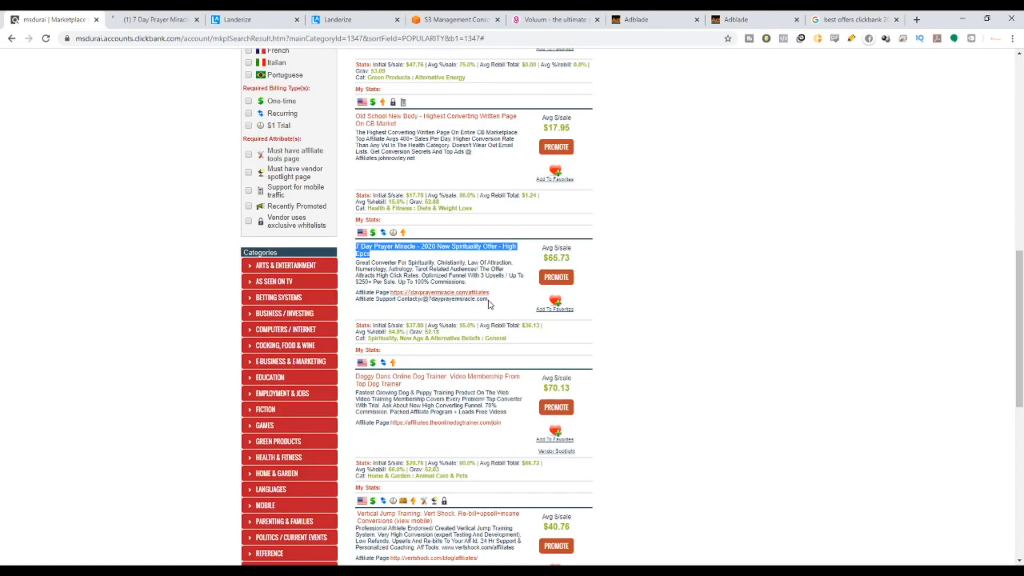
{"action": "middle_click", "coordinate": [457, 292]}
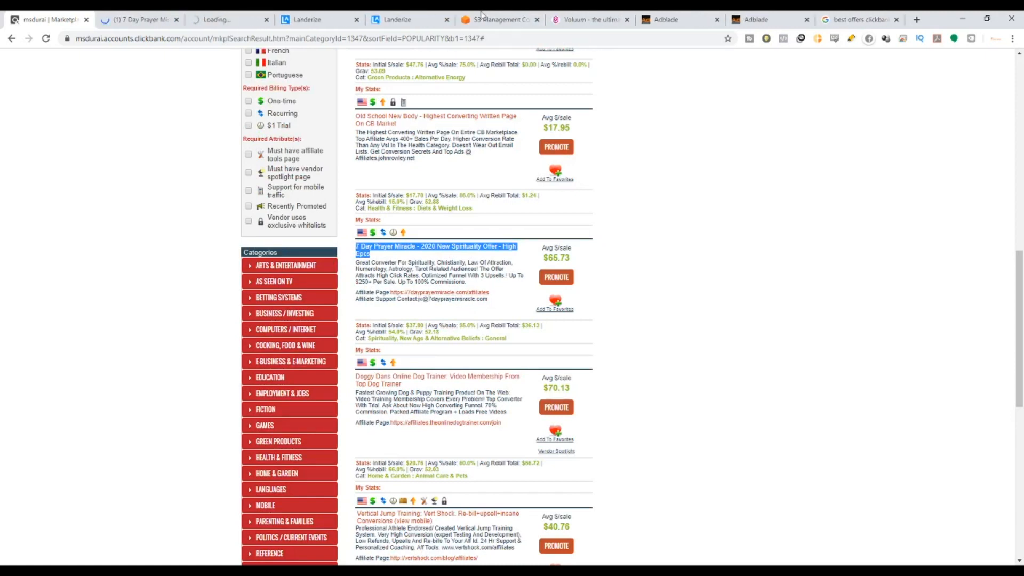
{"action": "left_click", "coordinate": [133, 20]}
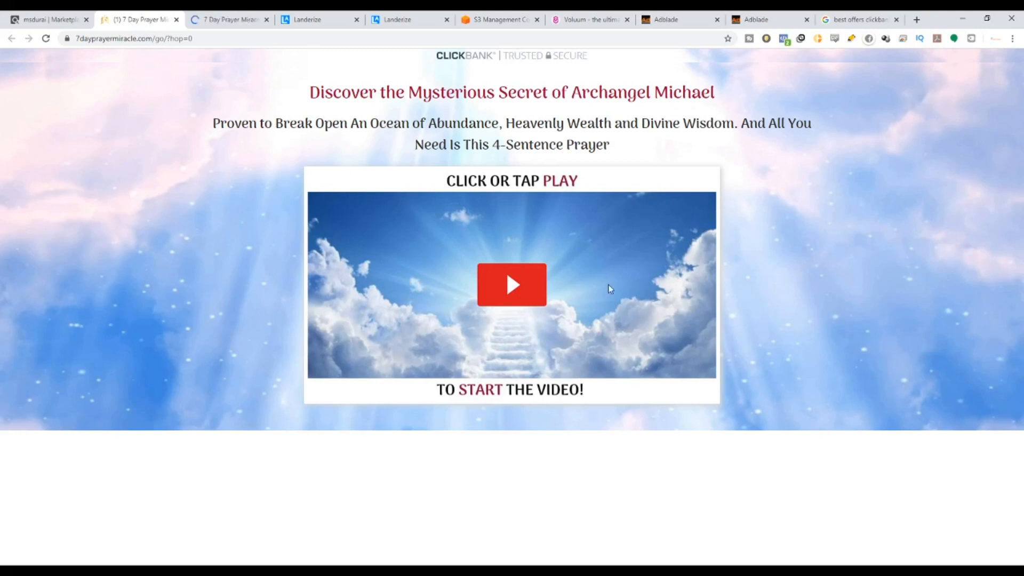
Select the Archangel Michael headline and 4-Sentence Prayer sub-headline, then view the affiliates page.
{"action": "left_click_drag", "start_coordinate": [725, 94], "coordinate": [306, 101]}
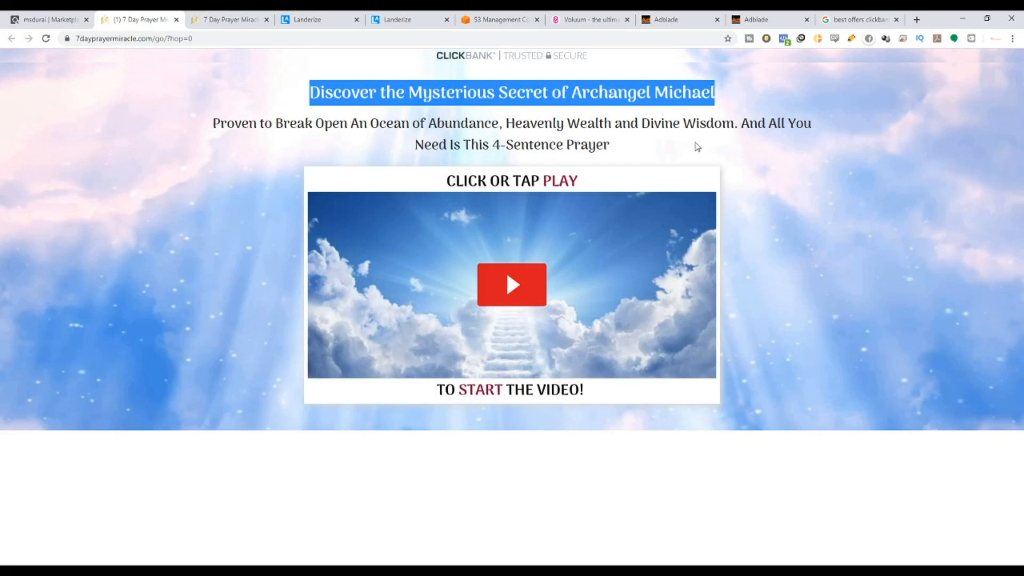
{"action": "left_click_drag", "start_coordinate": [609, 145], "coordinate": [213, 123]}
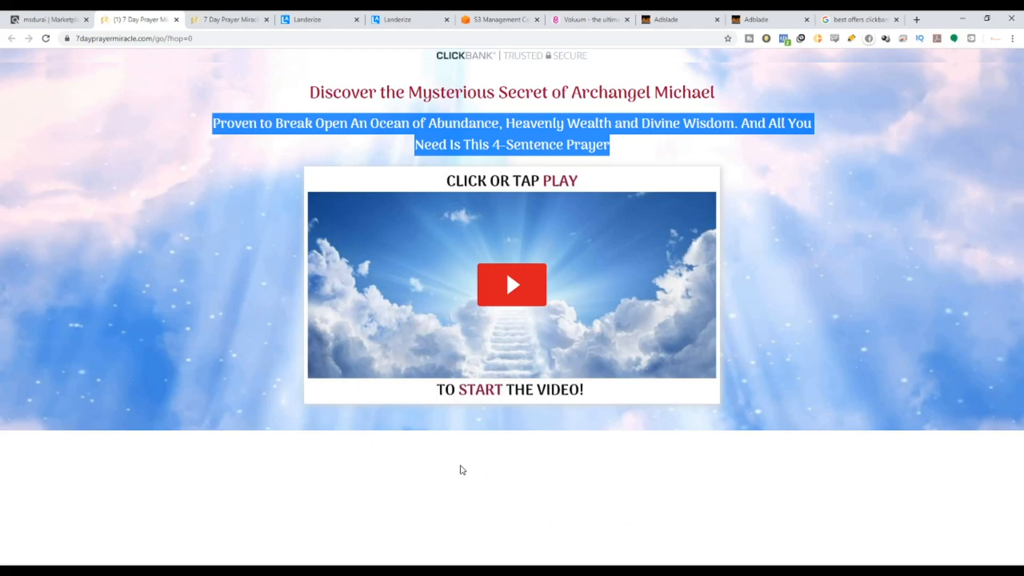
{"action": "left_click", "coordinate": [194, 18]}
{"action": "left_click", "coordinate": [120, 16]}
{"action": "left_click", "coordinate": [817, 211]}
{"action": "left_click_drag", "start_coordinate": [611, 145], "coordinate": [206, 127]}
{"action": "left_click", "coordinate": [239, 15]}
Fill the affiliate sign-up form with name, e-mail address and ClickBank affiliate ID, then submit for instant access.
{"action": "scroll", "coordinate": [754, 377], "scroll_direction": "down", "scroll_amount": 10}
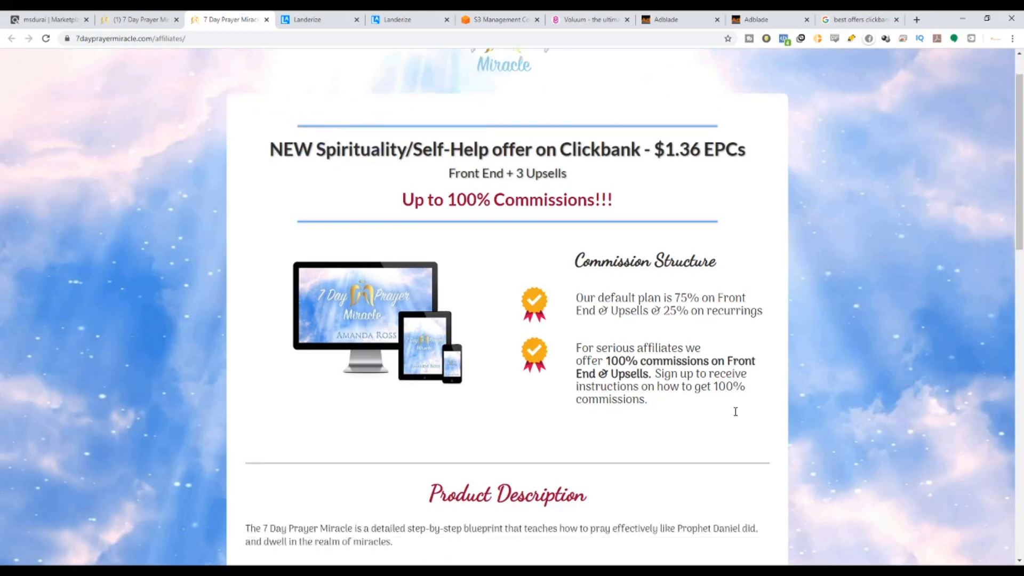
{"action": "scroll", "coordinate": [715, 384], "scroll_direction": "down", "scroll_amount": 6}
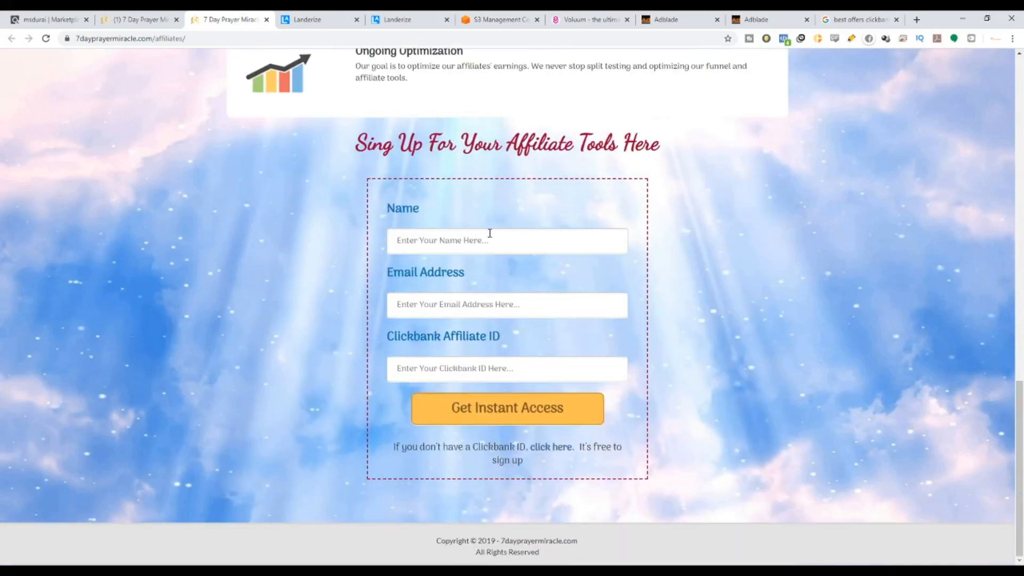
{"action": "left_click", "coordinate": [490, 233]}
{"action": "type", "text": "Praveen"}
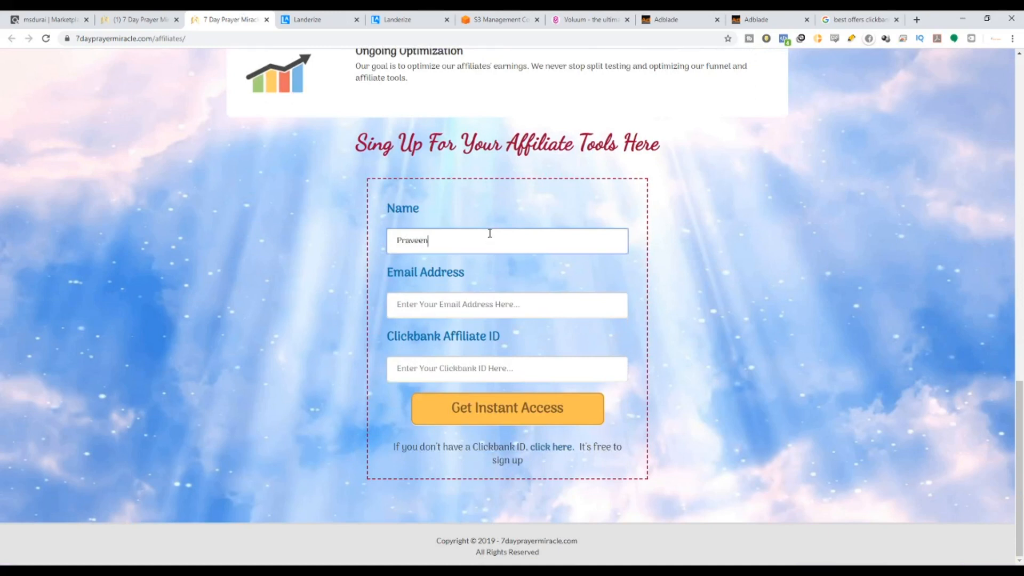
{"action": "key", "text": "Tab"}
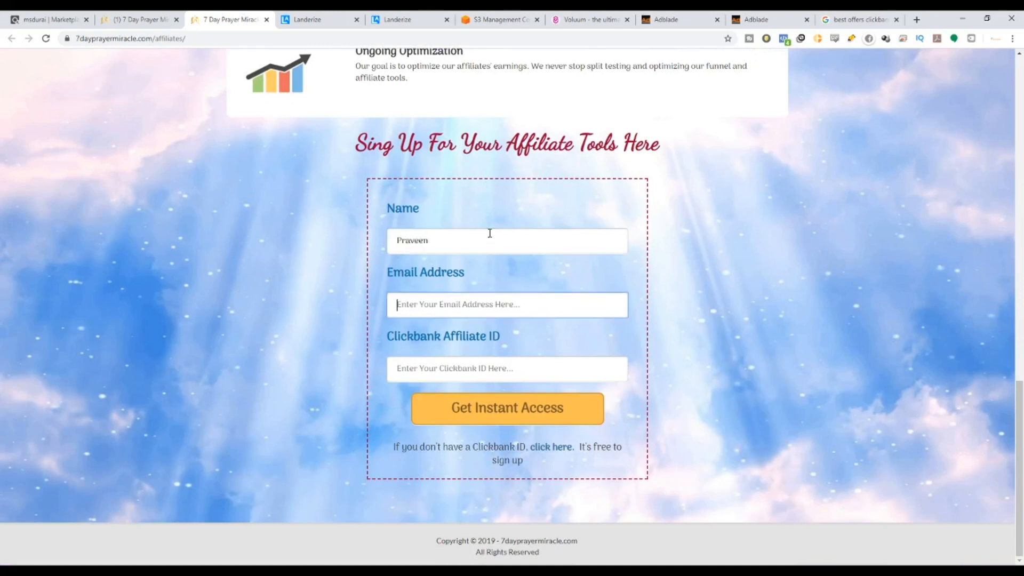
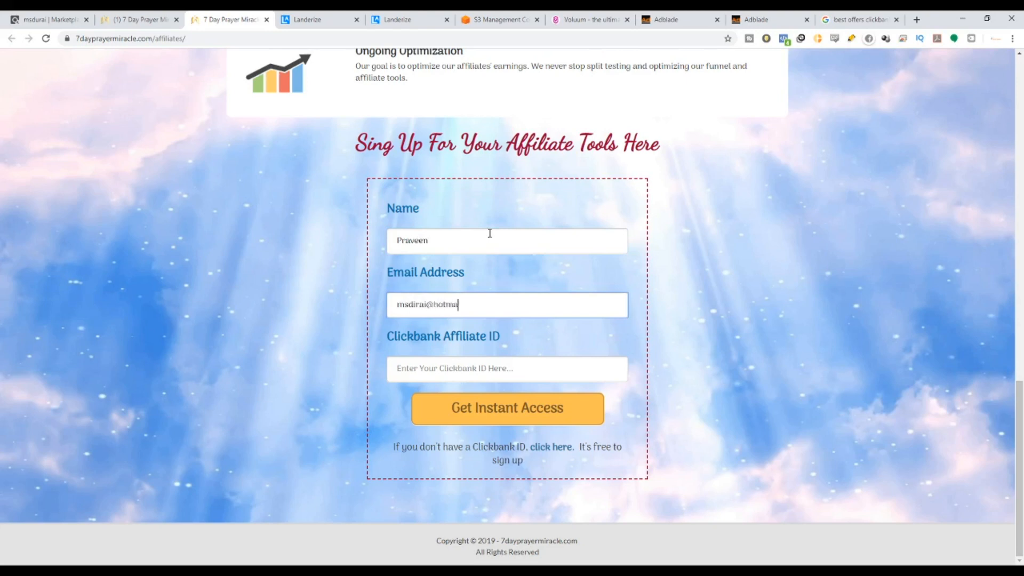
{"action": "key", "text": "Tab"}
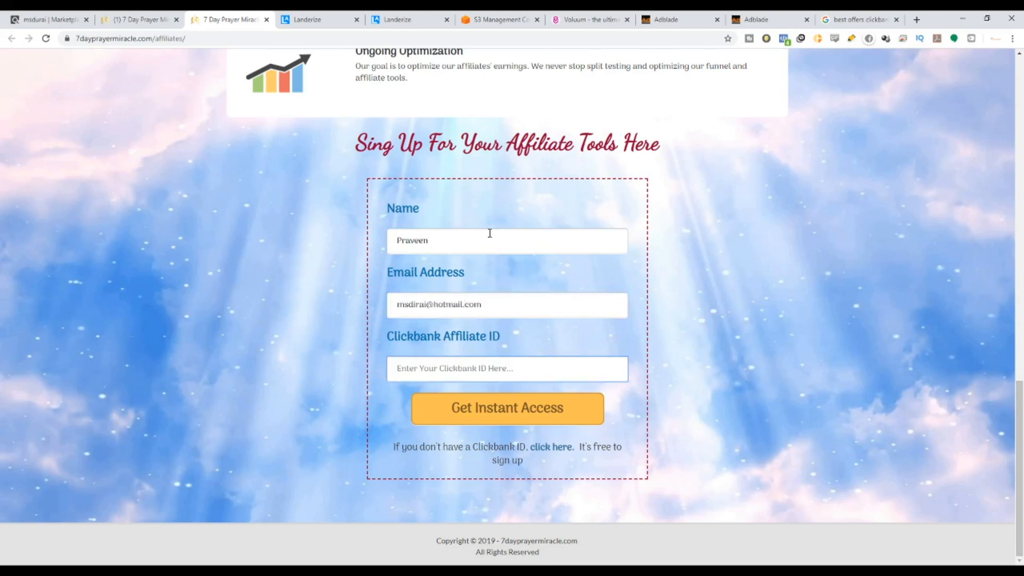
{"action": "type", "text": "msdurai"}
{"action": "left_click", "coordinate": [542, 420]}
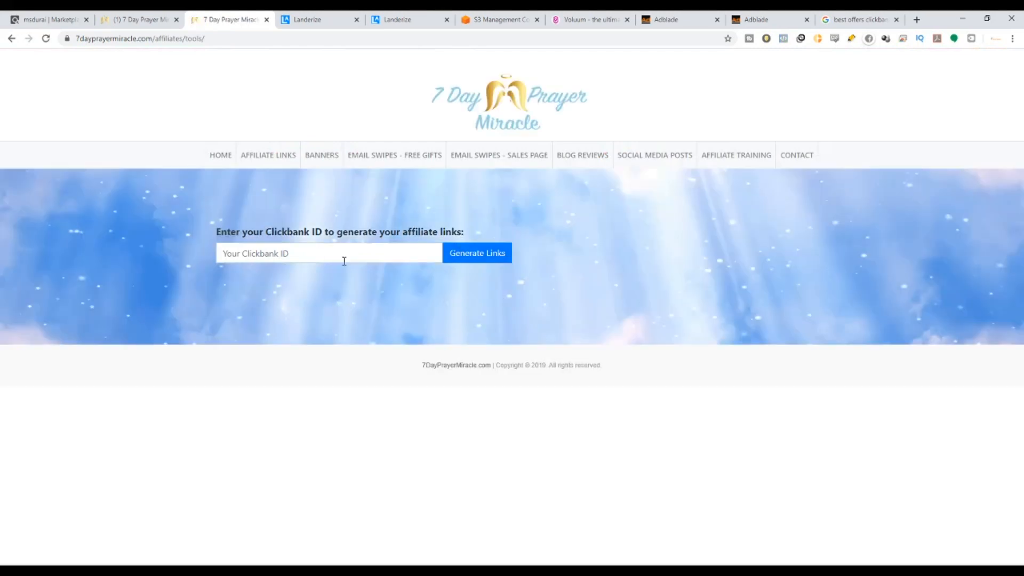
Look through the affiliate banners and the free-gift email swipes.
{"action": "left_click", "coordinate": [312, 162]}
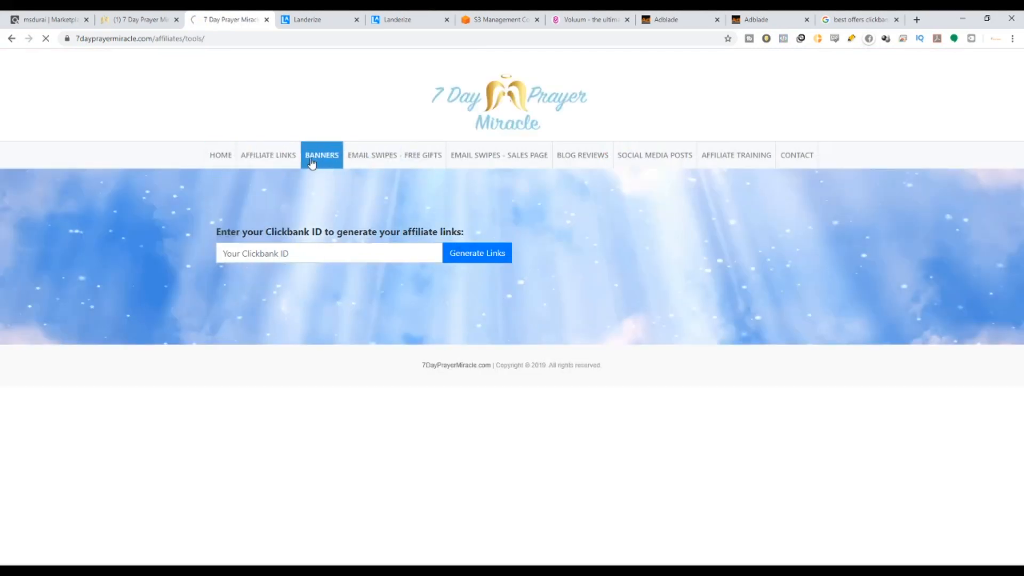
{"action": "scroll", "coordinate": [640, 427], "scroll_direction": "down", "scroll_amount": 15}
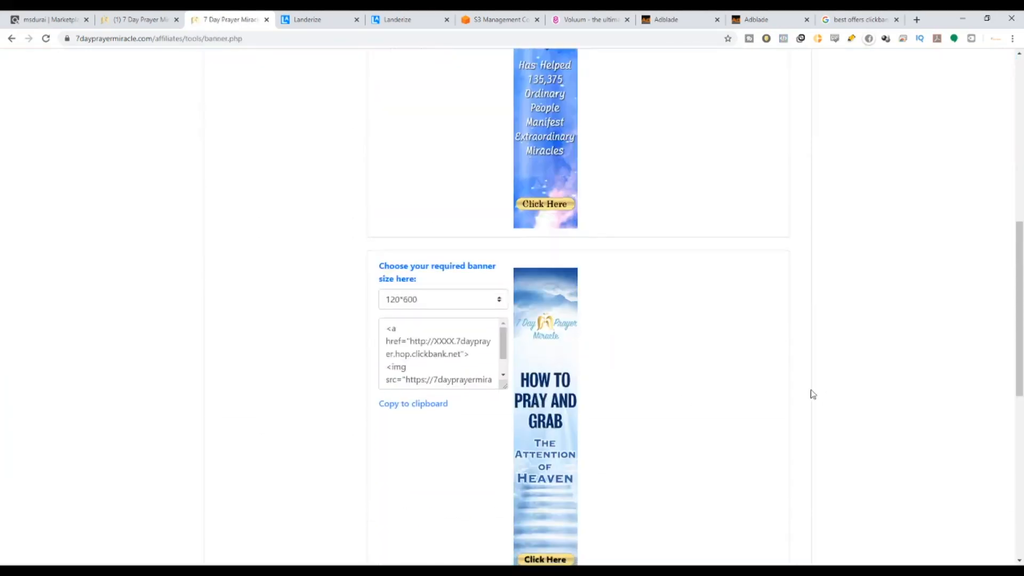
{"action": "scroll", "coordinate": [428, 274], "scroll_direction": "up", "scroll_amount": 15}
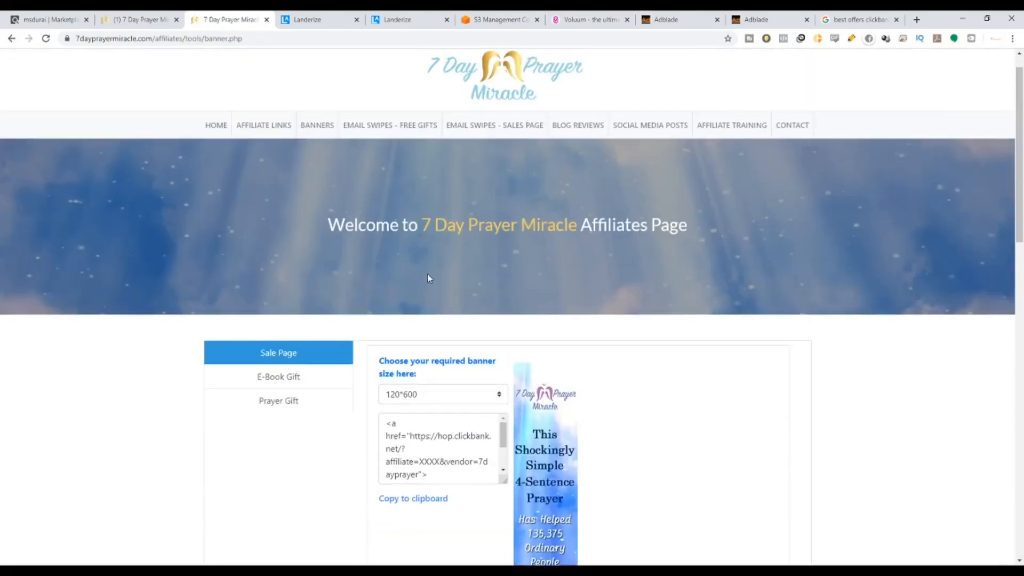
{"action": "left_click", "coordinate": [421, 139]}
{"action": "scroll", "coordinate": [496, 279], "scroll_direction": "down", "scroll_amount": 7}
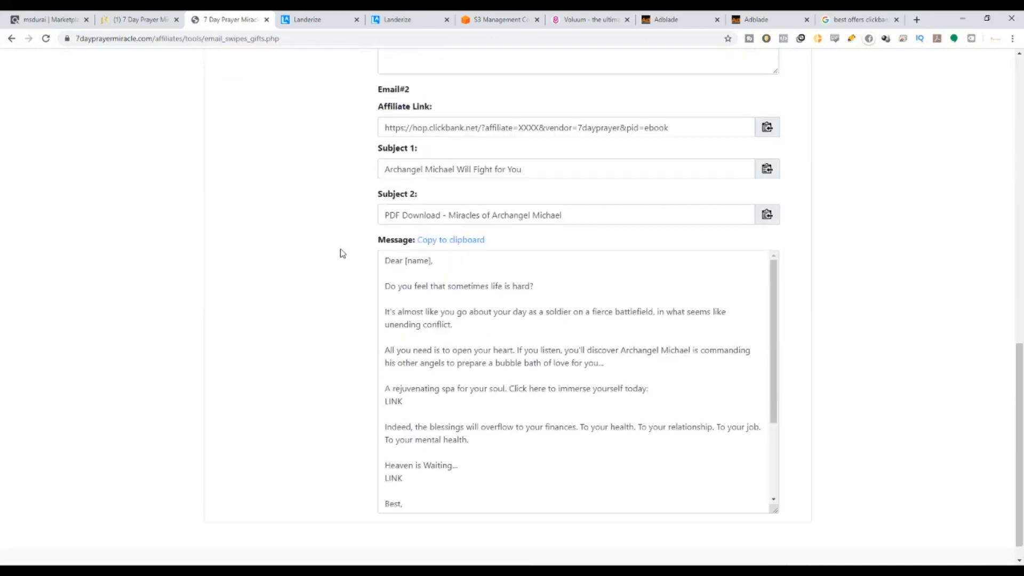
{"action": "scroll", "coordinate": [342, 254], "scroll_direction": "up", "scroll_amount": 3}
{"action": "scroll", "coordinate": [530, 419], "scroll_direction": "down", "scroll_amount": 2}
{"action": "scroll", "coordinate": [613, 440], "scroll_direction": "up", "scroll_amount": 2}
{"action": "scroll", "coordinate": [625, 443], "scroll_direction": "up", "scroll_amount": 10}
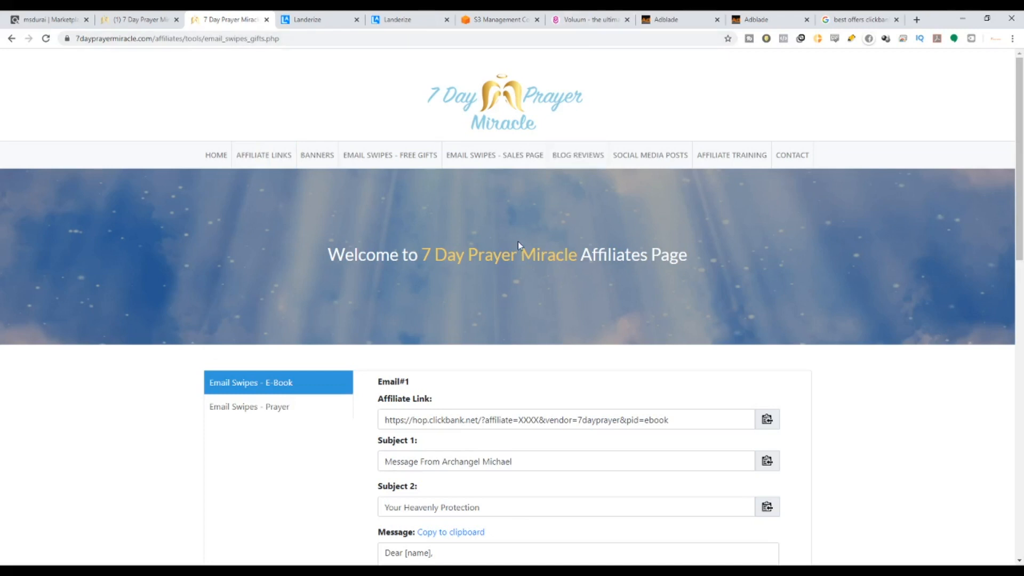
{"action": "scroll", "coordinate": [557, 341], "scroll_direction": "down", "scroll_amount": 1}
{"action": "scroll", "coordinate": [562, 320], "scroll_direction": "up", "scroll_amount": 1}
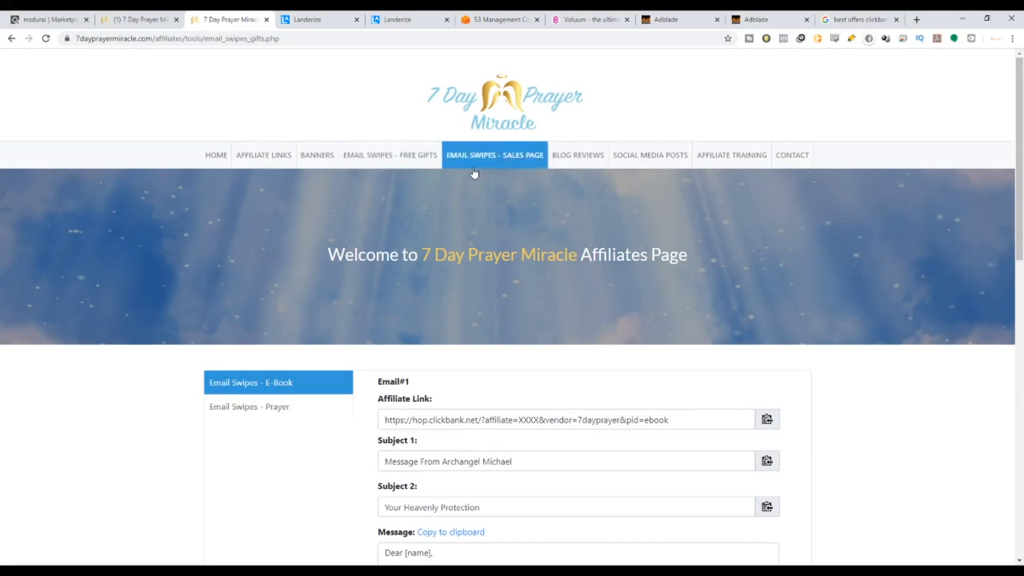
Scroll through the sales-page Email # 1 swipe's subject lines and message, then the blog reviews section.
{"action": "left_click", "coordinate": [496, 158]}
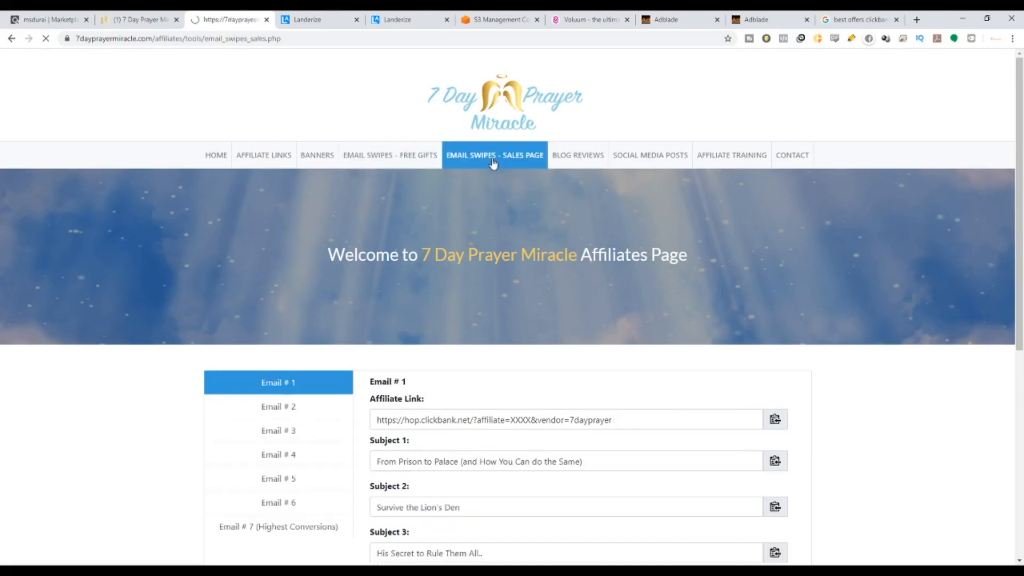
{"action": "scroll", "coordinate": [402, 341], "scroll_direction": "down", "scroll_amount": 4}
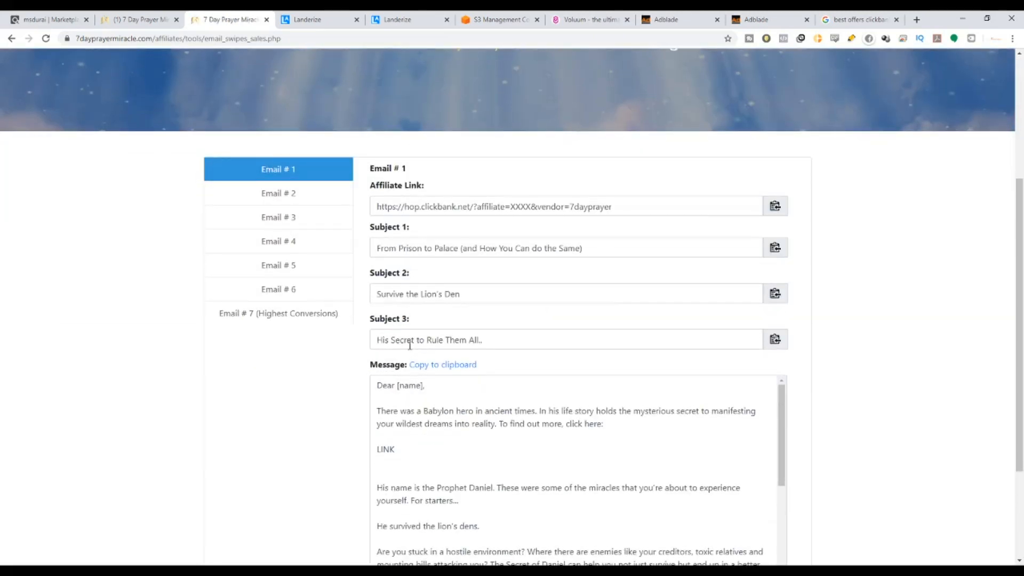
{"action": "scroll", "coordinate": [410, 341], "scroll_direction": "down", "scroll_amount": 3}
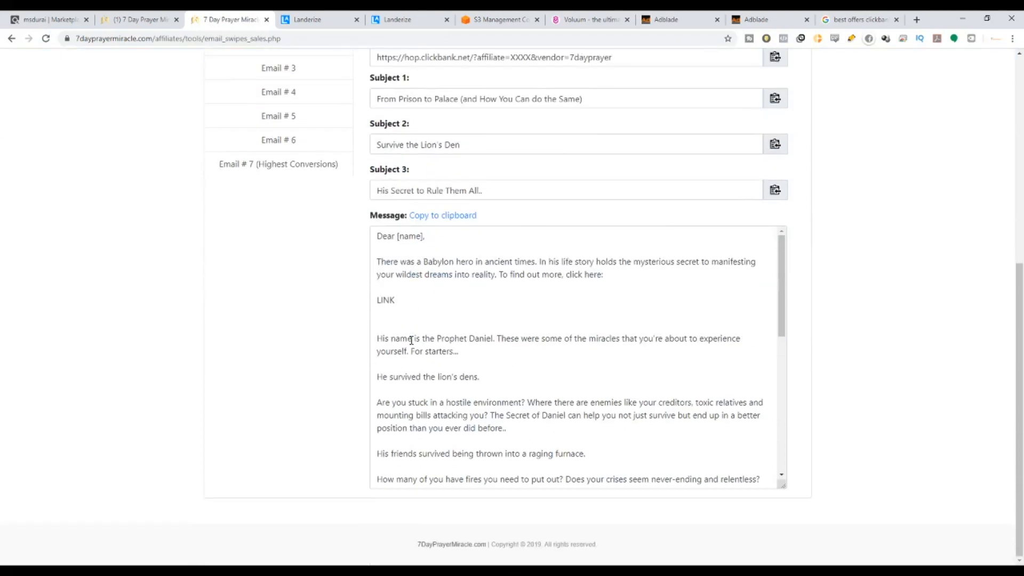
{"action": "scroll", "coordinate": [411, 340], "scroll_direction": "down", "scroll_amount": 10}
{"action": "scroll", "coordinate": [852, 413], "scroll_direction": "up", "scroll_amount": 7}
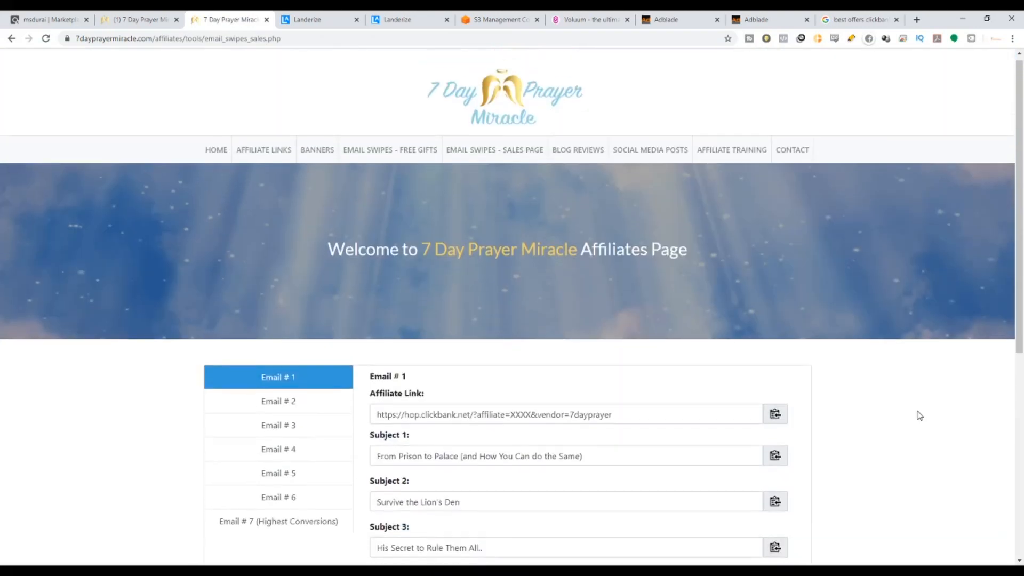
{"action": "left_click", "coordinate": [578, 151]}
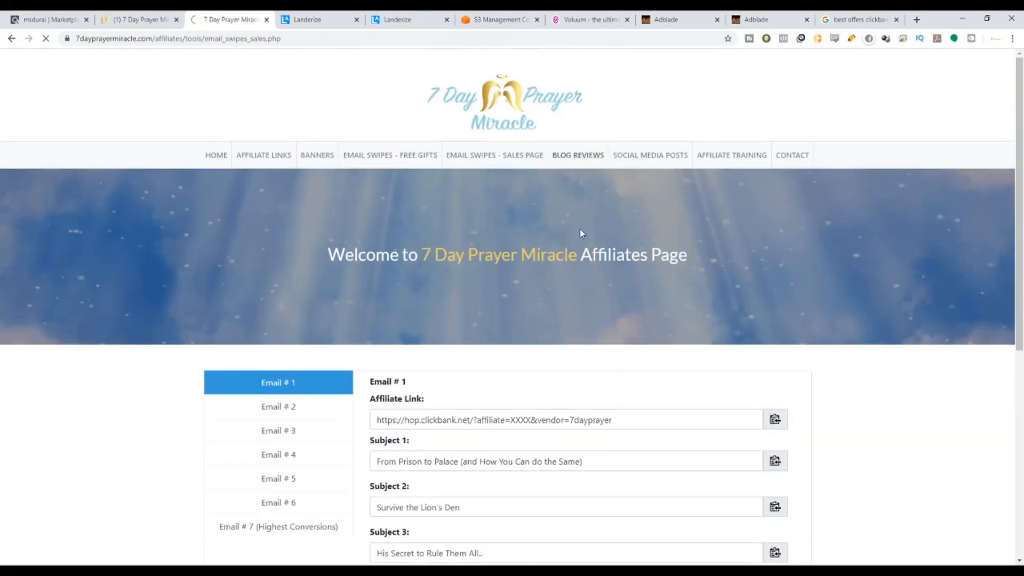
{"action": "scroll", "coordinate": [581, 233], "scroll_direction": "down", "scroll_amount": 2}
{"action": "scroll", "coordinate": [580, 312], "scroll_direction": "up", "scroll_amount": 1}
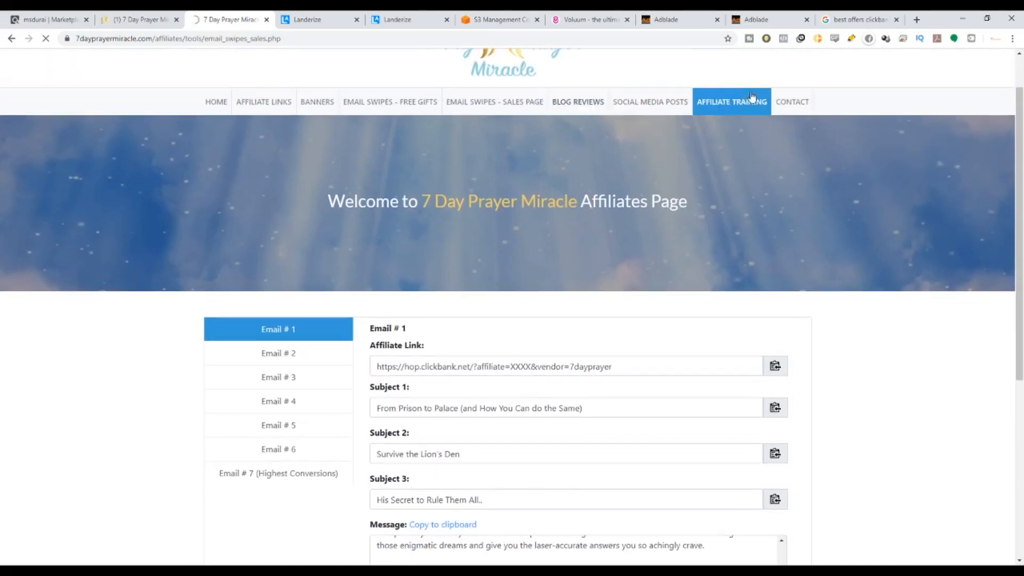
{"action": "scroll", "coordinate": [314, 420], "scroll_direction": "down", "scroll_amount": 1}
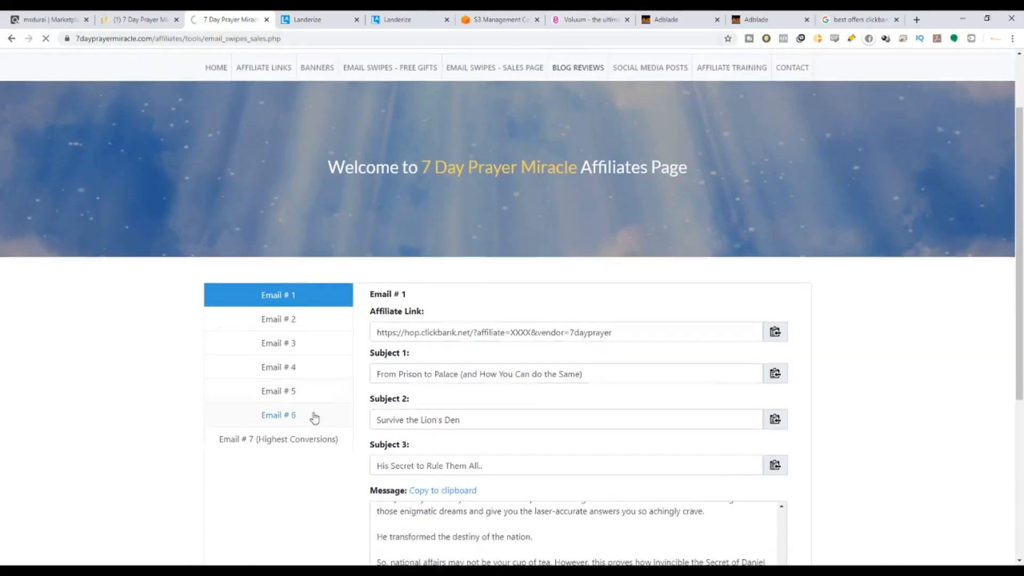
{"action": "scroll", "coordinate": [314, 420], "scroll_direction": "down", "scroll_amount": 2}
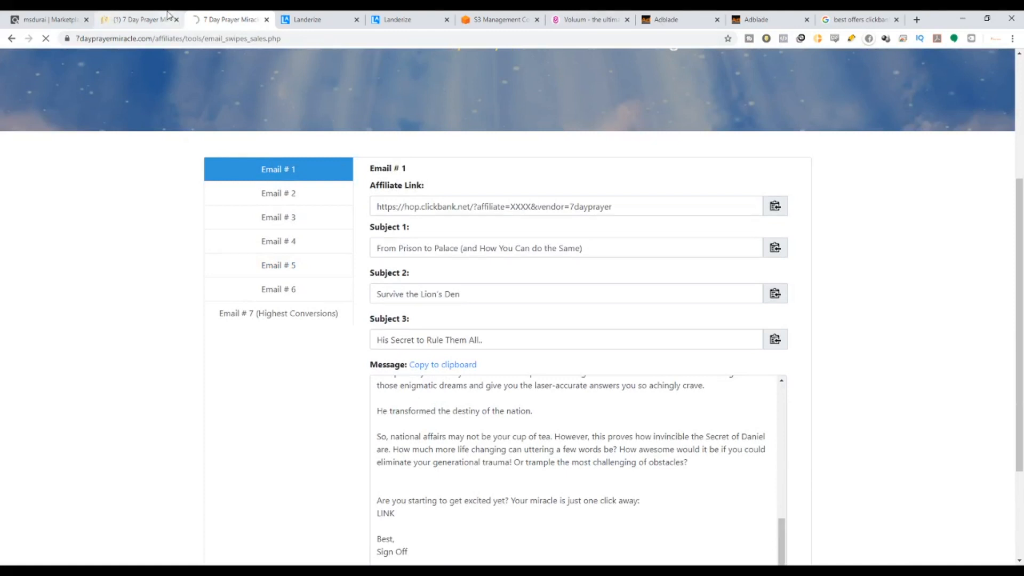
Back on the ClickBank results, click Promote on the 7 Day Prayer Miracle listing, then return to the results.
{"action": "left_click", "coordinate": [38, 19]}
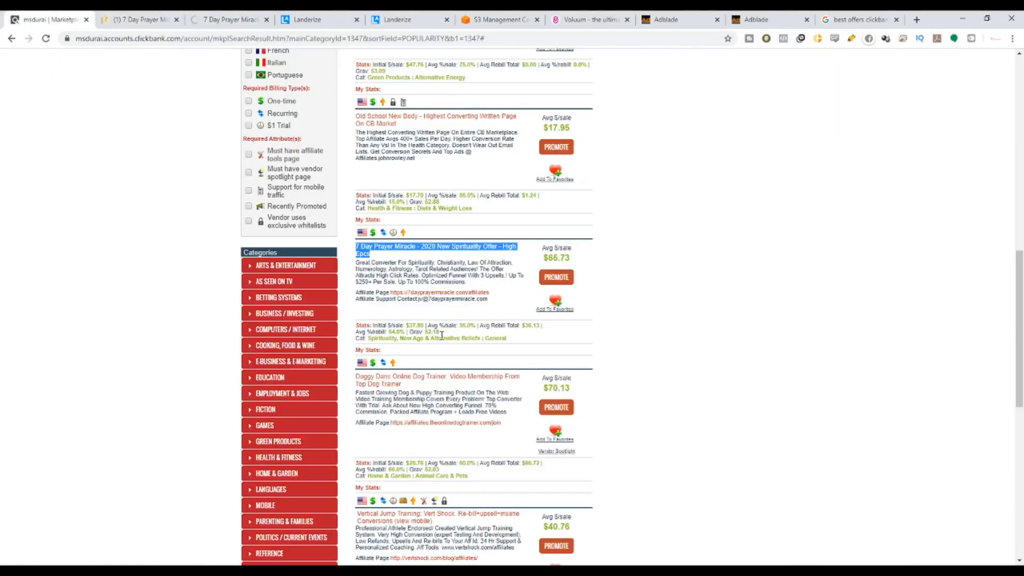
{"action": "scroll", "coordinate": [553, 282], "scroll_direction": "down", "scroll_amount": 1}
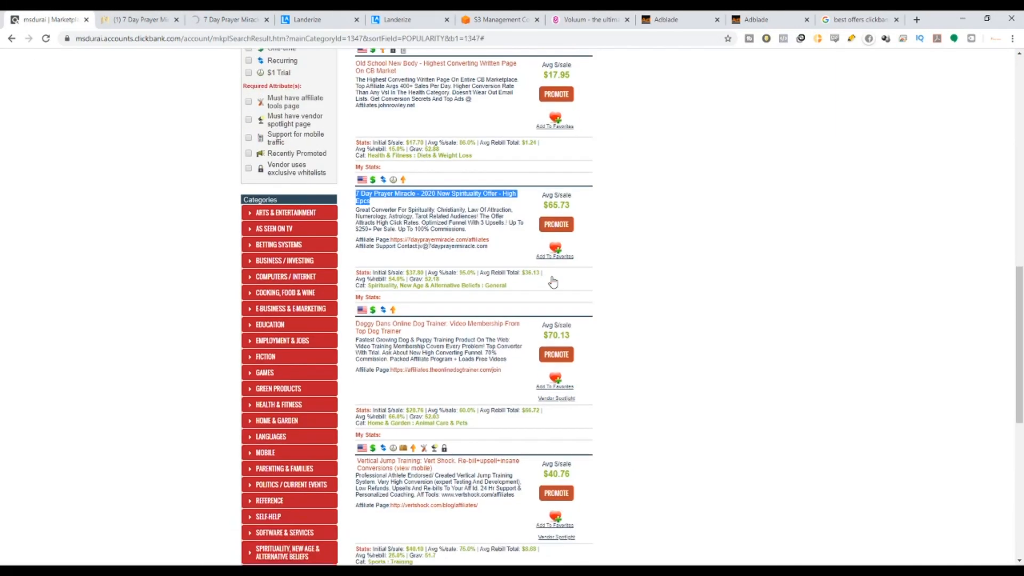
{"action": "left_click", "coordinate": [550, 229]}
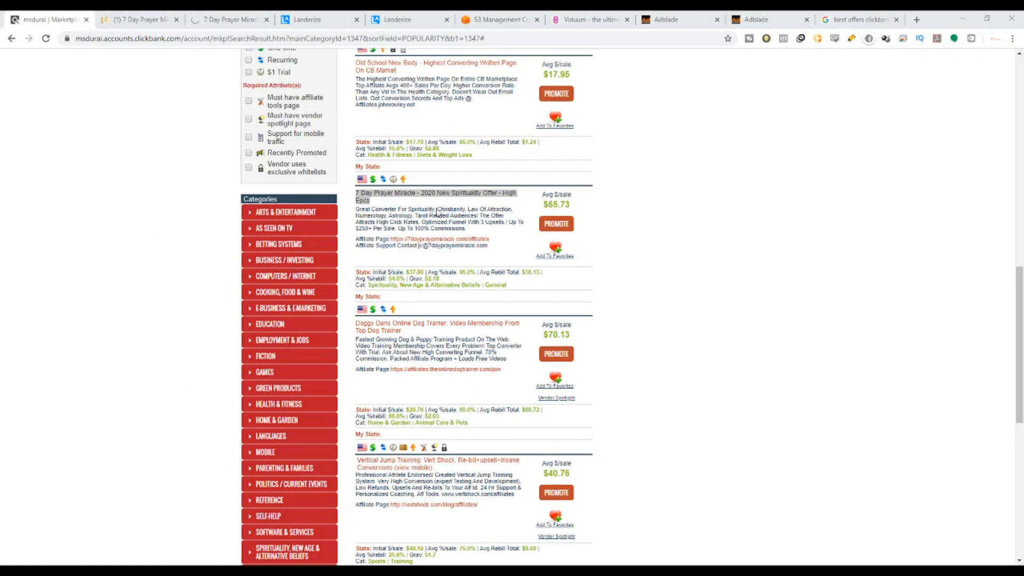
{"action": "left_click", "coordinate": [423, 25]}
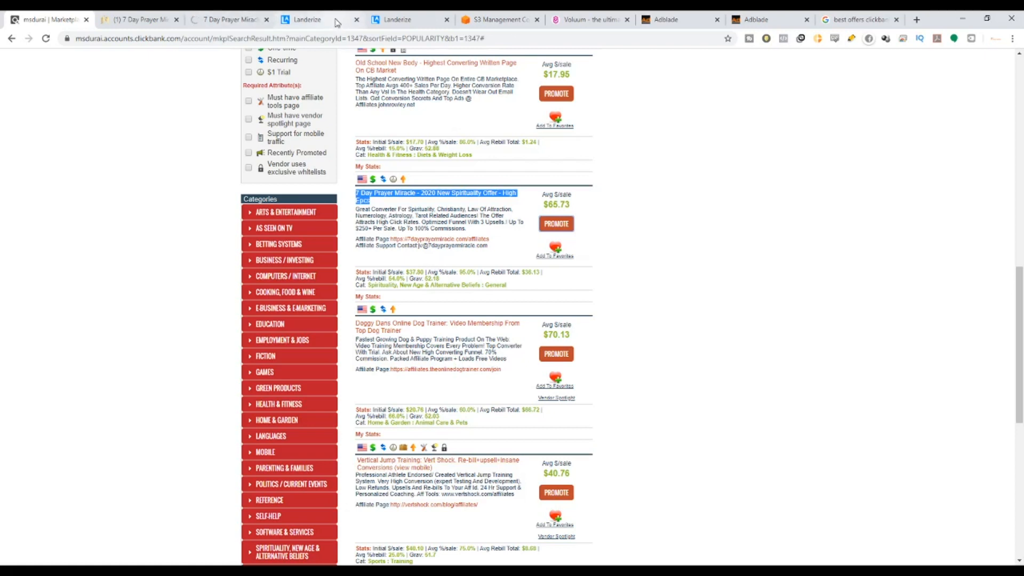
{"action": "left_click", "coordinate": [337, 22]}
Highlight the Landerize name and the subtitle about landing-page software for affiliate marketers.
{"action": "left_click_drag", "start_coordinate": [199, 96], "coordinate": [428, 122]}
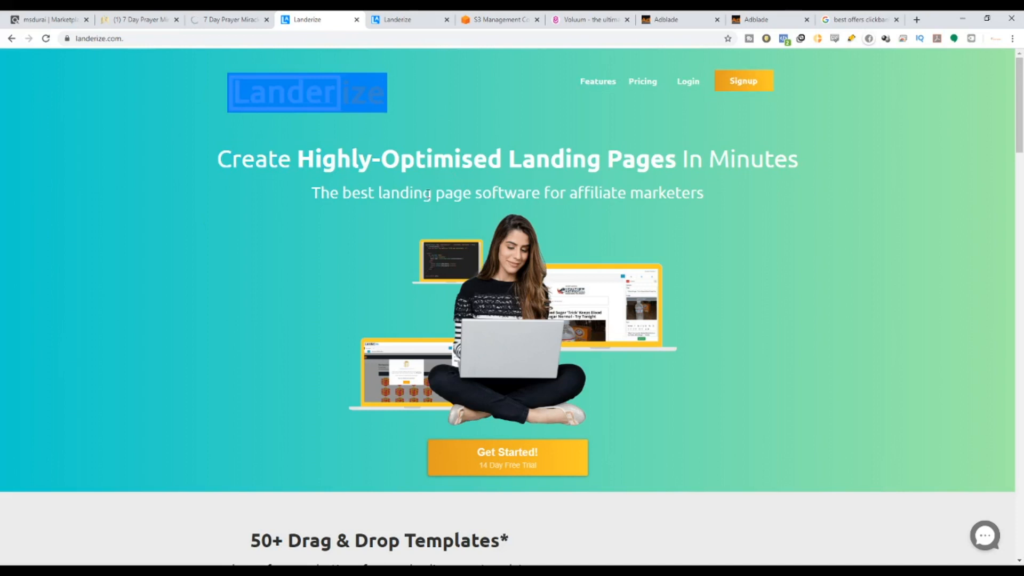
{"action": "left_click_drag", "start_coordinate": [425, 193], "coordinate": [725, 201]}
{"action": "left_click", "coordinate": [648, 197]}
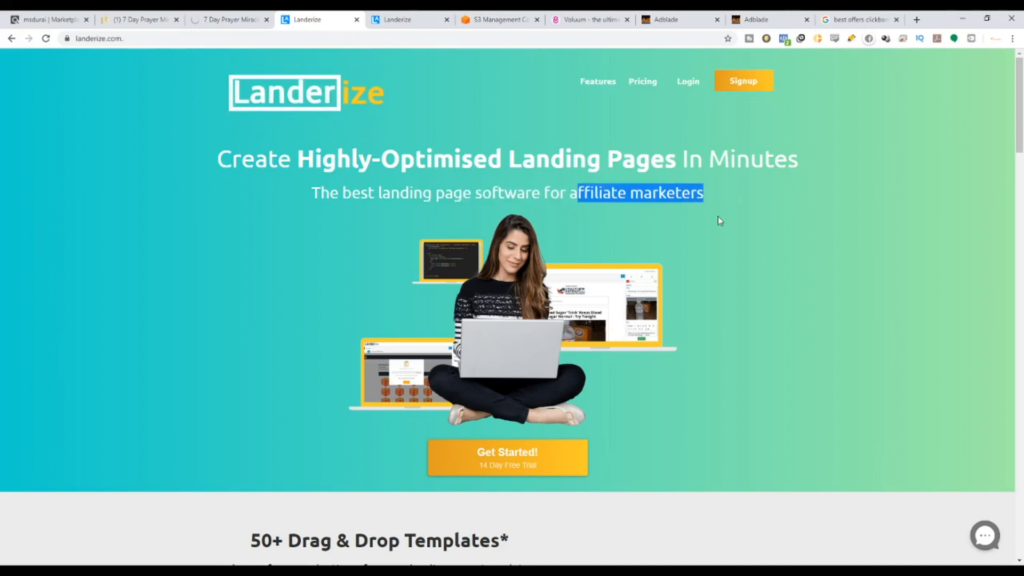
{"action": "scroll", "coordinate": [693, 250], "scroll_direction": "down", "scroll_amount": 4}
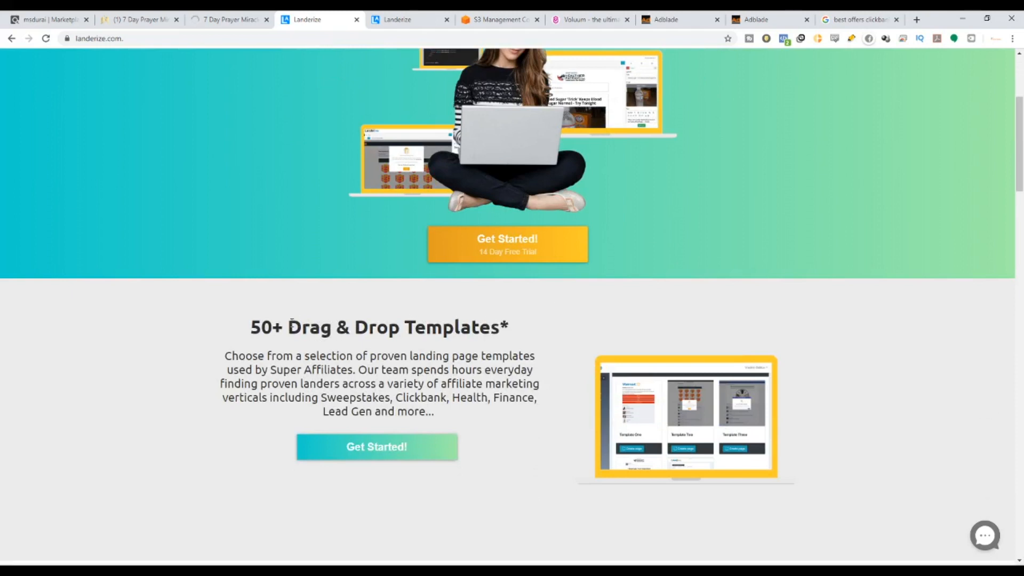
{"action": "left_click_drag", "start_coordinate": [291, 320], "coordinate": [564, 350]}
{"action": "scroll", "coordinate": [562, 347], "scroll_direction": "down", "scroll_amount": 6}
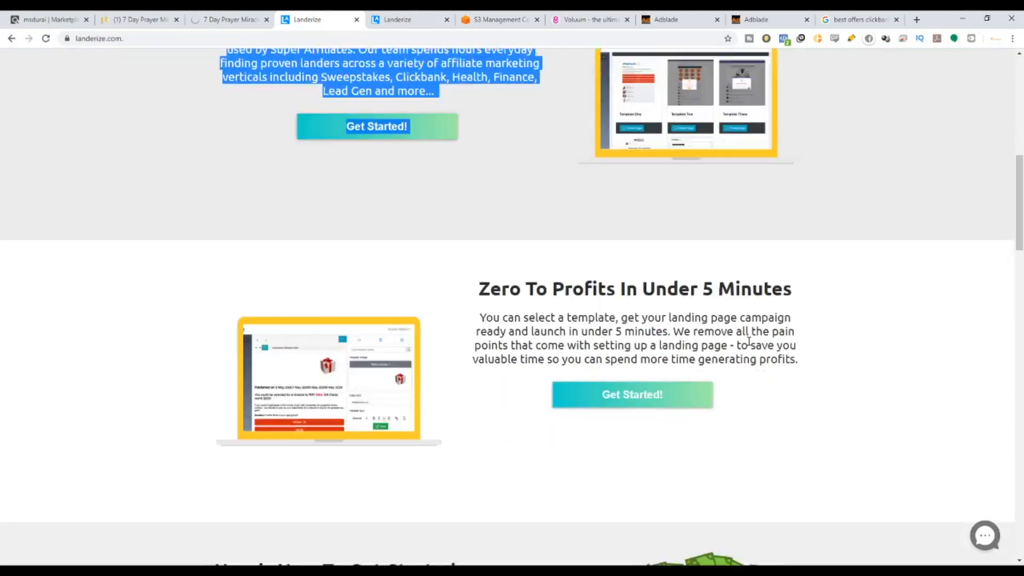
{"action": "scroll", "coordinate": [747, 343], "scroll_direction": "down", "scroll_amount": 5}
{"action": "left_click_drag", "start_coordinate": [1020, 259], "coordinate": [1021, 121]}
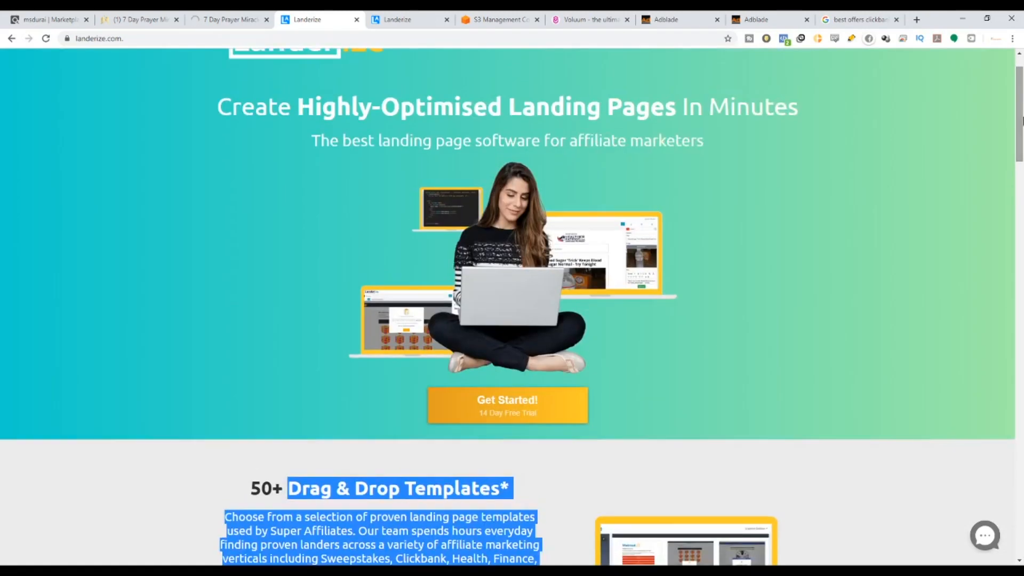
{"action": "scroll", "coordinate": [599, 249], "scroll_direction": "up", "scroll_amount": 1}
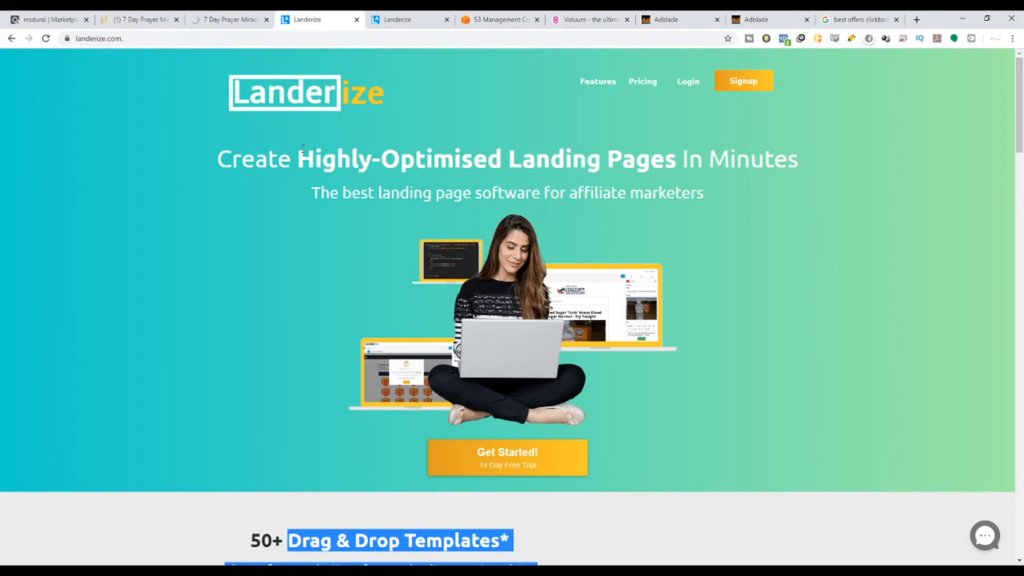
Highlight the Highly-Optimised Landing Pages headline, then move on to the Landerize dashboard.
{"action": "left_click_drag", "start_coordinate": [297, 160], "coordinate": [773, 160]}
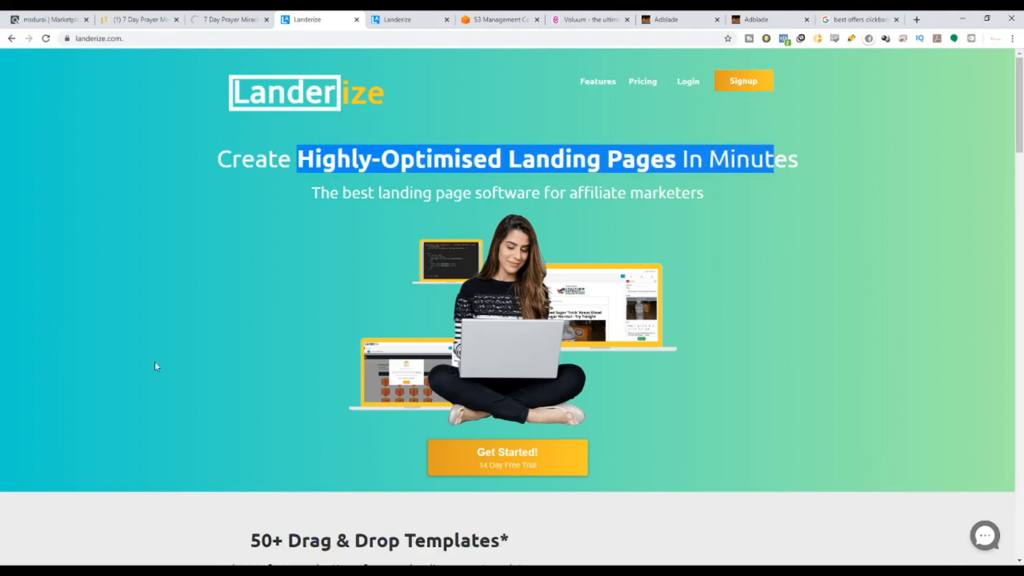
{"action": "scroll", "coordinate": [534, 437], "scroll_direction": "down", "scroll_amount": 3}
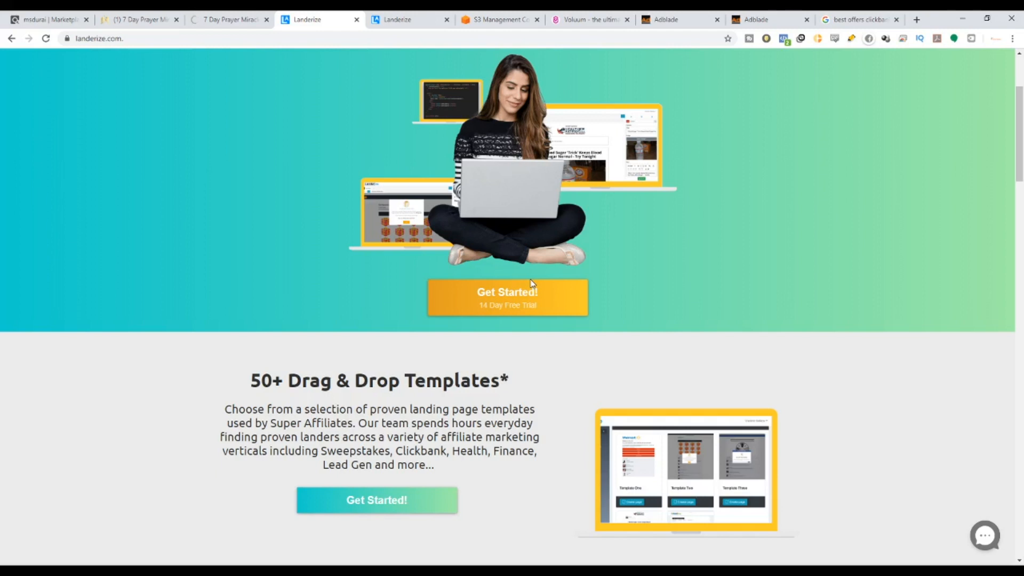
{"action": "scroll", "coordinate": [576, 298], "scroll_direction": "up", "scroll_amount": 3}
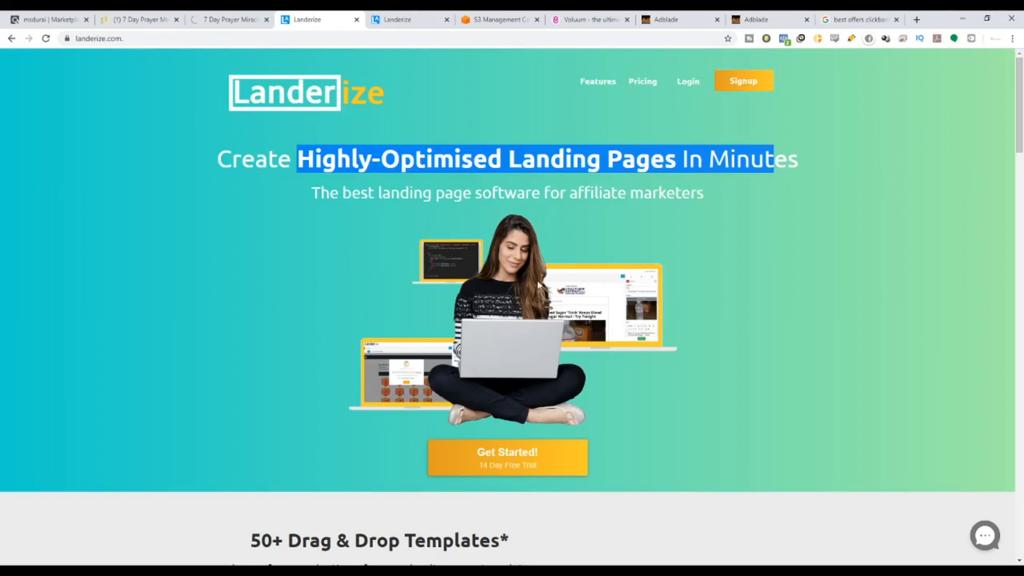
{"action": "left_click", "coordinate": [412, 16]}
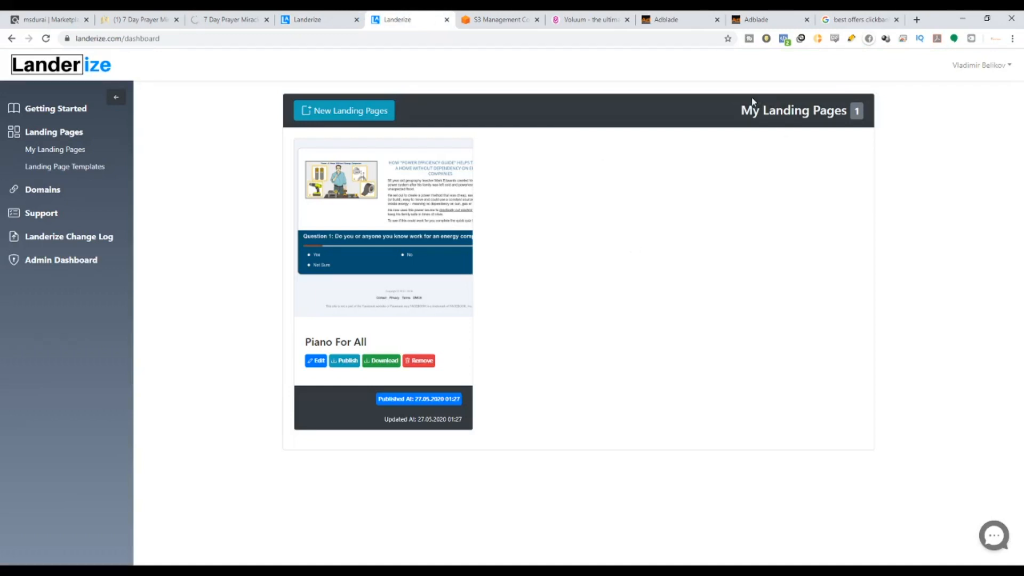
Point out the My Landing Pages heading, then open the Getting Started guide from the sidebar.
{"action": "left_click_drag", "start_coordinate": [748, 106], "coordinate": [853, 125]}
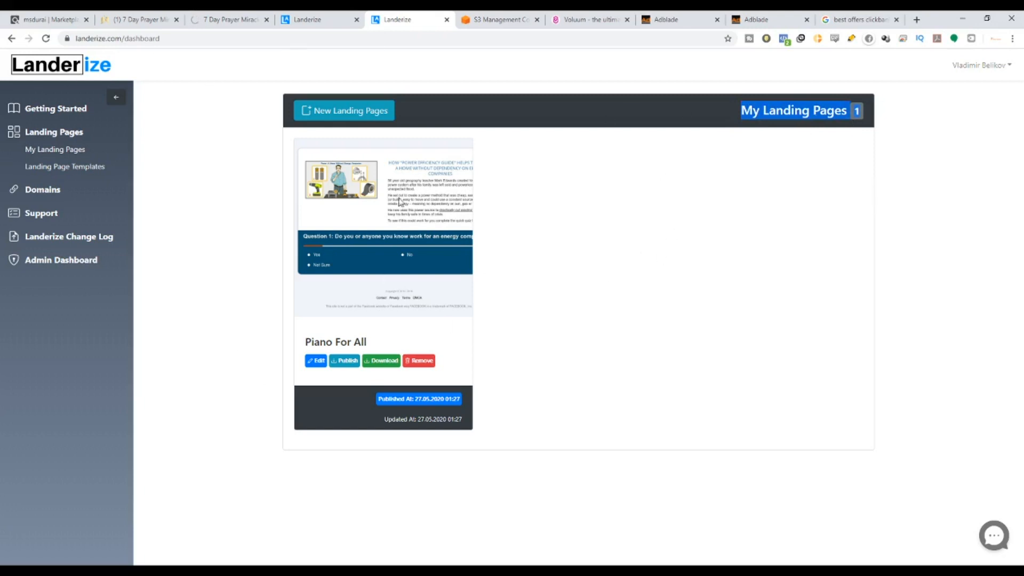
{"action": "left_click", "coordinate": [52, 113]}
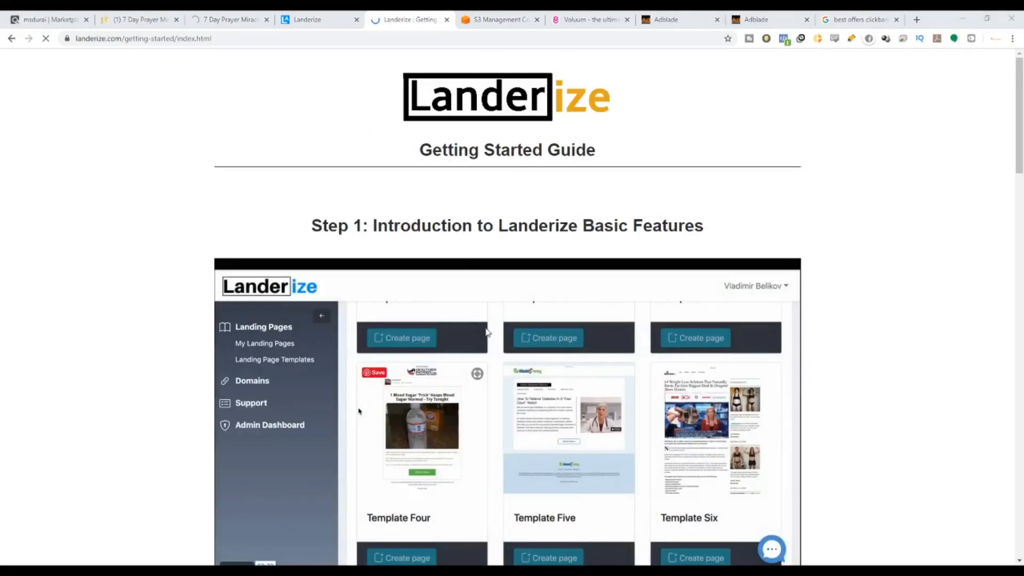
Highlight the guide's Step 1 to Step 3 headings, from basic features to Amazon Web Services.
{"action": "mouse_move", "coordinate": [1017, 80]}
{"action": "left_mouse_down"}
{"action": "mouse_move", "coordinate": [1019, 421]}
{"action": "mouse_move", "coordinate": [1018, 96]}
{"action": "left_mouse_up"}
{"action": "left_click_drag", "start_coordinate": [528, 226], "coordinate": [728, 236]}
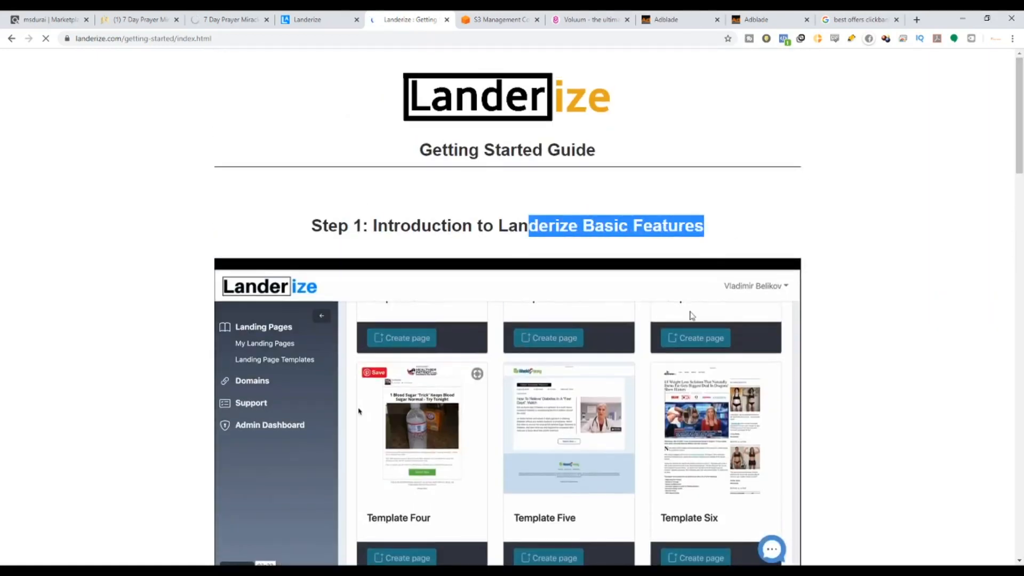
{"action": "scroll", "coordinate": [691, 315], "scroll_direction": "down", "scroll_amount": 6}
{"action": "left_click_drag", "start_coordinate": [371, 322], "coordinate": [723, 326]}
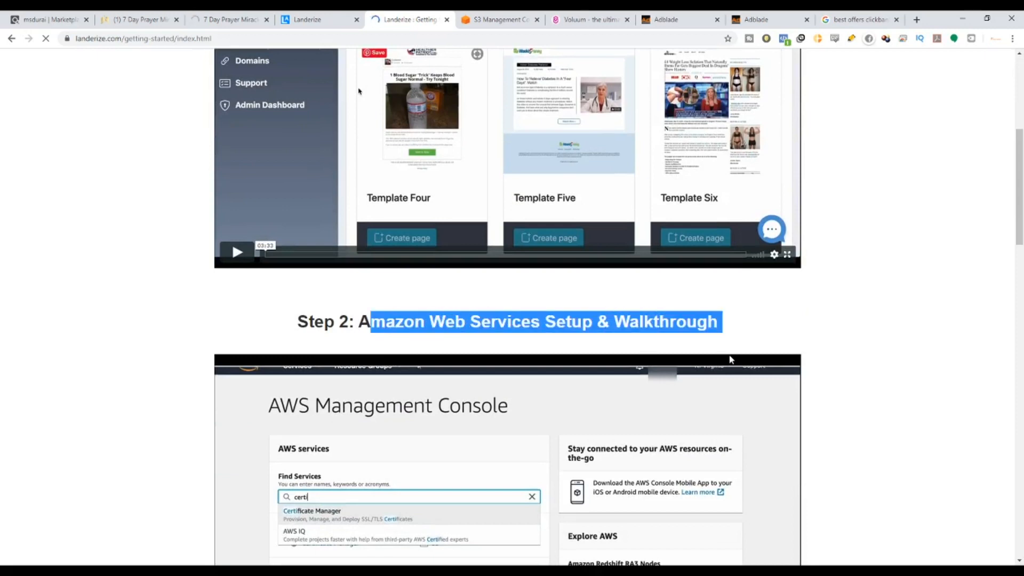
{"action": "scroll", "coordinate": [701, 388], "scroll_direction": "down", "scroll_amount": 9}
{"action": "left_click_drag", "start_coordinate": [709, 405], "coordinate": [406, 411]}
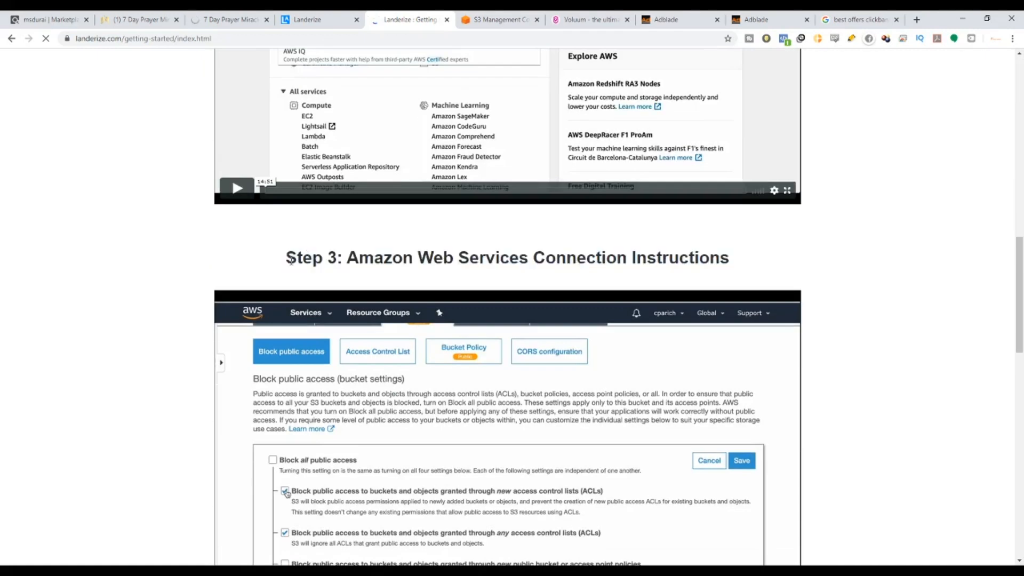
{"action": "left_click_drag", "start_coordinate": [285, 258], "coordinate": [582, 262]}
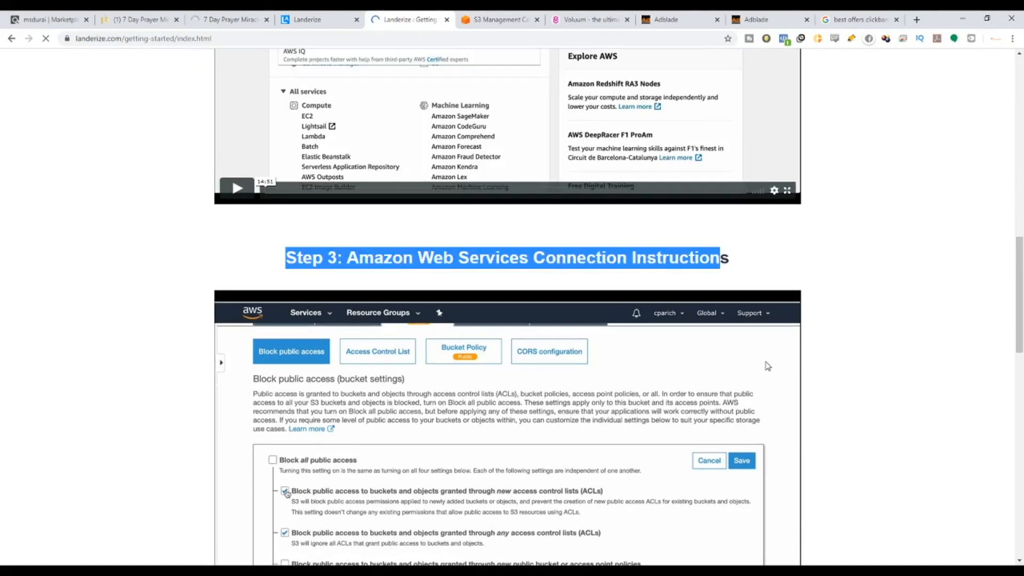
Highlight the remaining step headings through the onboarding call, then go back to the dashboard.
{"action": "scroll", "coordinate": [517, 322], "scroll_direction": "down", "scroll_amount": 8}
{"action": "left_click_drag", "start_coordinate": [384, 246], "coordinate": [677, 251]}
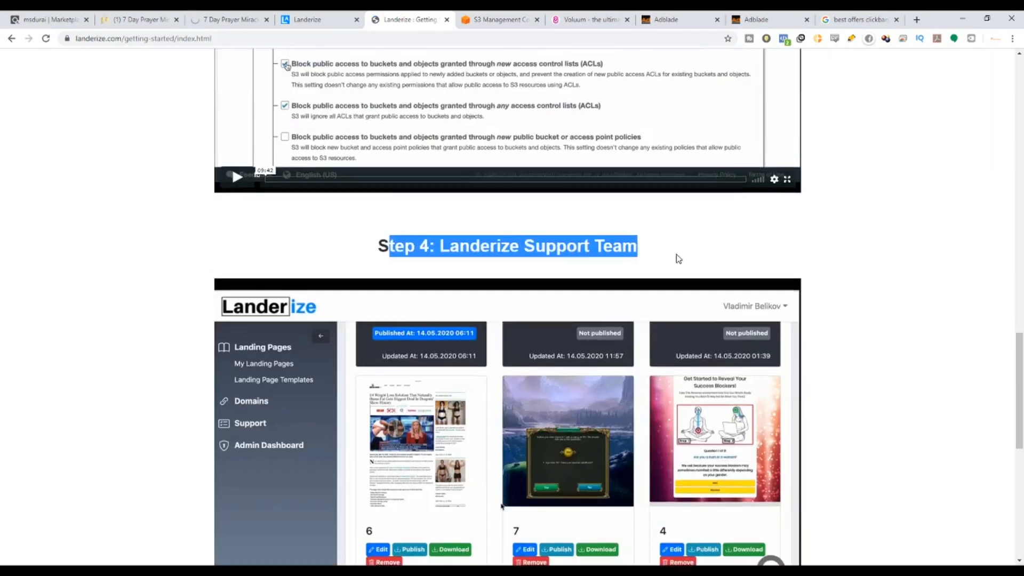
{"action": "scroll", "coordinate": [447, 232], "scroll_direction": "down", "scroll_amount": 8}
{"action": "left_click_drag", "start_coordinate": [432, 235], "coordinate": [667, 233]}
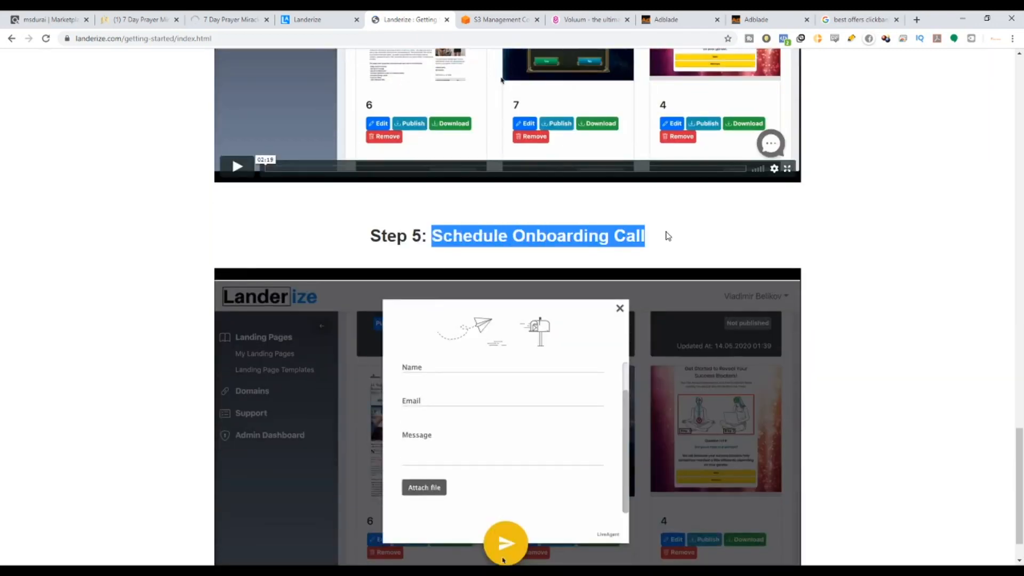
{"action": "scroll", "coordinate": [688, 521], "scroll_direction": "down", "scroll_amount": 1}
{"action": "scroll", "coordinate": [275, 256], "scroll_direction": "up", "scroll_amount": 11}
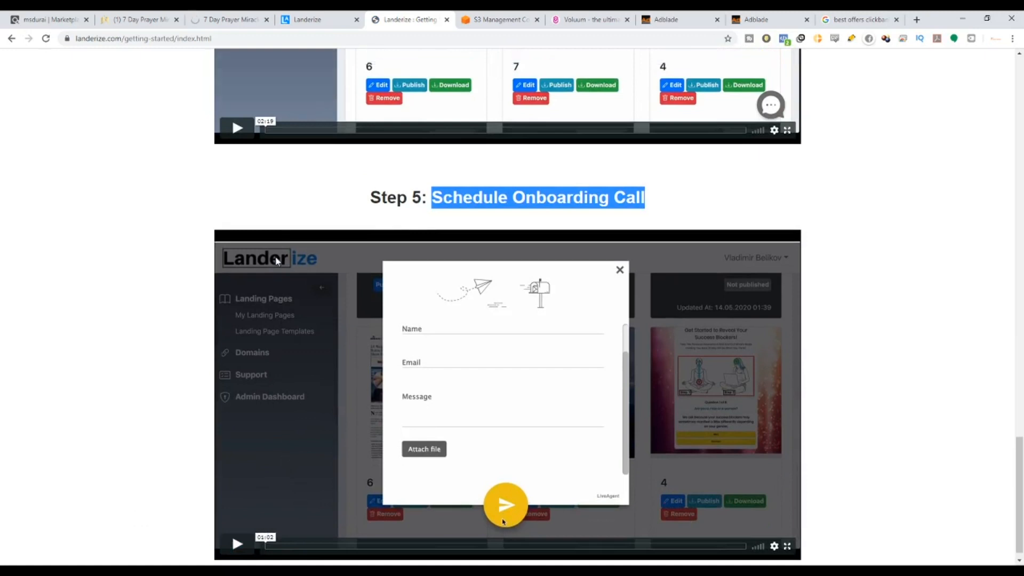
{"action": "scroll", "coordinate": [275, 260], "scroll_direction": "up", "scroll_amount": 9}
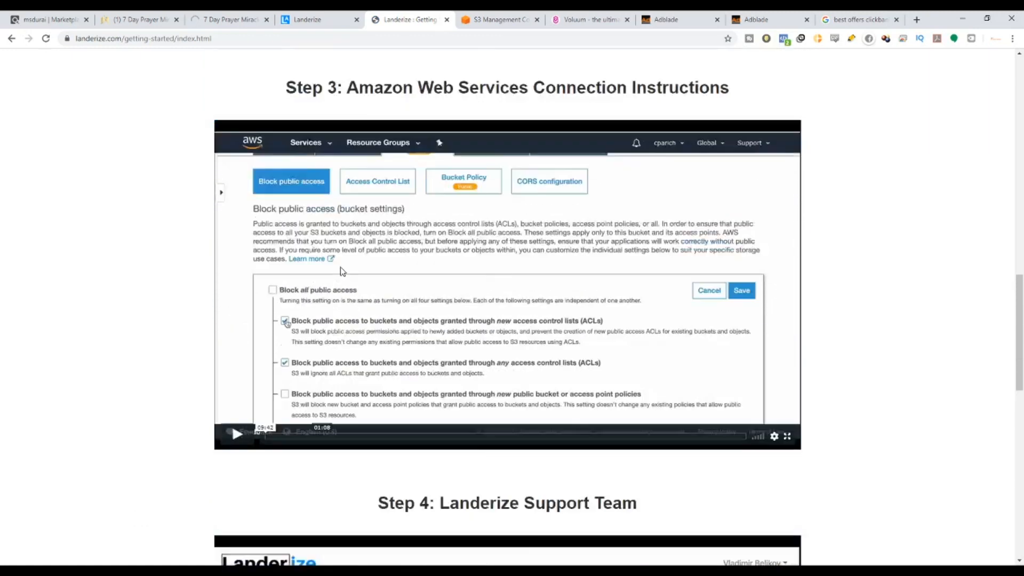
{"action": "scroll", "coordinate": [412, 329], "scroll_direction": "down", "scroll_amount": 6}
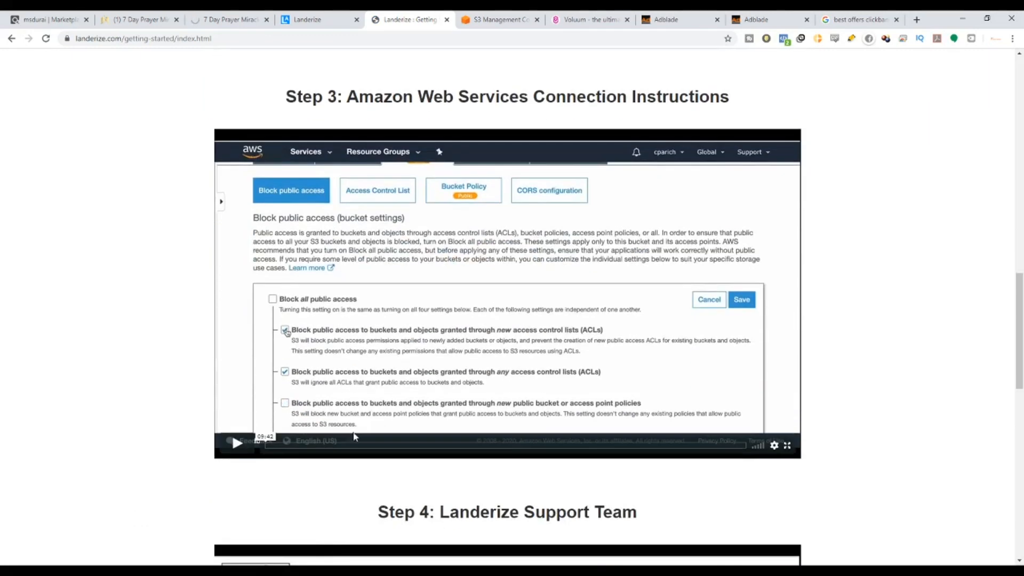
{"action": "scroll", "coordinate": [355, 435], "scroll_direction": "up", "scroll_amount": 12}
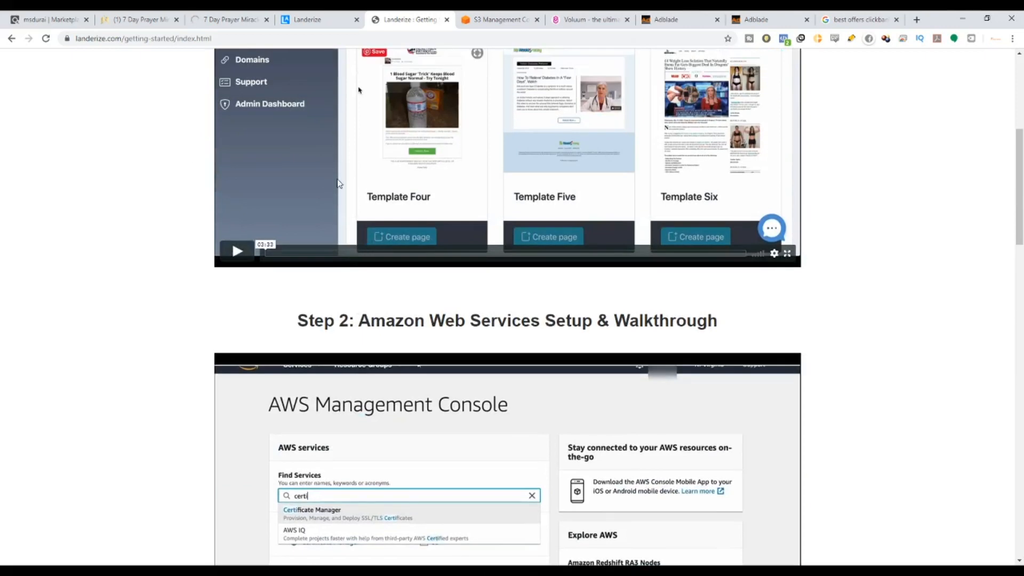
{"action": "scroll", "coordinate": [313, 234], "scroll_direction": "up", "scroll_amount": 4}
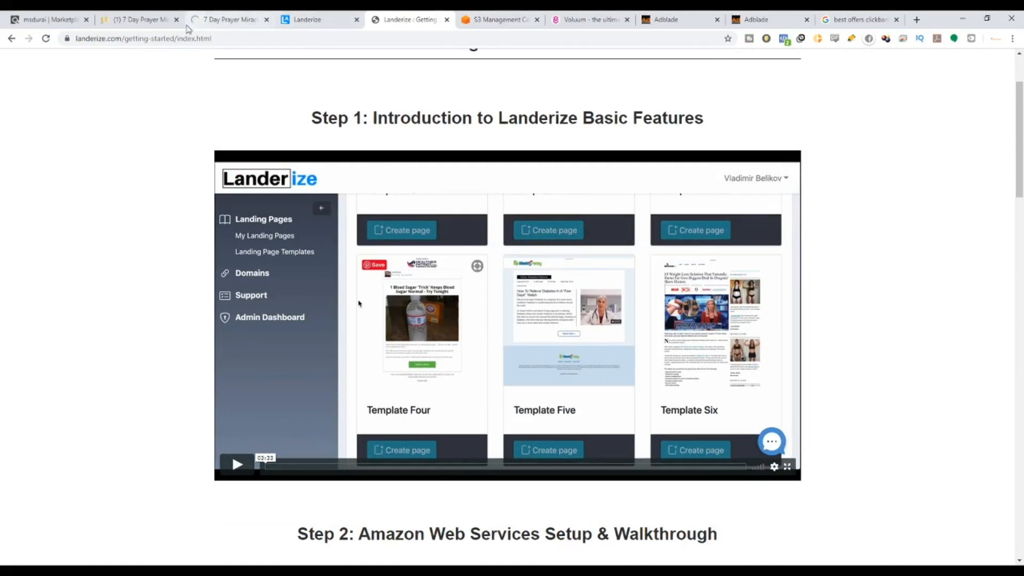
{"action": "left_click", "coordinate": [7, 40]}
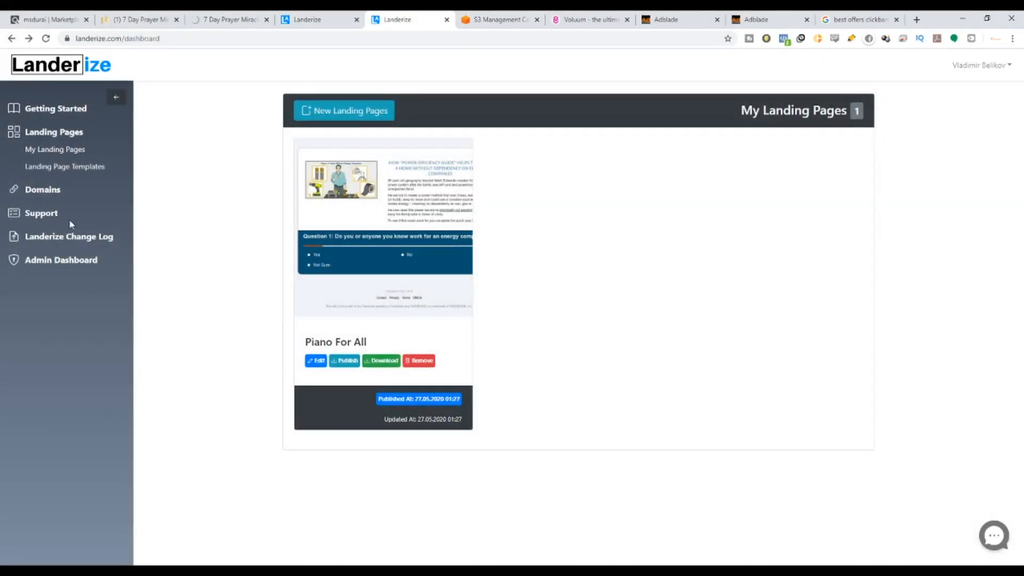
Open the Support Portal and glance at the article on creating a landing page.
{"action": "left_click", "coordinate": [43, 214]}
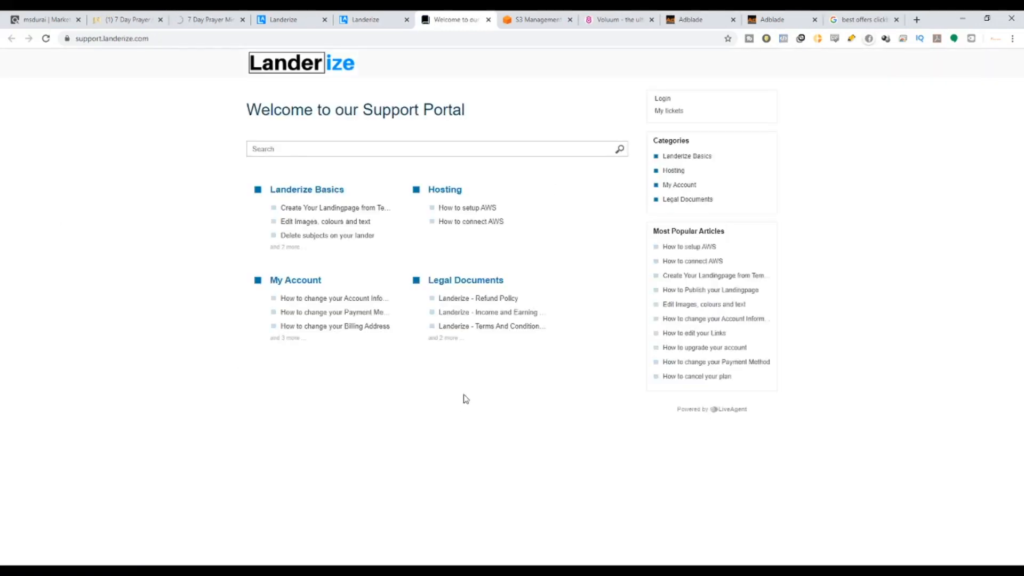
{"action": "left_click", "coordinate": [349, 209]}
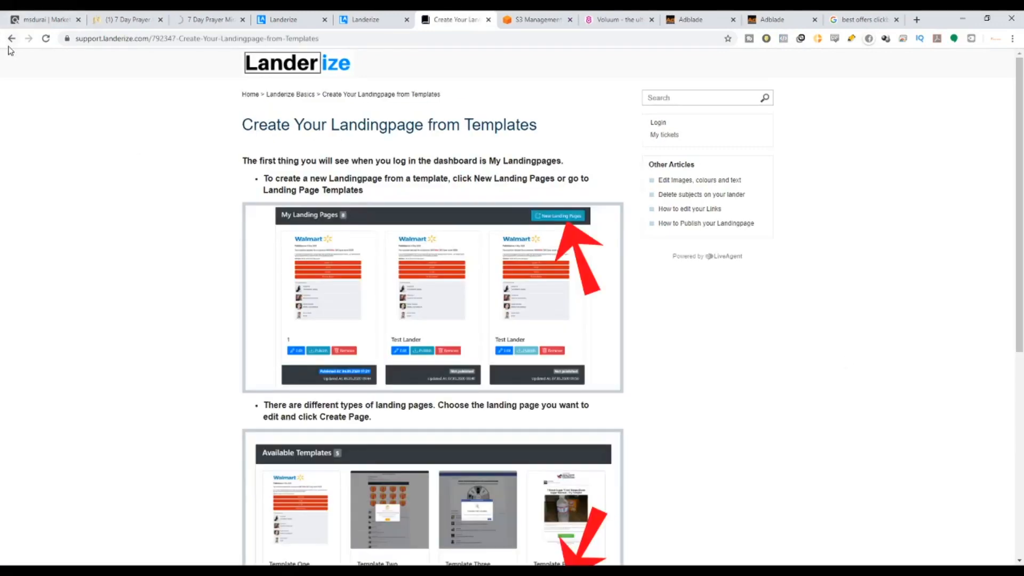
{"action": "left_click", "coordinate": [11, 39]}
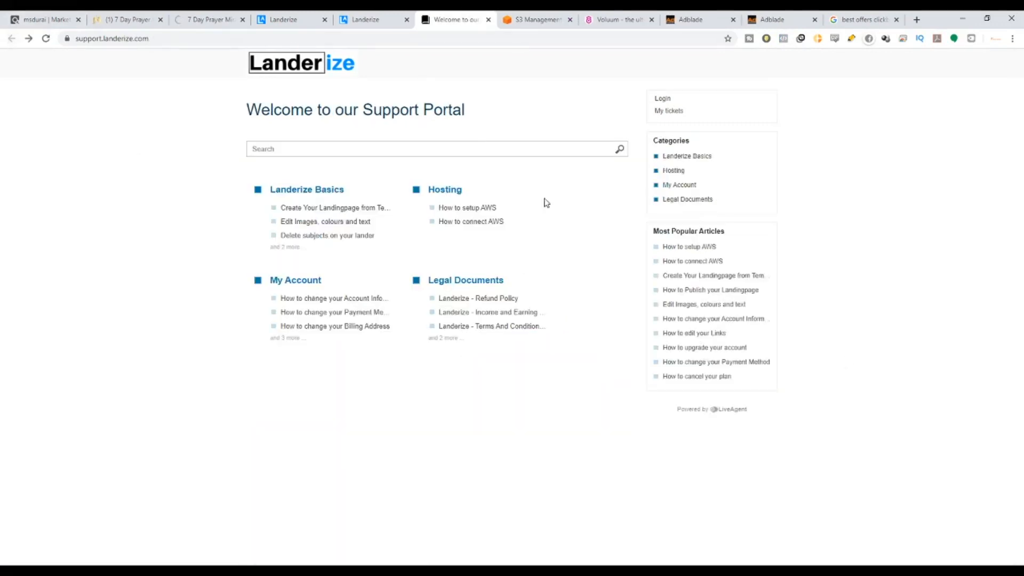
Read the 'How to setup AWS' article, highlighting its title and the Step 2 and Step 3 instructions.
{"action": "left_click", "coordinate": [489, 209]}
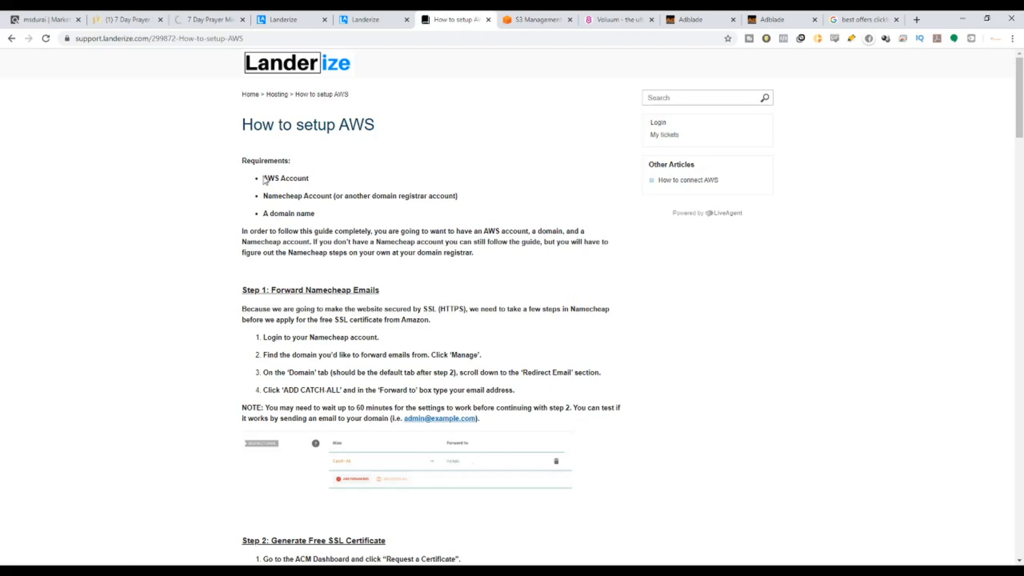
{"action": "left_click_drag", "start_coordinate": [292, 127], "coordinate": [379, 132]}
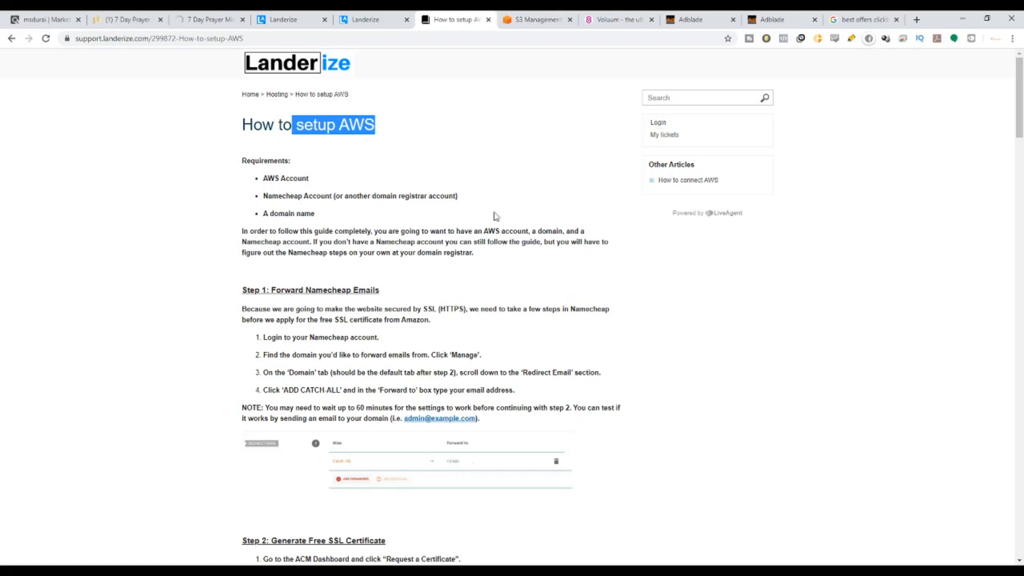
{"action": "scroll", "coordinate": [422, 291], "scroll_direction": "down", "scroll_amount": 3}
{"action": "scroll", "coordinate": [416, 282], "scroll_direction": "up", "scroll_amount": 1}
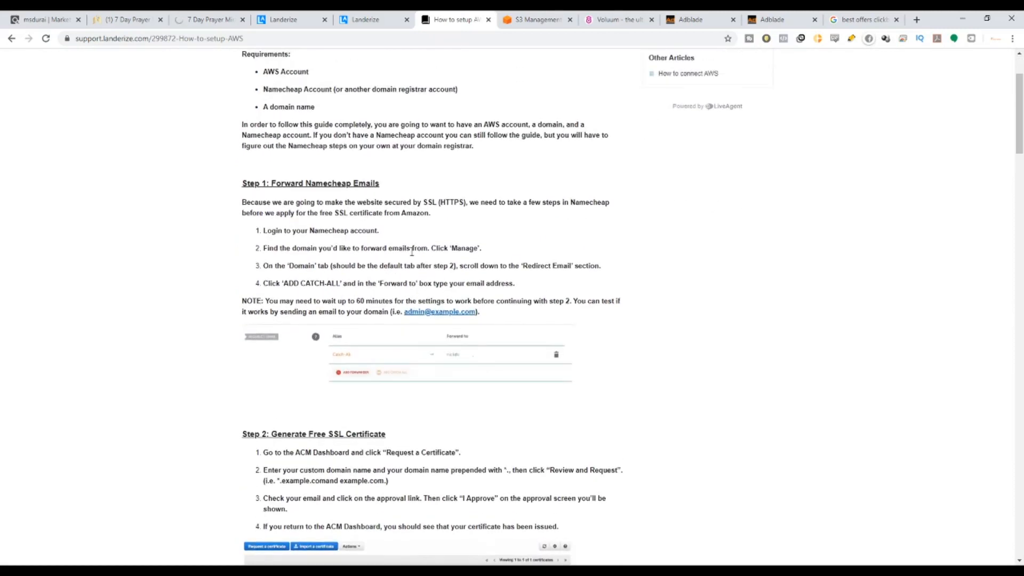
{"action": "left_click_drag", "start_coordinate": [236, 104], "coordinate": [429, 313]}
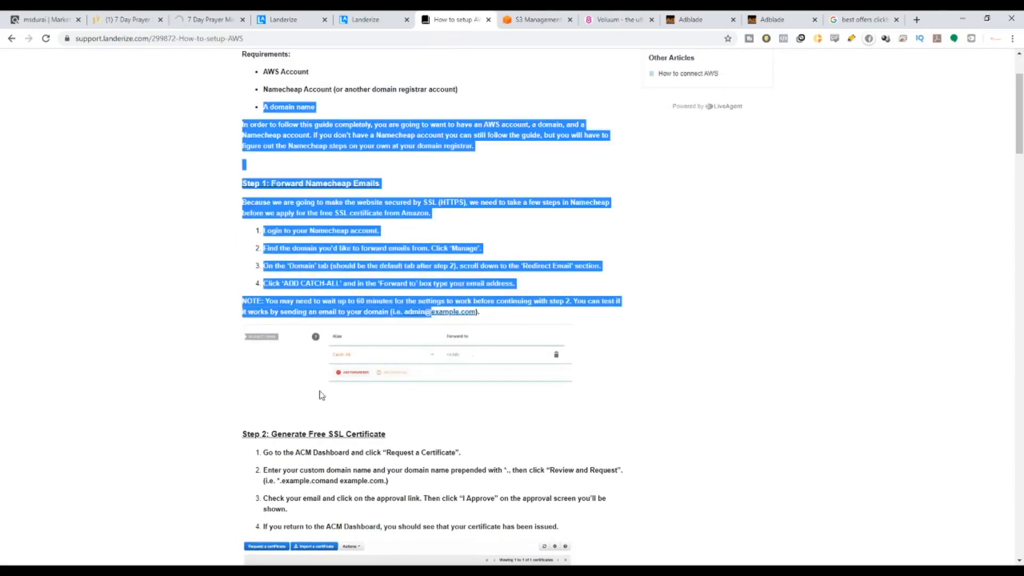
{"action": "scroll", "coordinate": [291, 335], "scroll_direction": "down", "scroll_amount": 2}
{"action": "left_click_drag", "start_coordinate": [289, 329], "coordinate": [376, 346]}
{"action": "scroll", "coordinate": [288, 310], "scroll_direction": "down", "scroll_amount": 6}
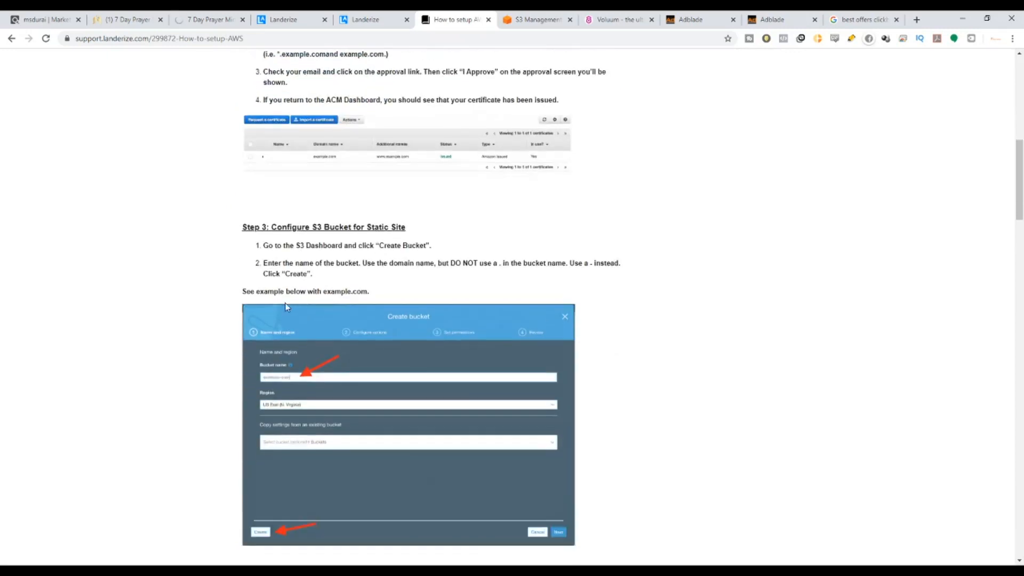
{"action": "left_click_drag", "start_coordinate": [297, 224], "coordinate": [455, 250]}
{"action": "scroll", "coordinate": [454, 251], "scroll_direction": "down", "scroll_amount": 20}
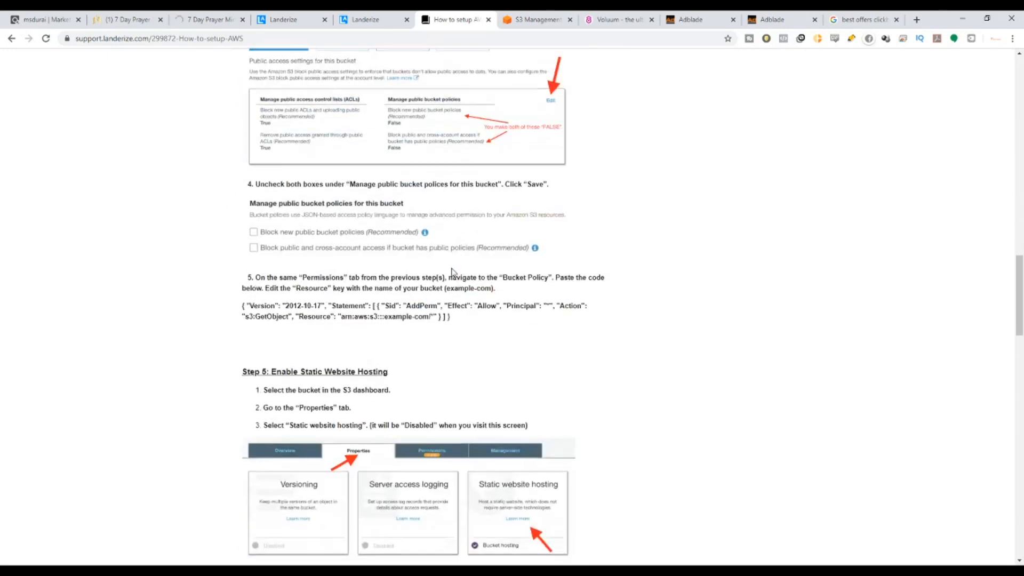
{"action": "scroll", "coordinate": [451, 277], "scroll_direction": "down", "scroll_amount": 15}
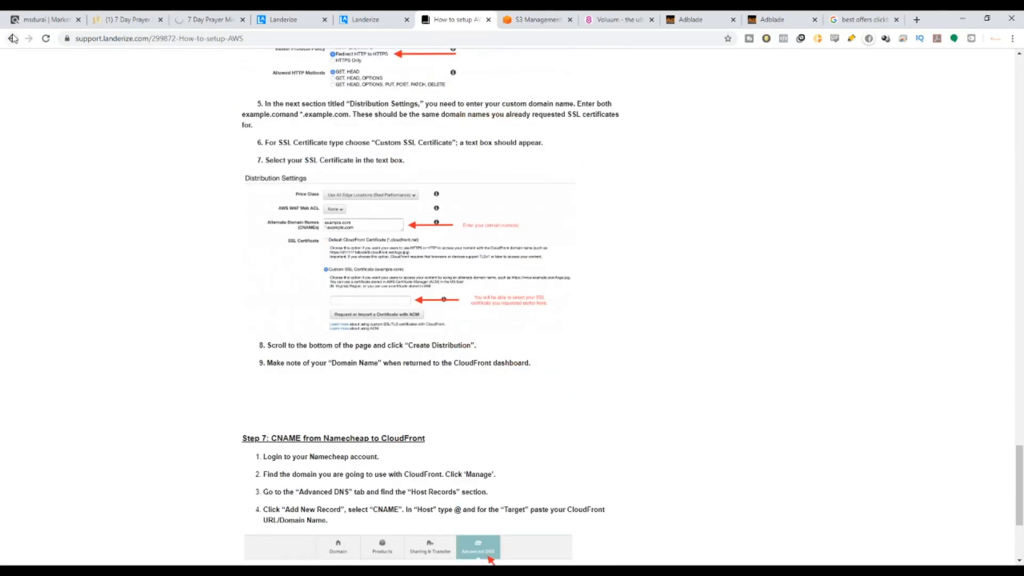
Read the 'How to connect AWS' article, then return to the dashboard tab.
{"action": "left_click", "coordinate": [13, 39]}
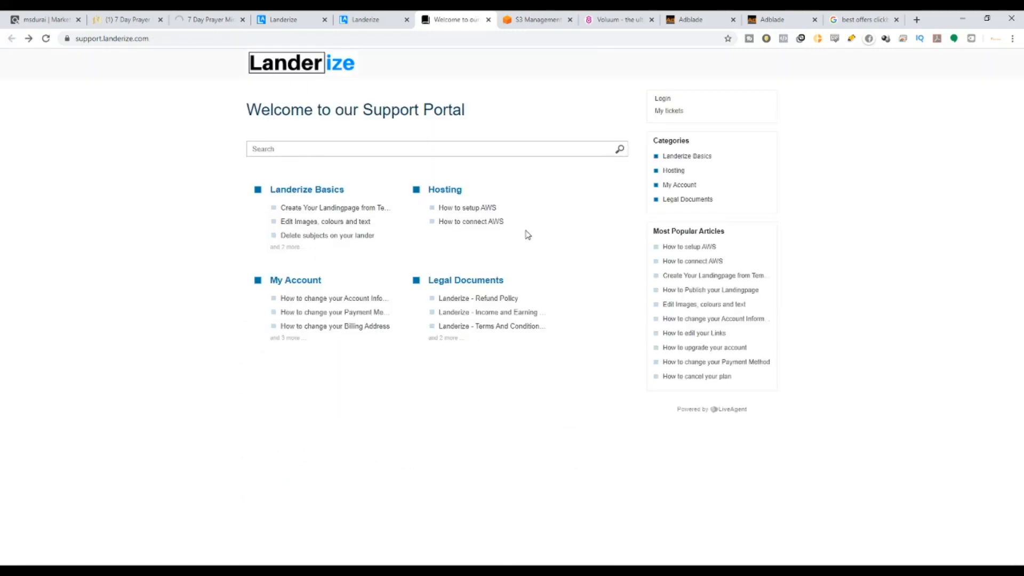
{"action": "left_click", "coordinate": [472, 224]}
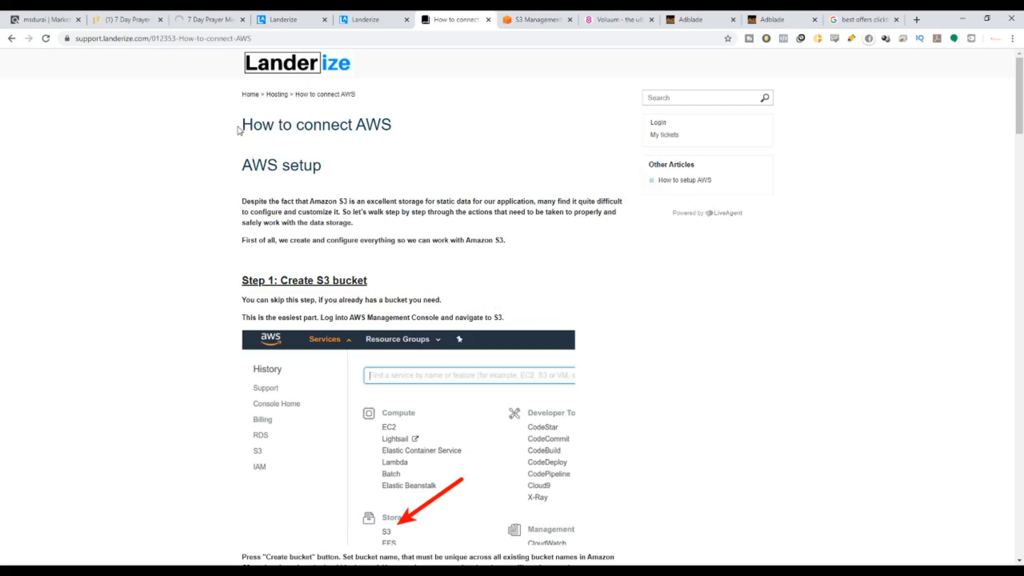
{"action": "left_click_drag", "start_coordinate": [238, 130], "coordinate": [408, 133]}
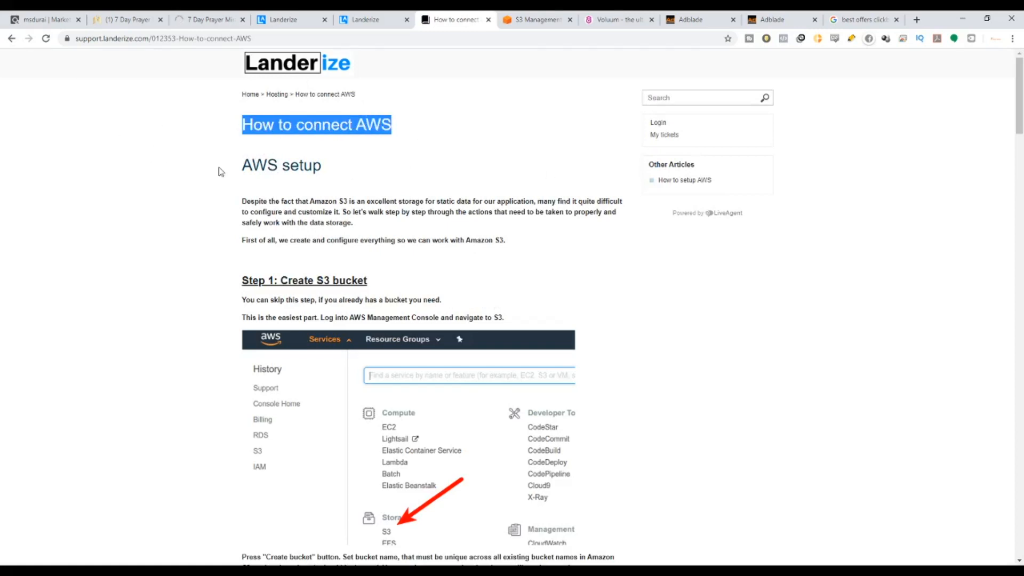
{"action": "scroll", "coordinate": [271, 172], "scroll_direction": "down", "scroll_amount": 7}
{"action": "scroll", "coordinate": [271, 172], "scroll_direction": "down", "scroll_amount": 20}
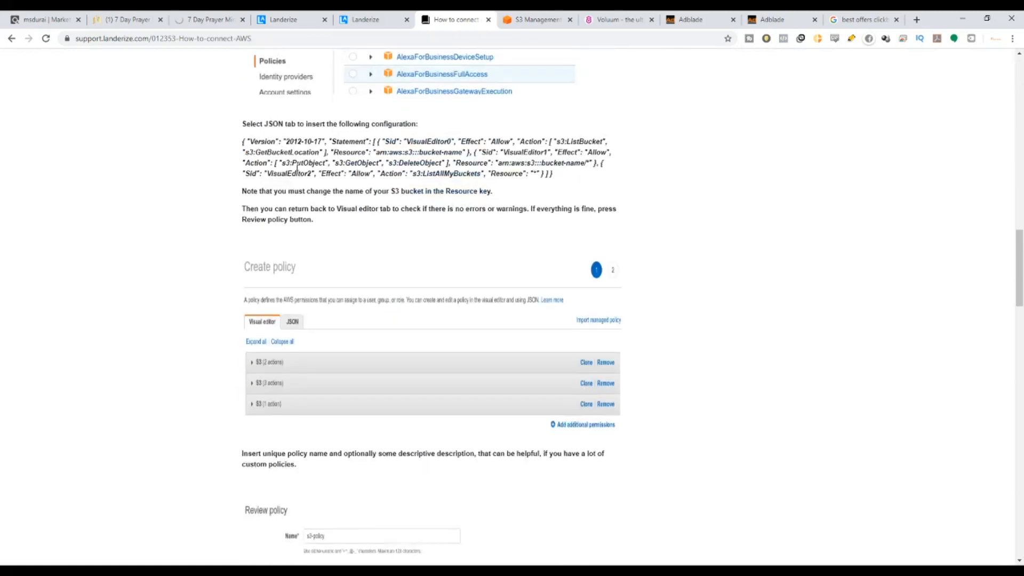
{"action": "scroll", "coordinate": [313, 215], "scroll_direction": "down", "scroll_amount": 20}
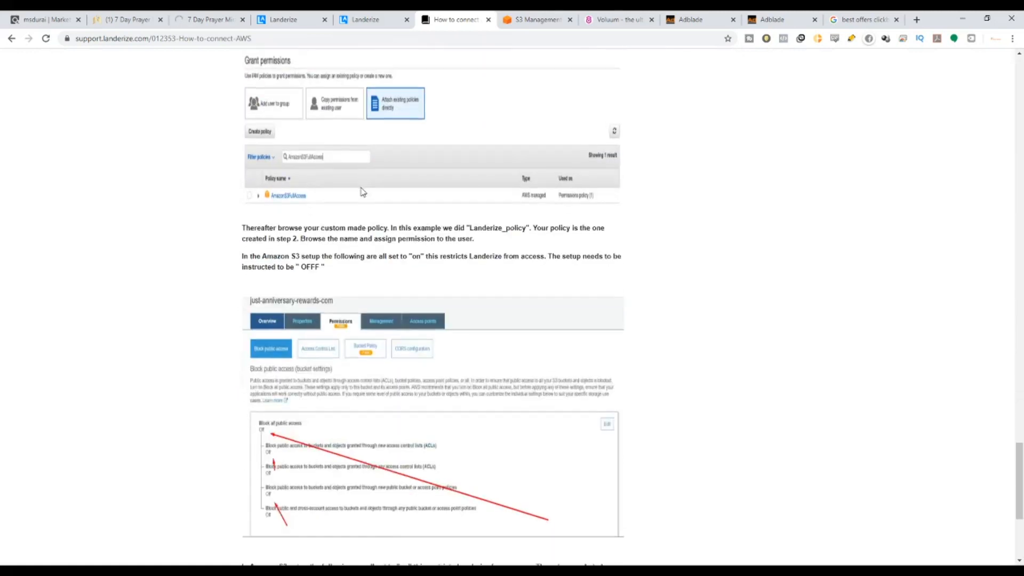
{"action": "scroll", "coordinate": [499, 167], "scroll_direction": "up", "scroll_amount": 20}
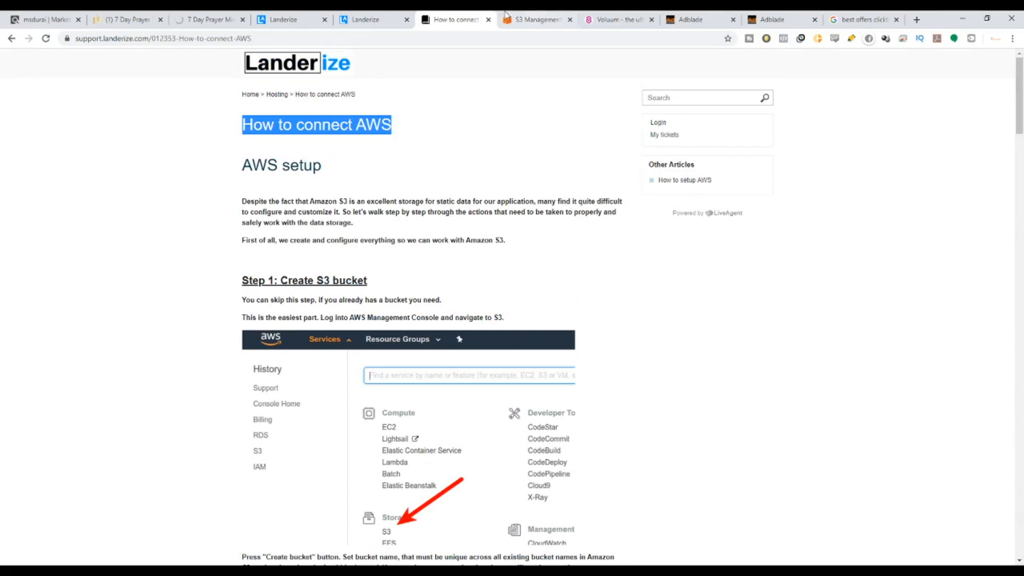
{"action": "left_click", "coordinate": [365, 16]}
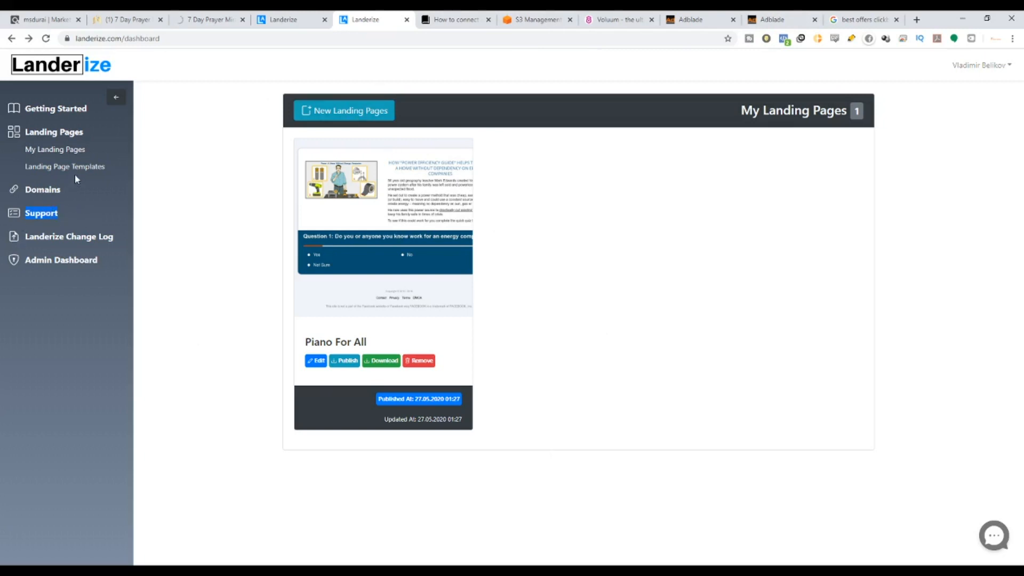
Open Landing Page Templates and highlight the 16-template count and the new-templates banner.
{"action": "left_click", "coordinate": [70, 137]}
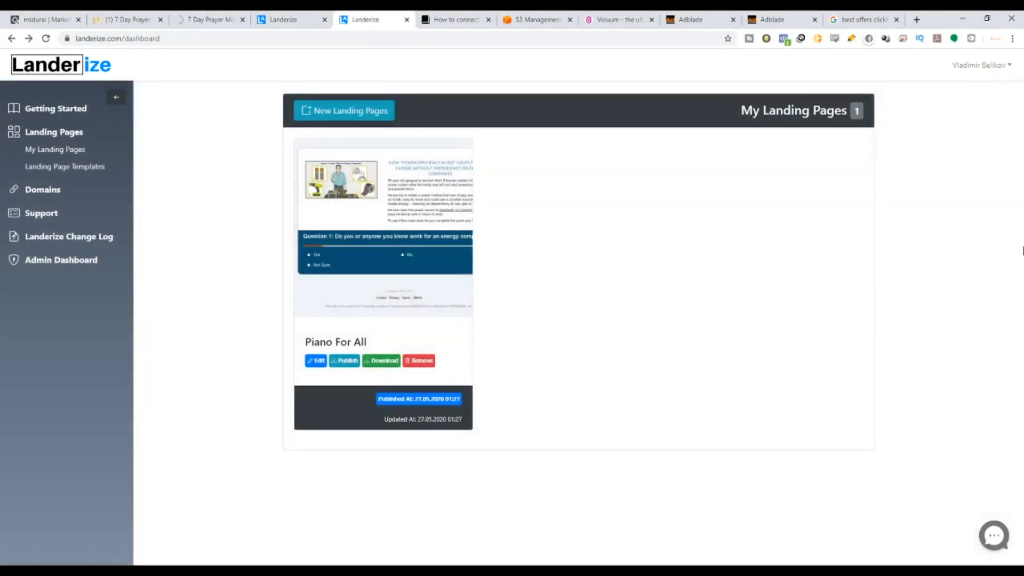
{"action": "left_click", "coordinate": [364, 116]}
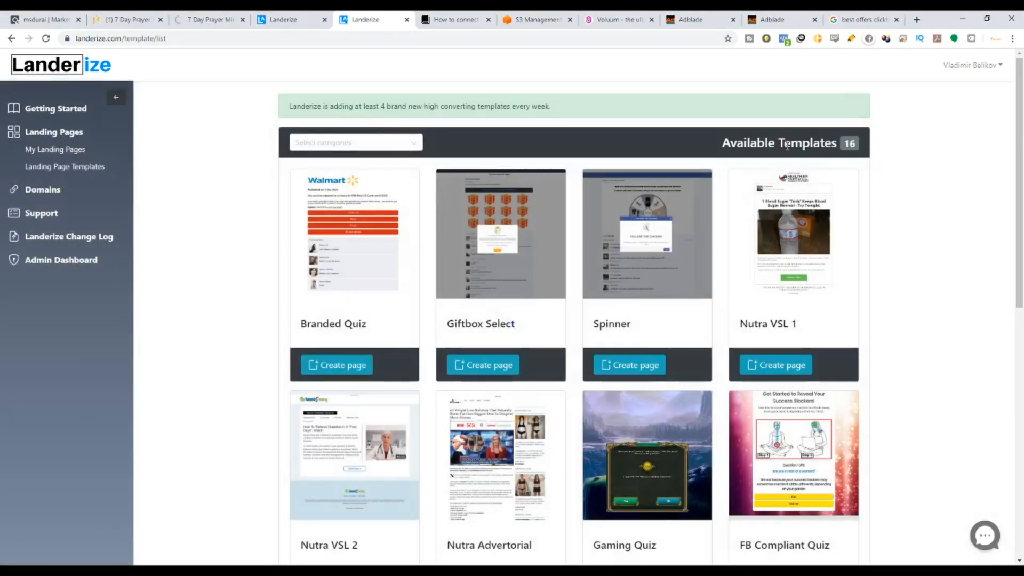
{"action": "left_click_drag", "start_coordinate": [787, 146], "coordinate": [852, 154]}
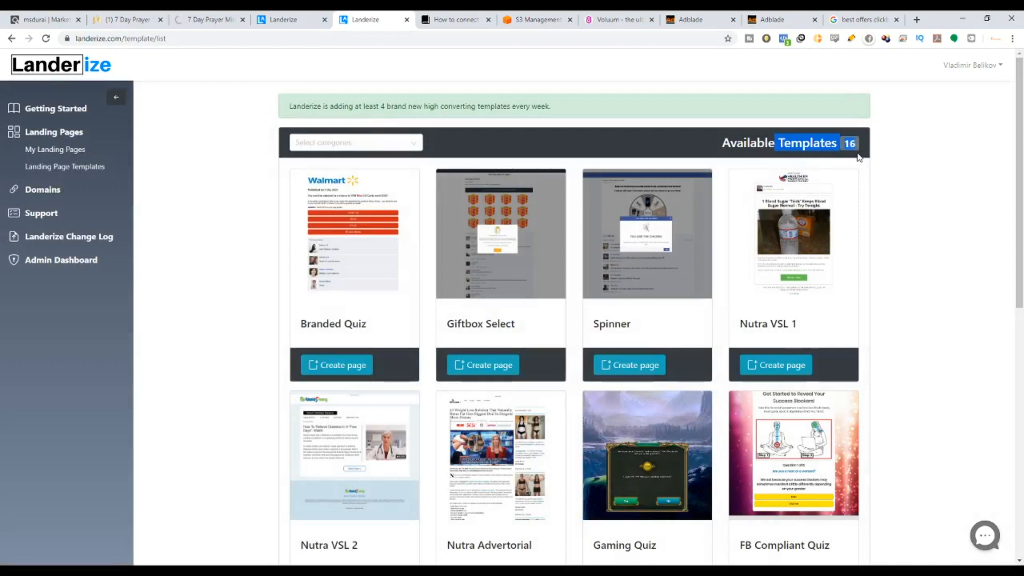
{"action": "left_click_drag", "start_coordinate": [293, 105], "coordinate": [557, 107]}
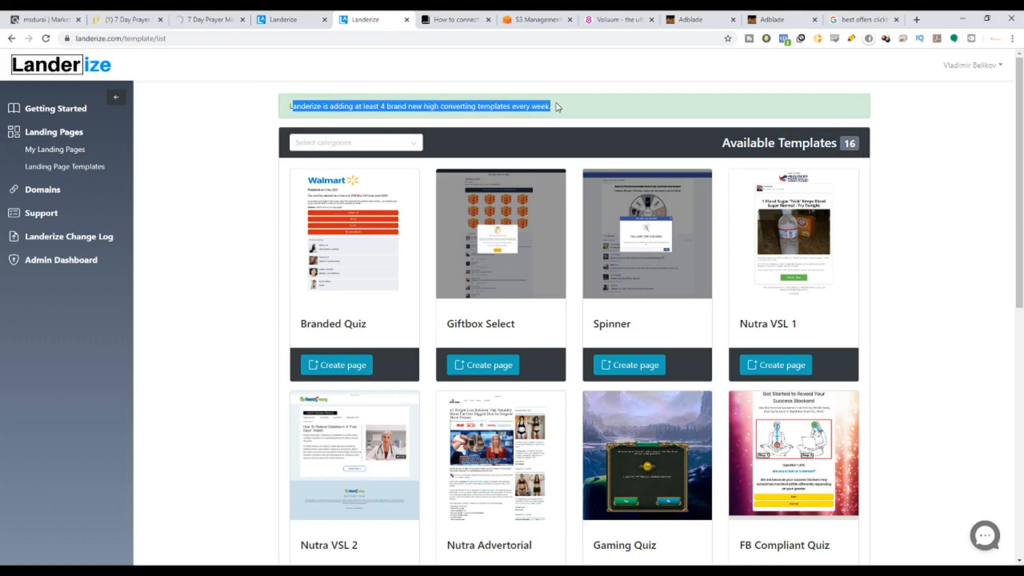
{"action": "scroll", "coordinate": [638, 269], "scroll_direction": "down", "scroll_amount": 10}
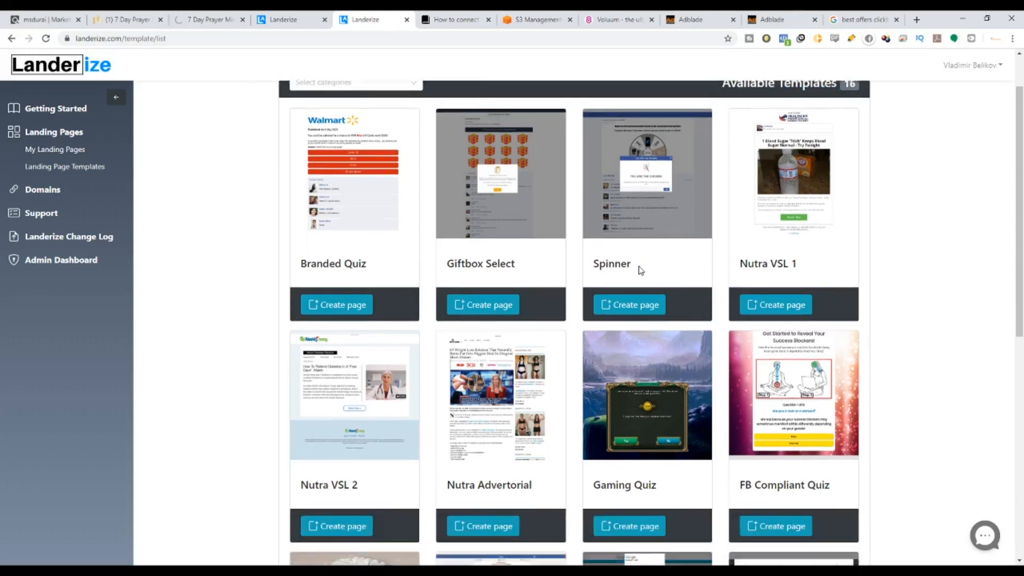
{"action": "scroll", "coordinate": [575, 512], "scroll_direction": "up", "scroll_amount": 10}
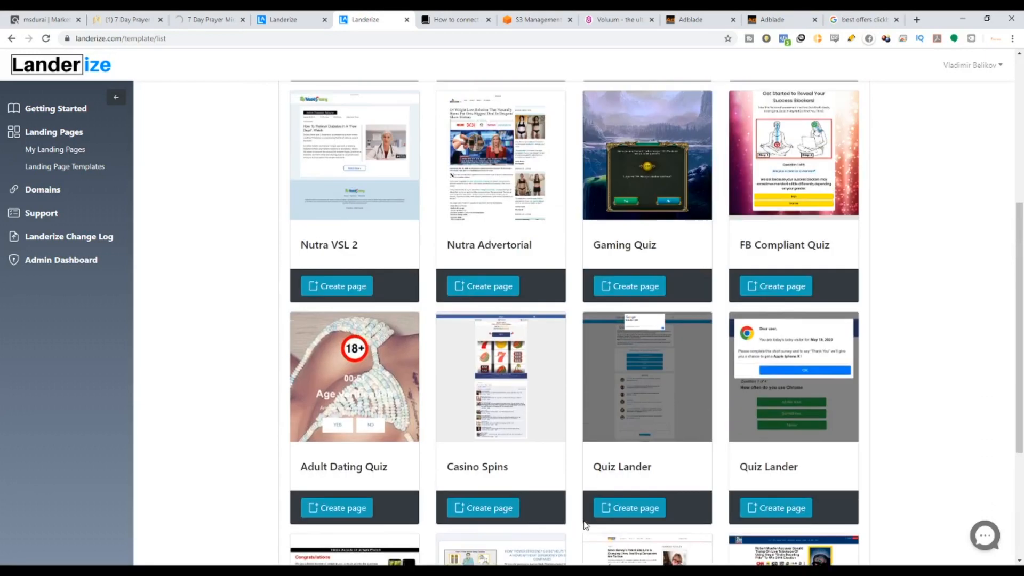
{"action": "scroll", "coordinate": [477, 370], "scroll_direction": "down", "scroll_amount": 10}
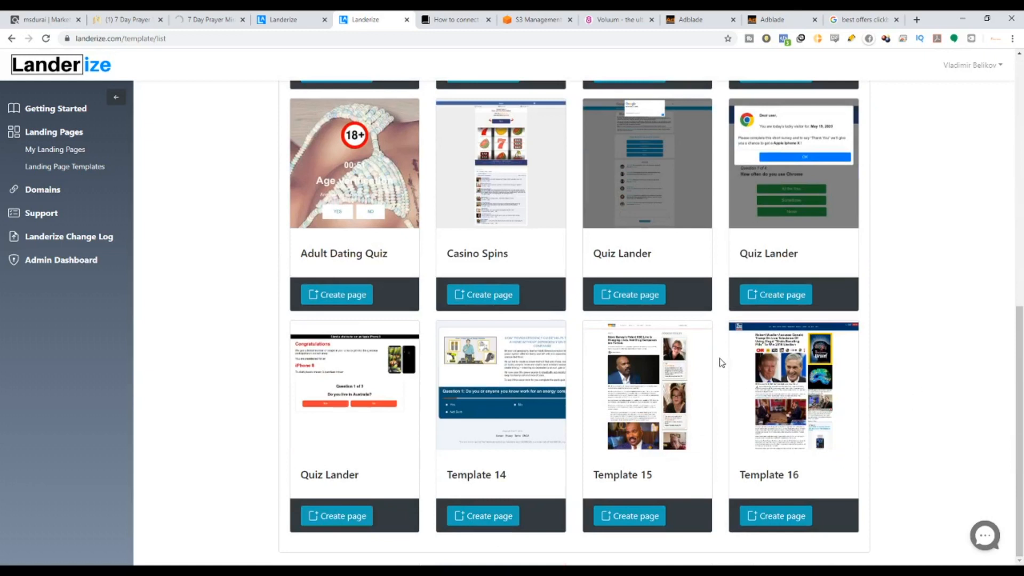
{"action": "scroll", "coordinate": [722, 328], "scroll_direction": "up", "scroll_amount": 8}
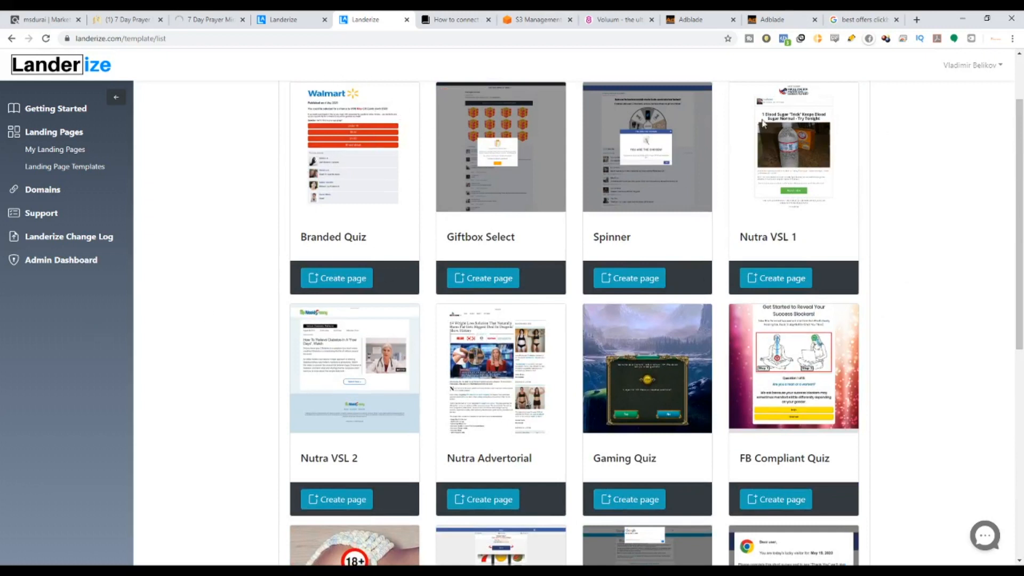
Scroll the template grid, highlighting Adult Dating Quiz and finally the FB Compliant Quiz template.
{"action": "scroll", "coordinate": [616, 146], "scroll_direction": "down", "scroll_amount": 3}
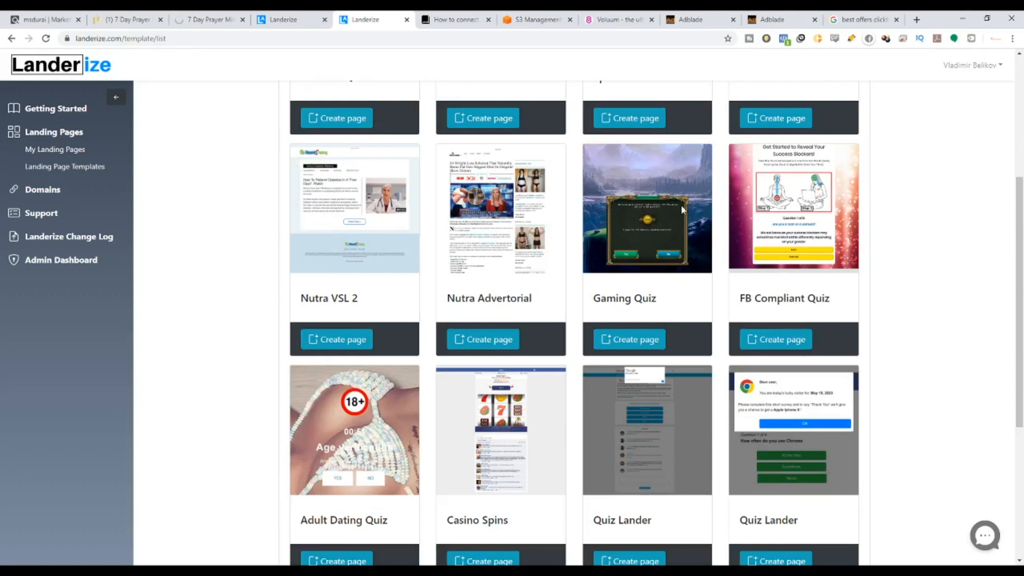
{"action": "scroll", "coordinate": [493, 430], "scroll_direction": "down", "scroll_amount": 3}
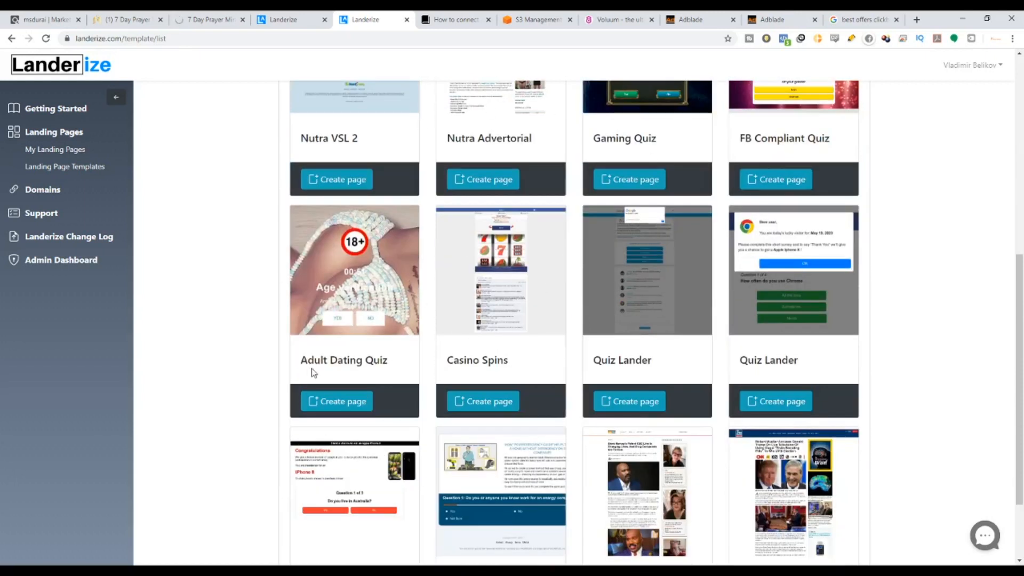
{"action": "left_click_drag", "start_coordinate": [300, 360], "coordinate": [396, 368]}
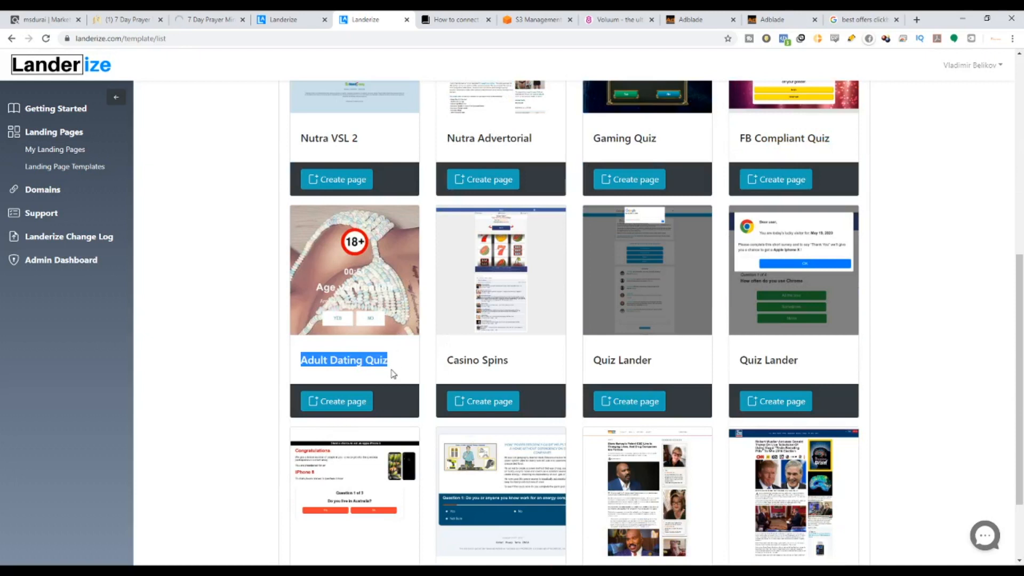
{"action": "scroll", "coordinate": [447, 347], "scroll_direction": "down", "scroll_amount": 2}
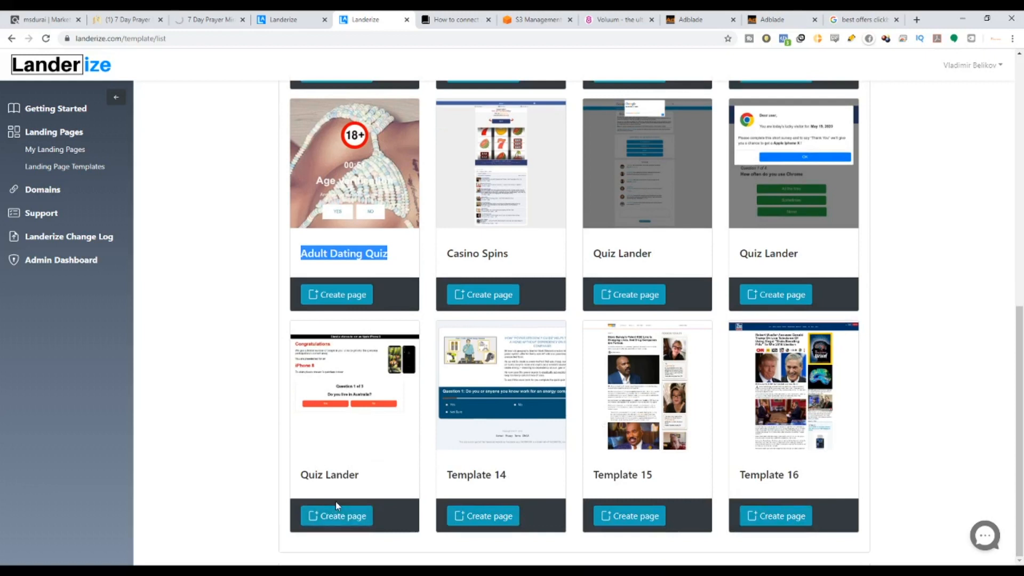
{"action": "scroll", "coordinate": [337, 505], "scroll_direction": "up", "scroll_amount": 10}
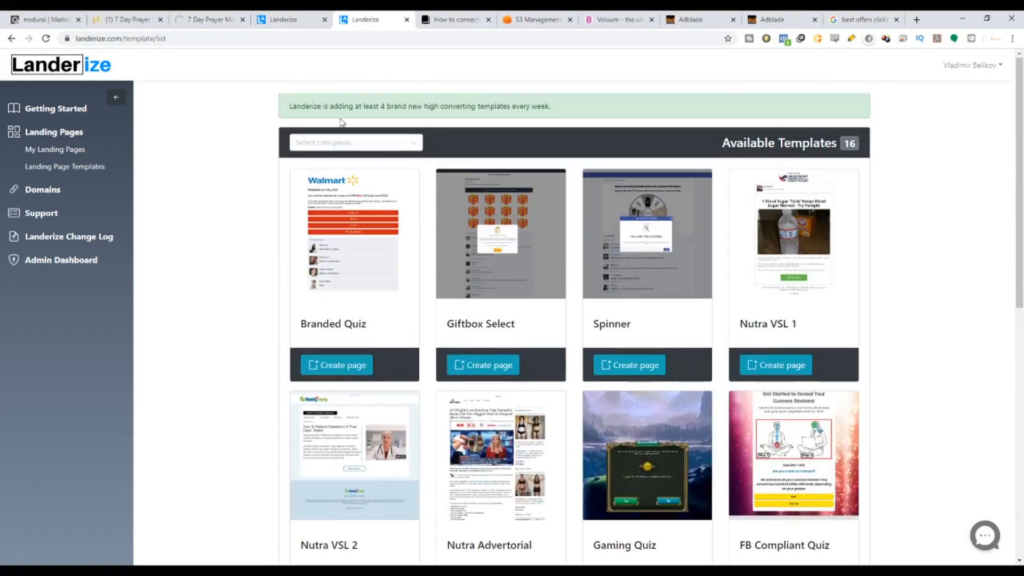
{"action": "left_click_drag", "start_coordinate": [333, 106], "coordinate": [544, 104]}
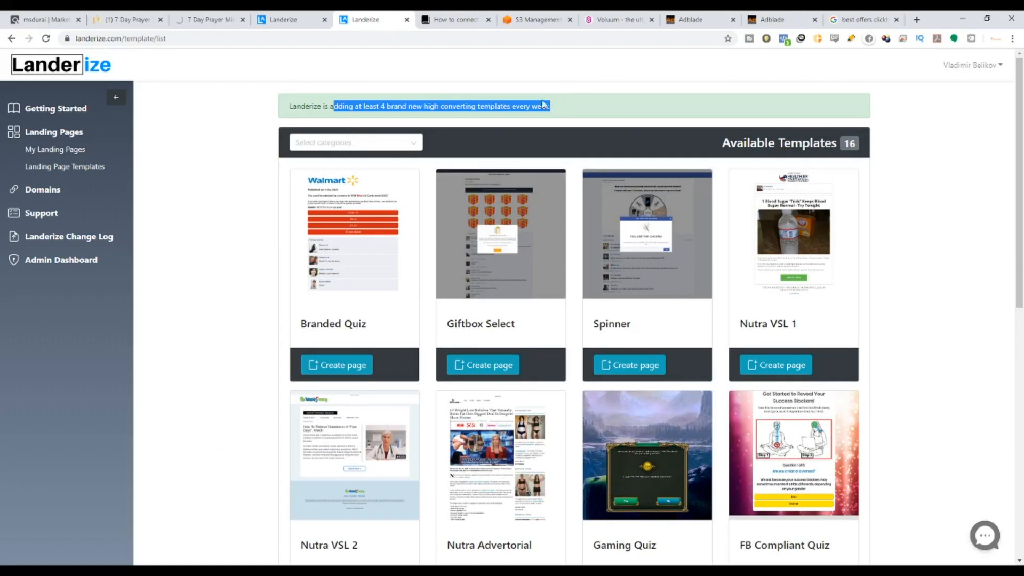
{"action": "scroll", "coordinate": [562, 283], "scroll_direction": "down", "scroll_amount": 6}
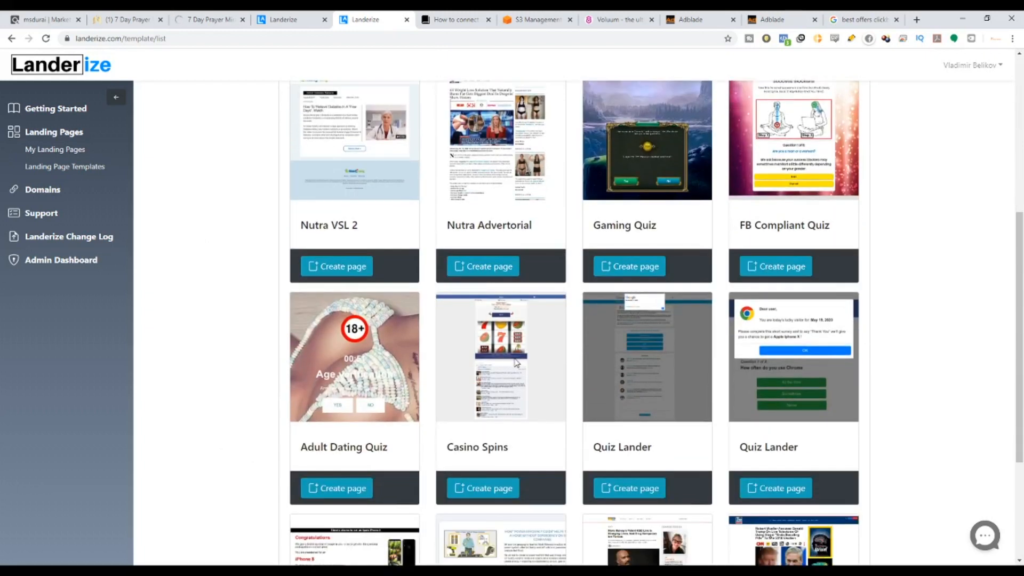
{"action": "scroll", "coordinate": [516, 362], "scroll_direction": "down", "scroll_amount": 3}
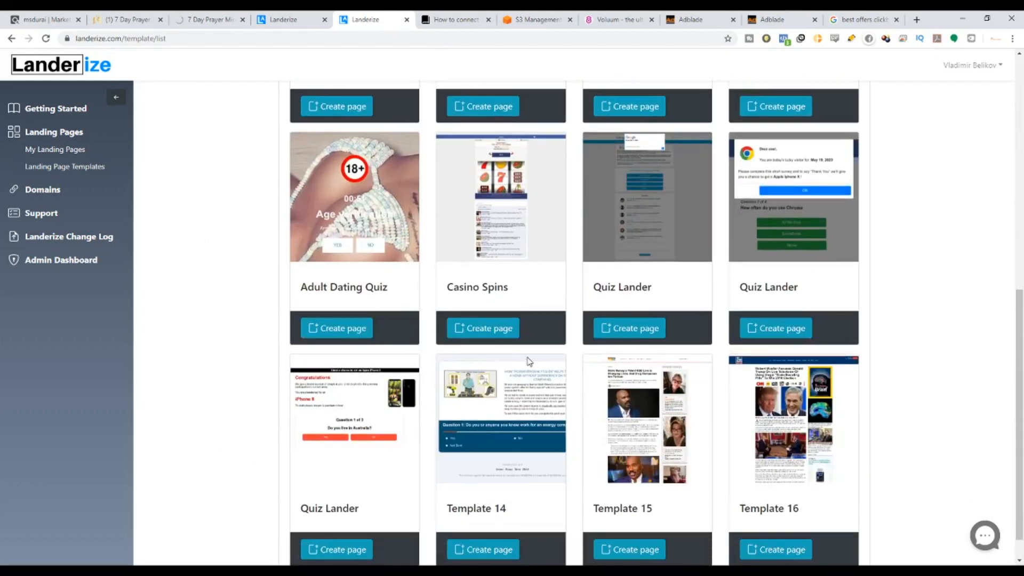
{"action": "scroll", "coordinate": [528, 361], "scroll_direction": "up", "scroll_amount": 9}
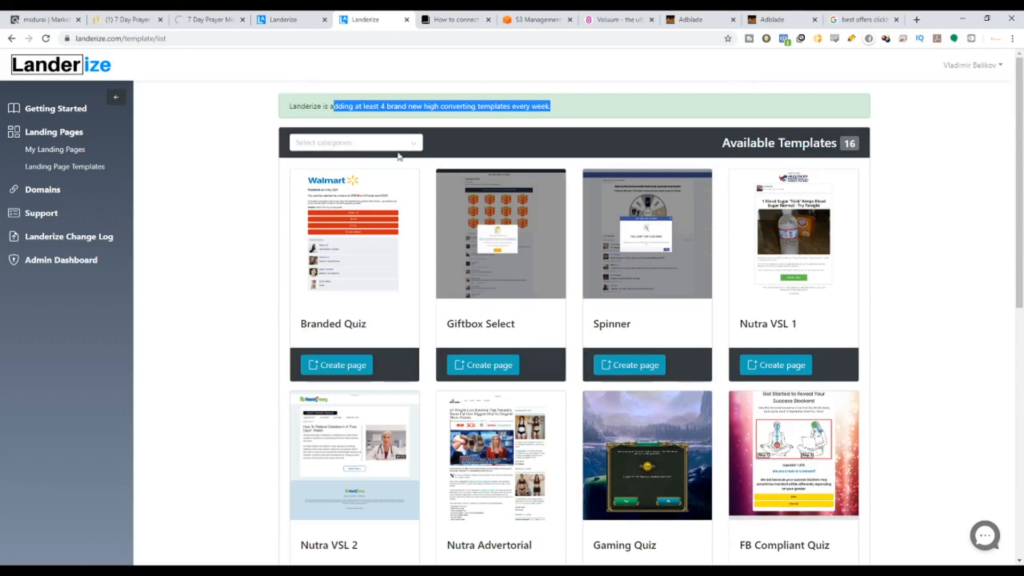
{"action": "scroll", "coordinate": [469, 394], "scroll_direction": "down", "scroll_amount": 1}
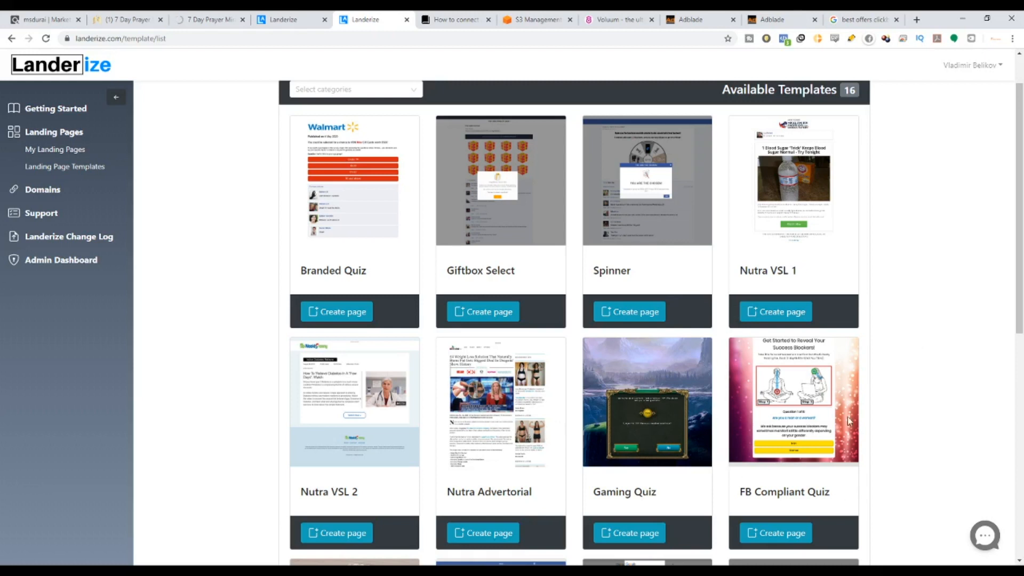
{"action": "left_click_drag", "start_coordinate": [740, 492], "coordinate": [831, 493]}
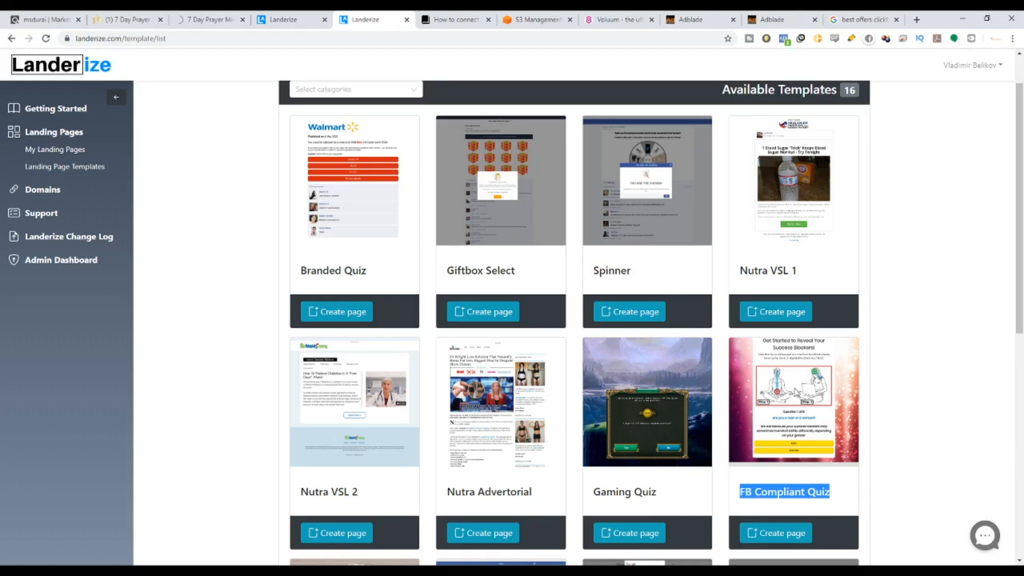
{"action": "scroll", "coordinate": [791, 436], "scroll_direction": "down", "scroll_amount": 1}
{"action": "scroll", "coordinate": [771, 397], "scroll_direction": "up", "scroll_amount": 1}
Create a landing page named '7 Days Prayers' from the FB Compliant Quiz template.
{"action": "left_click", "coordinate": [779, 536]}
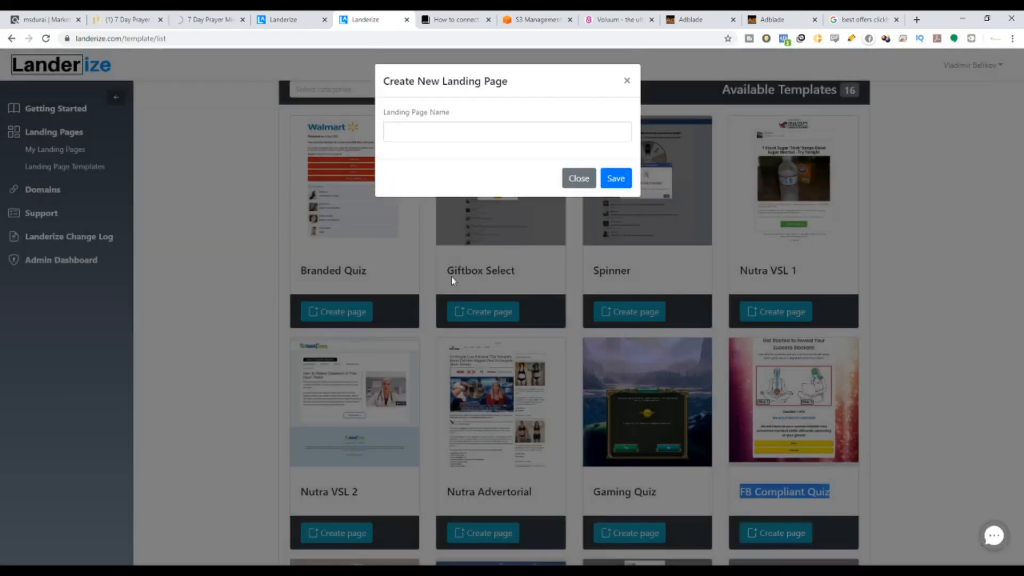
{"action": "left_click", "coordinate": [427, 136]}
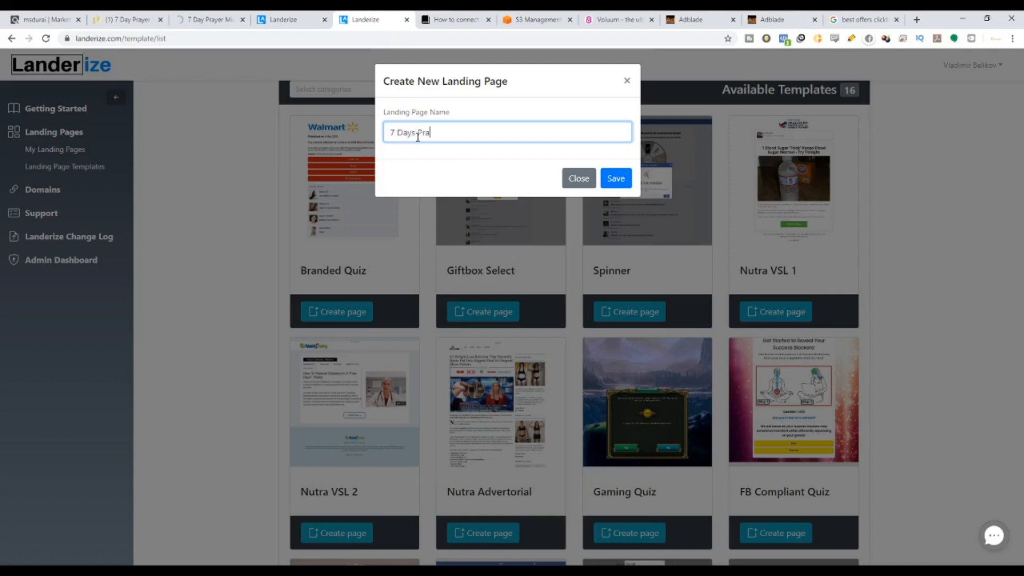
{"action": "key", "text": "Return"}
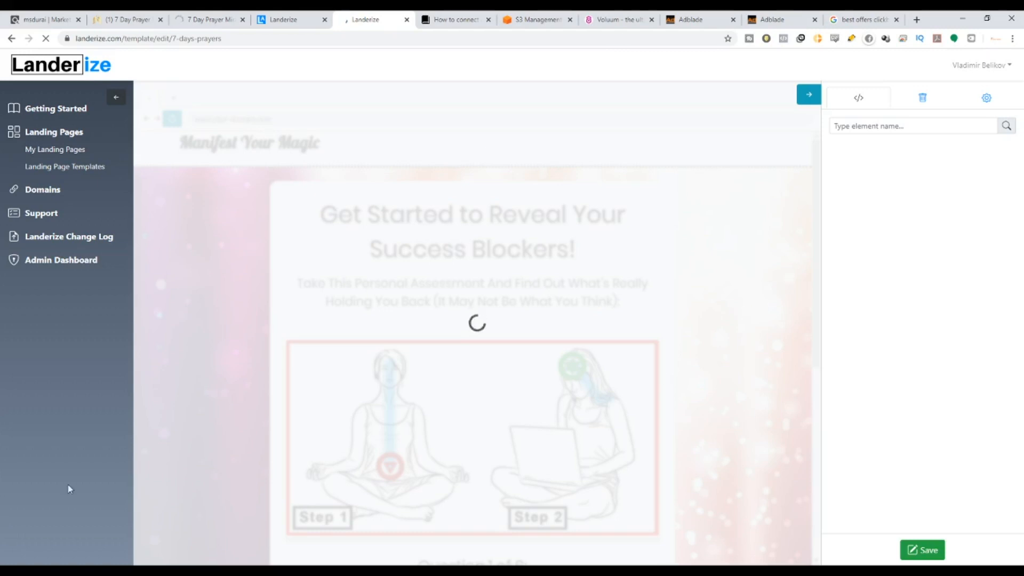
Inspect the main title element, remove the duplicated heading and select the 'Manifest Your Magic' text.
{"action": "scroll", "coordinate": [532, 318], "scroll_direction": "down", "scroll_amount": 7}
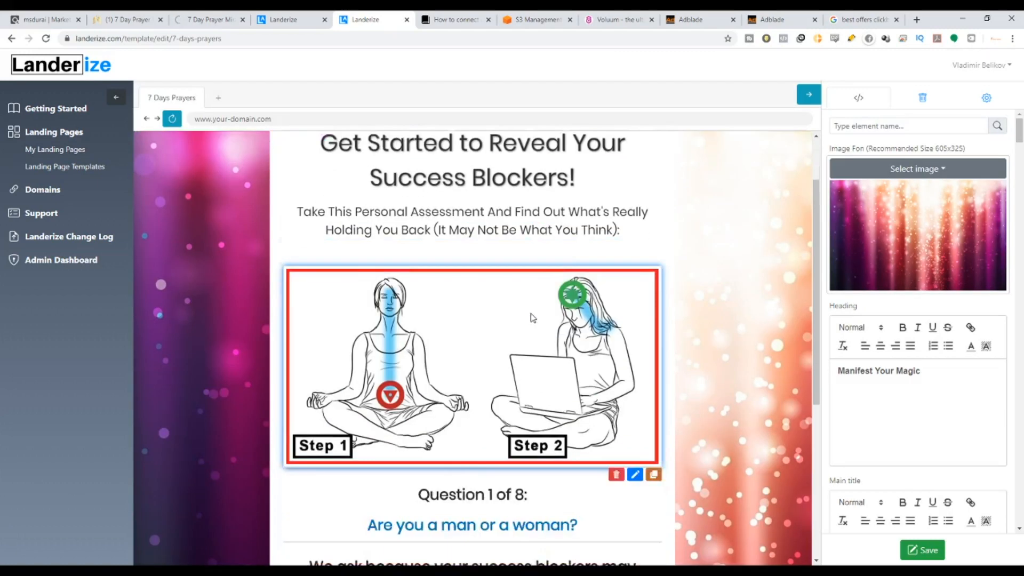
{"action": "scroll", "coordinate": [638, 472], "scroll_direction": "up", "scroll_amount": 7}
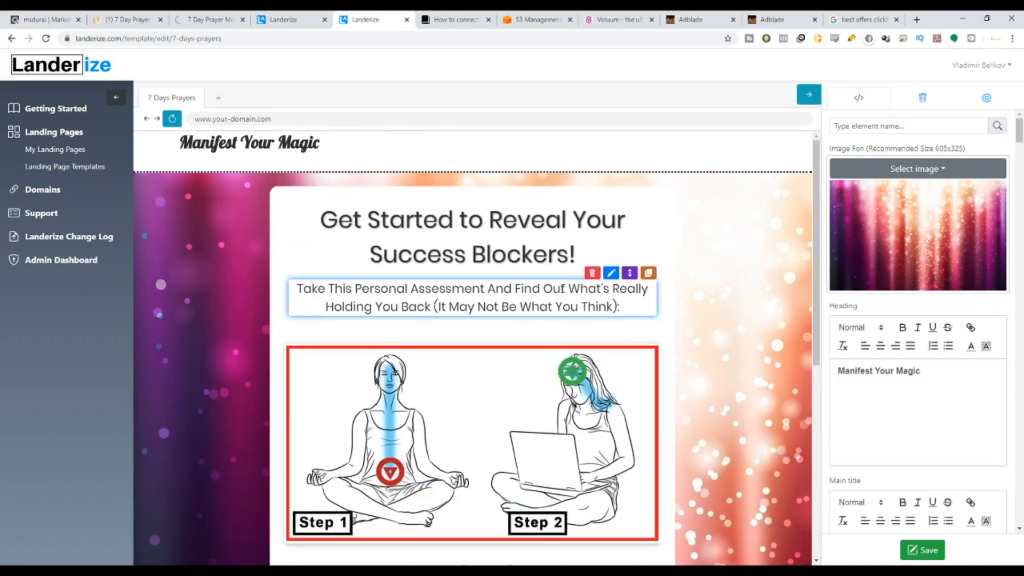
{"action": "mouse_move", "coordinate": [630, 202]}
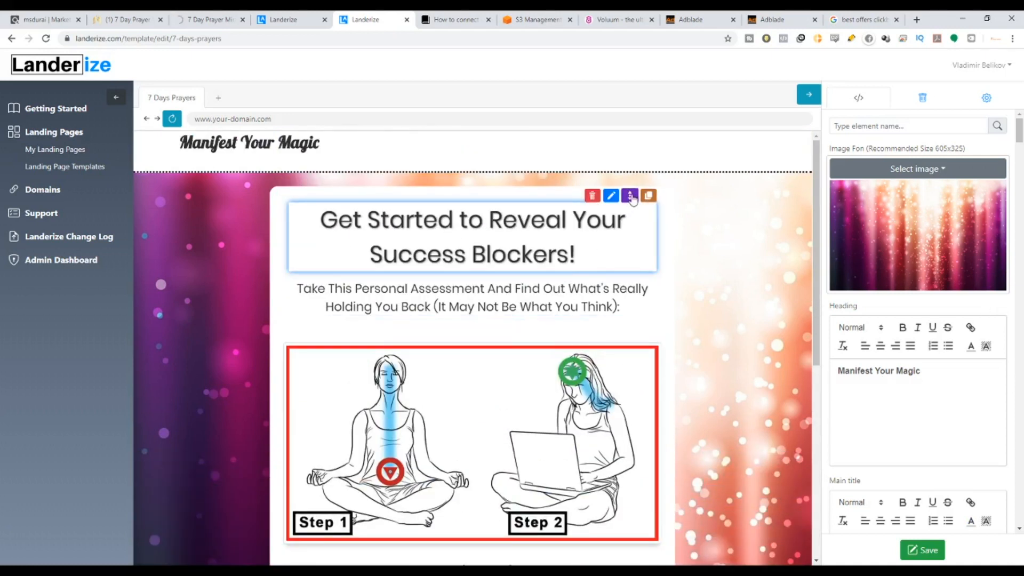
{"action": "left_click_drag", "start_coordinate": [632, 198], "coordinate": [610, 212]}
{"action": "left_click", "coordinate": [647, 199]}
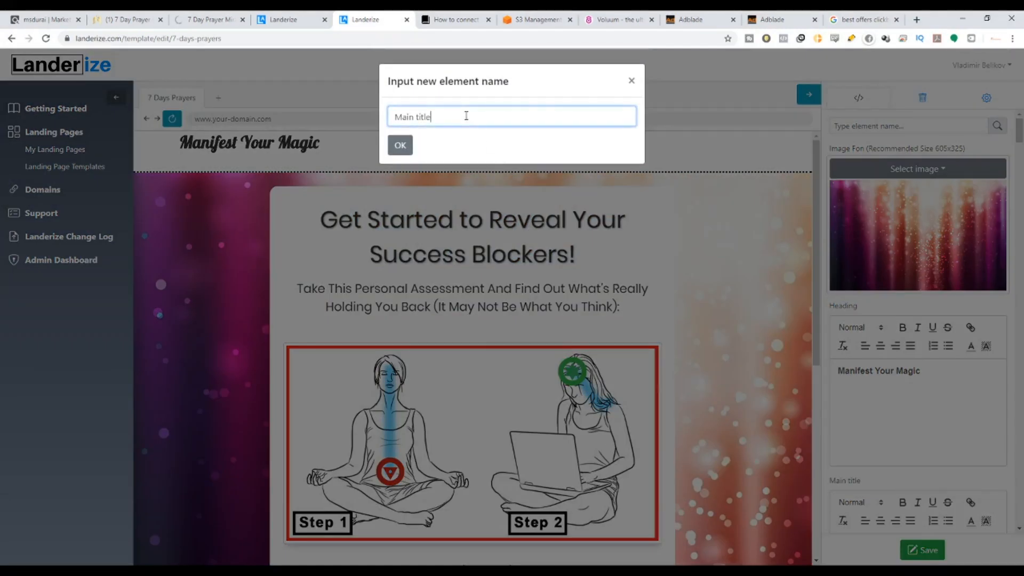
{"action": "left_click", "coordinate": [400, 145]}
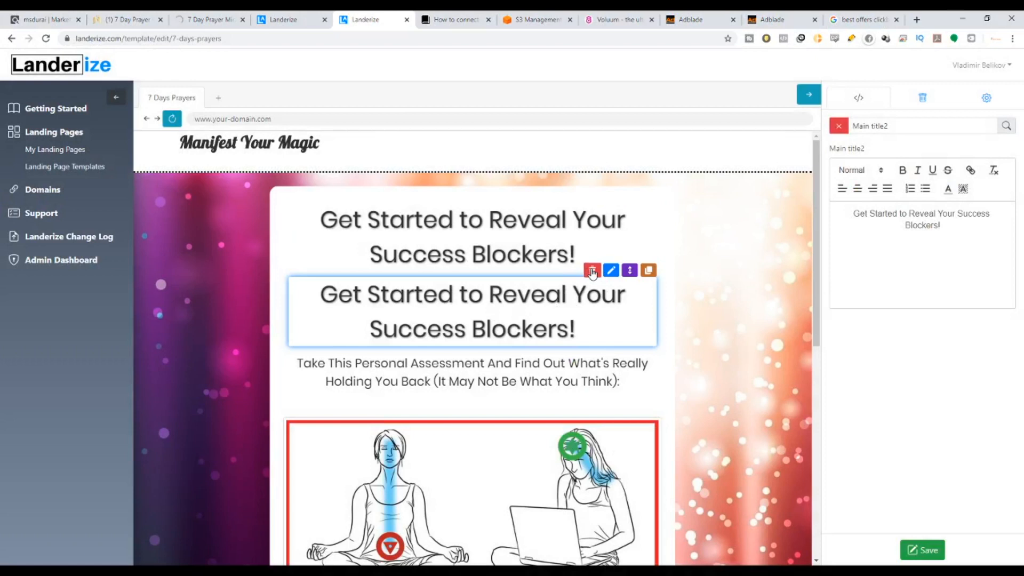
{"action": "left_click", "coordinate": [592, 271]}
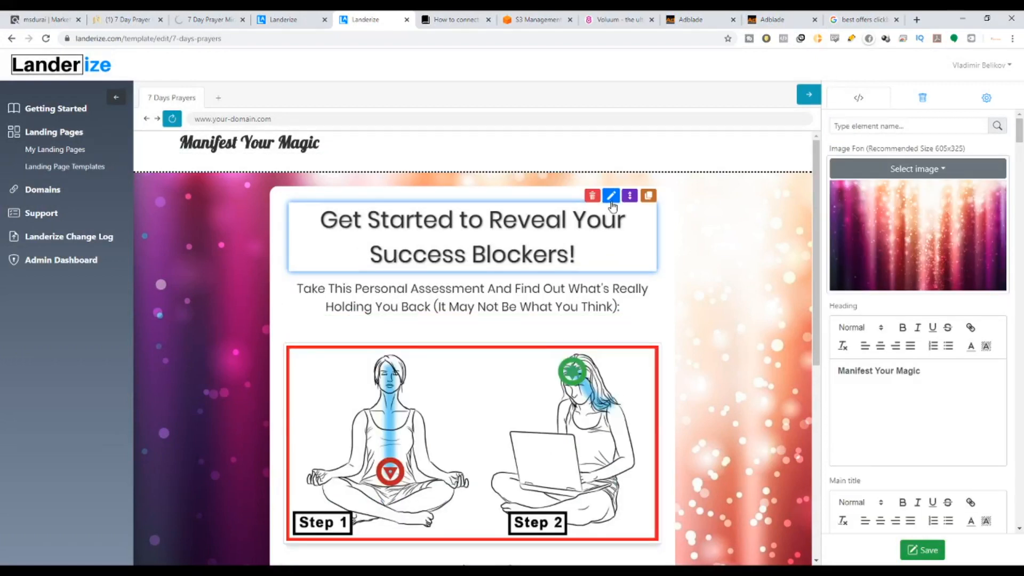
{"action": "left_click", "coordinate": [610, 196]}
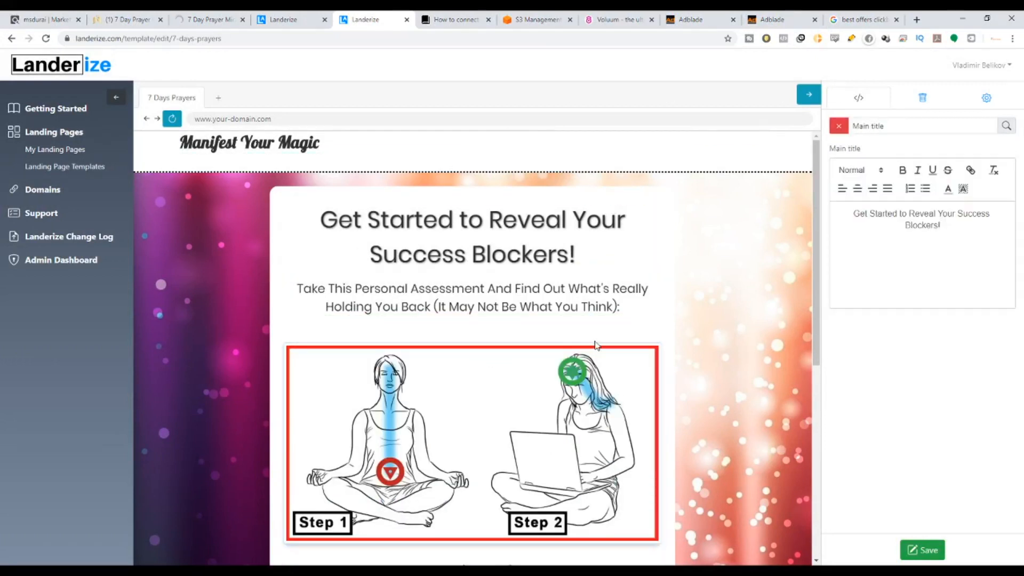
{"action": "scroll", "coordinate": [597, 344], "scroll_direction": "down", "scroll_amount": 6}
{"action": "scroll", "coordinate": [597, 497], "scroll_direction": "up", "scroll_amount": 6}
{"action": "left_click_drag", "start_coordinate": [182, 150], "coordinate": [316, 157]}
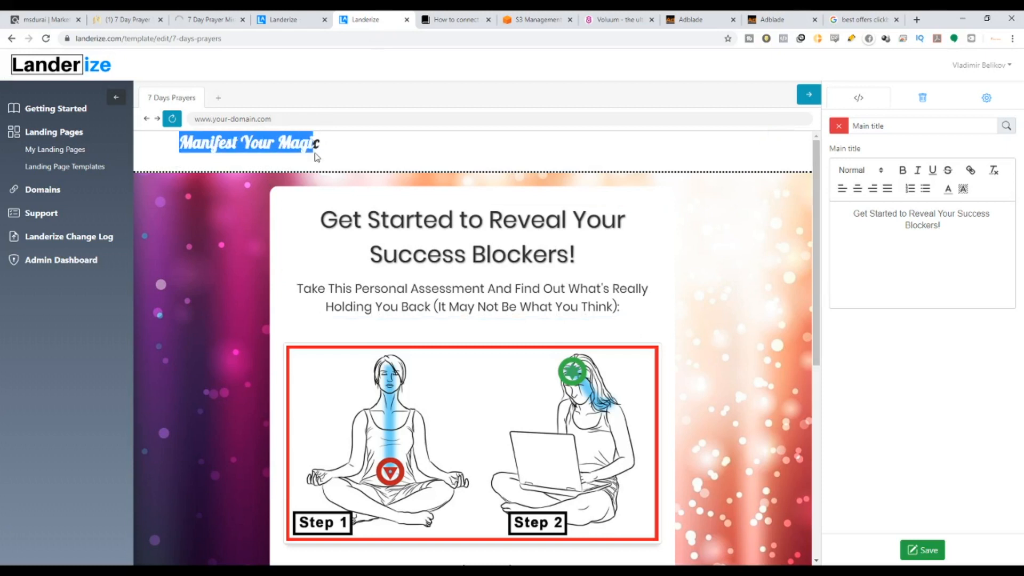
{"action": "mouse_move", "coordinate": [699, 140]}
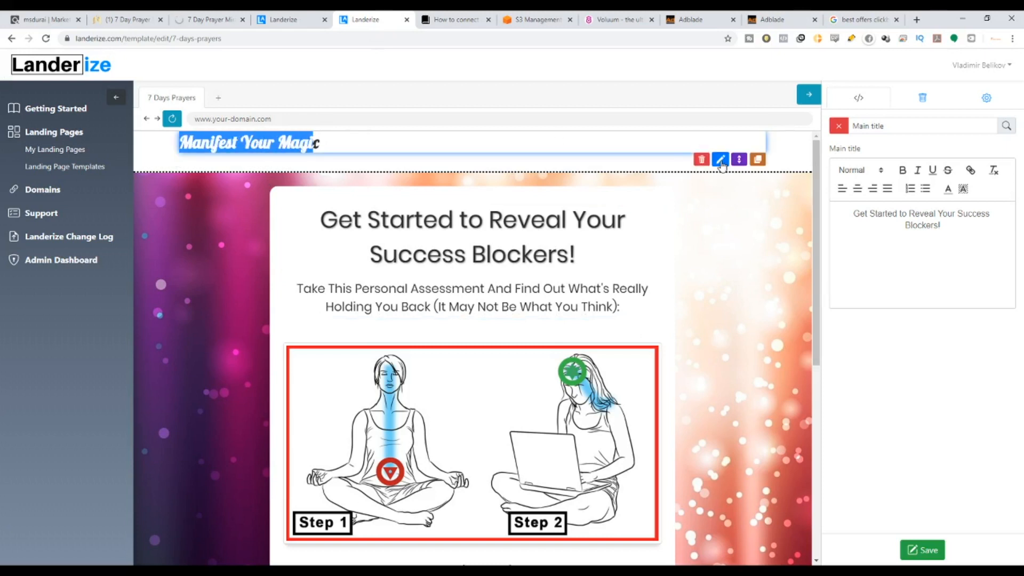
Check the offer's sales page, then retype the heading as '7 DAY PRAYER MIRACLE'.
{"action": "left_click", "coordinate": [215, 21]}
{"action": "left_click", "coordinate": [141, 20]}
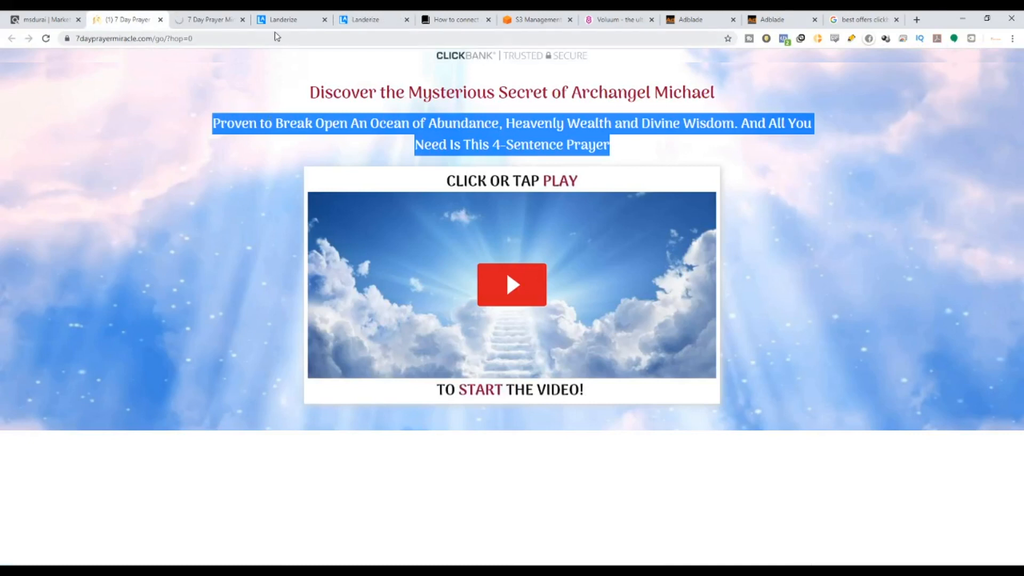
{"action": "left_click", "coordinate": [368, 19]}
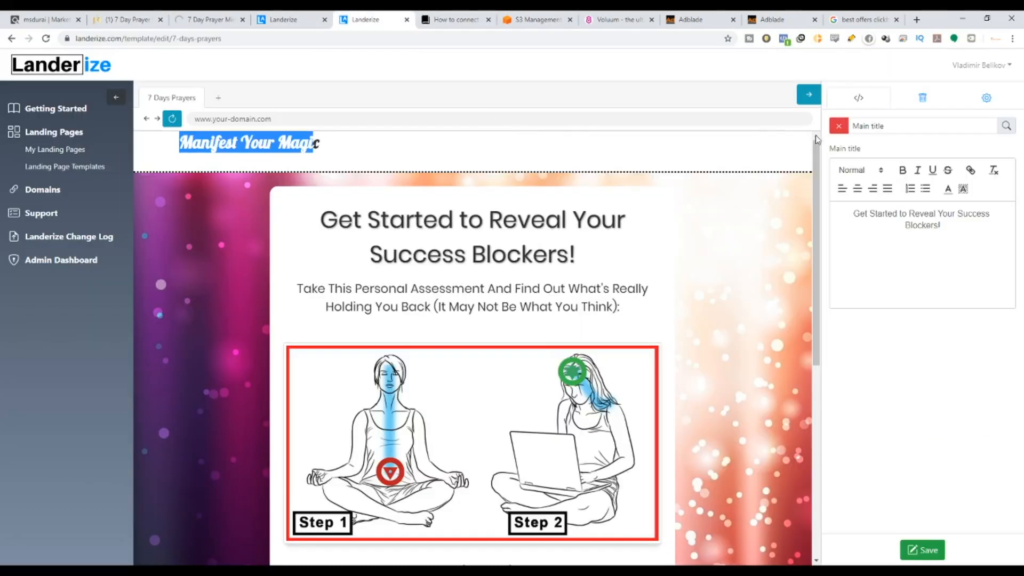
{"action": "left_click", "coordinate": [343, 146]}
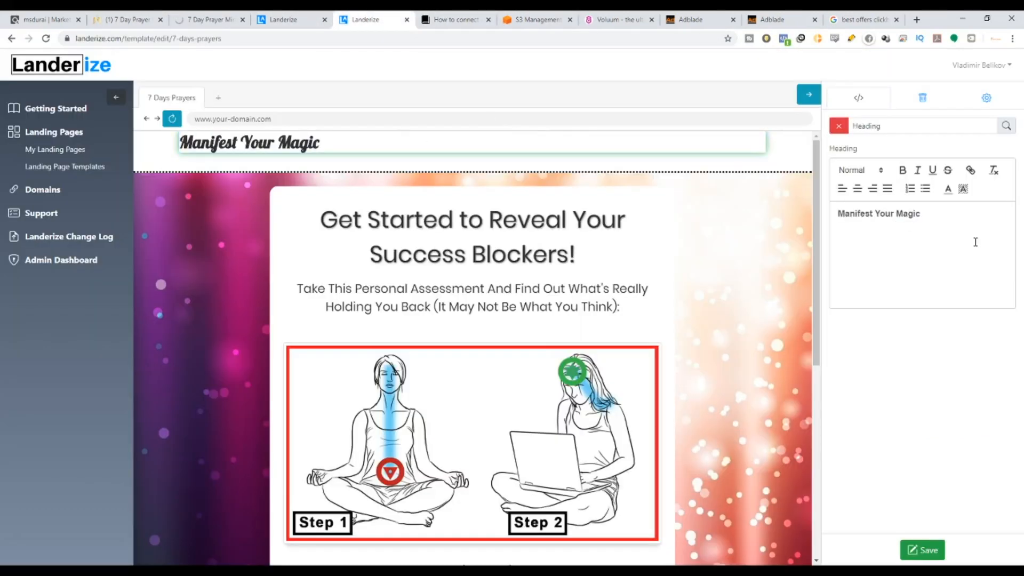
{"action": "left_click_drag", "start_coordinate": [975, 242], "coordinate": [819, 223]}
{"action": "type", "text": "7 da"}
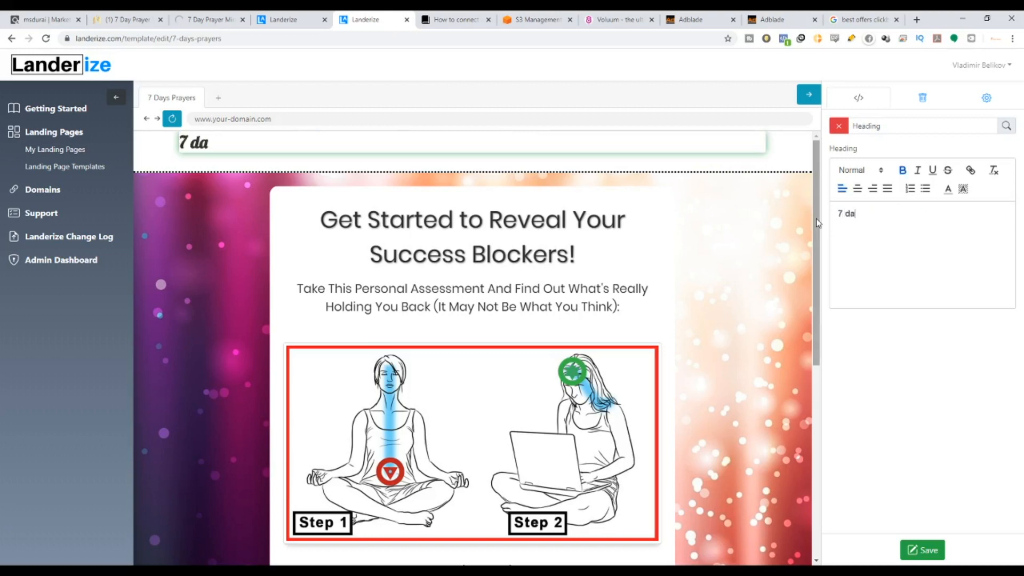
{"action": "key", "text": "BackSpace"}
{"action": "key", "text": "BackSpace"}
{"action": "type", "text": "DAY PRAYER MI"}
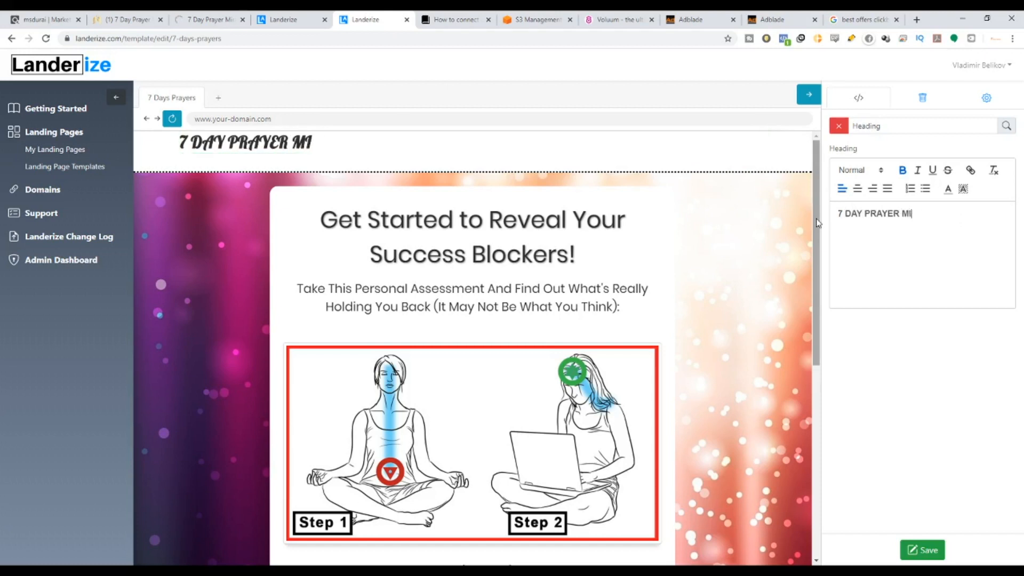
{"action": "type", "text": "RACLE"}
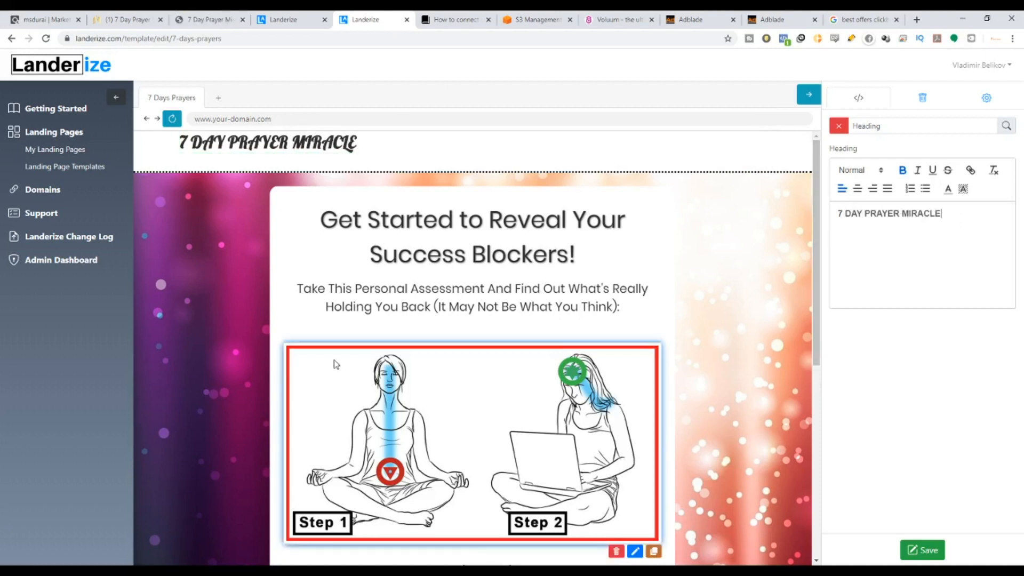
{"action": "left_click", "coordinate": [211, 20]}
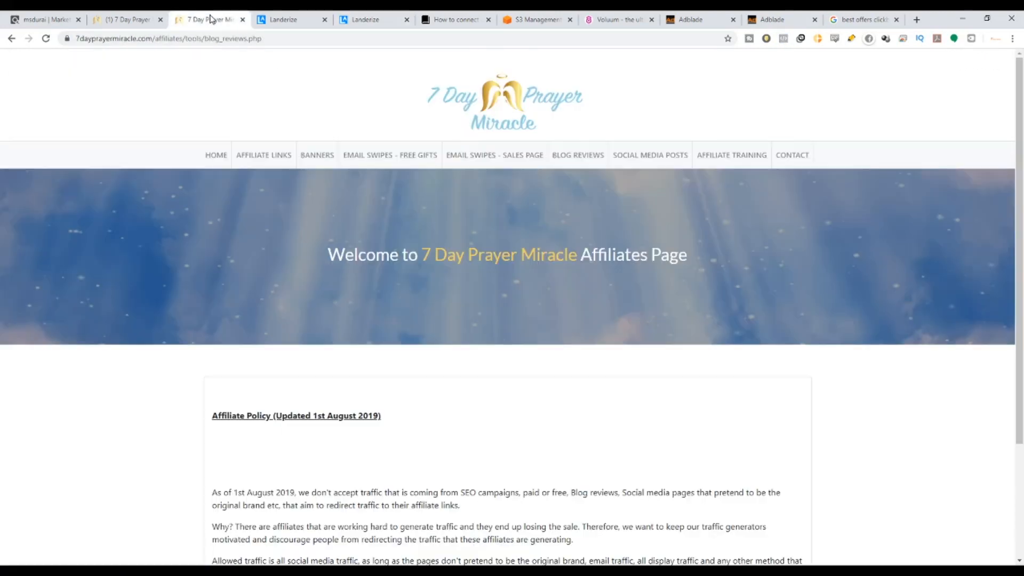
Bring up the Email # 7 (Highest Conversions) sales-page swipe.
{"action": "scroll", "coordinate": [423, 373], "scroll_direction": "down", "scroll_amount": 3}
{"action": "scroll", "coordinate": [432, 393], "scroll_direction": "up", "scroll_amount": 3}
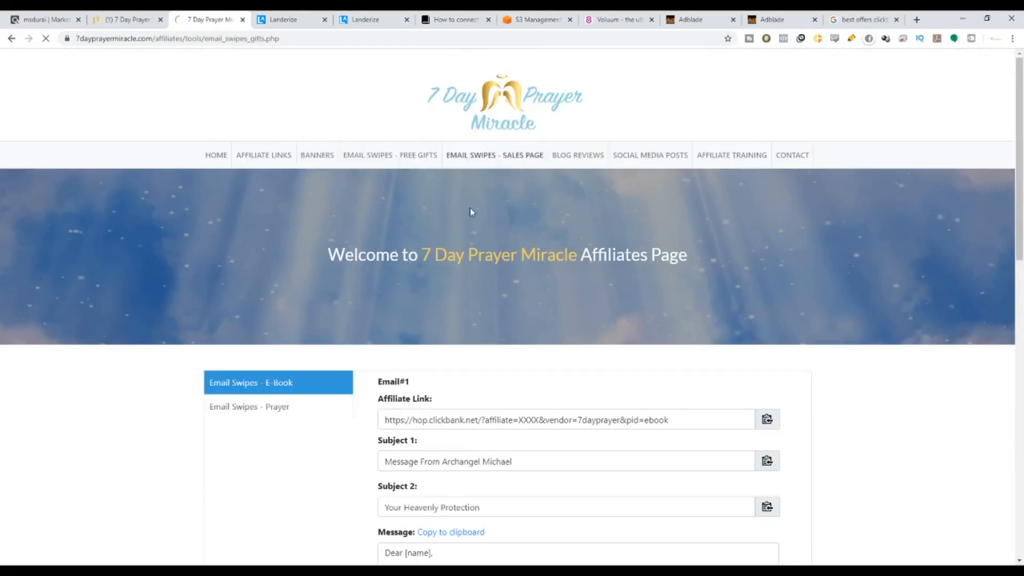
{"action": "scroll", "coordinate": [477, 398], "scroll_direction": "down", "scroll_amount": 3}
{"action": "scroll", "coordinate": [455, 373], "scroll_direction": "down", "scroll_amount": 5}
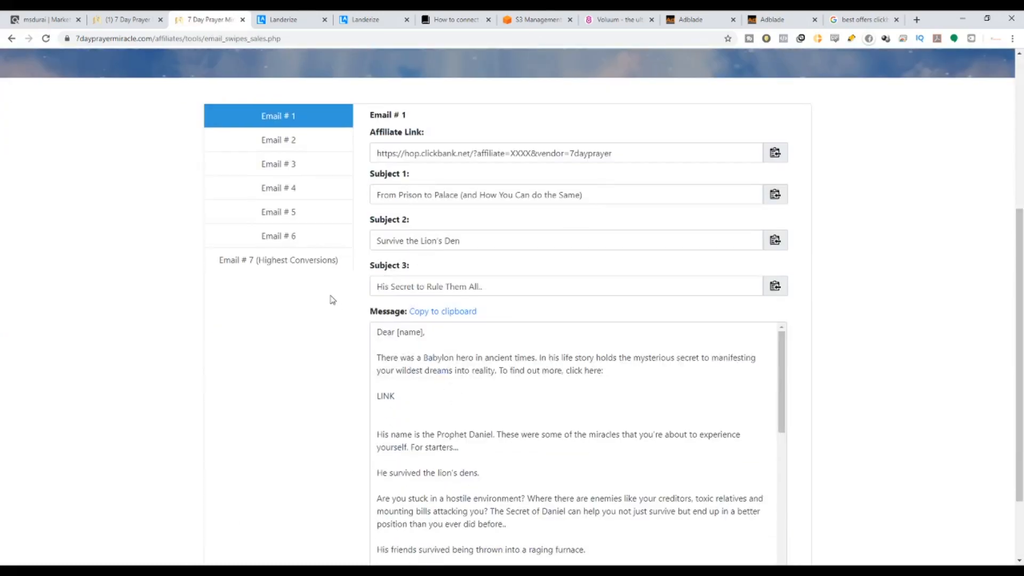
{"action": "scroll", "coordinate": [312, 251], "scroll_direction": "down", "scroll_amount": 2}
{"action": "left_click", "coordinate": [288, 169]}
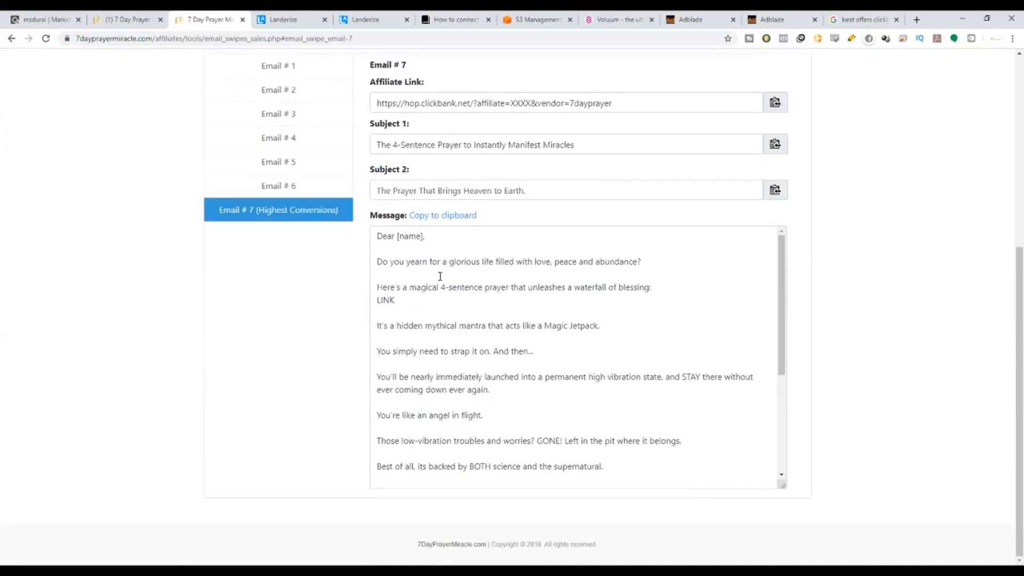
{"action": "scroll", "coordinate": [491, 311], "scroll_direction": "down", "scroll_amount": 1}
{"action": "scroll", "coordinate": [491, 309], "scroll_direction": "up", "scroll_amount": 1}
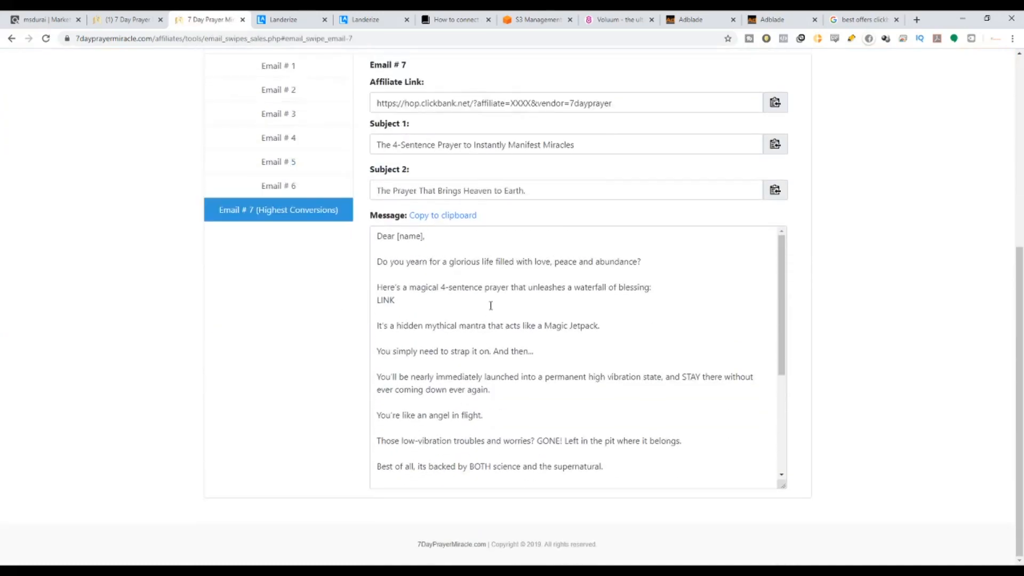
Copy Email # 7's first subject line and open the editor's main title for editing.
{"action": "left_click", "coordinate": [660, 263]}
{"action": "left_click", "coordinate": [374, 265], "text": "shift"}
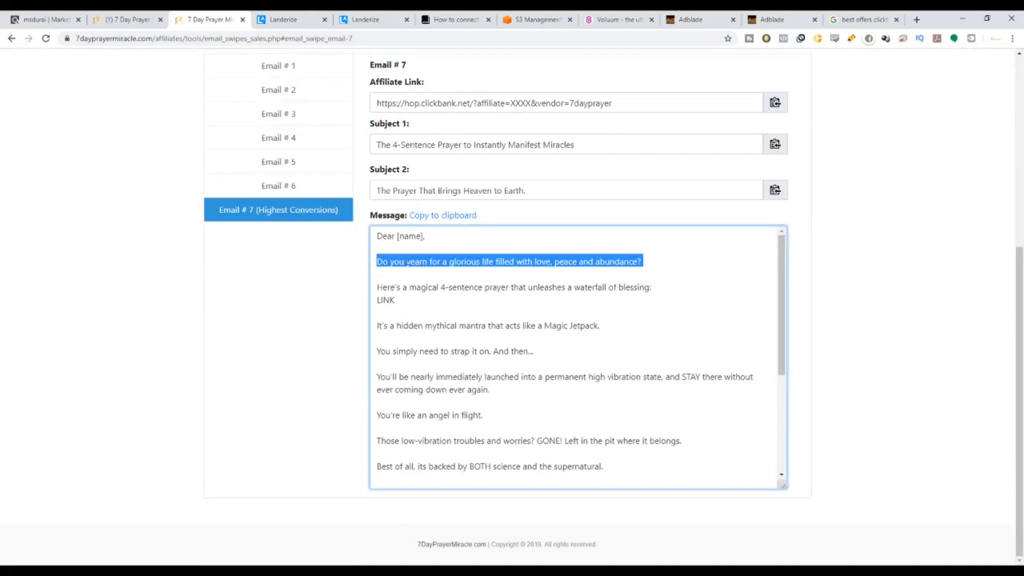
{"action": "scroll", "coordinate": [478, 218], "scroll_direction": "up", "scroll_amount": 2}
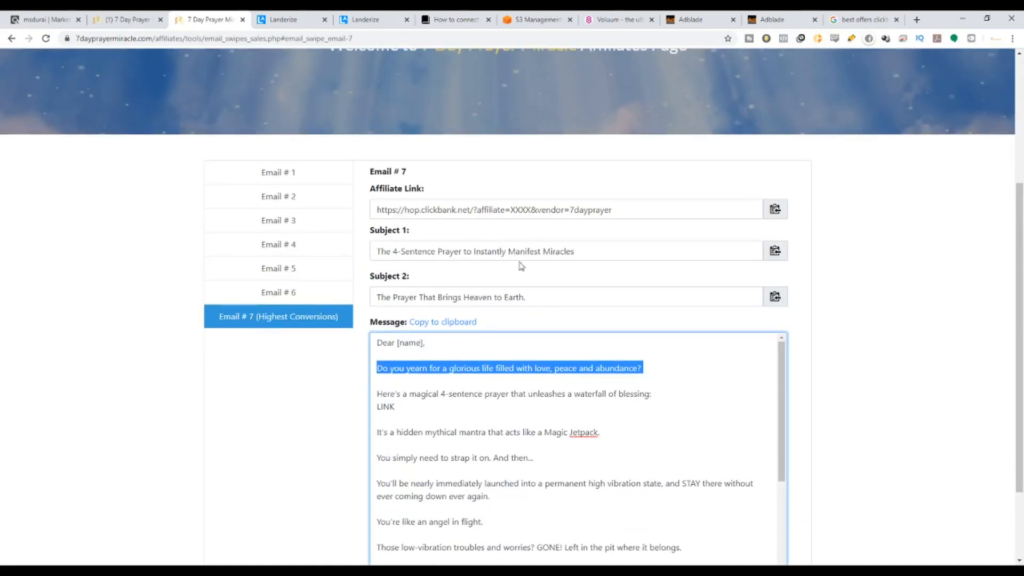
{"action": "left_click_drag", "start_coordinate": [597, 252], "coordinate": [351, 262]}
{"action": "key", "text": "ctrl+c"}
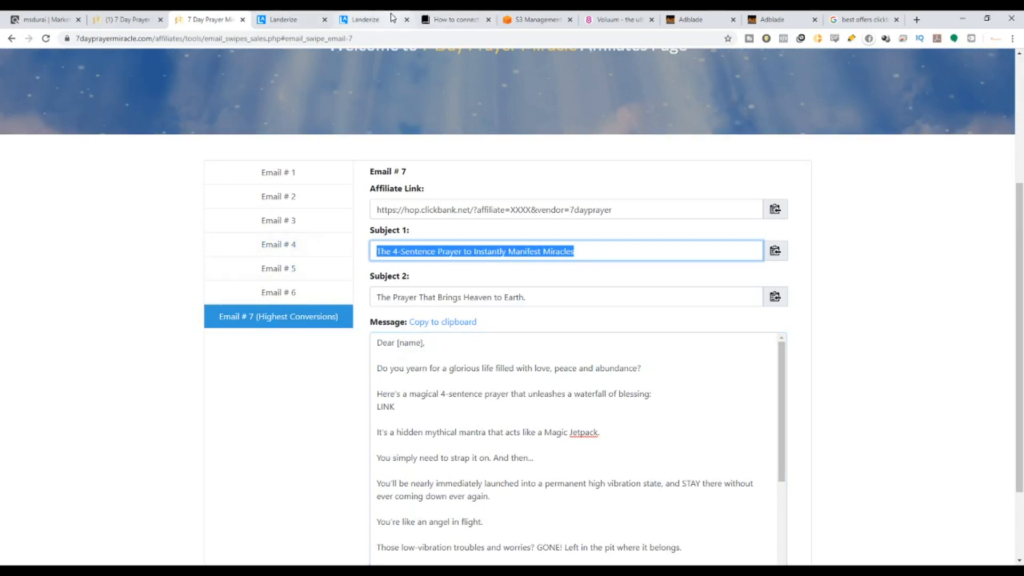
{"action": "left_click", "coordinate": [365, 19]}
{"action": "left_click", "coordinate": [608, 196]}
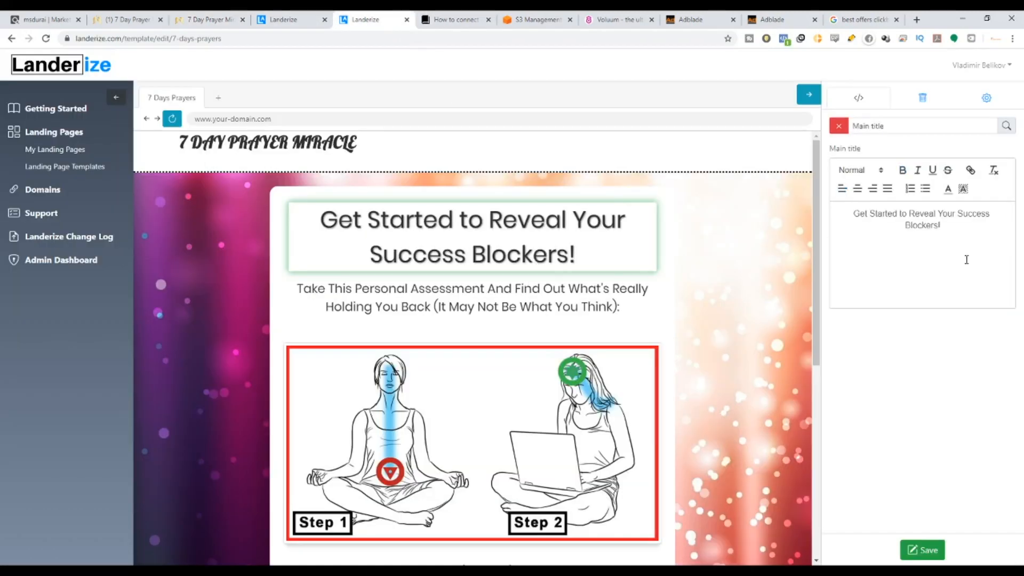
Replace the main title with 'The 4-Sentence Prayer to Instantly Manifest Miracles'.
{"action": "mouse_move", "coordinate": [939, 224]}
{"action": "left_mouse_down"}
{"action": "mouse_move", "coordinate": [885, 222]}
{"action": "mouse_move", "coordinate": [847, 206]}
{"action": "left_mouse_up"}
{"action": "key", "text": "ctrl+v"}
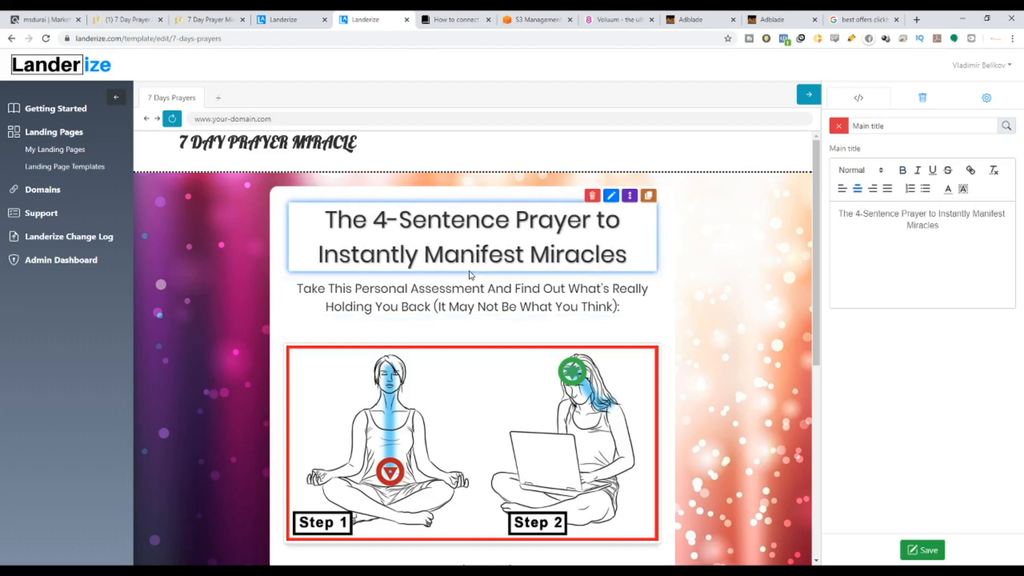
{"action": "scroll", "coordinate": [455, 302], "scroll_direction": "down", "scroll_amount": 1}
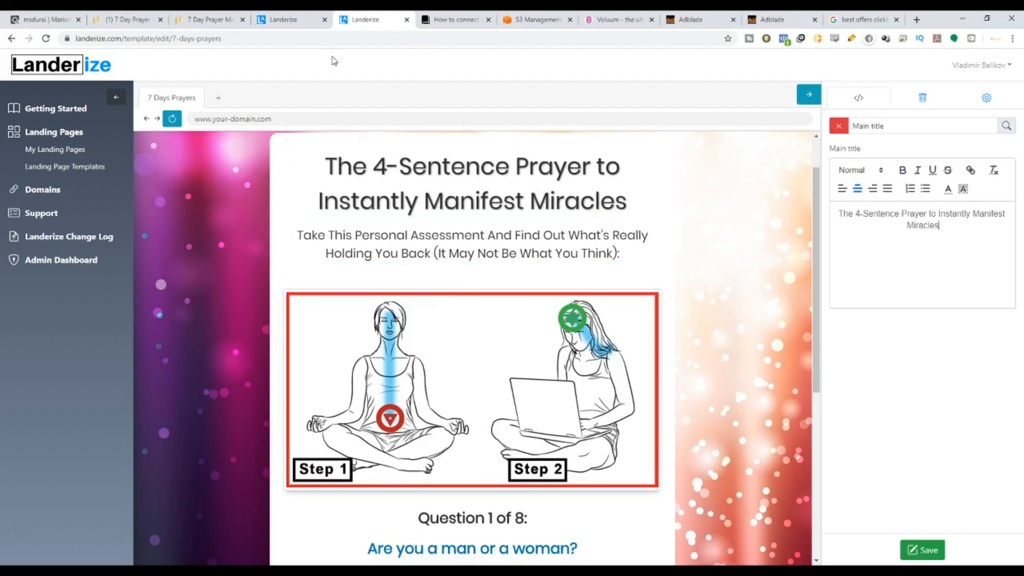
{"action": "scroll", "coordinate": [525, 277], "scroll_direction": "down", "scroll_amount": 3}
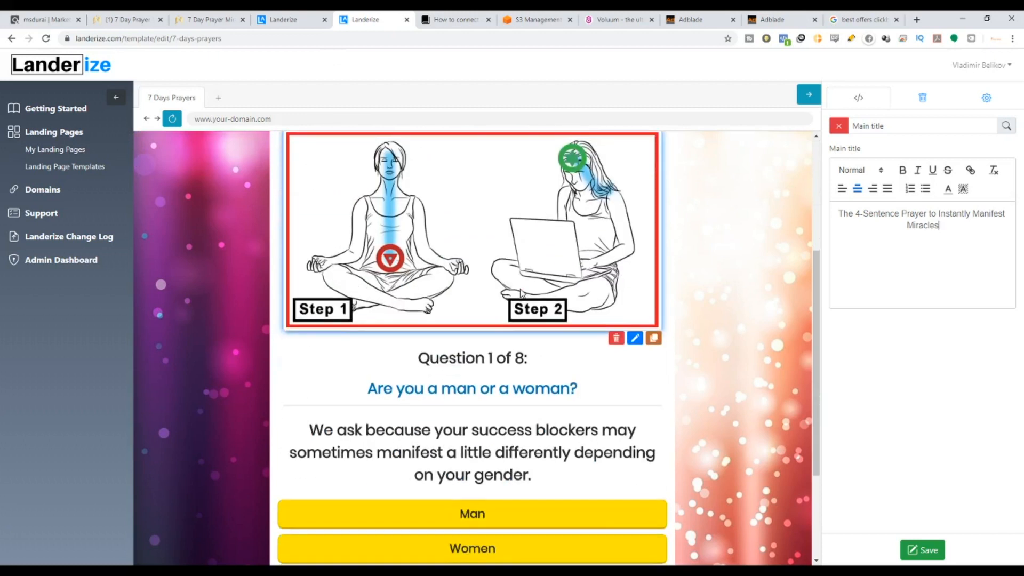
{"action": "scroll", "coordinate": [528, 290], "scroll_direction": "up", "scroll_amount": 2}
{"action": "scroll", "coordinate": [528, 290], "scroll_direction": "down", "scroll_amount": 1}
{"action": "scroll", "coordinate": [531, 292], "scroll_direction": "up", "scroll_amount": 2}
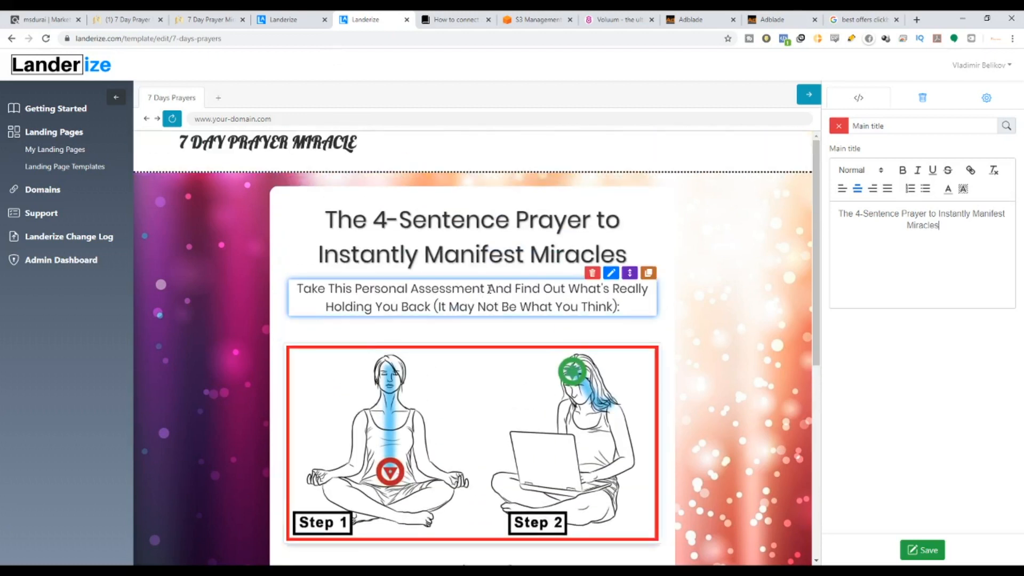
{"action": "scroll", "coordinate": [533, 298], "scroll_direction": "down", "scroll_amount": 4}
{"action": "scroll", "coordinate": [564, 377], "scroll_direction": "up", "scroll_amount": 3}
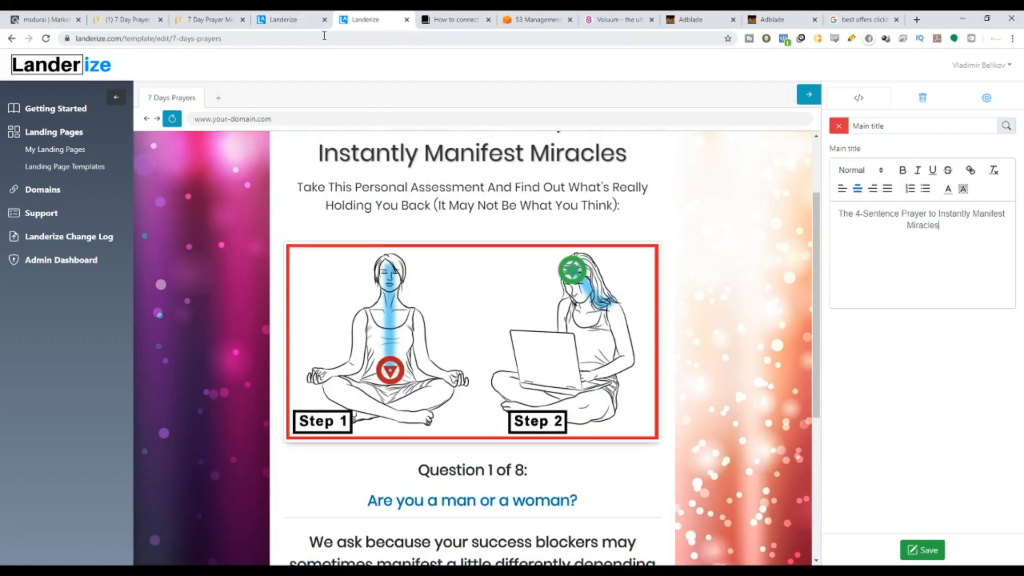
Select the subtitle text and bring up its description settings.
{"action": "left_click", "coordinate": [326, 188]}
{"action": "left_click_drag", "start_coordinate": [326, 188], "coordinate": [630, 204]}
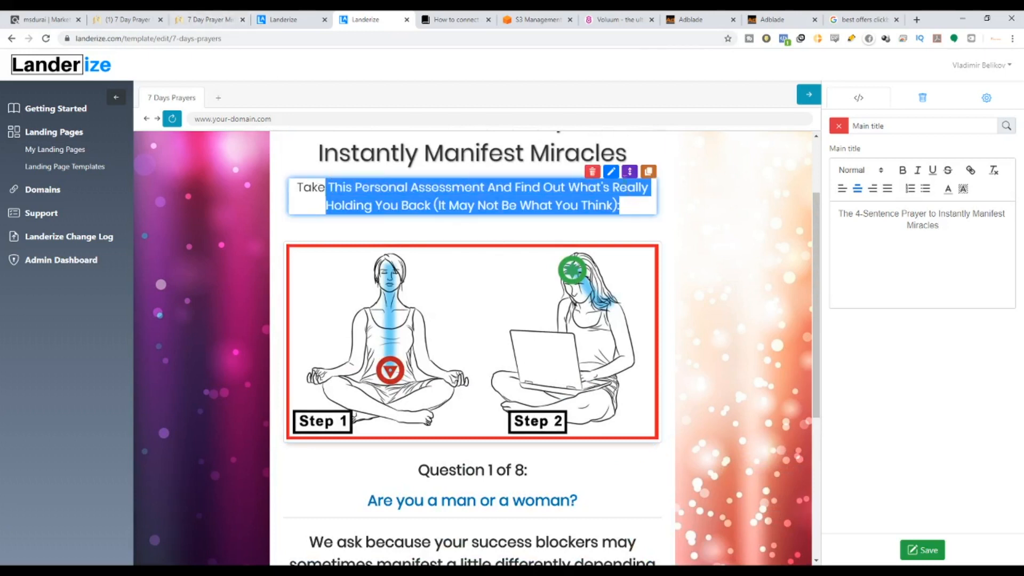
{"action": "left_click", "coordinate": [612, 172]}
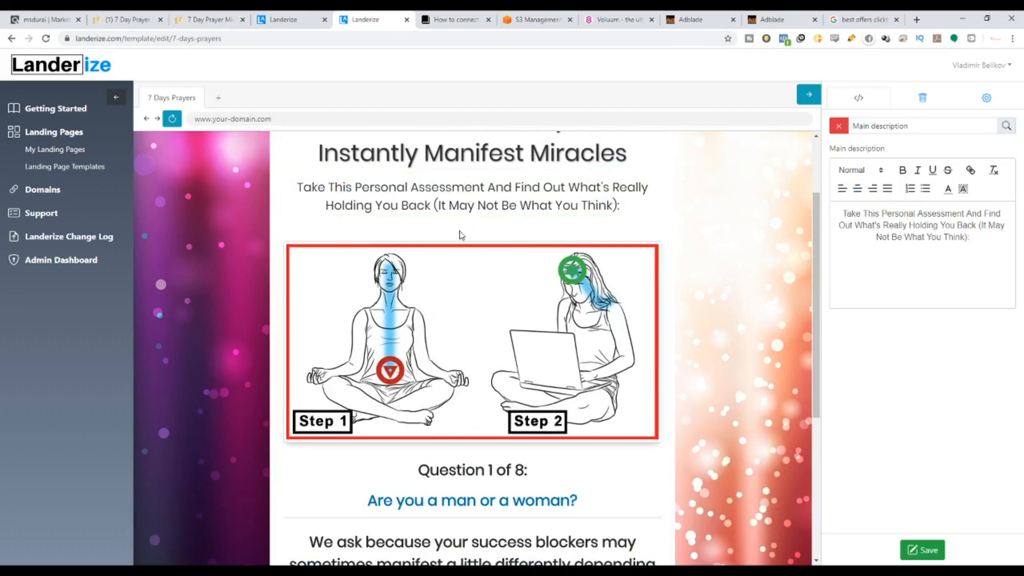
{"action": "scroll", "coordinate": [589, 206], "scroll_direction": "down", "scroll_amount": 4}
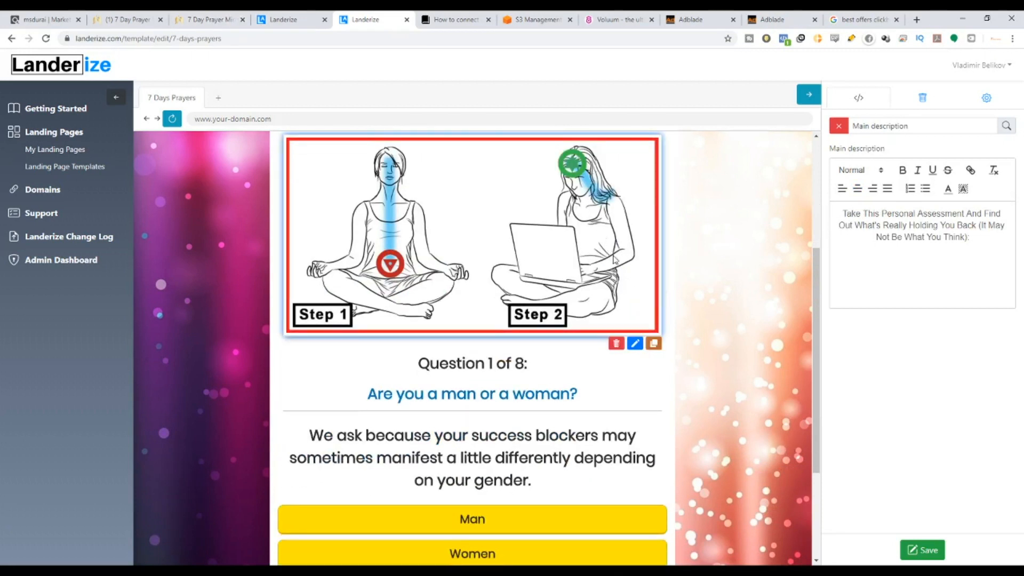
{"action": "scroll", "coordinate": [501, 341], "scroll_direction": "up", "scroll_amount": 1}
{"action": "scroll", "coordinate": [528, 437], "scroll_direction": "down", "scroll_amount": 2}
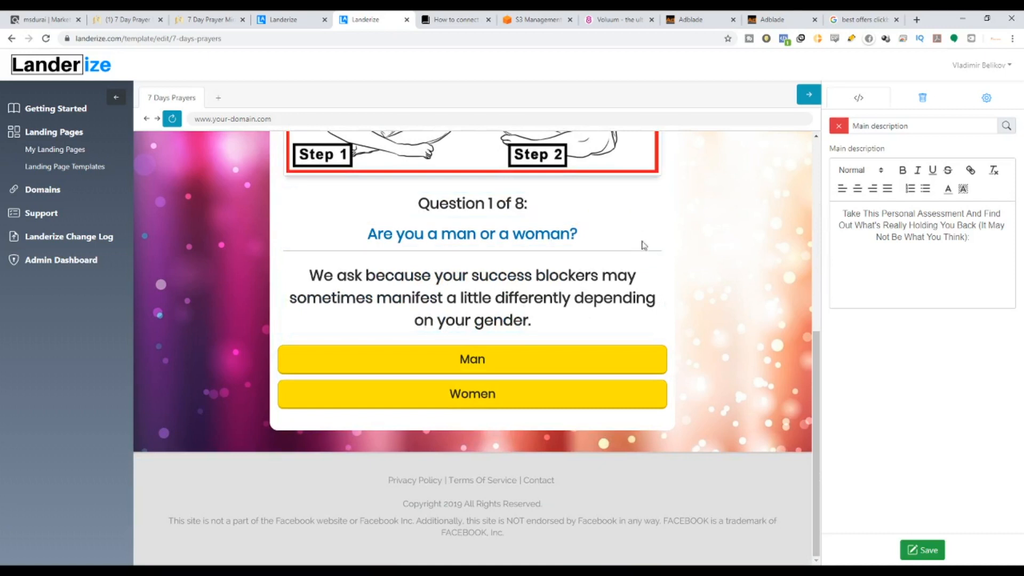
{"action": "scroll", "coordinate": [640, 235], "scroll_direction": "up", "scroll_amount": 5}
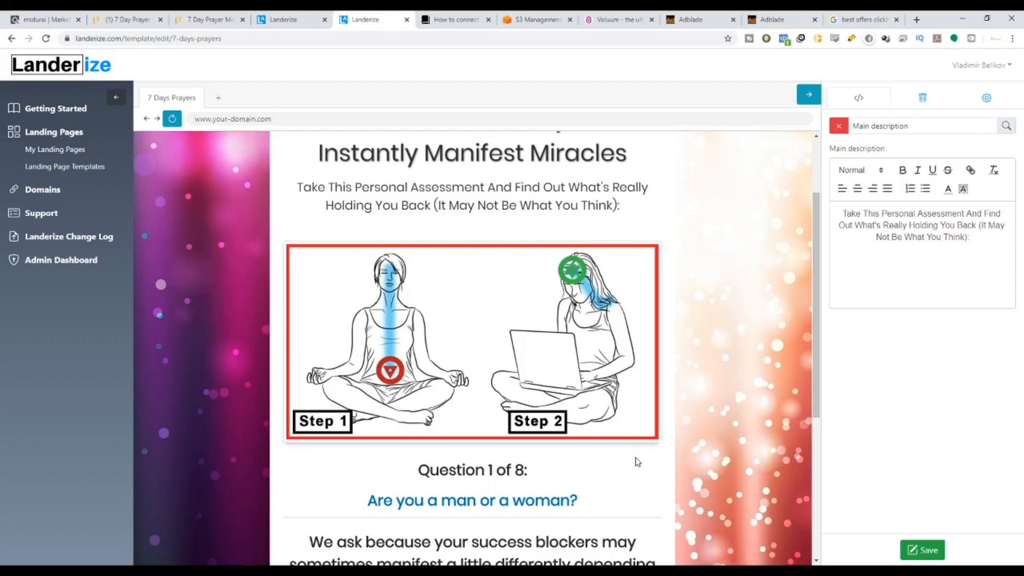
Open the Step 1/Step 2 image settings, then return to the 7 Day Prayer Miracle affiliates page.
{"action": "mouse_move", "coordinate": [635, 428]}
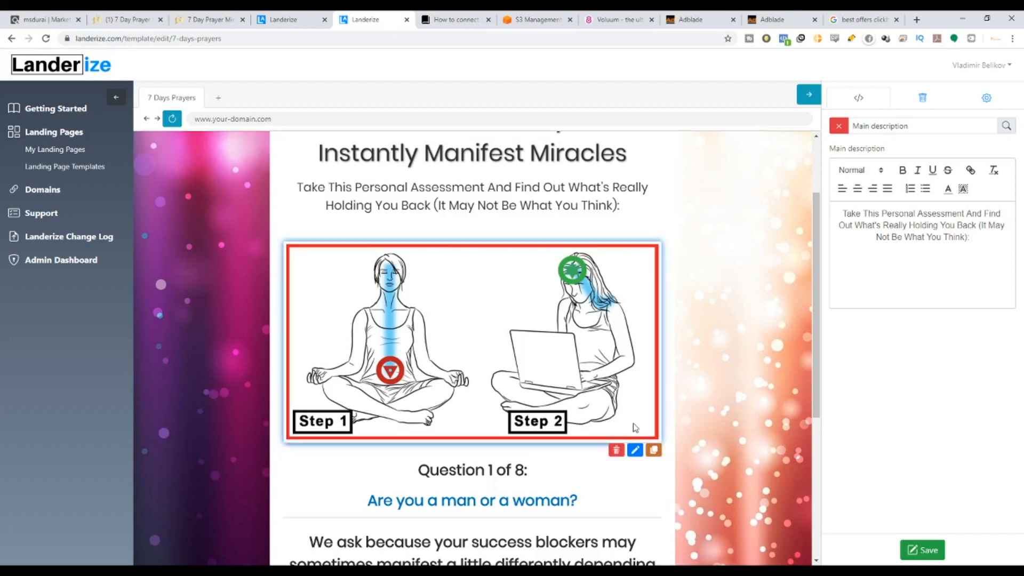
{"action": "left_click", "coordinate": [636, 451]}
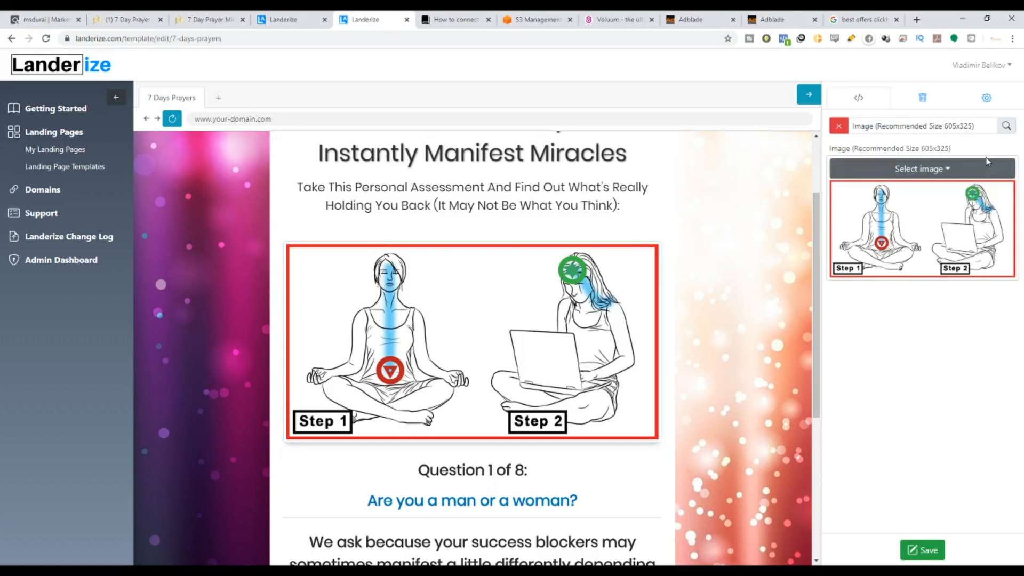
{"action": "left_click", "coordinate": [189, 16]}
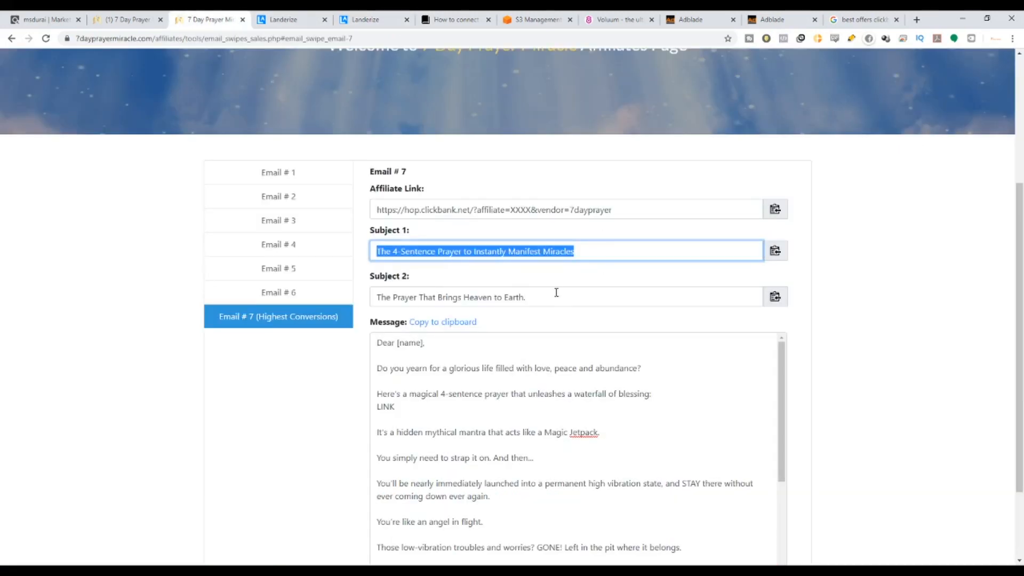
Search Google for '7 day prayer miracle'.
{"action": "scroll", "coordinate": [556, 292], "scroll_direction": "down", "scroll_amount": 2}
{"action": "scroll", "coordinate": [537, 313], "scroll_direction": "up", "scroll_amount": 4}
{"action": "left_click_drag", "start_coordinate": [501, 152], "coordinate": [649, 151]}
{"action": "scroll", "coordinate": [368, 150], "scroll_direction": "up", "scroll_amount": 2}
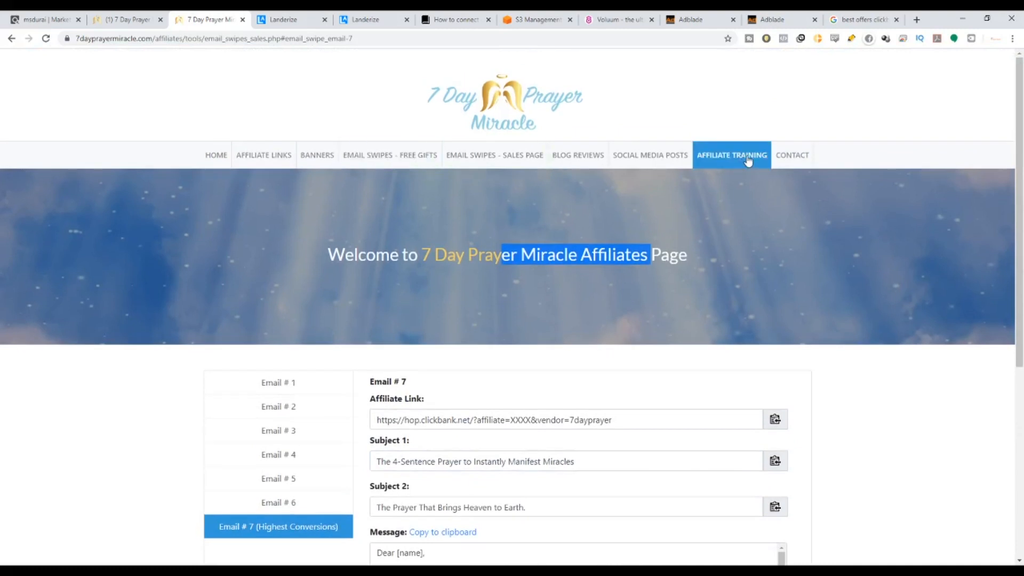
{"action": "left_click", "coordinate": [864, 19]}
{"action": "scroll", "coordinate": [297, 98], "scroll_direction": "up", "scroll_amount": 5}
{"action": "left_click_drag", "start_coordinate": [214, 71], "coordinate": [15, 69]}
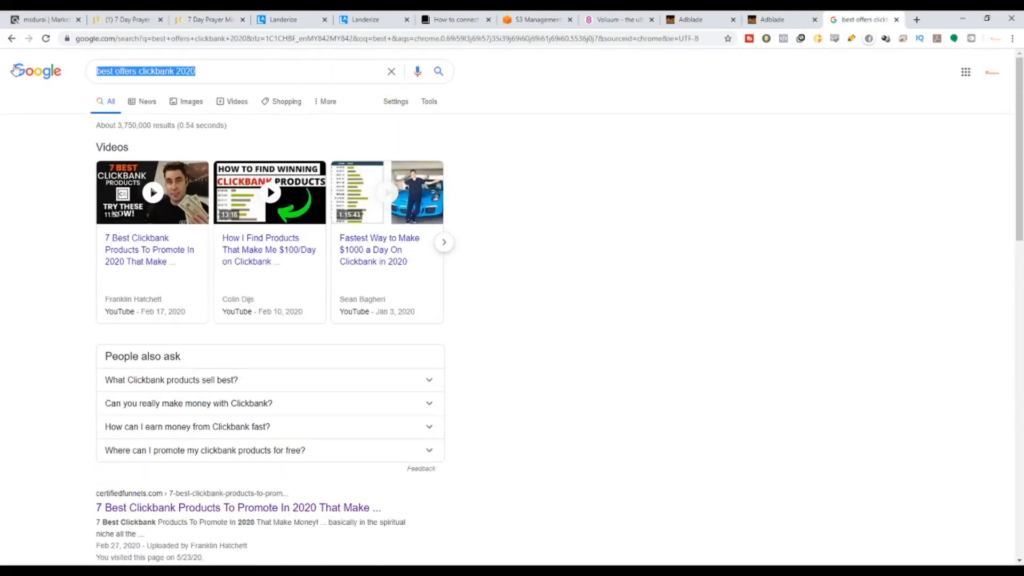
{"action": "type", "text": "7 DAY MI"}
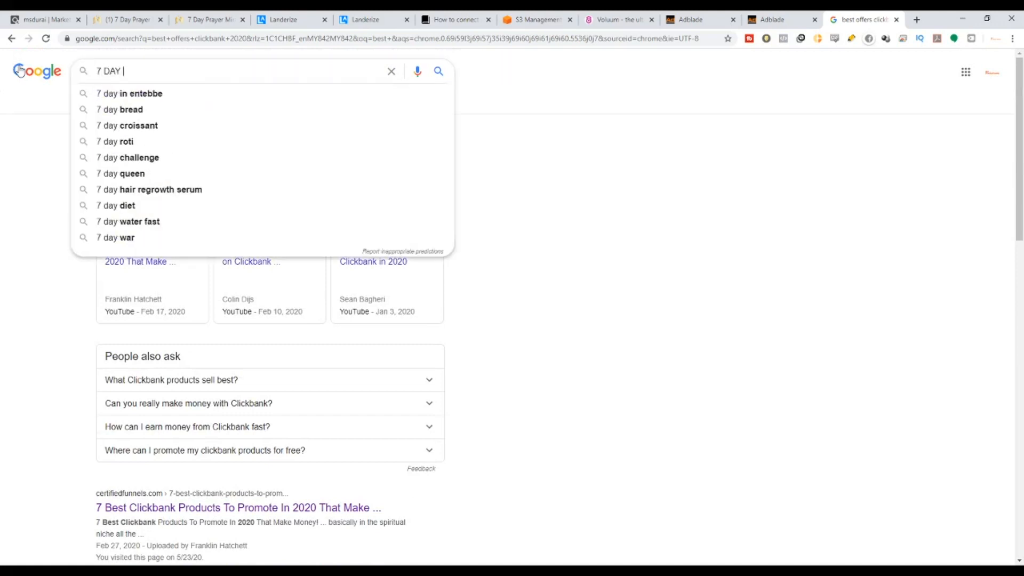
{"action": "key", "text": "BackSpace"}
{"action": "key", "text": "BackSpace"}
{"action": "type", "text": "PRAYER"}
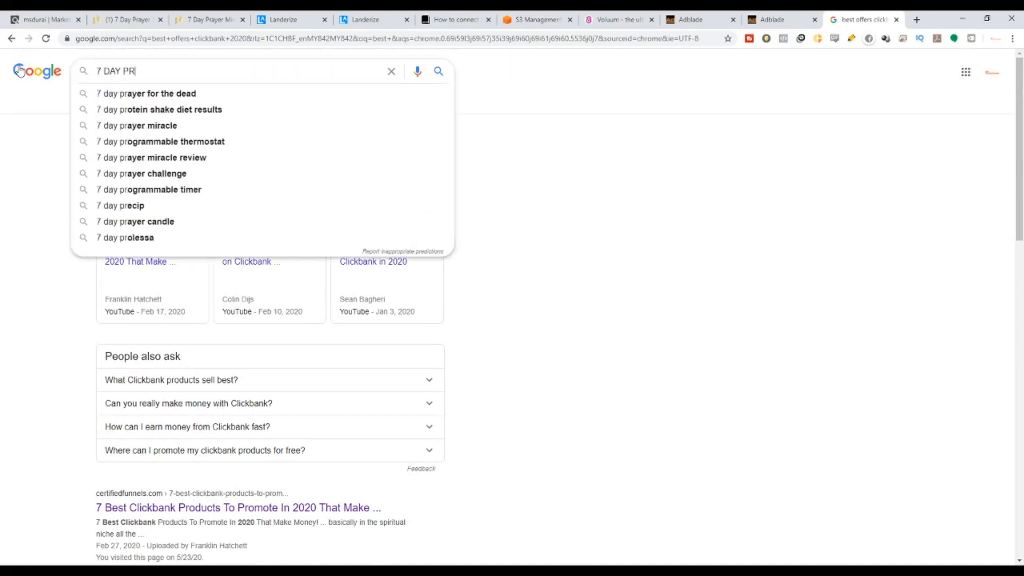
{"action": "key", "text": "Down"}
{"action": "key", "text": "Down"}
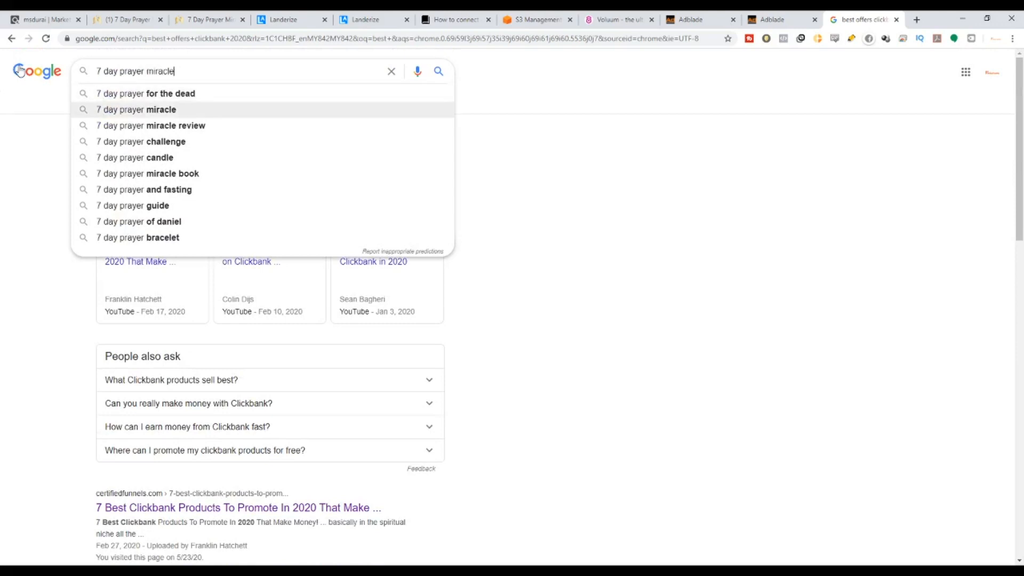
{"action": "key", "text": "Return"}
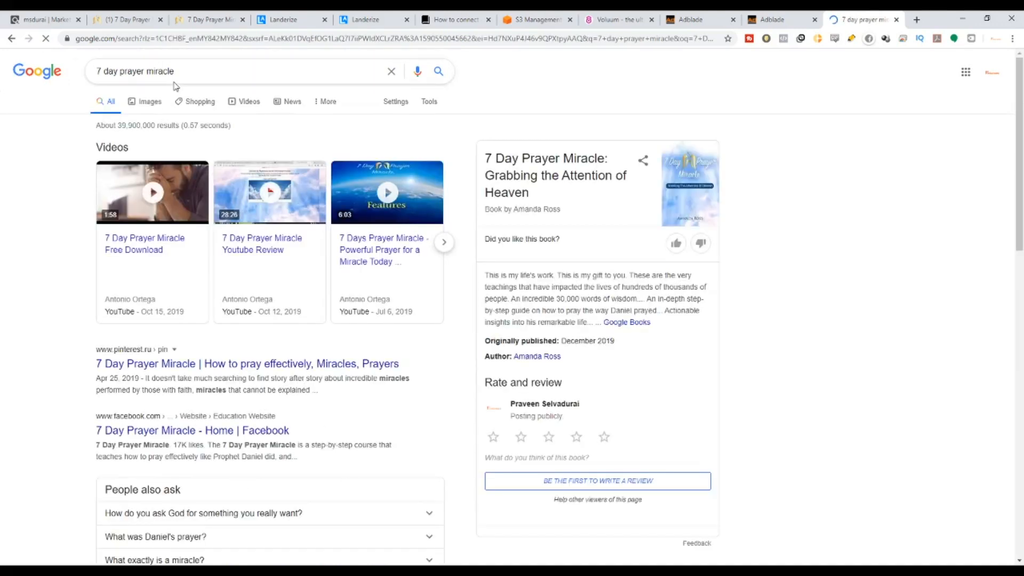
Get the praying-woman picture from the image results, then return to the Landerize editor.
{"action": "left_click", "coordinate": [143, 101]}
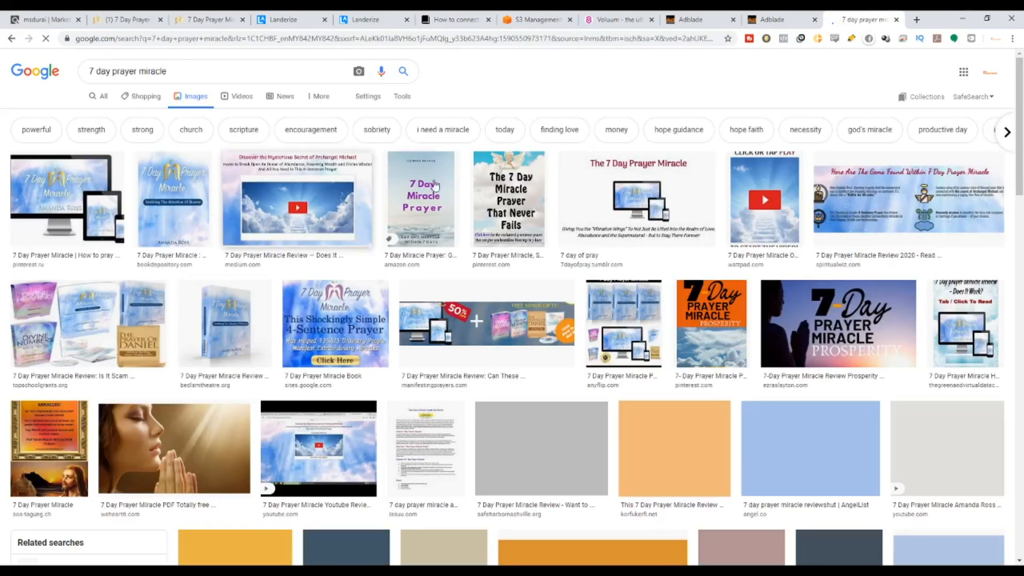
{"action": "scroll", "coordinate": [754, 272], "scroll_direction": "down", "scroll_amount": 2}
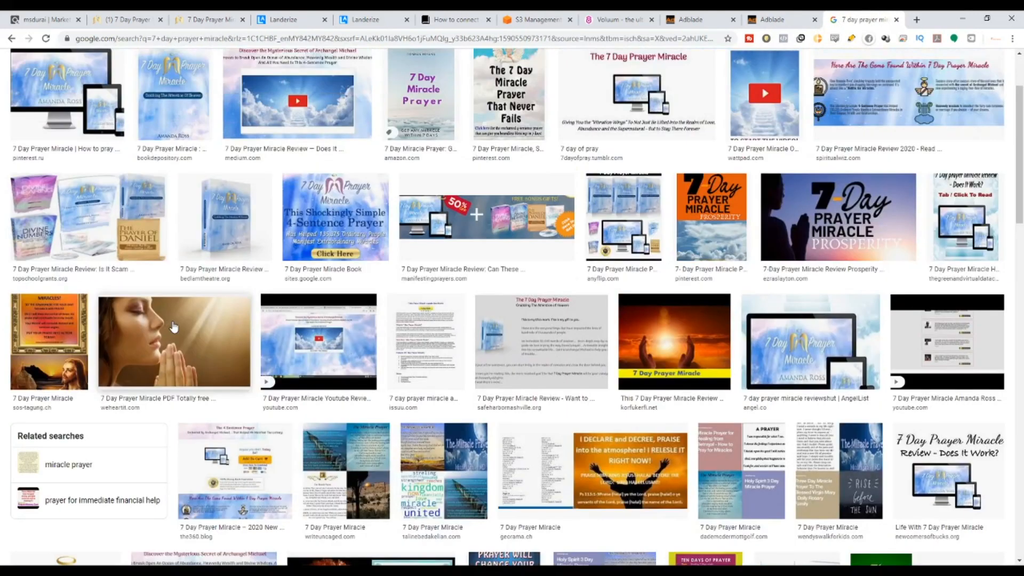
{"action": "left_click", "coordinate": [174, 326]}
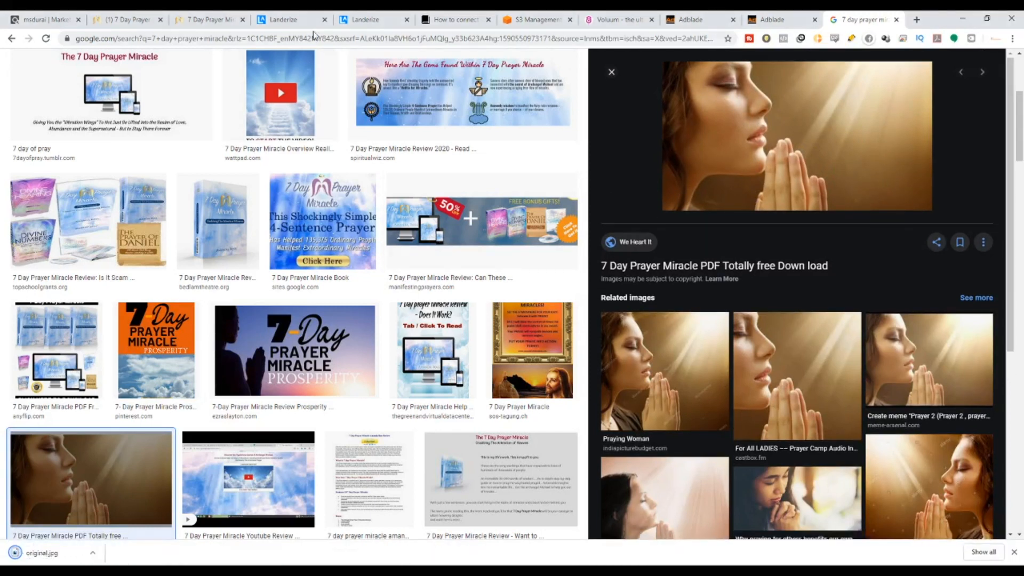
{"action": "left_click", "coordinate": [373, 19]}
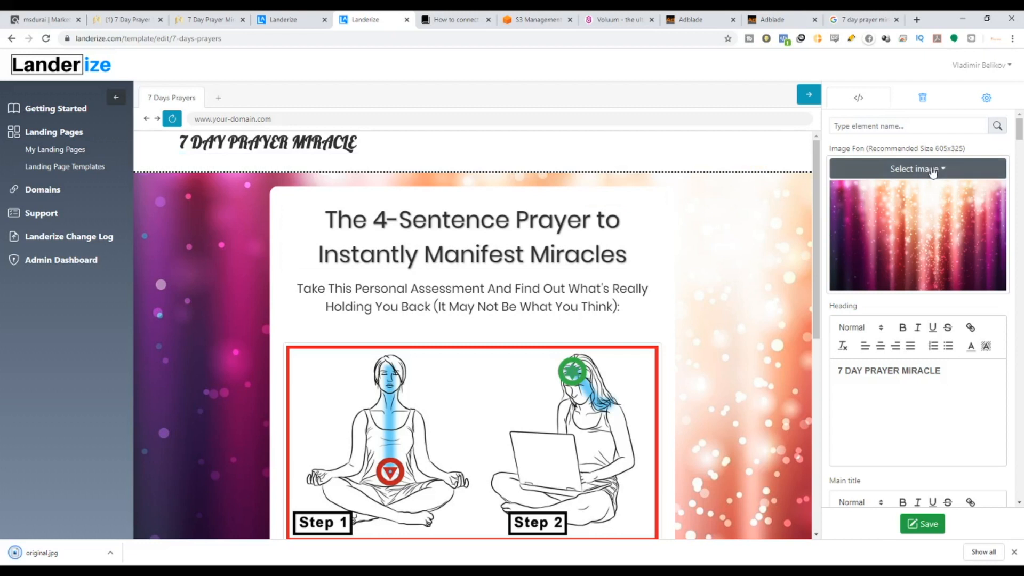
Replace the quiz's Step 1/Step 2 image with the downloaded original.jpg.
{"action": "scroll", "coordinate": [571, 266], "scroll_direction": "down", "scroll_amount": 1}
{"action": "scroll", "coordinate": [601, 355], "scroll_direction": "up", "scroll_amount": 1}
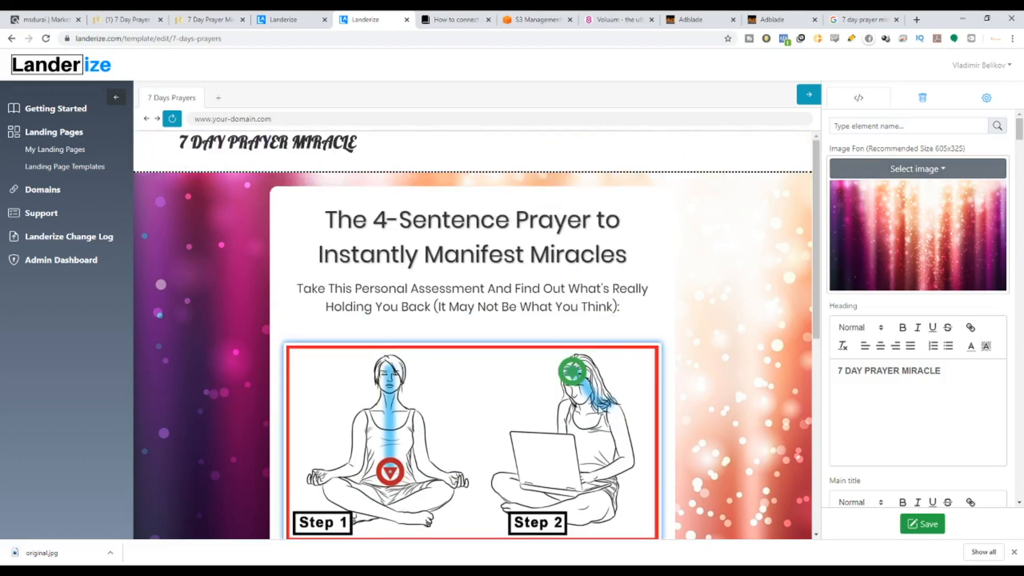
{"action": "scroll", "coordinate": [603, 404], "scroll_direction": "down", "scroll_amount": 2}
{"action": "scroll", "coordinate": [873, 367], "scroll_direction": "down", "scroll_amount": 11}
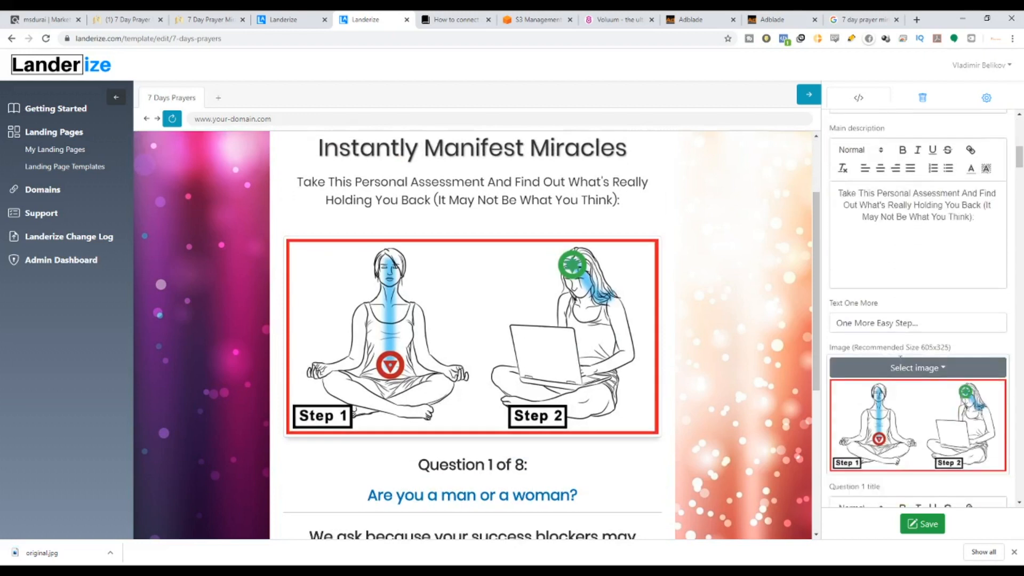
{"action": "left_click", "coordinate": [933, 316]}
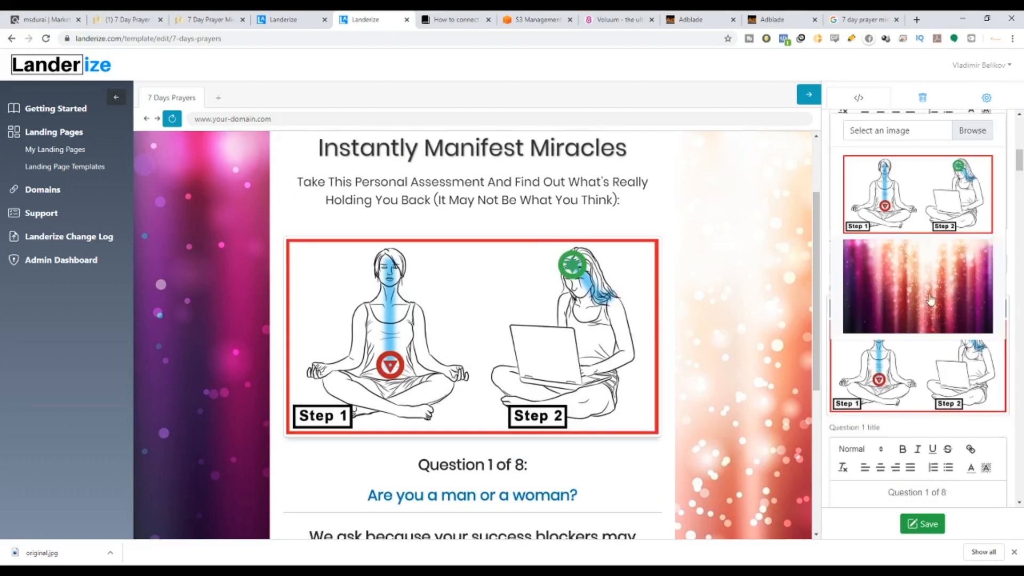
{"action": "left_click", "coordinate": [965, 137]}
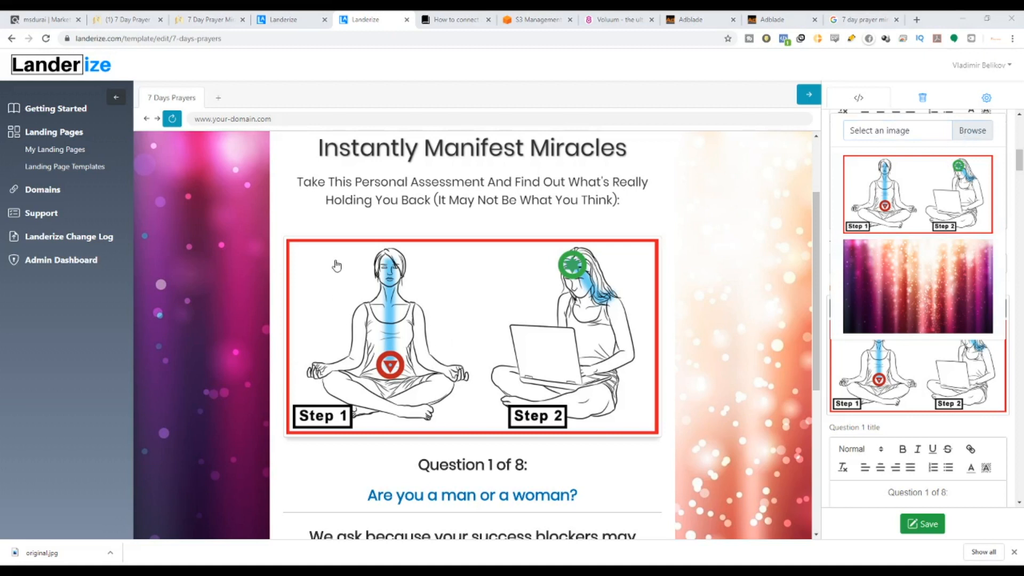
{"action": "left_click", "coordinate": [715, 444]}
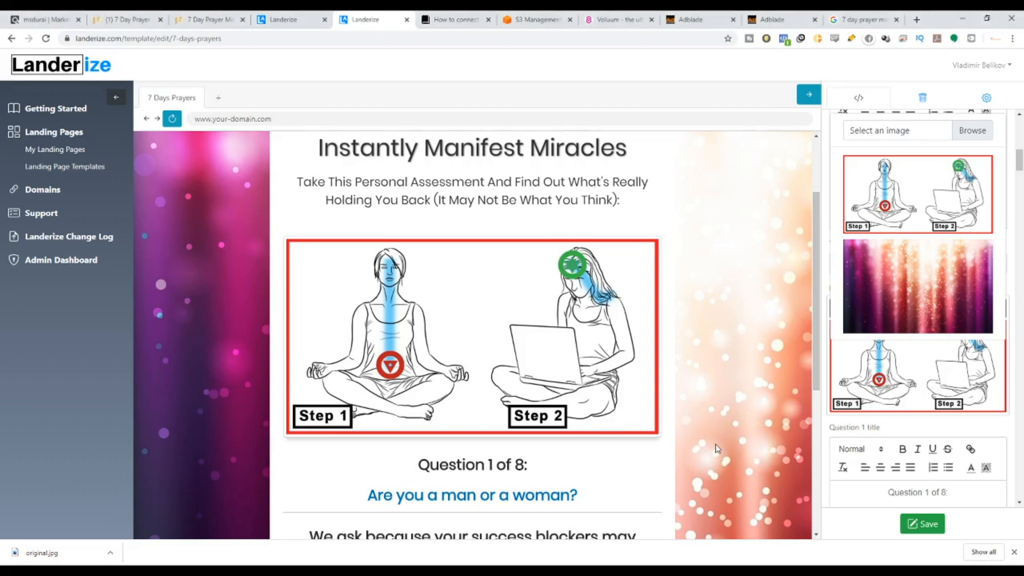
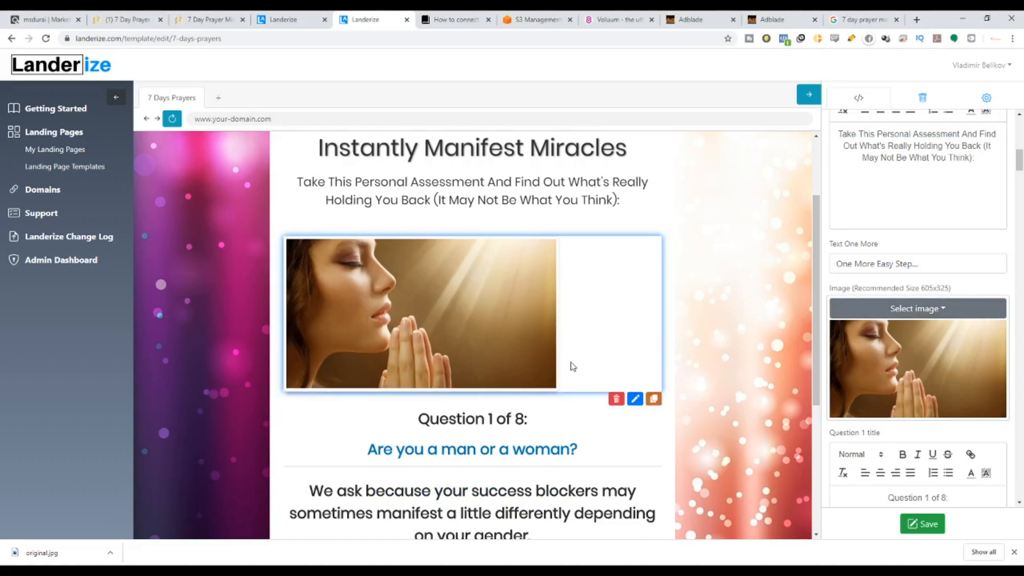
Go from the 7 Days Prayers editor to the Google Images results for '7 day prayer miracle'.
{"action": "scroll", "coordinate": [917, 373], "scroll_direction": "down", "scroll_amount": 2}
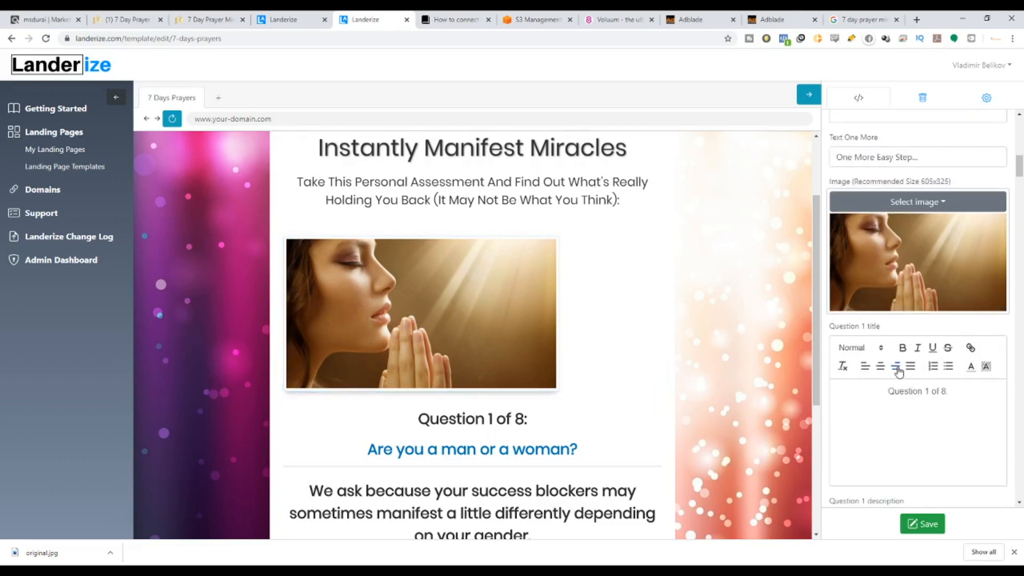
{"action": "scroll", "coordinate": [900, 368], "scroll_direction": "up", "scroll_amount": 2}
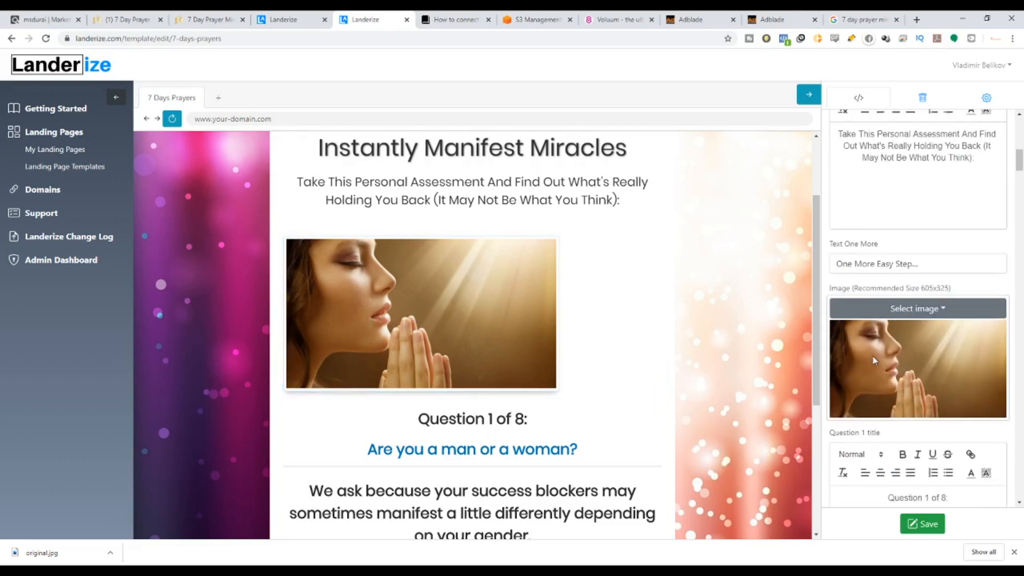
{"action": "left_click", "coordinate": [880, 16]}
Find the photo of a man praying between church pews and download it as a 'praying' JPG.
{"action": "scroll", "coordinate": [778, 309], "scroll_direction": "down", "scroll_amount": 6}
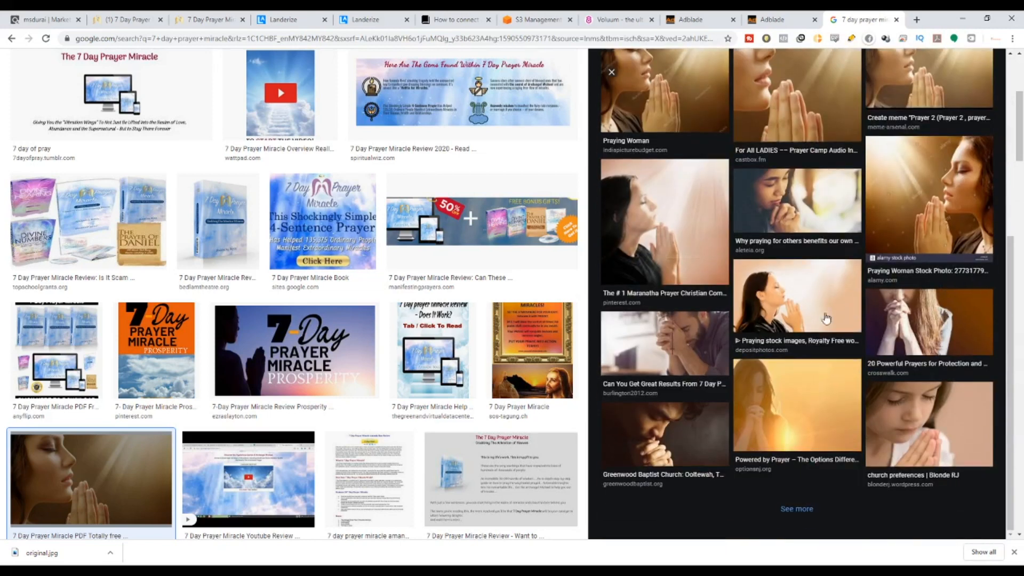
{"action": "scroll", "coordinate": [293, 349], "scroll_direction": "down", "scroll_amount": 15}
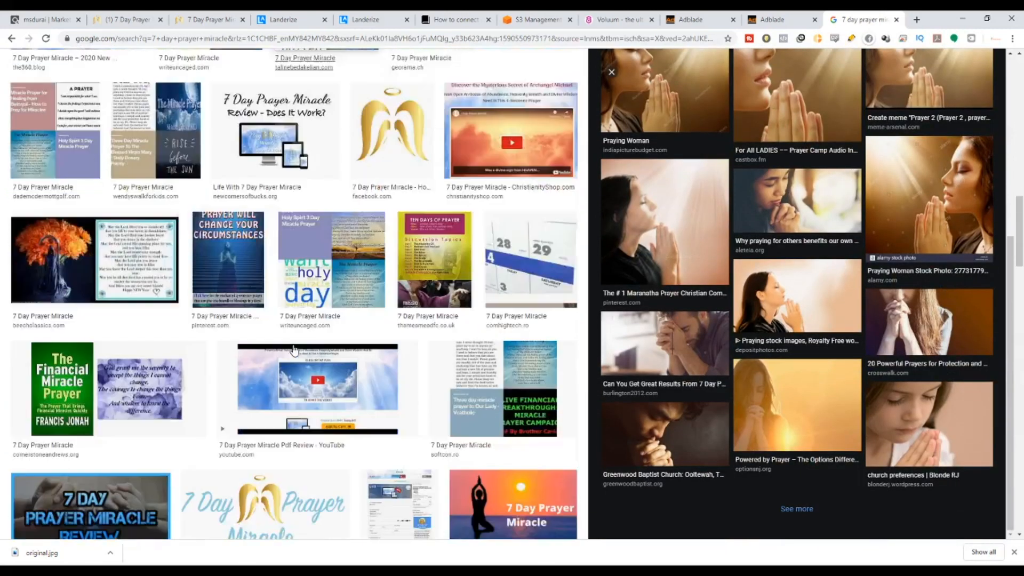
{"action": "scroll", "coordinate": [294, 349], "scroll_direction": "down", "scroll_amount": 5}
{"action": "left_click", "coordinate": [246, 355]}
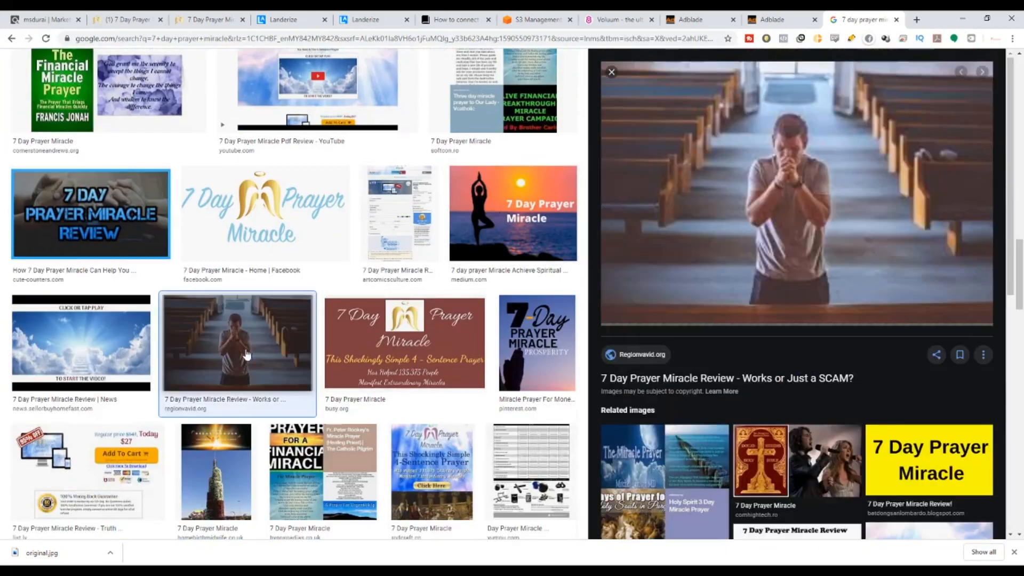
{"action": "scroll", "coordinate": [738, 247], "scroll_direction": "up", "scroll_amount": 1}
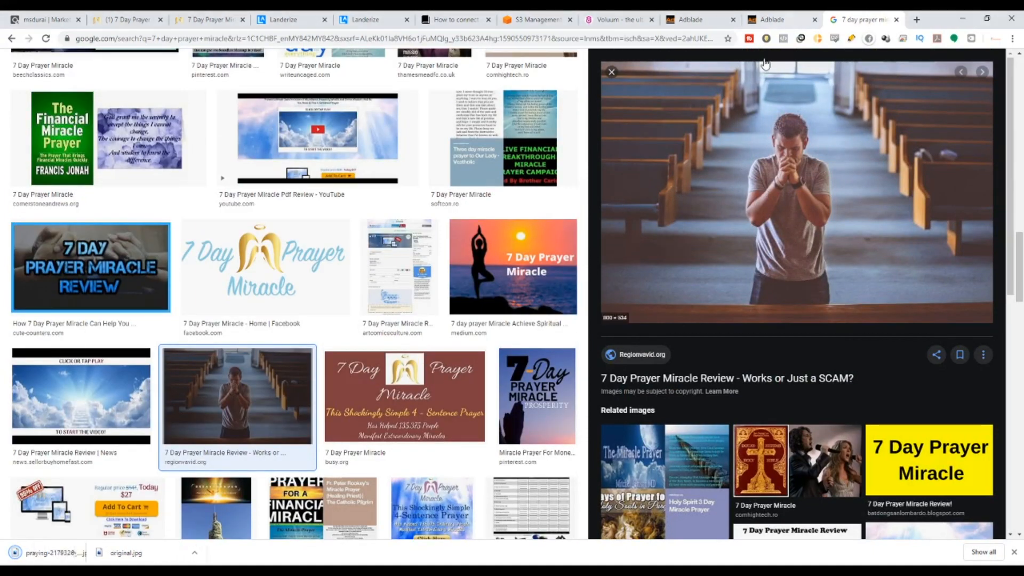
Replace the picture above Question 1 with praying-2179326_1920.jpg.
{"action": "left_click", "coordinate": [366, 19]}
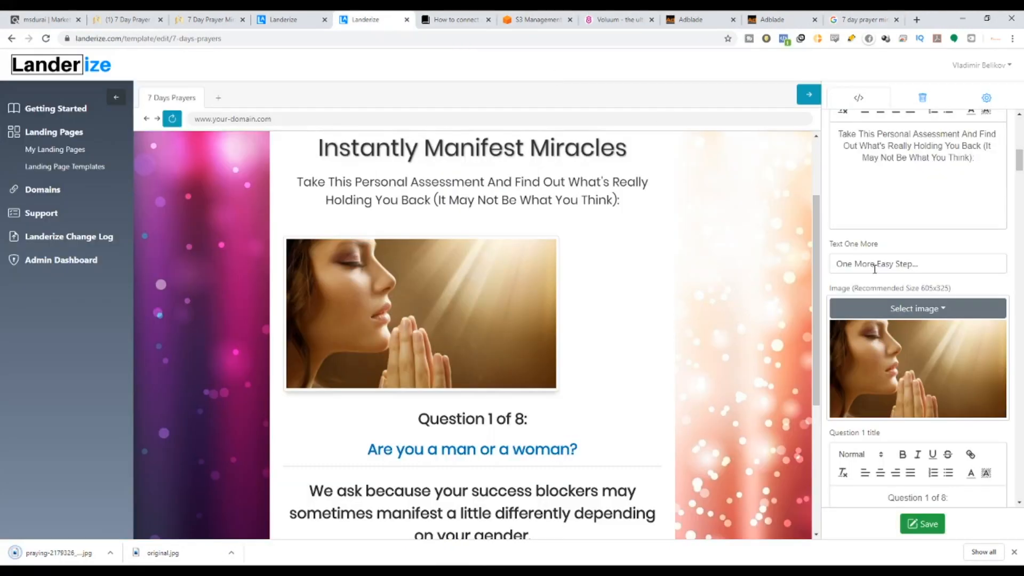
{"action": "left_click", "coordinate": [930, 310]}
{"action": "left_click", "coordinate": [967, 133]}
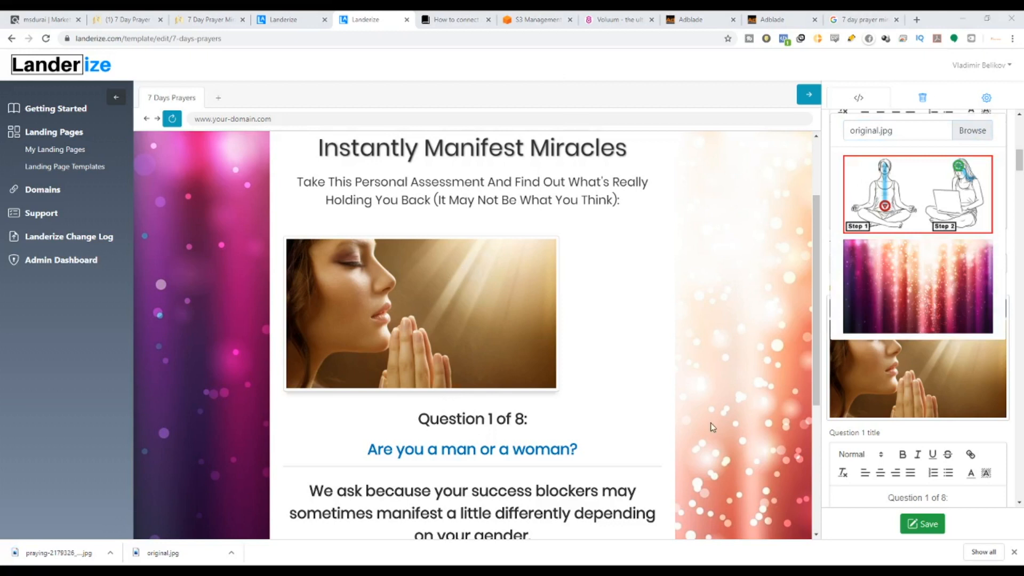
{"action": "left_click", "coordinate": [714, 447]}
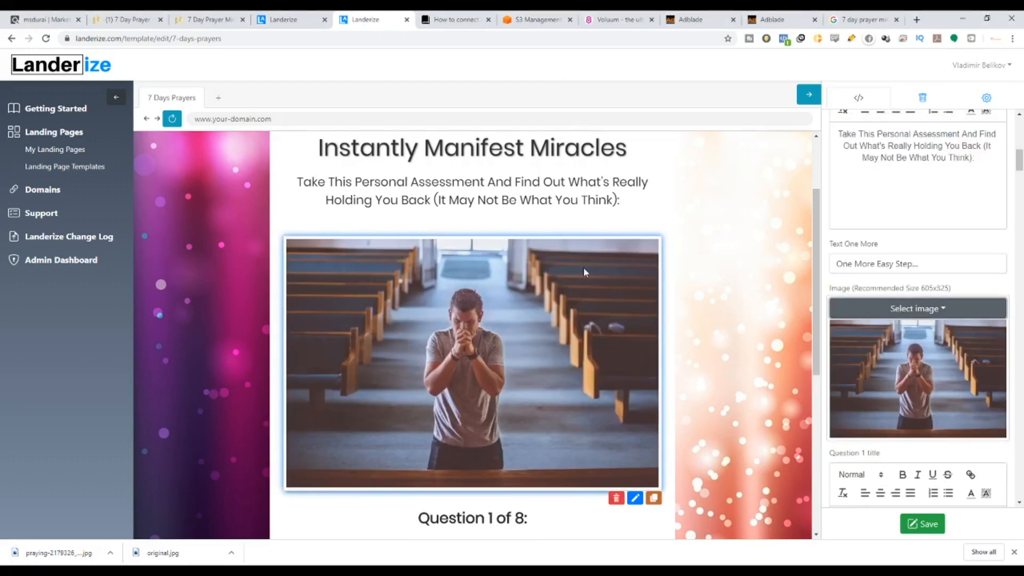
Save the landing page template with the new praying-man photo.
{"action": "scroll", "coordinate": [493, 344], "scroll_direction": "up", "scroll_amount": 2}
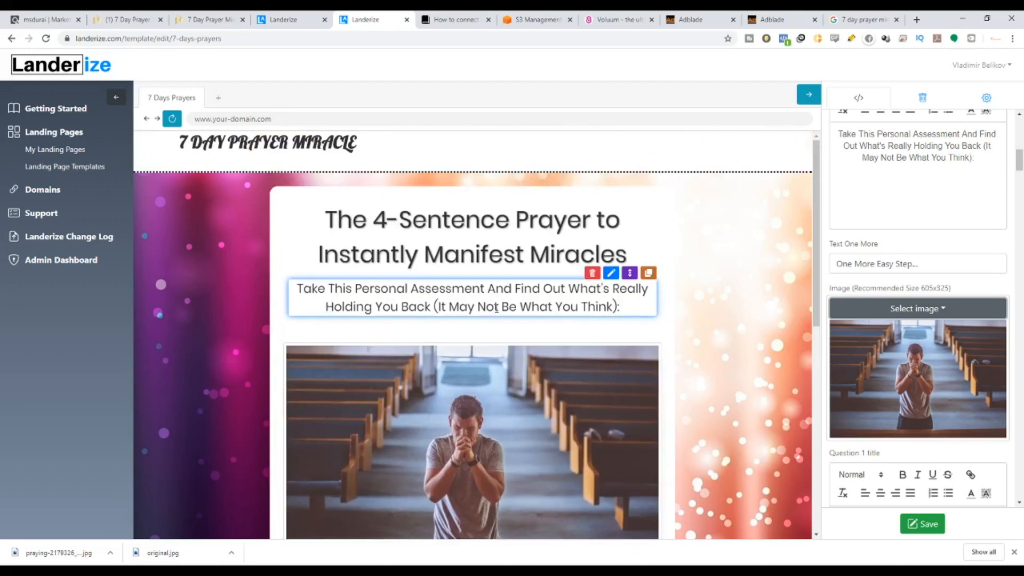
{"action": "scroll", "coordinate": [498, 320], "scroll_direction": "down", "scroll_amount": 5}
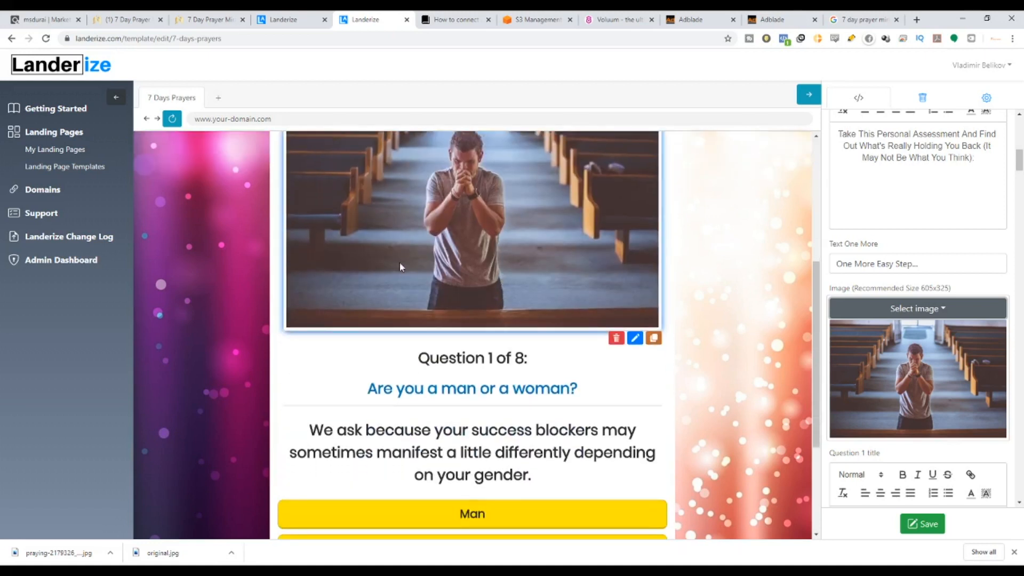
{"action": "scroll", "coordinate": [937, 293], "scroll_direction": "down", "scroll_amount": 3}
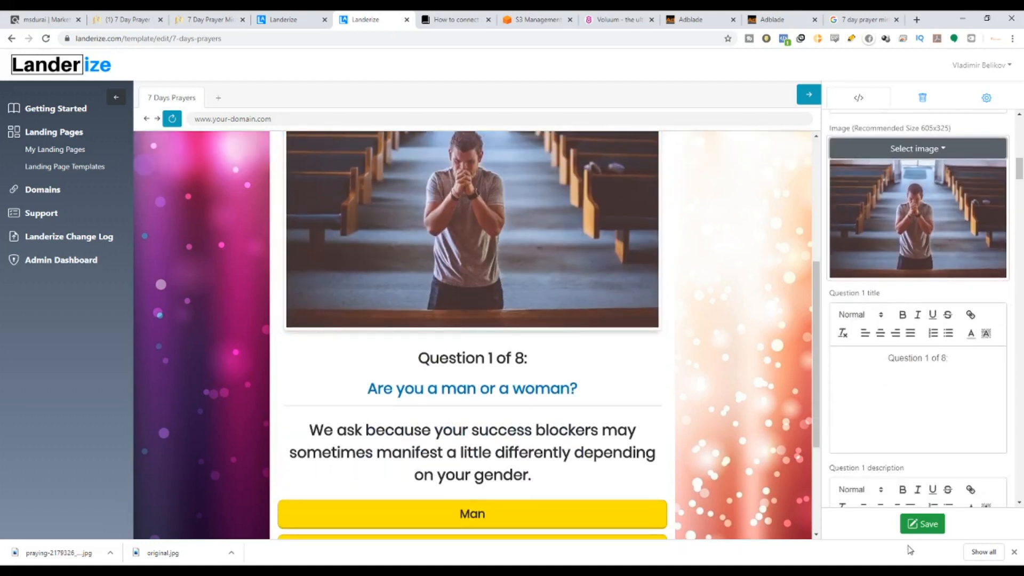
{"action": "left_click", "coordinate": [919, 524]}
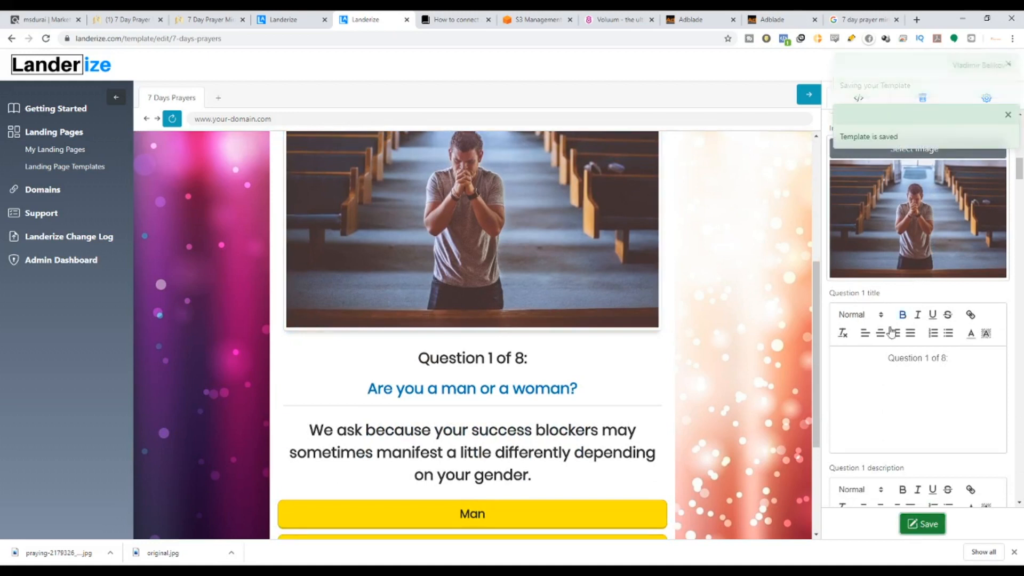
{"action": "scroll", "coordinate": [881, 352], "scroll_direction": "down", "scroll_amount": 2}
{"action": "scroll", "coordinate": [881, 352], "scroll_direction": "down", "scroll_amount": 1}
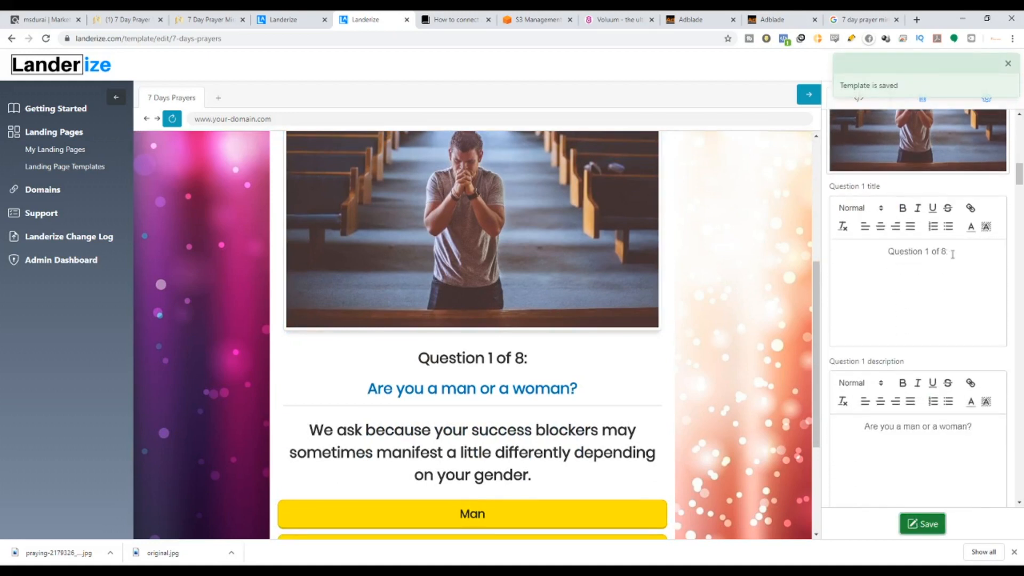
Look over the Question 1 text editors in the settings panel.
{"action": "scroll", "coordinate": [489, 368], "scroll_direction": "down", "scroll_amount": 2}
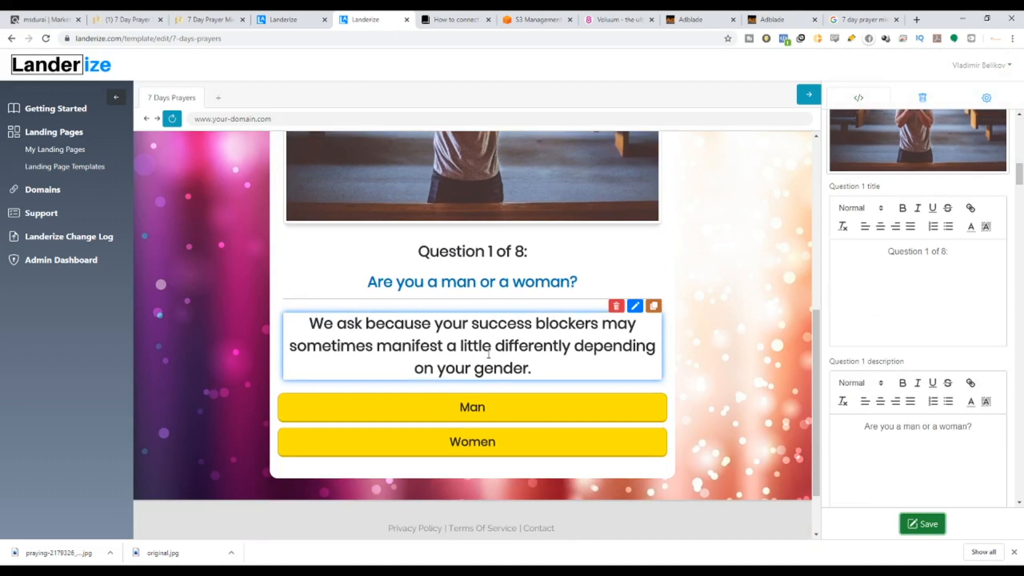
{"action": "scroll", "coordinate": [900, 373], "scroll_direction": "down", "scroll_amount": 6}
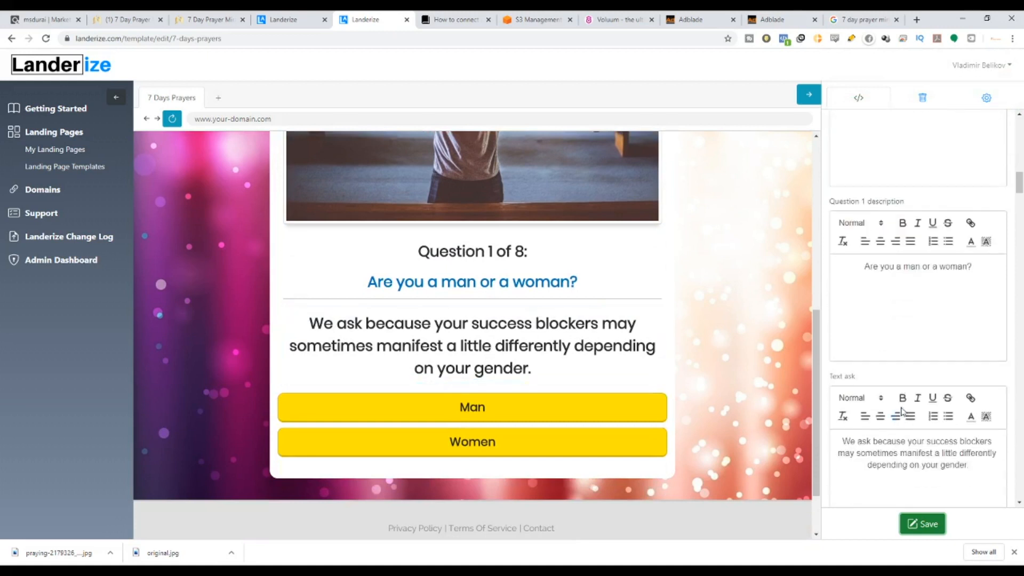
{"action": "scroll", "coordinate": [900, 392], "scroll_direction": "up", "scroll_amount": 2}
{"action": "scroll", "coordinate": [900, 392], "scroll_direction": "up", "scroll_amount": 8}
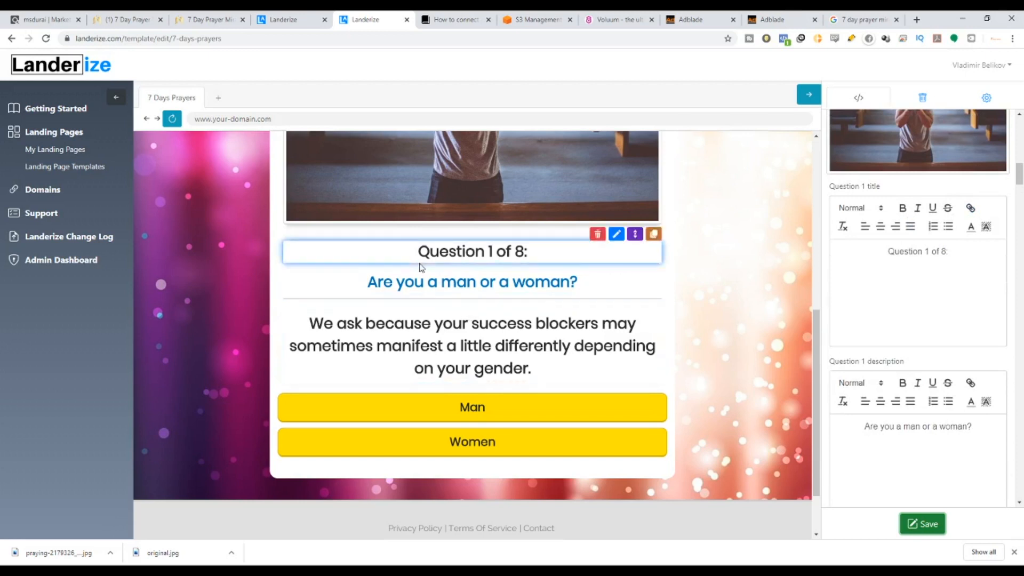
{"action": "scroll", "coordinate": [914, 419], "scroll_direction": "down", "scroll_amount": 1}
{"action": "scroll", "coordinate": [914, 419], "scroll_direction": "down", "scroll_amount": 5}
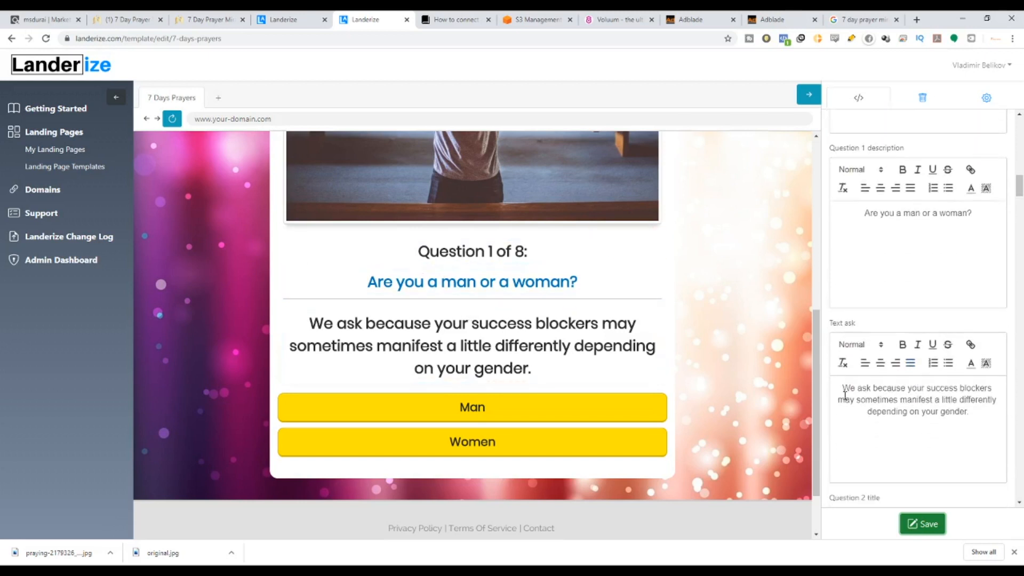
{"action": "left_click_drag", "start_coordinate": [866, 388], "coordinate": [975, 412]}
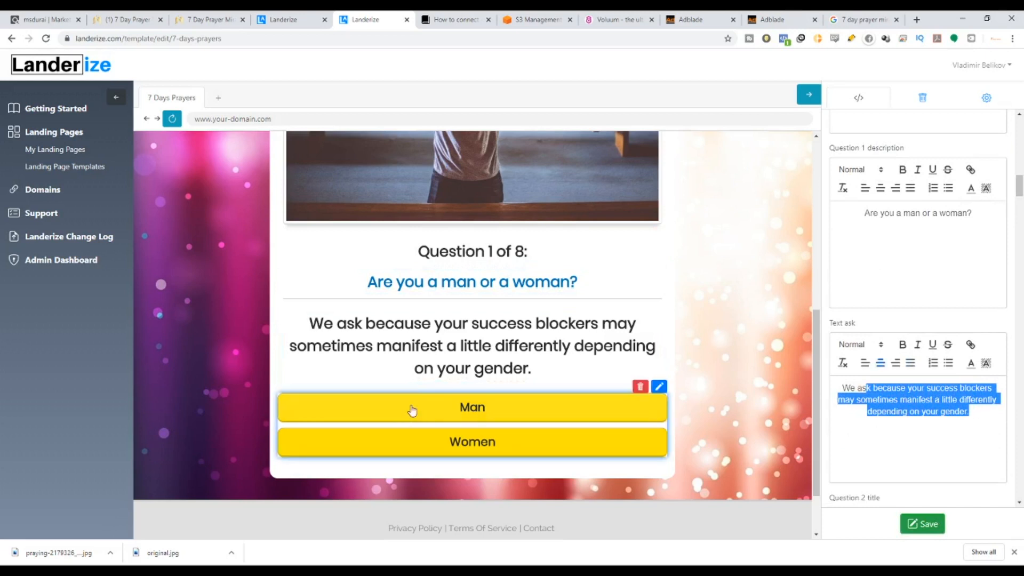
Move down to Question 2 and select its full description text.
{"action": "scroll", "coordinate": [421, 373], "scroll_direction": "down", "scroll_amount": 2}
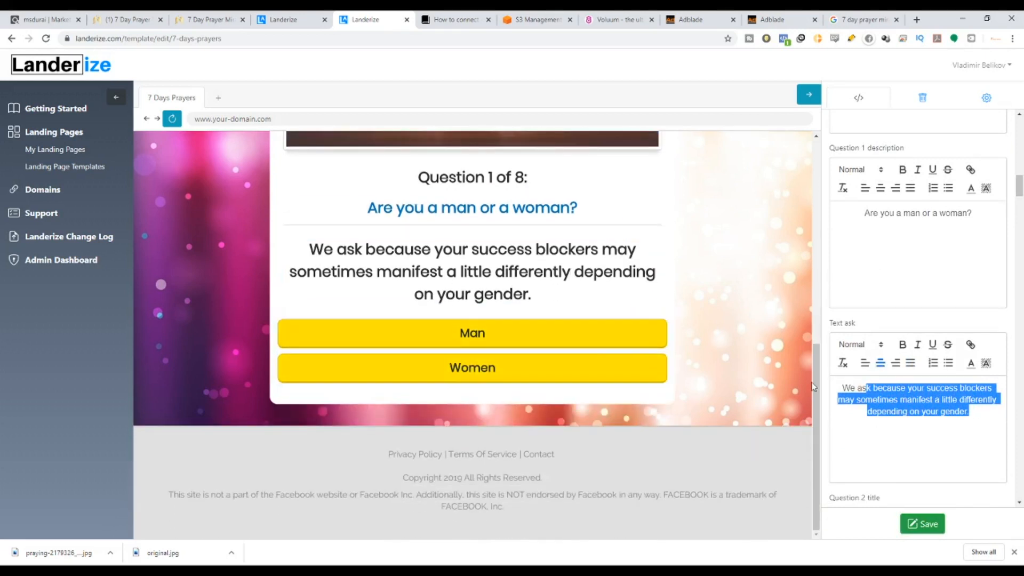
{"action": "scroll", "coordinate": [950, 444], "scroll_direction": "down", "scroll_amount": 3}
{"action": "scroll", "coordinate": [971, 446], "scroll_direction": "down", "scroll_amount": 5}
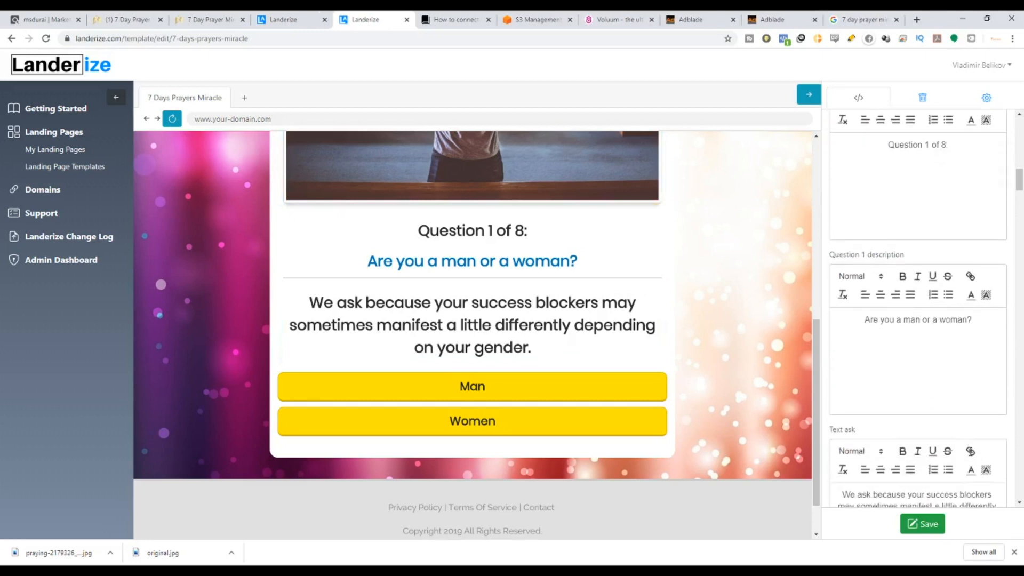
{"action": "scroll", "coordinate": [928, 201], "scroll_direction": "down", "scroll_amount": 1}
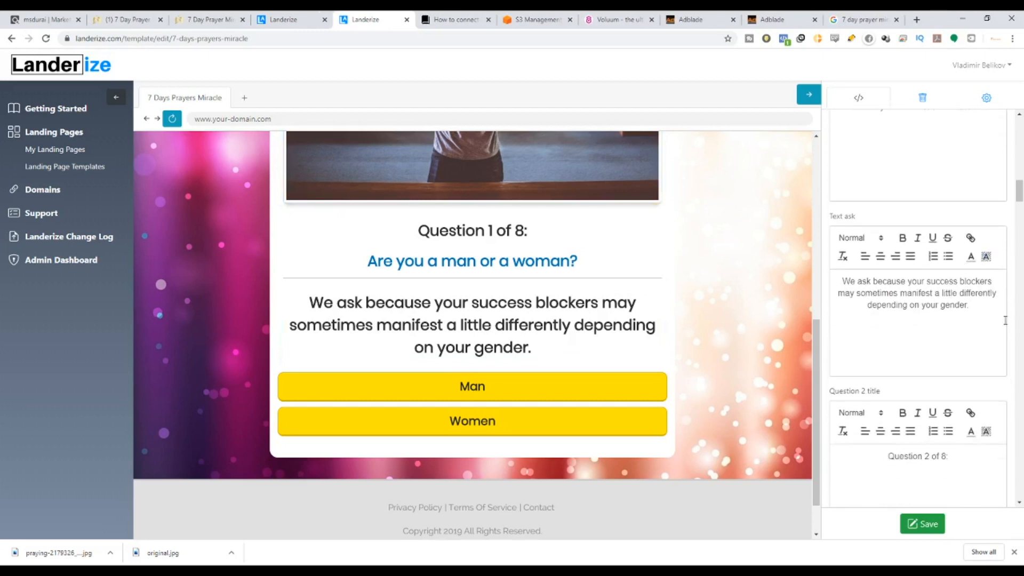
{"action": "scroll", "coordinate": [629, 341], "scroll_direction": "down", "scroll_amount": 1}
{"action": "scroll", "coordinate": [917, 319], "scroll_direction": "down", "scroll_amount": 4}
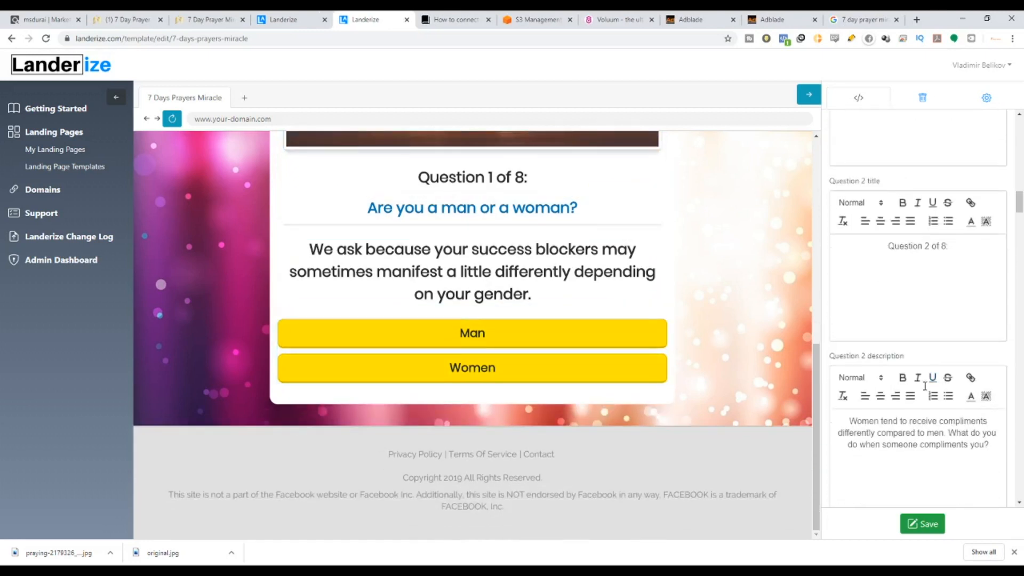
{"action": "left_click_drag", "start_coordinate": [866, 262], "coordinate": [952, 255]}
{"action": "scroll", "coordinate": [968, 298], "scroll_direction": "down", "scroll_amount": 3}
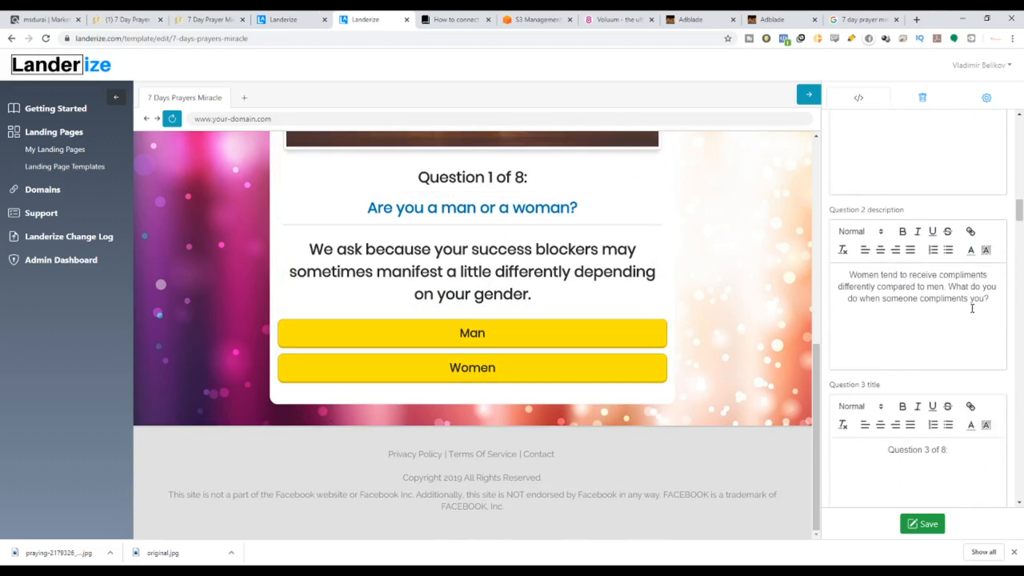
{"action": "left_click_drag", "start_coordinate": [832, 256], "coordinate": [1001, 285]}
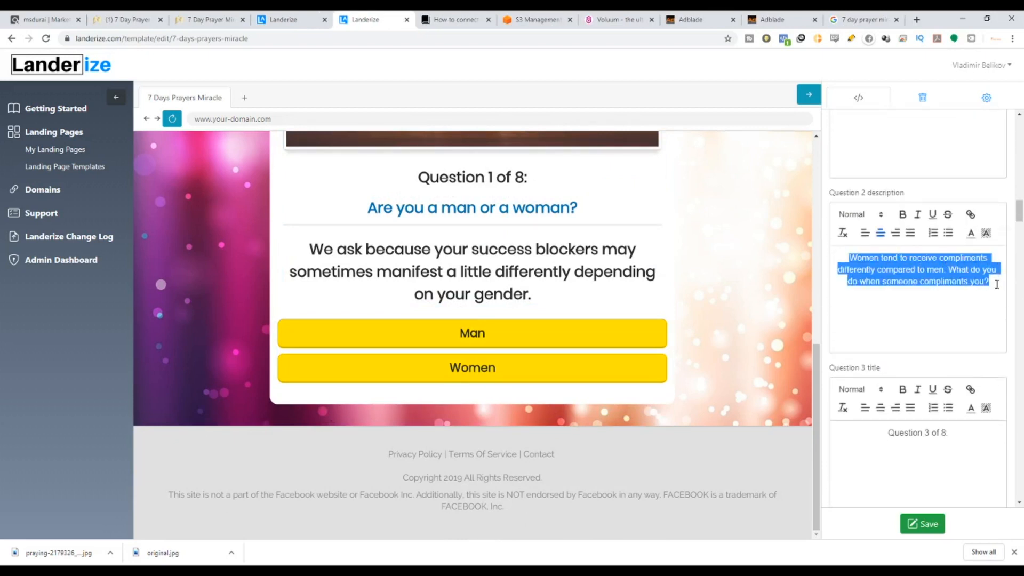
Clear the Question 2 title and description text.
{"action": "scroll", "coordinate": [906, 298], "scroll_direction": "up", "scroll_amount": 3}
{"action": "left_click_drag", "start_coordinate": [956, 246], "coordinate": [800, 255]}
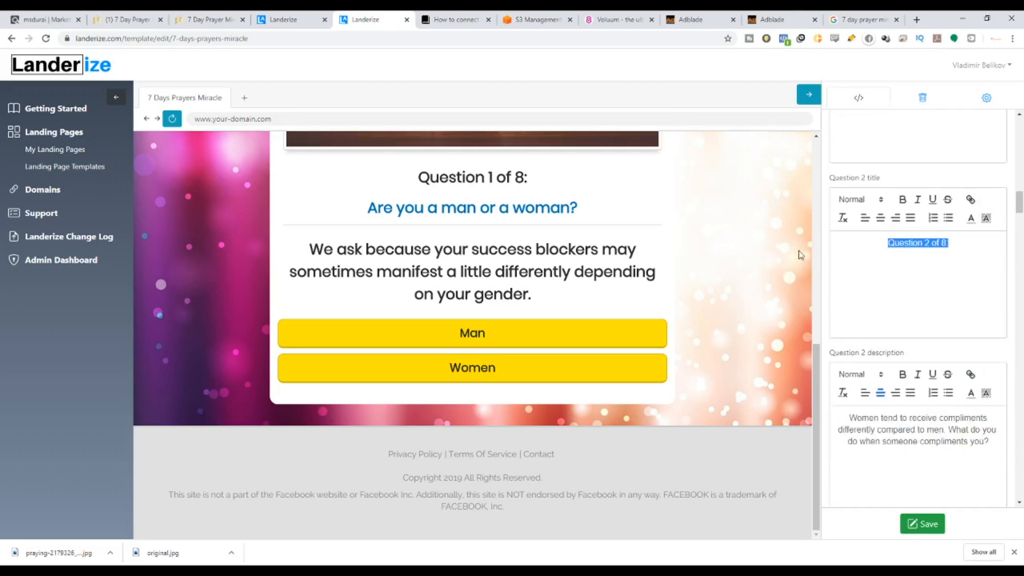
{"action": "key", "text": "BackSpace"}
{"action": "left_click_drag", "start_coordinate": [1001, 450], "coordinate": [800, 419]}
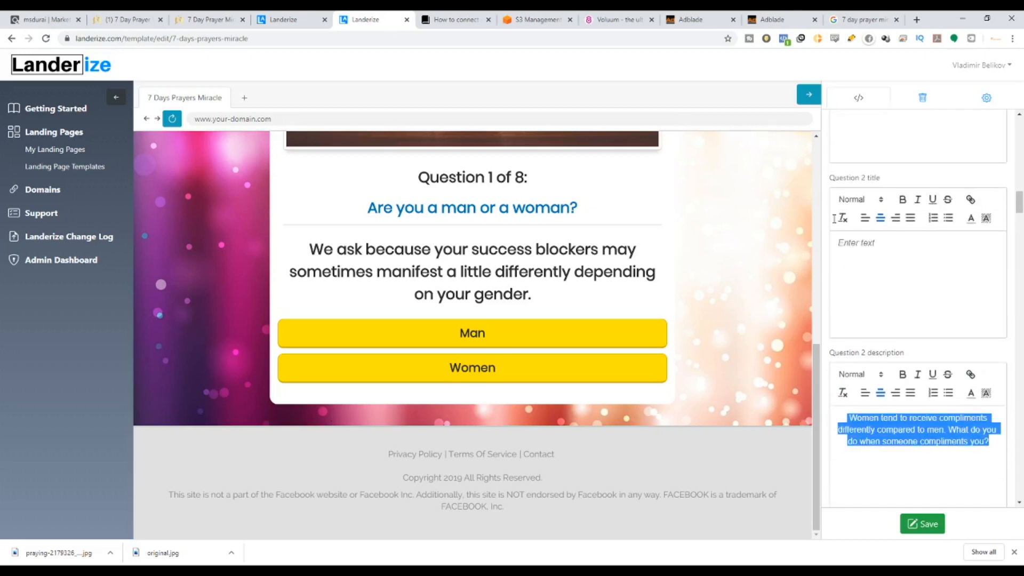
{"action": "key", "text": "BackSpace"}
{"action": "scroll", "coordinate": [966, 420], "scroll_direction": "down", "scroll_amount": 5}
Clear the Question 3 description and title text.
{"action": "left_click_drag", "start_coordinate": [971, 327], "coordinate": [836, 325]}
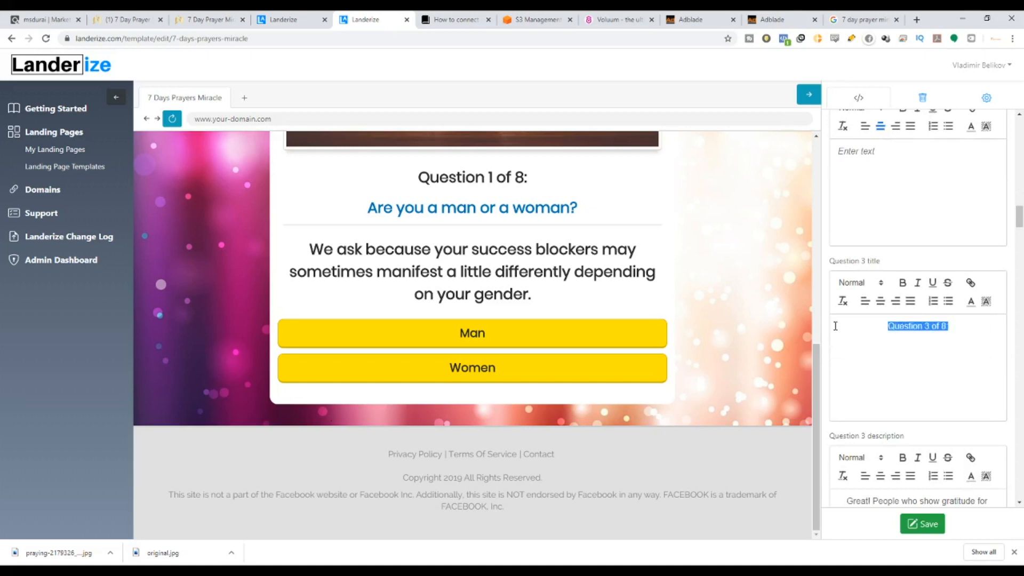
{"action": "scroll", "coordinate": [992, 385], "scroll_direction": "down", "scroll_amount": 1}
{"action": "scroll", "coordinate": [992, 385], "scroll_direction": "down", "scroll_amount": 3}
{"action": "left_click_drag", "start_coordinate": [896, 376], "coordinate": [833, 343]}
{"action": "key", "text": "BackSpace"}
{"action": "scroll", "coordinate": [975, 343], "scroll_direction": "up", "scroll_amount": 3}
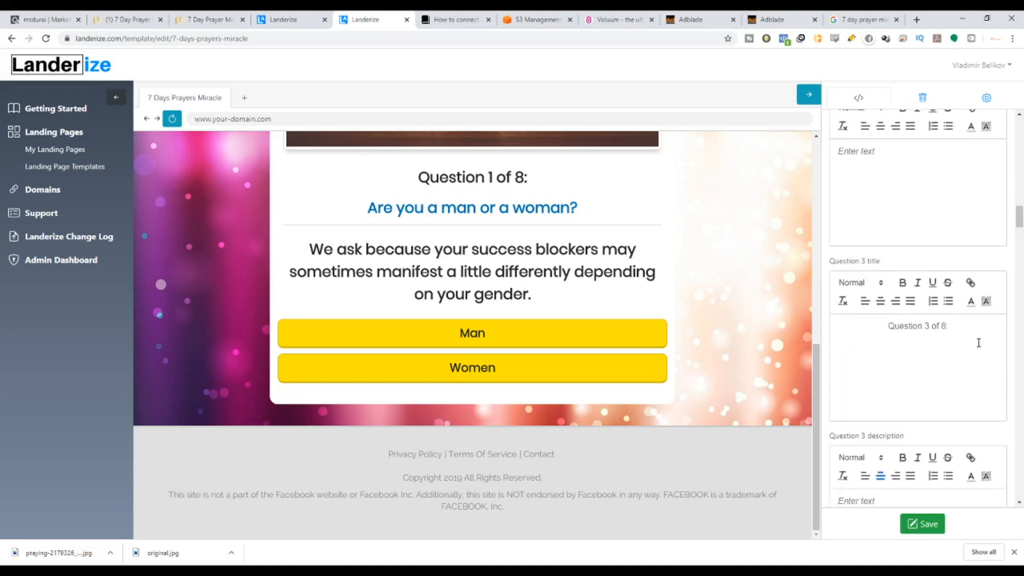
{"action": "left_click_drag", "start_coordinate": [979, 342], "coordinate": [843, 346]}
{"action": "key", "text": "BackSpace"}
{"action": "scroll", "coordinate": [907, 331], "scroll_direction": "down", "scroll_amount": 8}
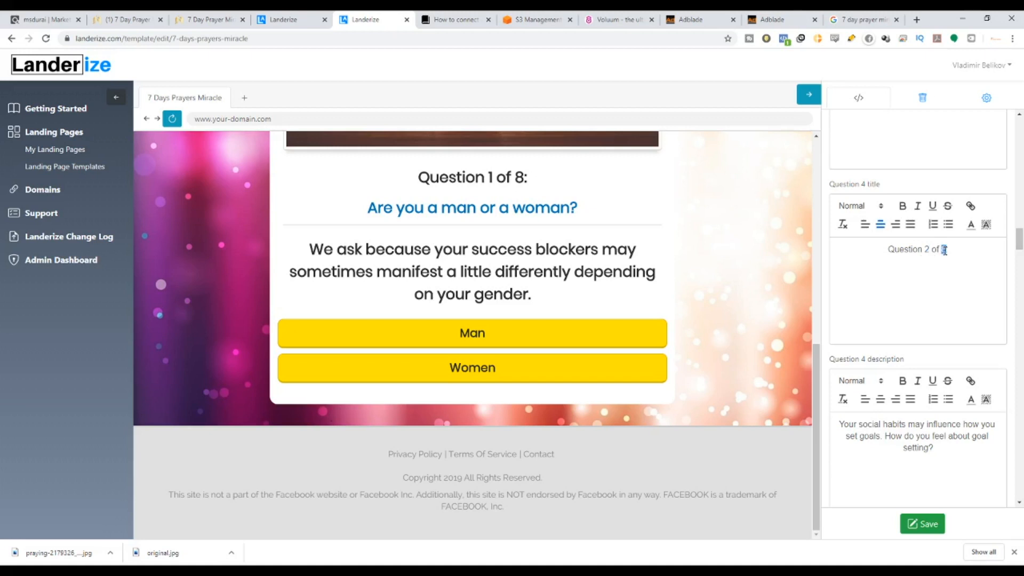
Change the number in the Question 5 title to 2.
{"action": "scroll", "coordinate": [969, 318], "scroll_direction": "down", "scroll_amount": 2}
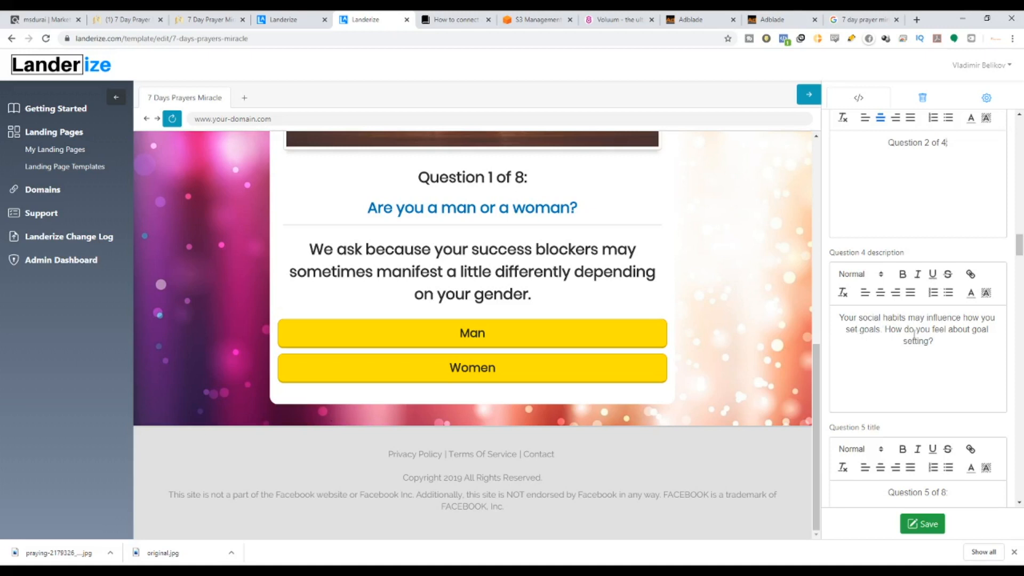
{"action": "scroll", "coordinate": [958, 334], "scroll_direction": "down", "scroll_amount": 4}
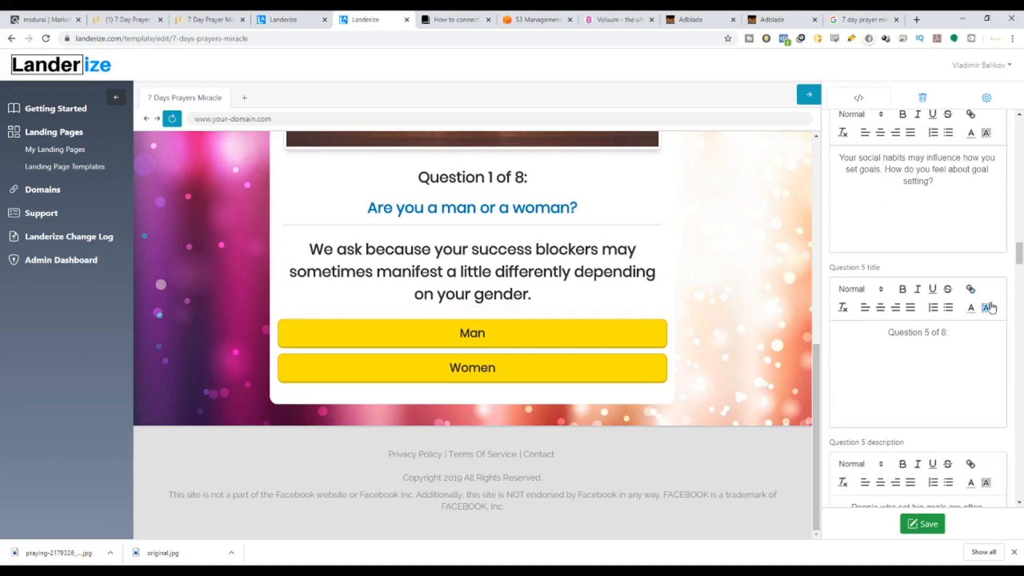
{"action": "scroll", "coordinate": [964, 364], "scroll_direction": "down", "scroll_amount": 1}
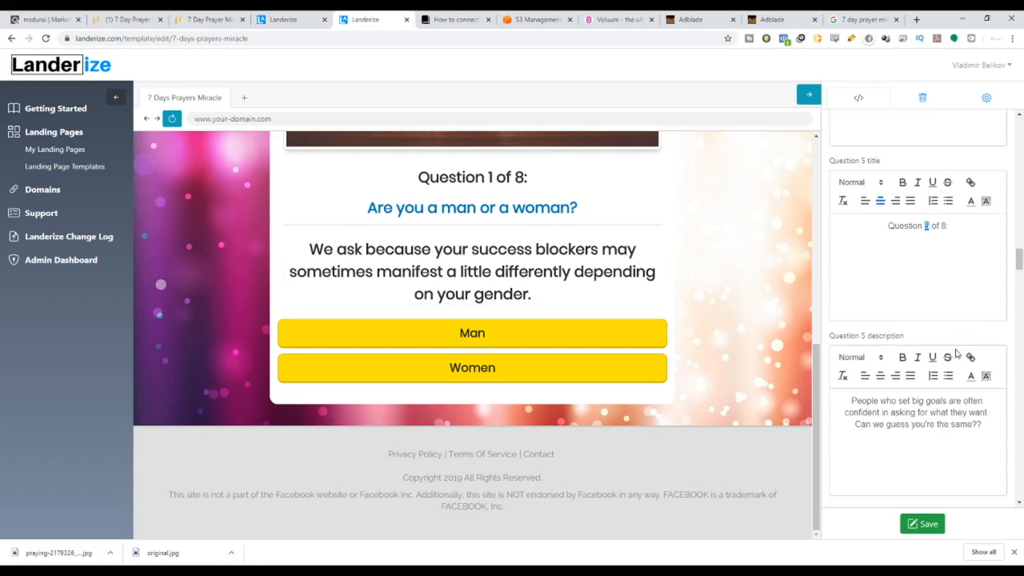
{"action": "type", "text": "2"}
{"action": "scroll", "coordinate": [950, 277], "scroll_direction": "down", "scroll_amount": 5}
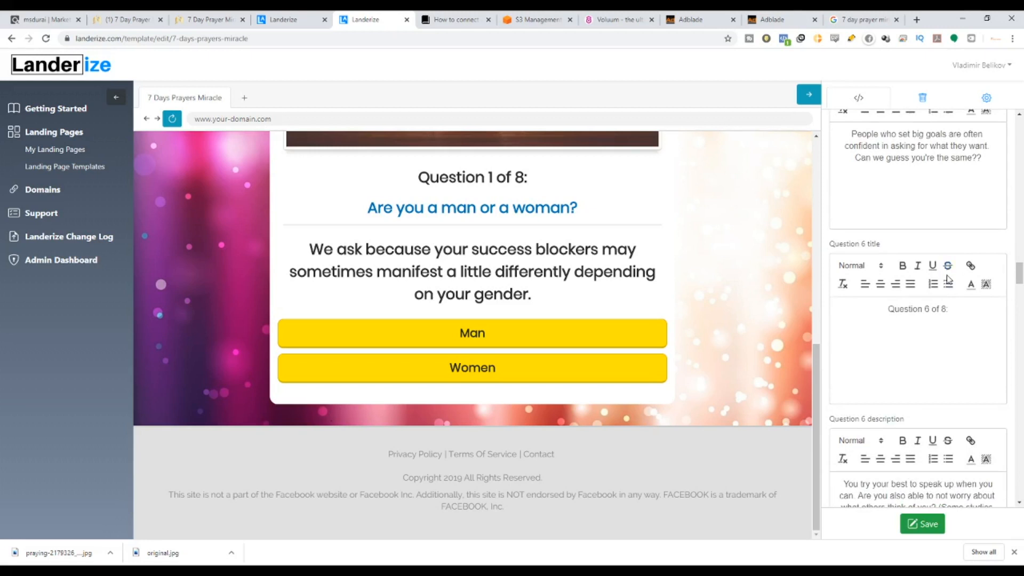
{"action": "scroll", "coordinate": [948, 278], "scroll_direction": "down", "scroll_amount": 4}
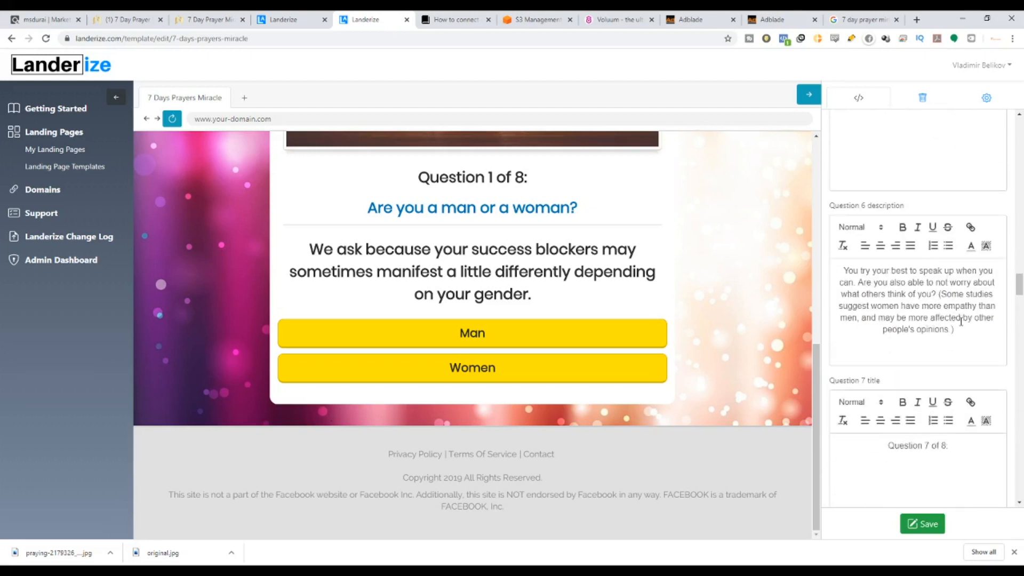
Delete the Question 6 description and title text.
{"action": "key", "text": "ctrl+a"}
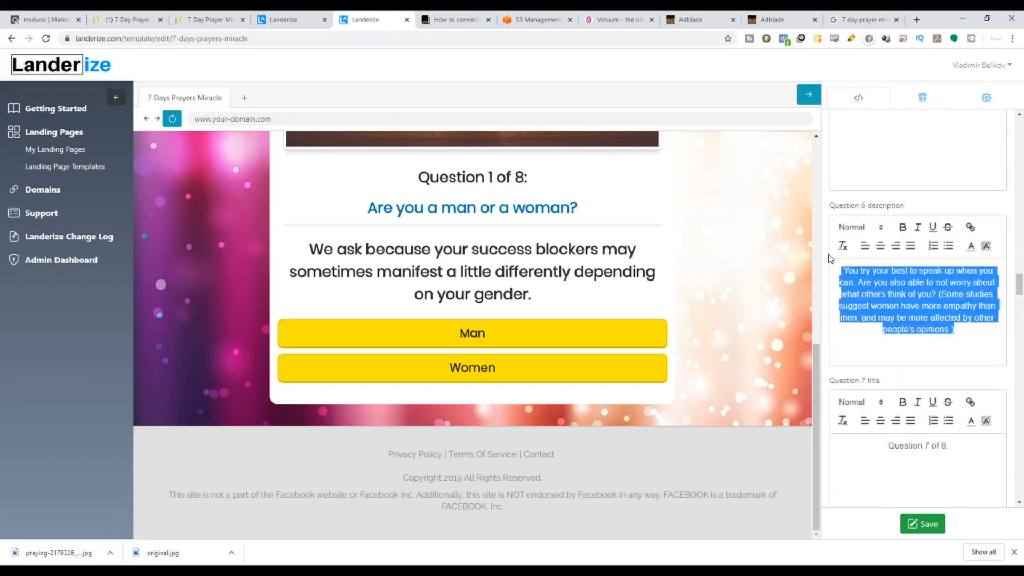
{"action": "scroll", "coordinate": [964, 218], "scroll_direction": "up", "scroll_amount": 2}
{"action": "key", "text": "BackSpace"}
{"action": "left_click", "coordinate": [964, 218]}
{"action": "key", "text": "ctrl+a"}
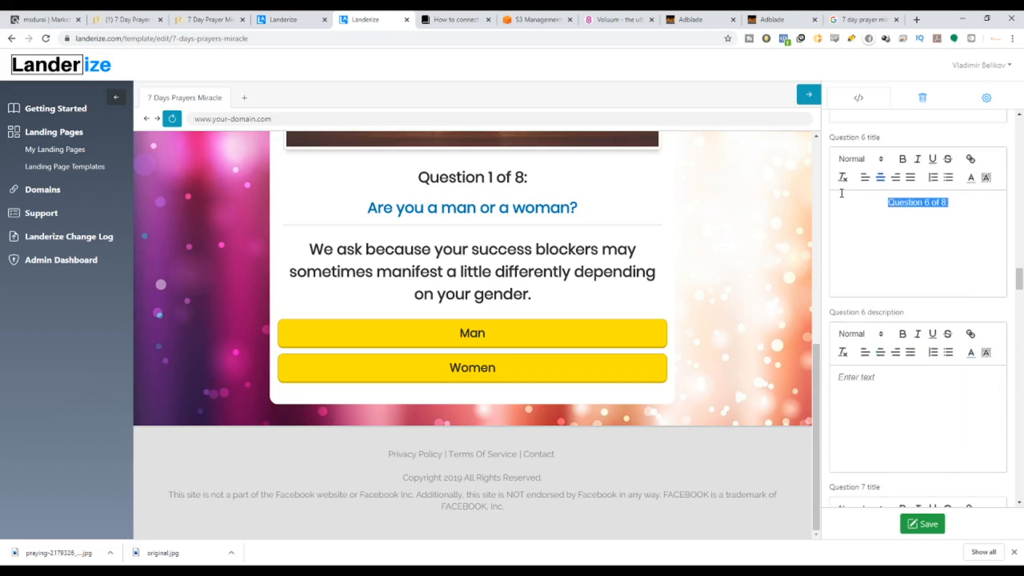
{"action": "key", "text": "BackSpace"}
{"action": "scroll", "coordinate": [964, 375], "scroll_direction": "up", "scroll_amount": 5}
Delete the Question 8 description and title text.
{"action": "scroll", "coordinate": [963, 376], "scroll_direction": "down", "scroll_amount": 10}
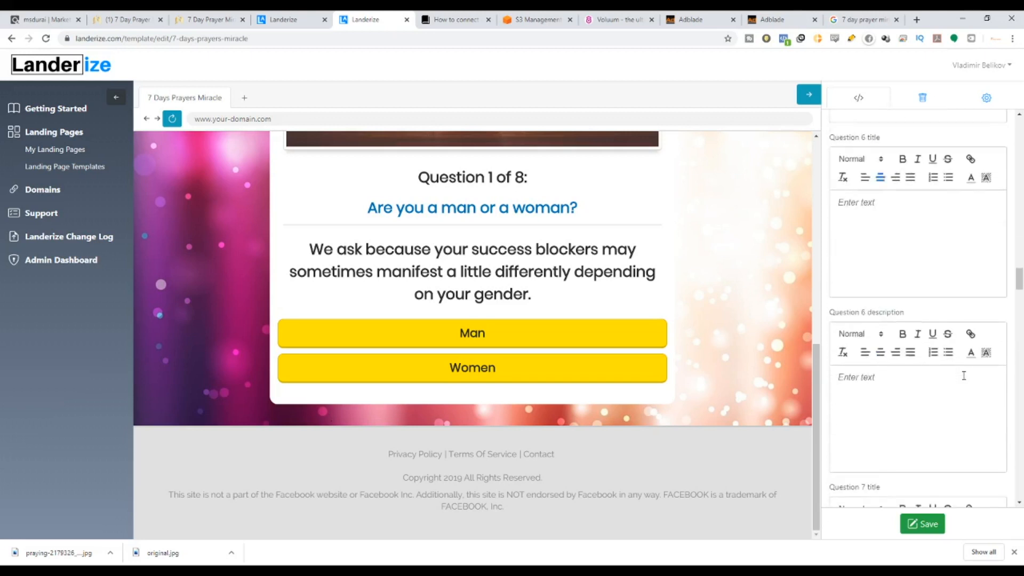
{"action": "scroll", "coordinate": [962, 352], "scroll_direction": "down", "scroll_amount": 1}
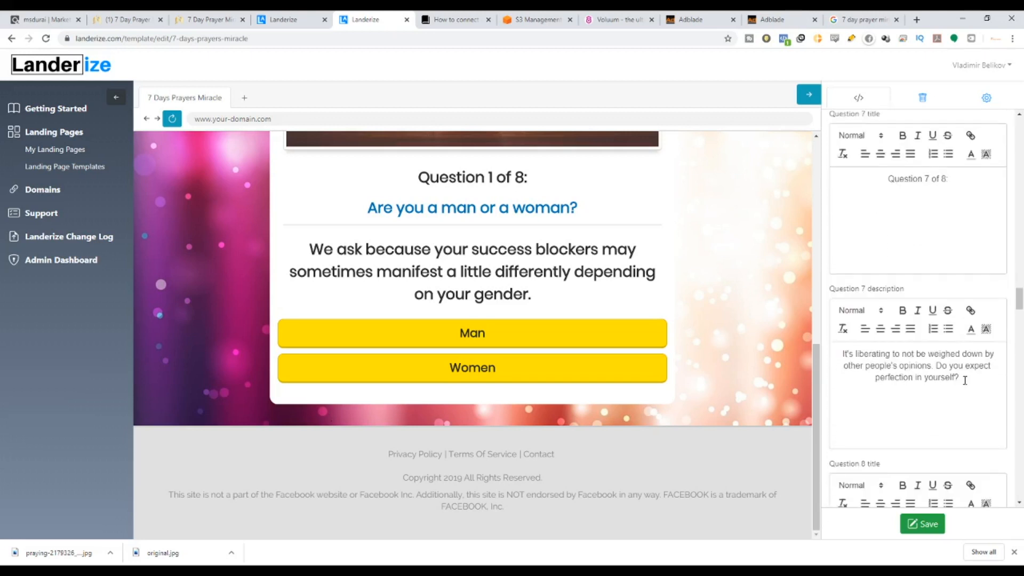
{"action": "scroll", "coordinate": [967, 382], "scroll_direction": "down", "scroll_amount": 10}
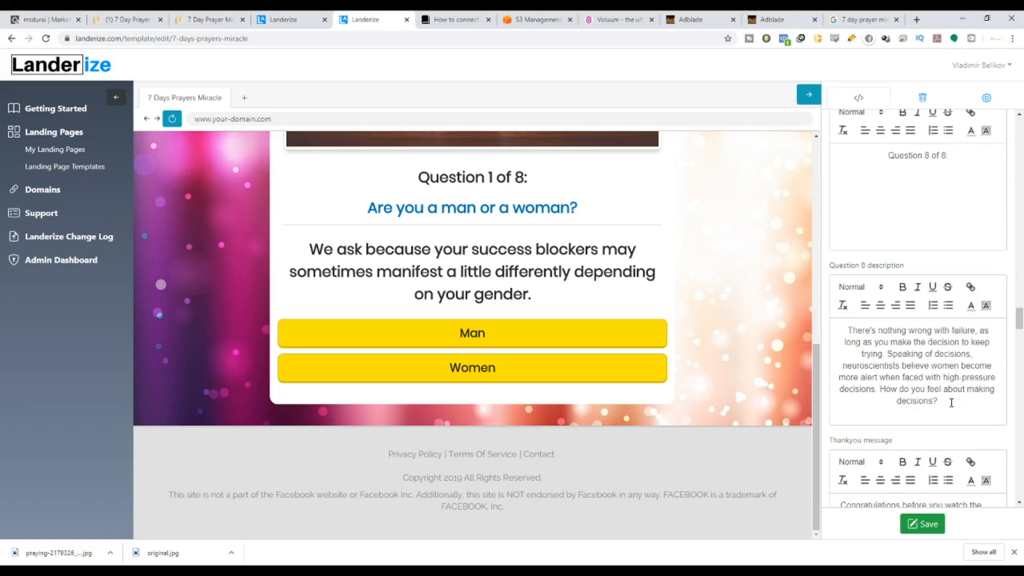
{"action": "key", "text": "ctrl+a"}
{"action": "key", "text": "BackSpace"}
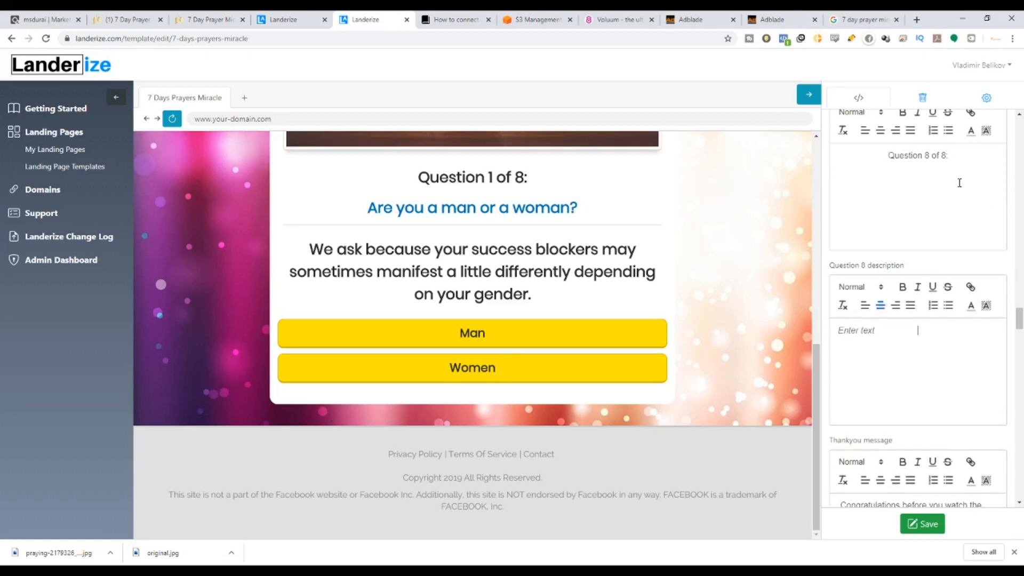
{"action": "left_click_drag", "start_coordinate": [951, 156], "coordinate": [867, 153]}
{"action": "key", "text": "BackSpace"}
Make the Question 7 title read 'Question 4 of 4'.
{"action": "scroll", "coordinate": [975, 276], "scroll_direction": "up", "scroll_amount": 1}
{"action": "scroll", "coordinate": [975, 276], "scroll_direction": "up", "scroll_amount": 6}
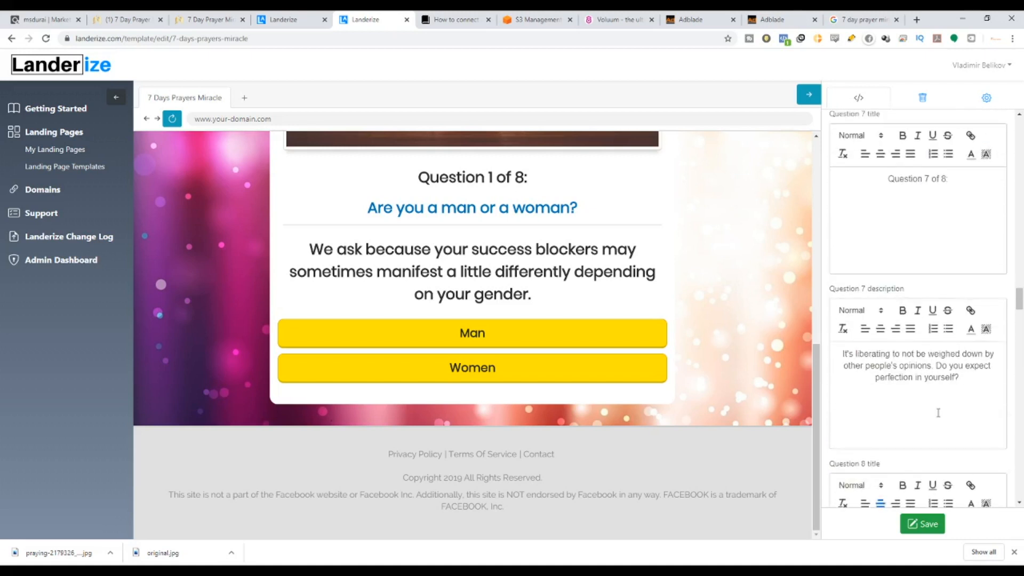
{"action": "scroll", "coordinate": [937, 347], "scroll_direction": "up", "scroll_amount": 3}
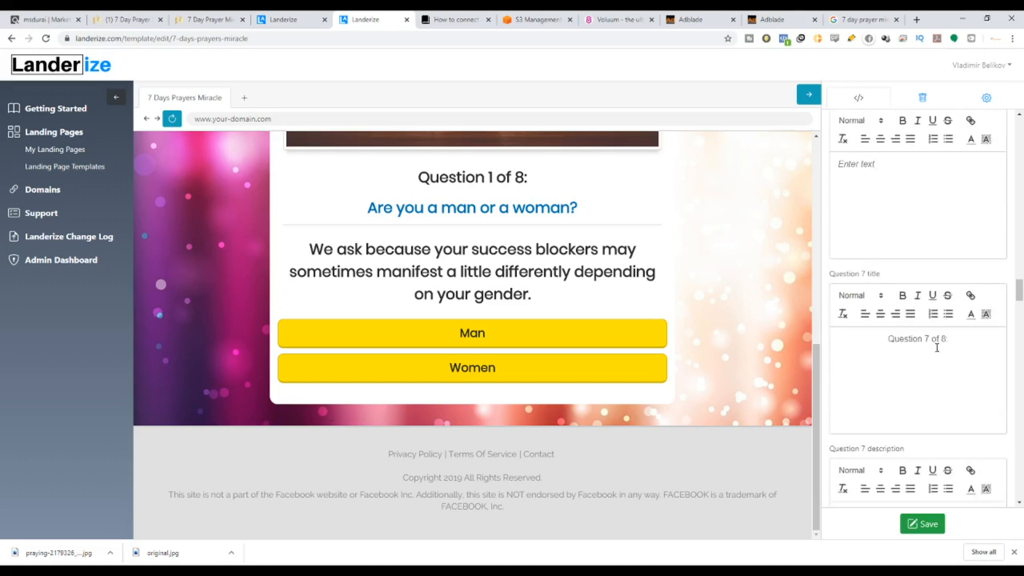
{"action": "type", "text": "4"}
{"action": "key", "text": "BackSpace"}
{"action": "type", "text": "4"}
{"action": "scroll", "coordinate": [954, 350], "scroll_direction": "down", "scroll_amount": 15}
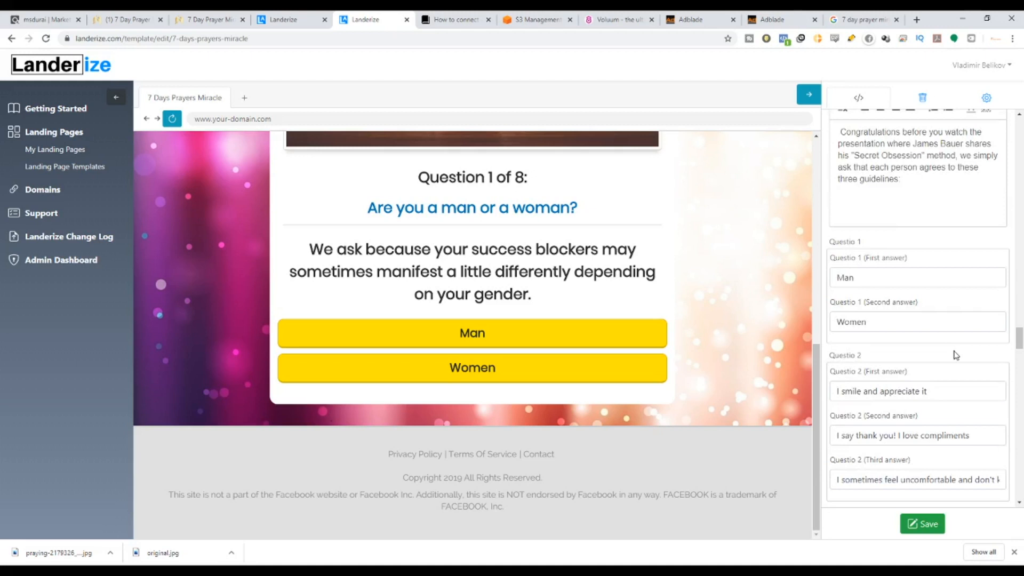
{"action": "scroll", "coordinate": [892, 258], "scroll_direction": "down", "scroll_amount": 2}
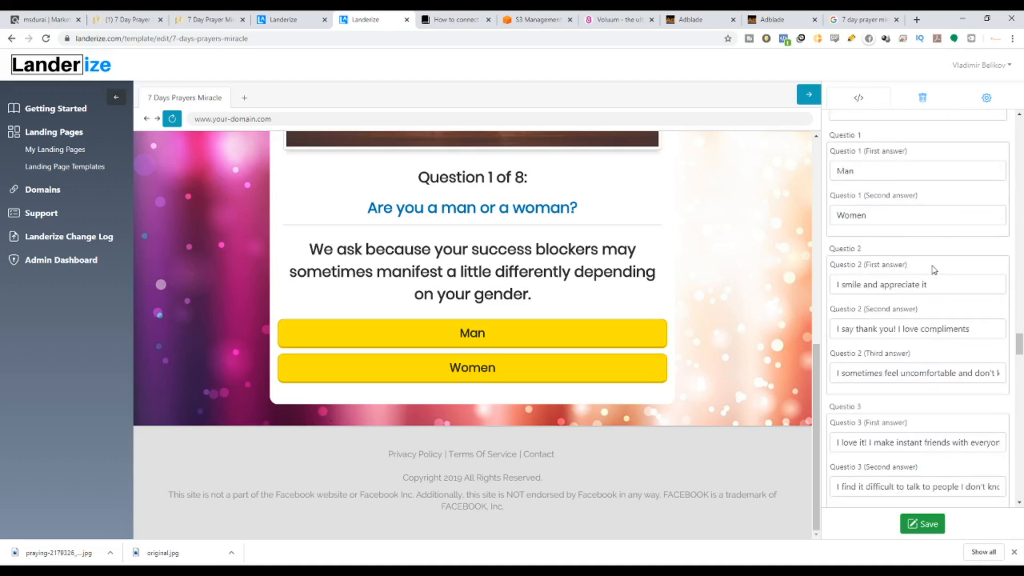
{"action": "scroll", "coordinate": [933, 269], "scroll_direction": "down", "scroll_amount": 4}
{"action": "scroll", "coordinate": [928, 267], "scroll_direction": "up", "scroll_amount": 3}
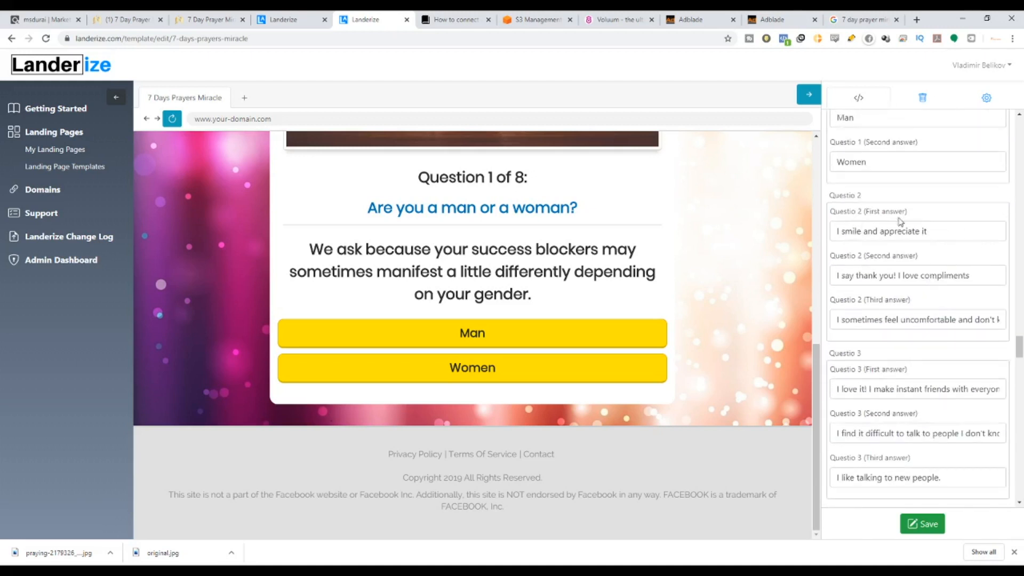
Delete all three Question 2 answers.
{"action": "triple_click", "coordinate": [949, 234]}
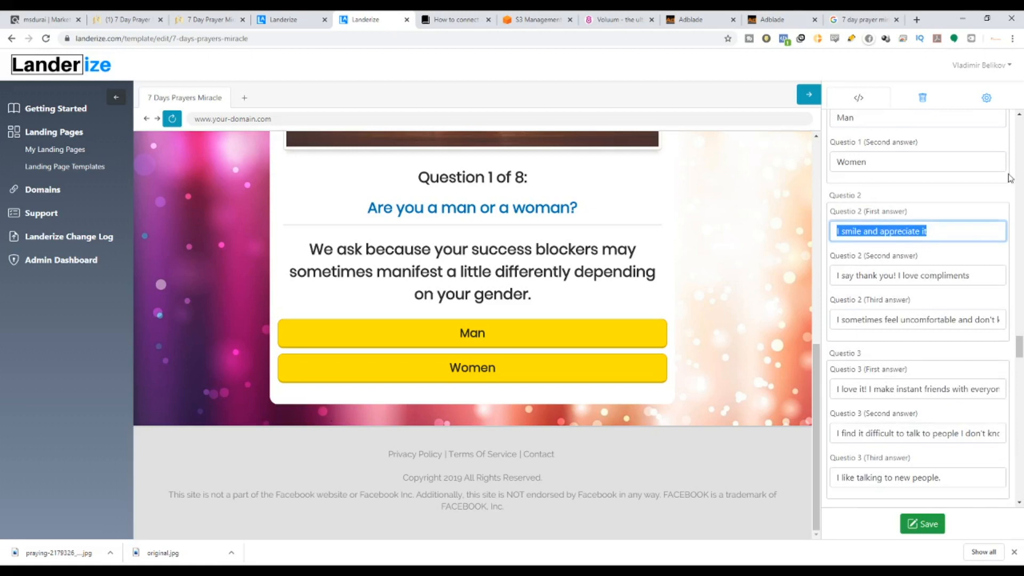
{"action": "key", "text": "BackSpace"}
{"action": "triple_click", "coordinate": [988, 274]}
{"action": "key", "text": "BackSpace"}
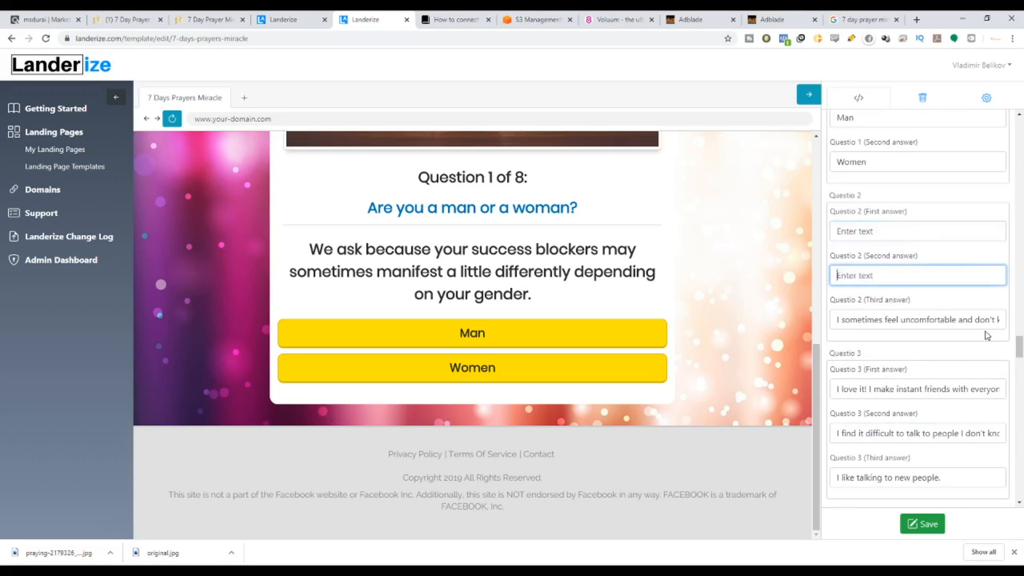
{"action": "triple_click", "coordinate": [863, 320]}
{"action": "key", "text": "BackSpace"}
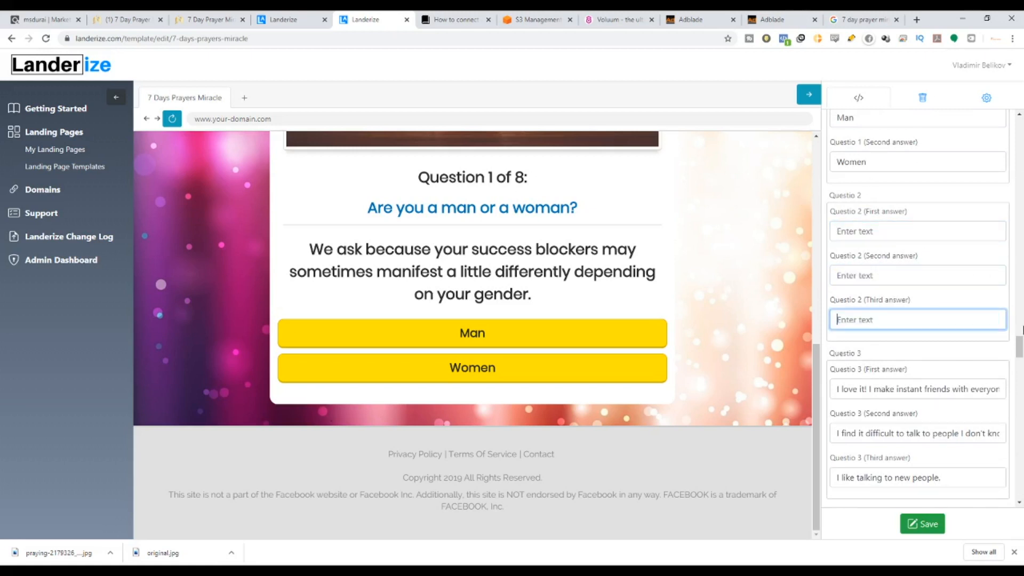
{"action": "scroll", "coordinate": [915, 413], "scroll_direction": "down", "scroll_amount": 2}
Delete all three Question 3 answers.
{"action": "triple_click", "coordinate": [835, 282]}
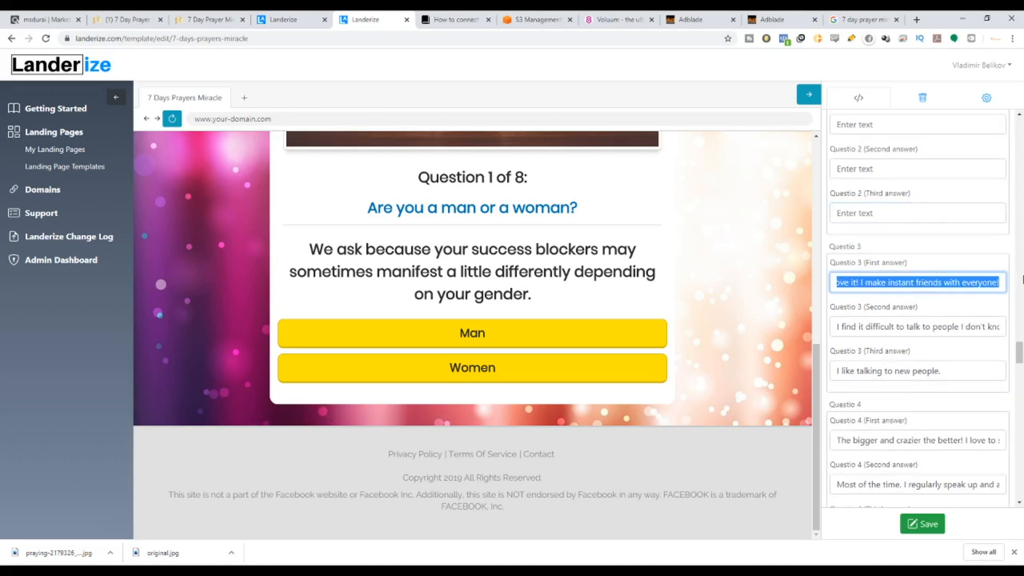
{"action": "key", "text": "BackSpace"}
{"action": "triple_click", "coordinate": [833, 326]}
{"action": "key", "text": "BackSpace"}
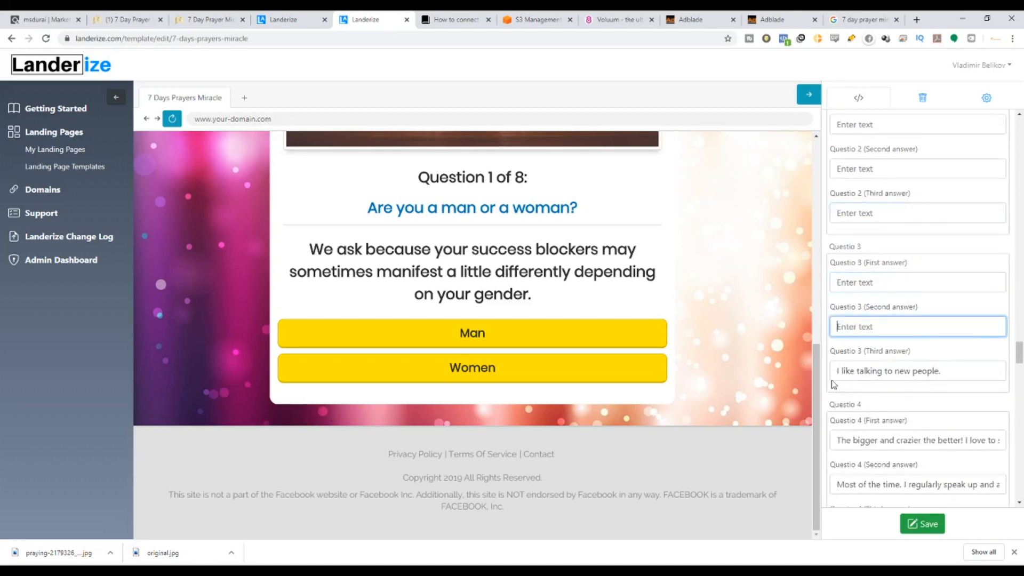
{"action": "left_click_drag", "start_coordinate": [836, 369], "coordinate": [1017, 370]}
{"action": "key", "text": "BackSpace"}
{"action": "scroll", "coordinate": [945, 414], "scroll_direction": "down", "scroll_amount": 5}
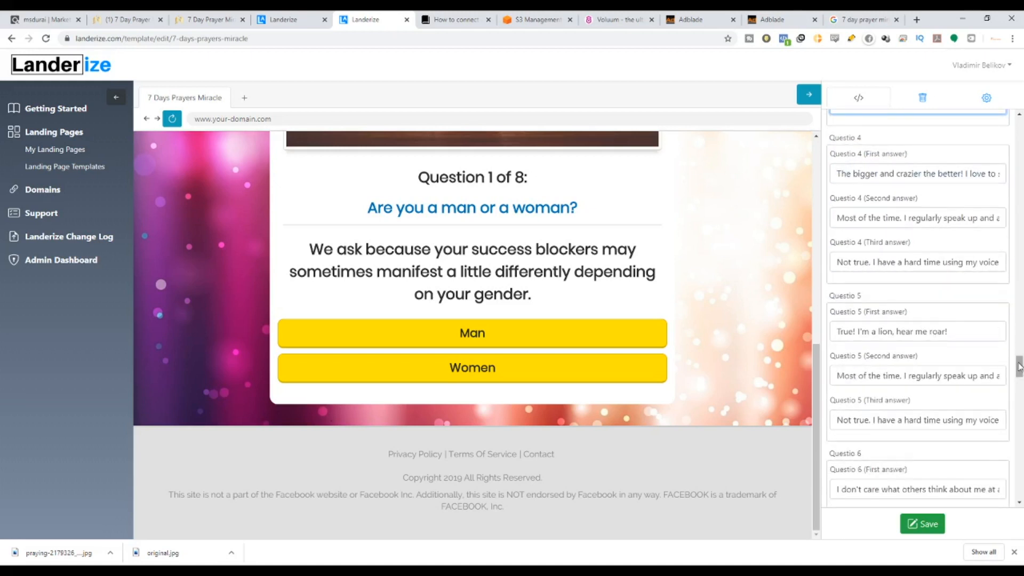
{"action": "mouse_move", "coordinate": [1019, 367]}
{"action": "left_mouse_down"}
{"action": "mouse_move", "coordinate": [1012, 221]}
{"action": "mouse_move", "coordinate": [1020, 367]}
{"action": "left_mouse_up"}
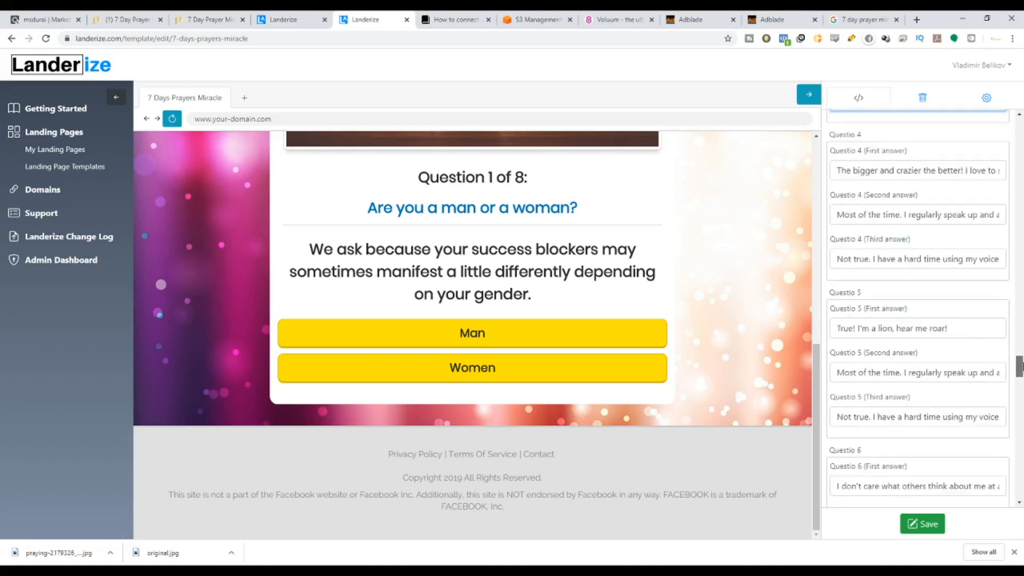
Empty the three Question 6 answer fields.
{"action": "scroll", "coordinate": [961, 320], "scroll_direction": "down", "scroll_amount": 5}
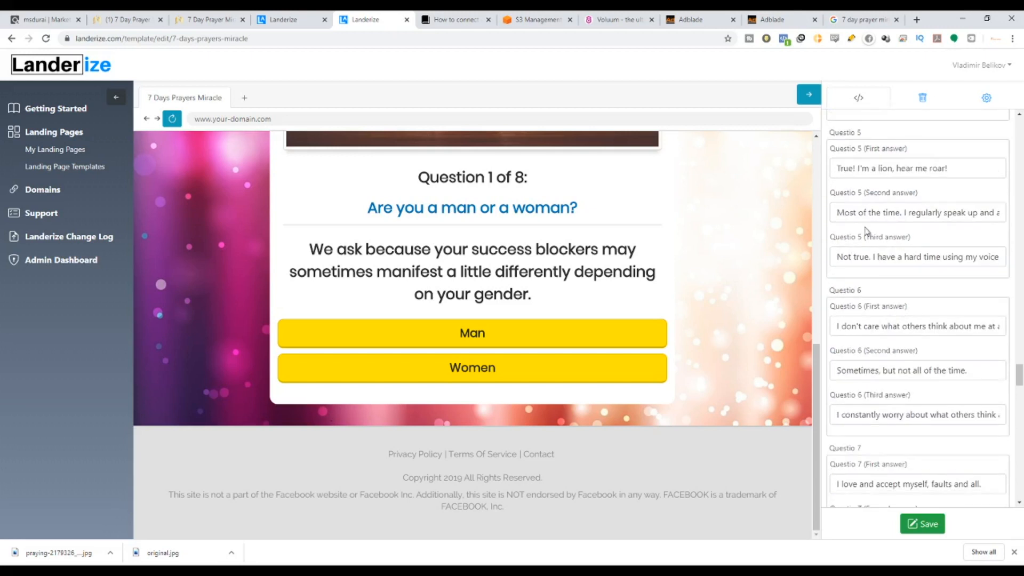
{"action": "left_click", "coordinate": [840, 220]}
{"action": "key", "text": "ctrl+a"}
{"action": "key", "text": "BackSpace"}
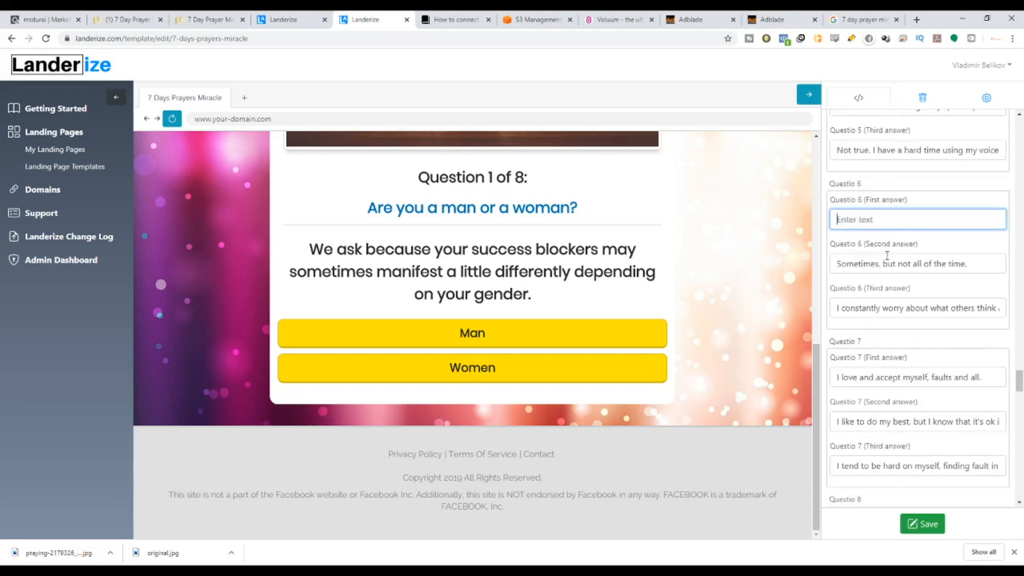
{"action": "left_click", "coordinate": [838, 262]}
{"action": "key", "text": "ctrl+a"}
{"action": "key", "text": "BackSpace"}
{"action": "left_click", "coordinate": [960, 309]}
{"action": "key", "text": "ctrl+a"}
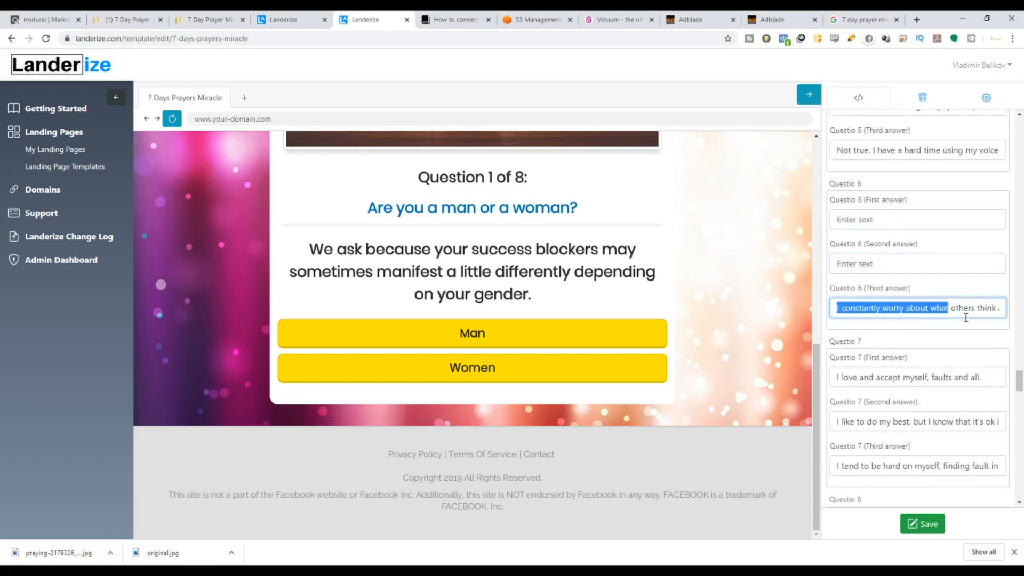
{"action": "key", "text": "BackSpace"}
{"action": "left_click_drag", "start_coordinate": [1019, 381], "coordinate": [1019, 401]}
Clear the three Question 8 answers and save the template.
{"action": "left_click_drag", "start_coordinate": [840, 260], "coordinate": [943, 260]}
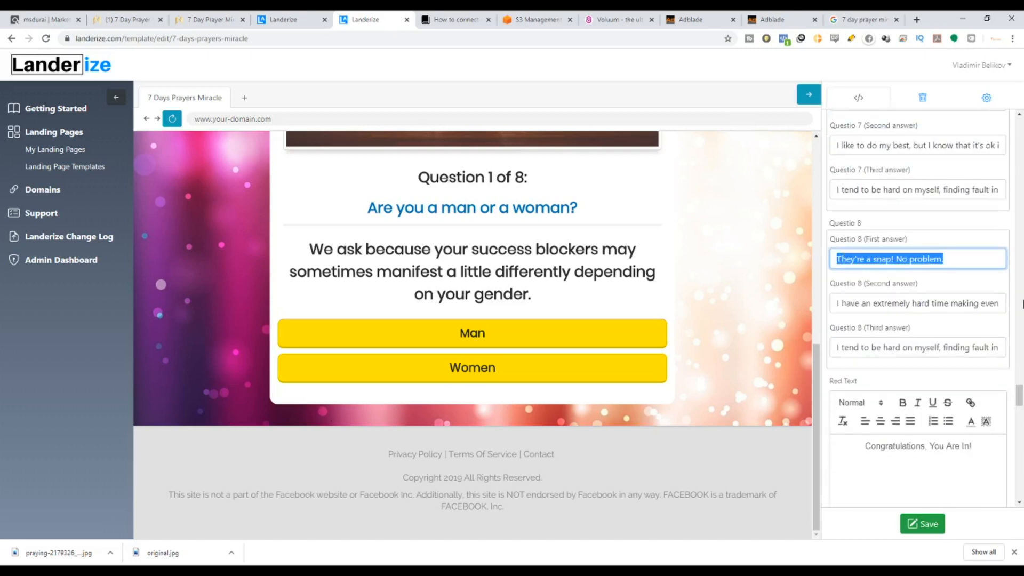
{"action": "key", "text": "BackSpace"}
{"action": "left_click_drag", "start_coordinate": [834, 302], "coordinate": [996, 318]}
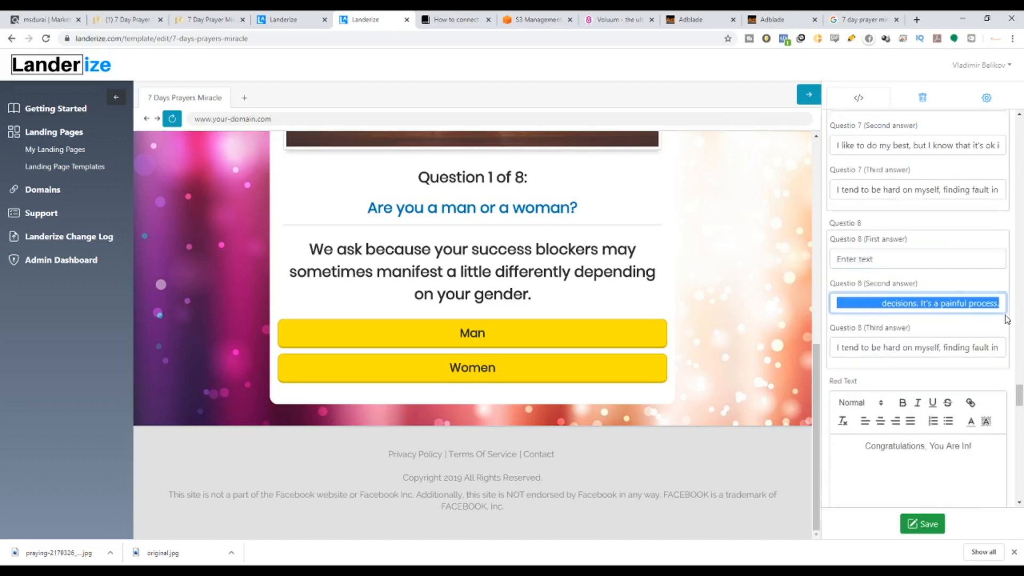
{"action": "key", "text": "BackSpace"}
{"action": "left_click_drag", "start_coordinate": [835, 344], "coordinate": [992, 349]}
{"action": "key", "text": "BackSpace"}
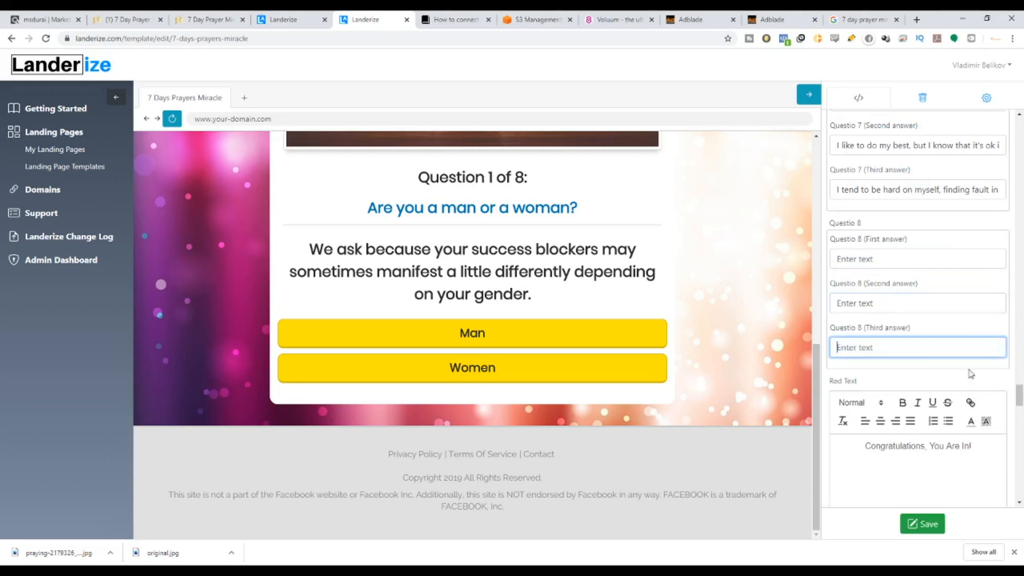
{"action": "scroll", "coordinate": [954, 426], "scroll_direction": "down", "scroll_amount": 1}
{"action": "left_click", "coordinate": [917, 523]}
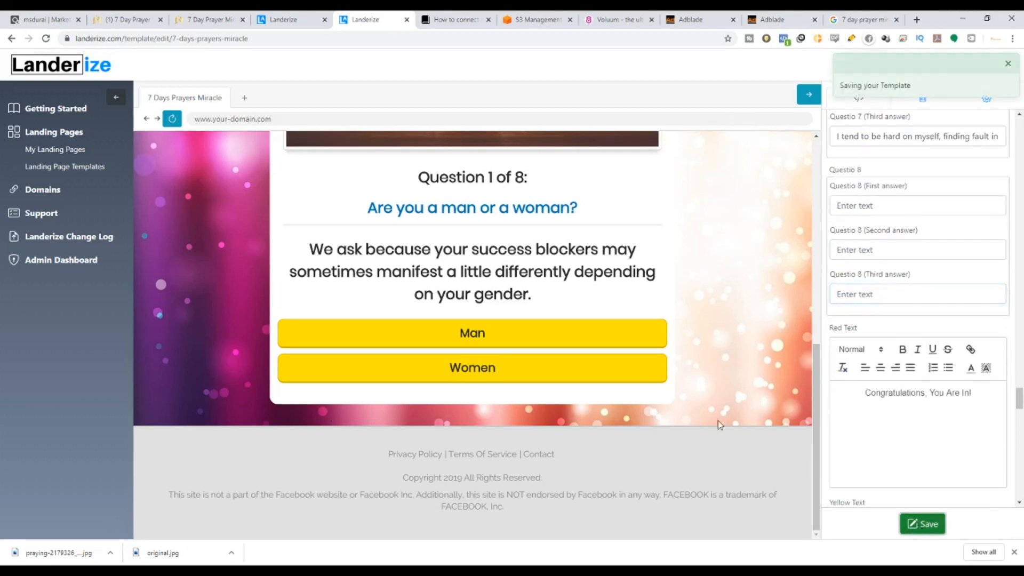
Change the first quiz title to 'Question 1 of 4' and save.
{"action": "scroll", "coordinate": [445, 247], "scroll_direction": "up", "scroll_amount": 3}
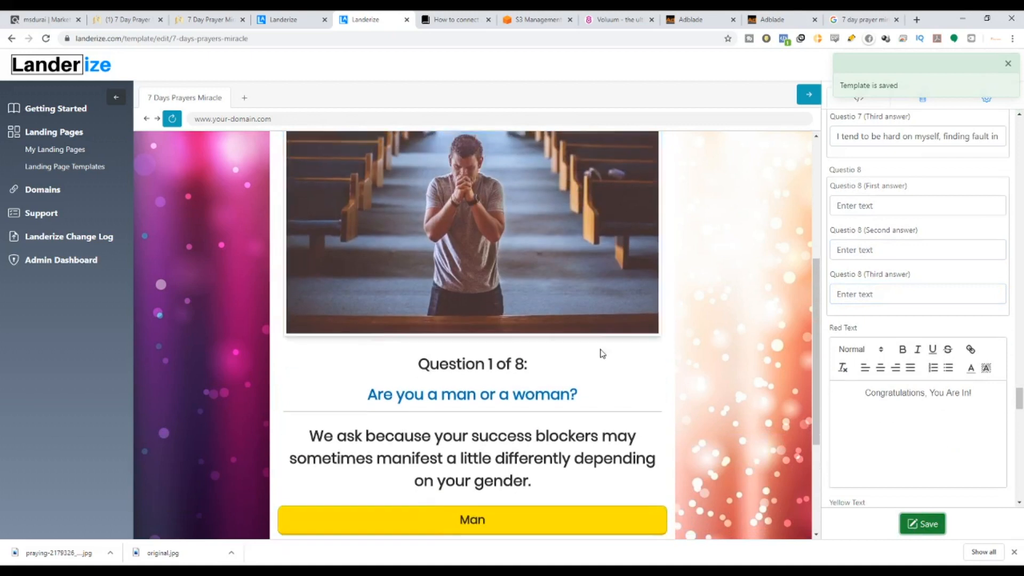
{"action": "scroll", "coordinate": [512, 484], "scroll_direction": "down", "scroll_amount": 2}
{"action": "scroll", "coordinate": [926, 334], "scroll_direction": "up", "scroll_amount": 15}
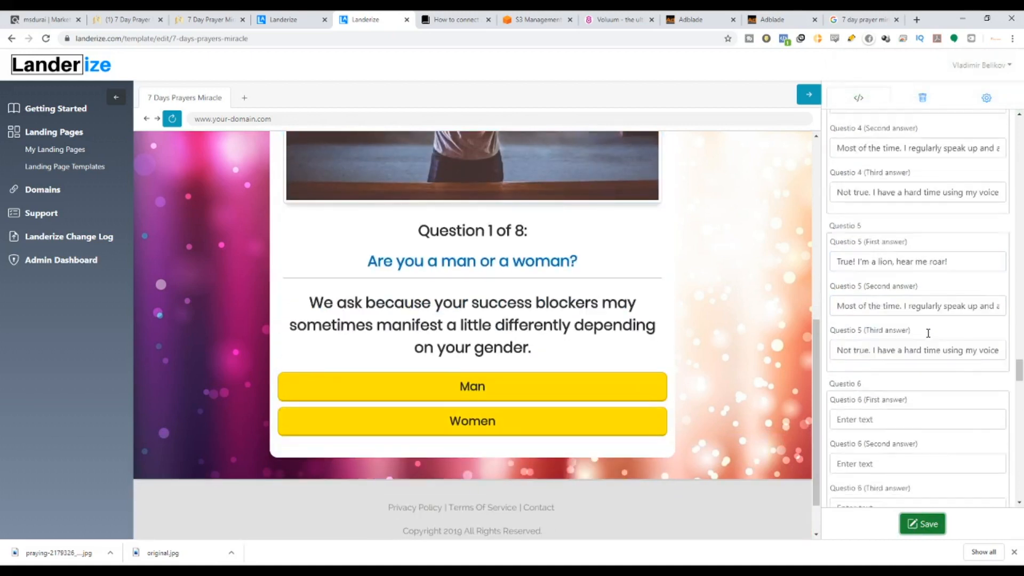
{"action": "scroll", "coordinate": [984, 352], "scroll_direction": "up", "scroll_amount": 10}
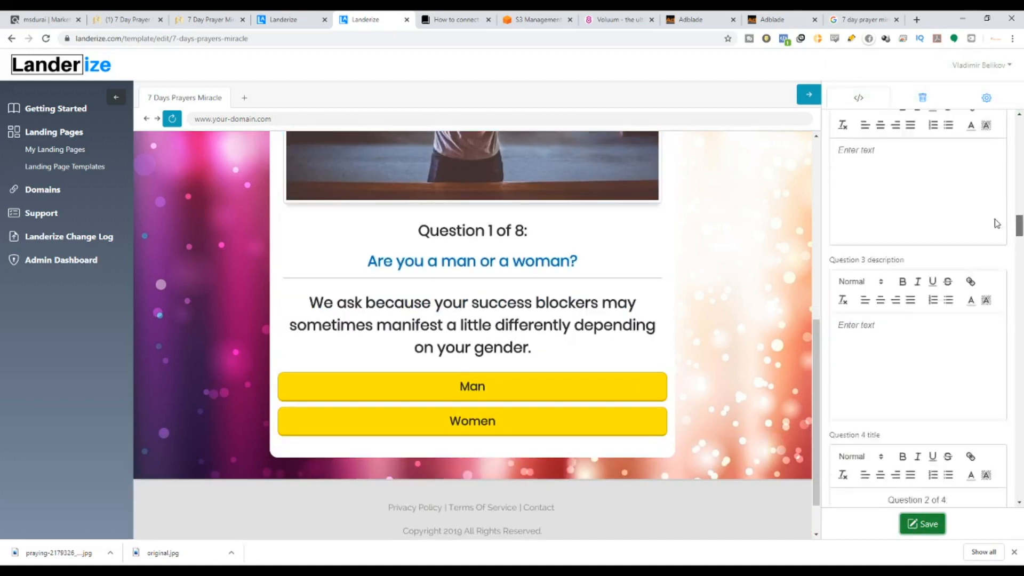
{"action": "scroll", "coordinate": [992, 207], "scroll_direction": "up", "scroll_amount": 10}
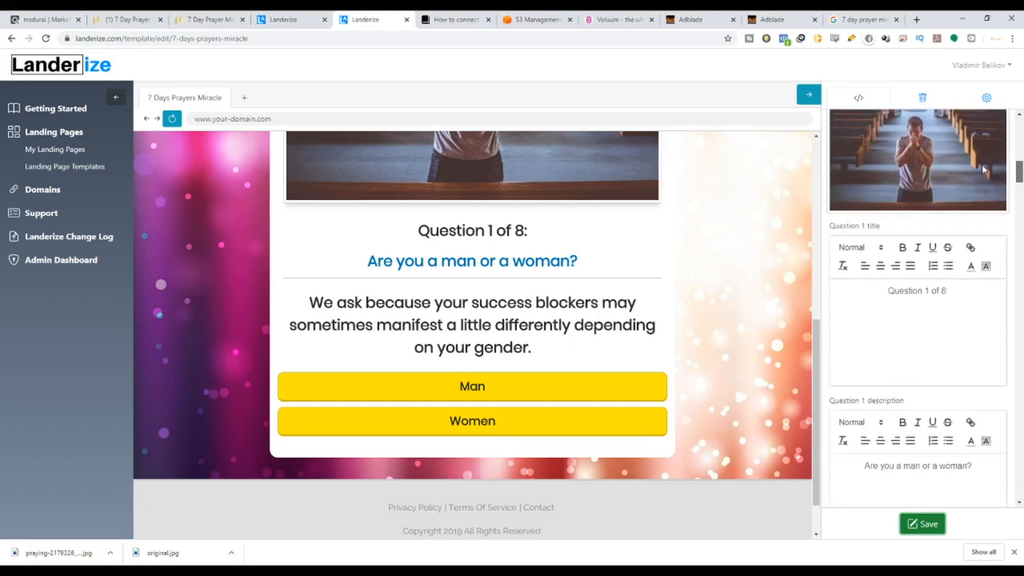
{"action": "left_click_drag", "start_coordinate": [938, 301], "coordinate": [944, 303]}
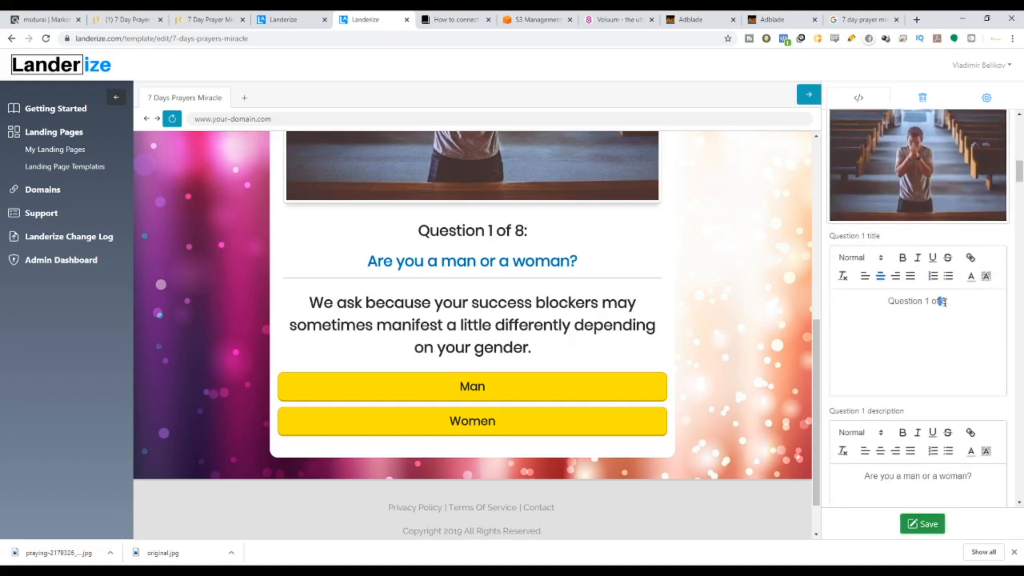
{"action": "key", "text": "BackSpace"}
{"action": "type", "text": "4"}
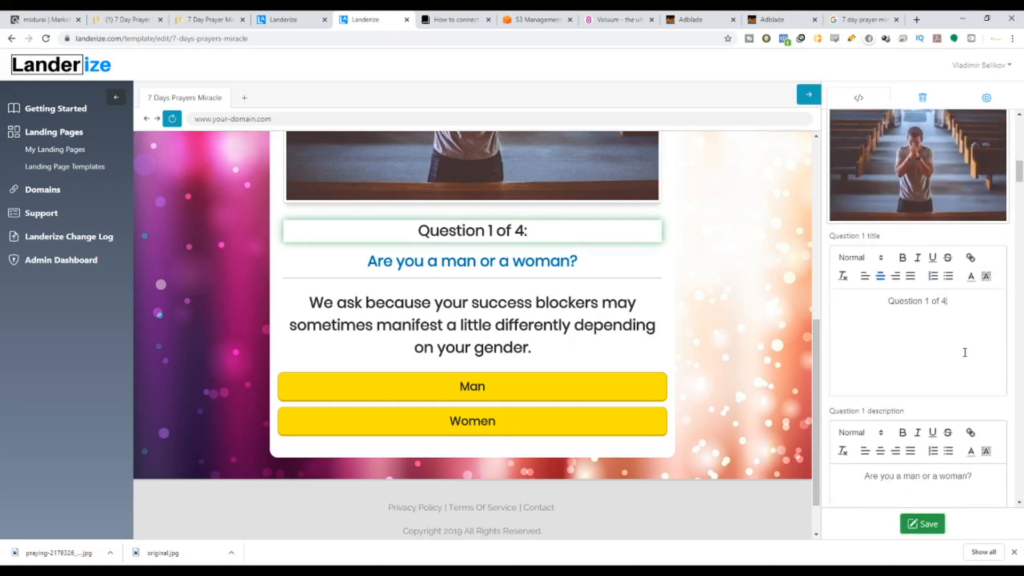
{"action": "left_click", "coordinate": [922, 524]}
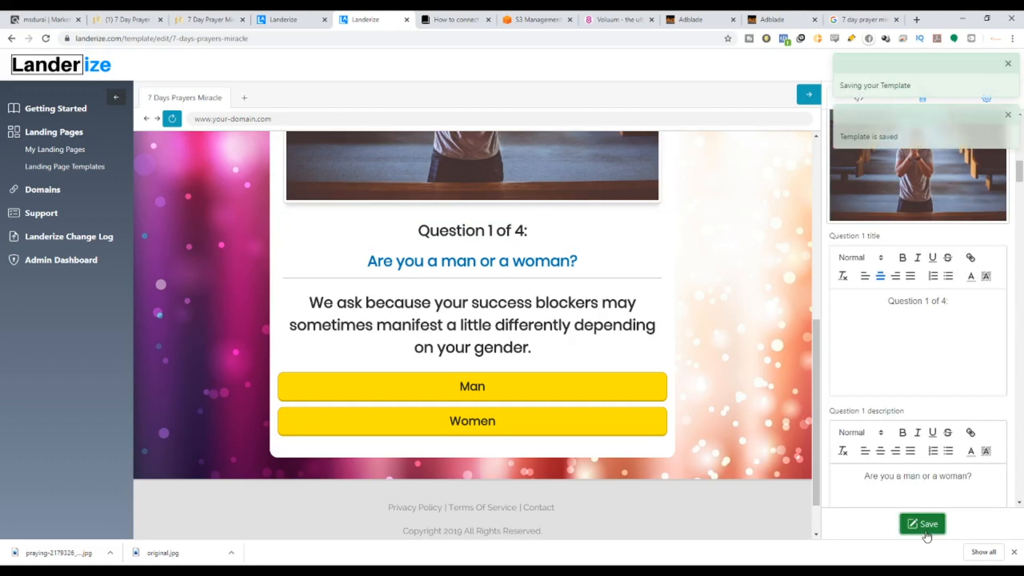
Answer 'Man' in the preview to reach the goal-setting question, Question 2 of 4.
{"action": "scroll", "coordinate": [542, 265], "scroll_direction": "up", "scroll_amount": 2}
{"action": "scroll", "coordinate": [444, 356], "scroll_direction": "down", "scroll_amount": 1}
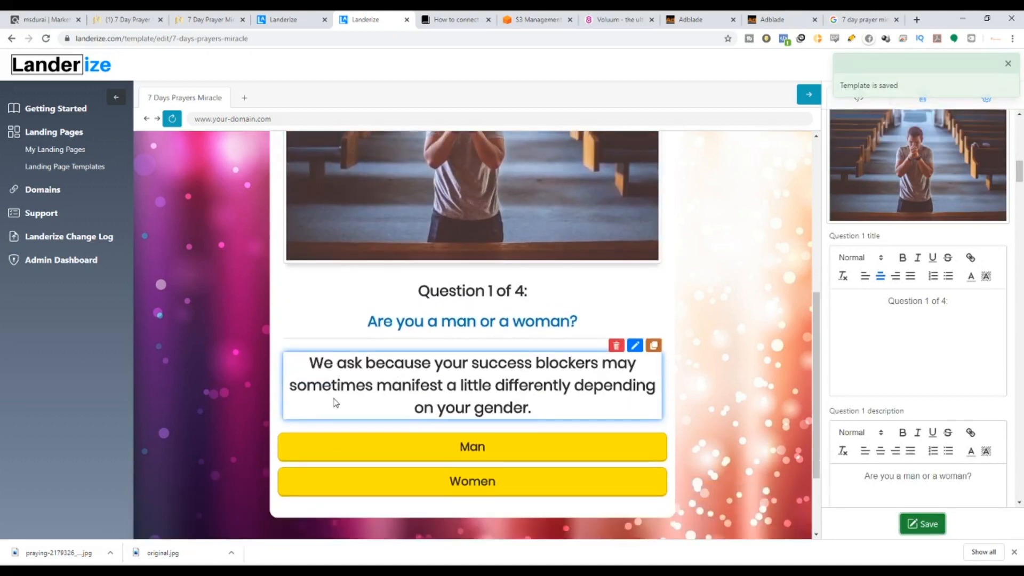
{"action": "left_click", "coordinate": [493, 451]}
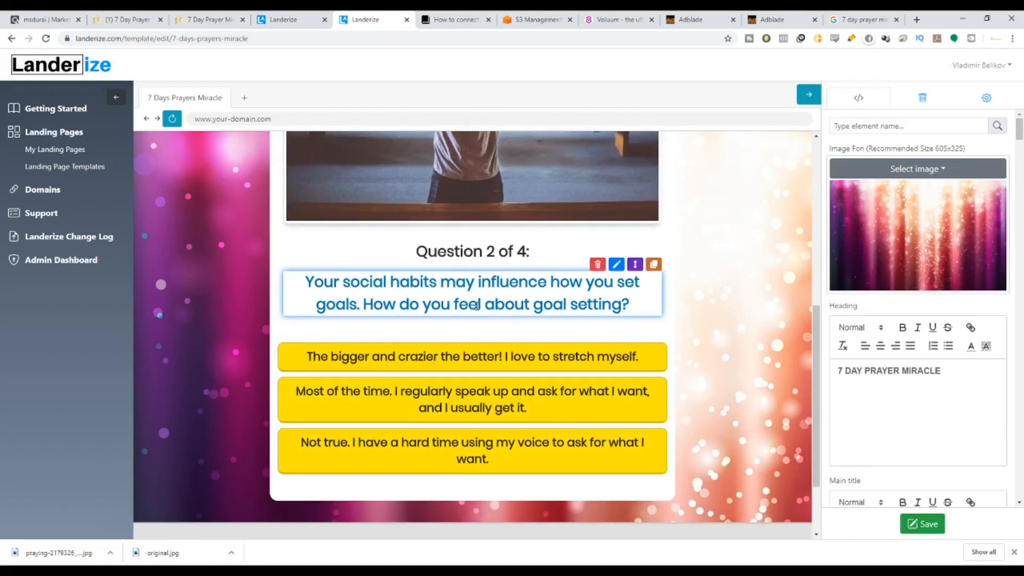
{"action": "scroll", "coordinate": [559, 354], "scroll_direction": "down", "scroll_amount": 2}
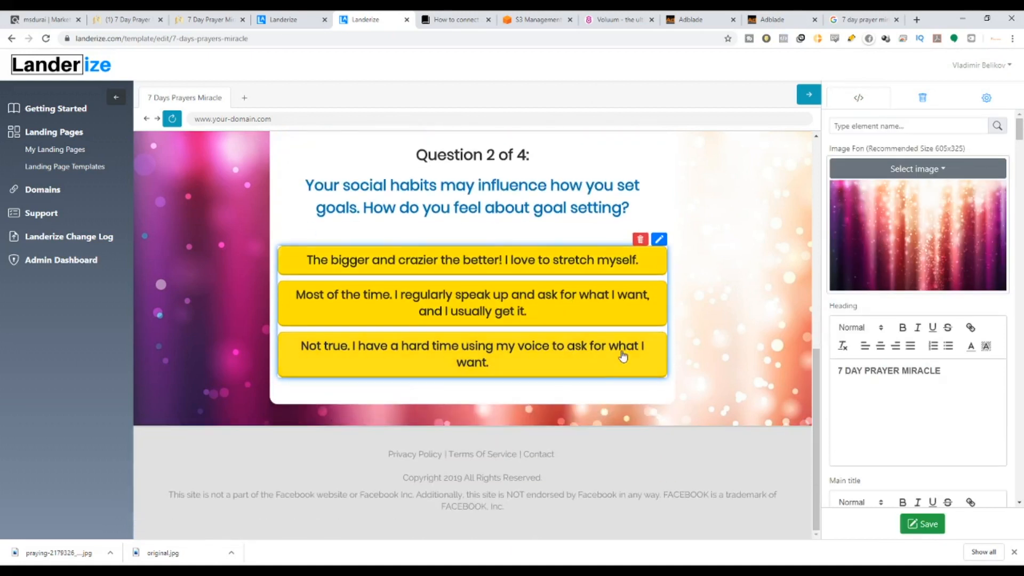
{"action": "scroll", "coordinate": [715, 365], "scroll_direction": "up", "scroll_amount": 2}
{"action": "scroll", "coordinate": [898, 386], "scroll_direction": "down", "scroll_amount": 3}
{"action": "scroll", "coordinate": [898, 385], "scroll_direction": "down", "scroll_amount": 10}
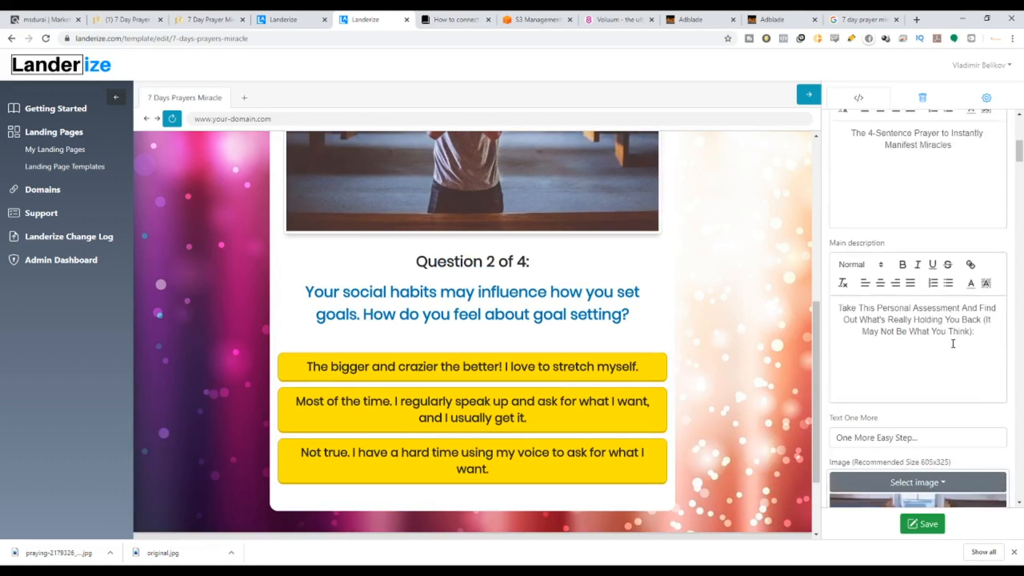
{"action": "scroll", "coordinate": [946, 331], "scroll_direction": "down", "scroll_amount": 20}
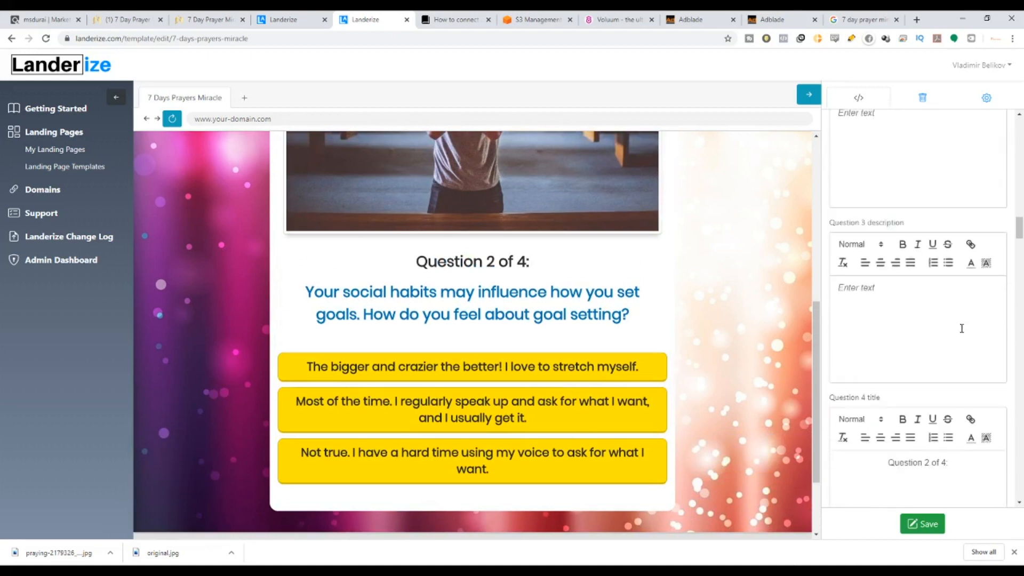
{"action": "scroll", "coordinate": [961, 327], "scroll_direction": "down", "scroll_amount": 20}
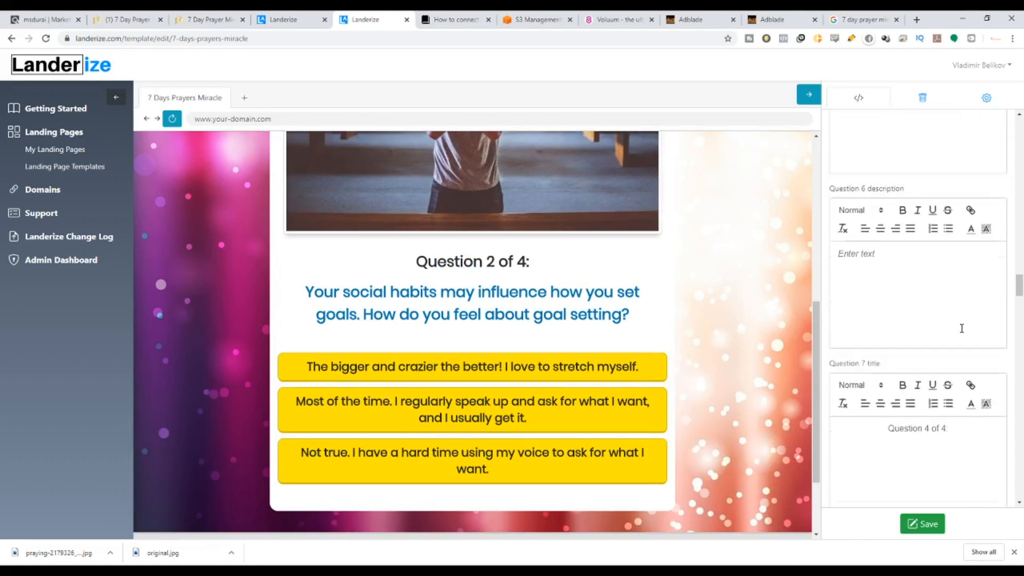
{"action": "scroll", "coordinate": [961, 327], "scroll_direction": "down", "scroll_amount": 6}
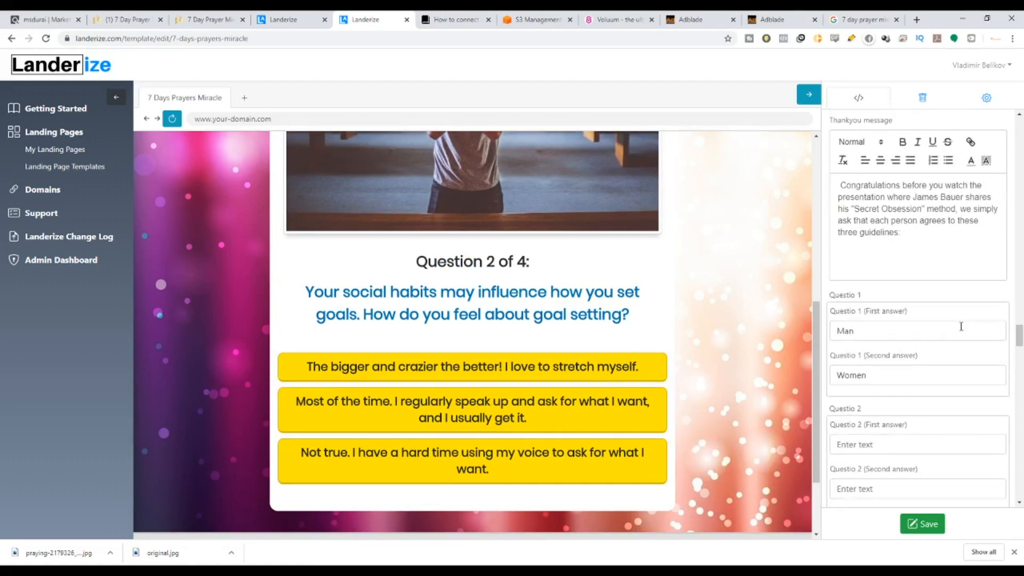
{"action": "scroll", "coordinate": [962, 314], "scroll_direction": "up", "scroll_amount": 10}
{"action": "scroll", "coordinate": [841, 282], "scroll_direction": "down", "scroll_amount": 6}
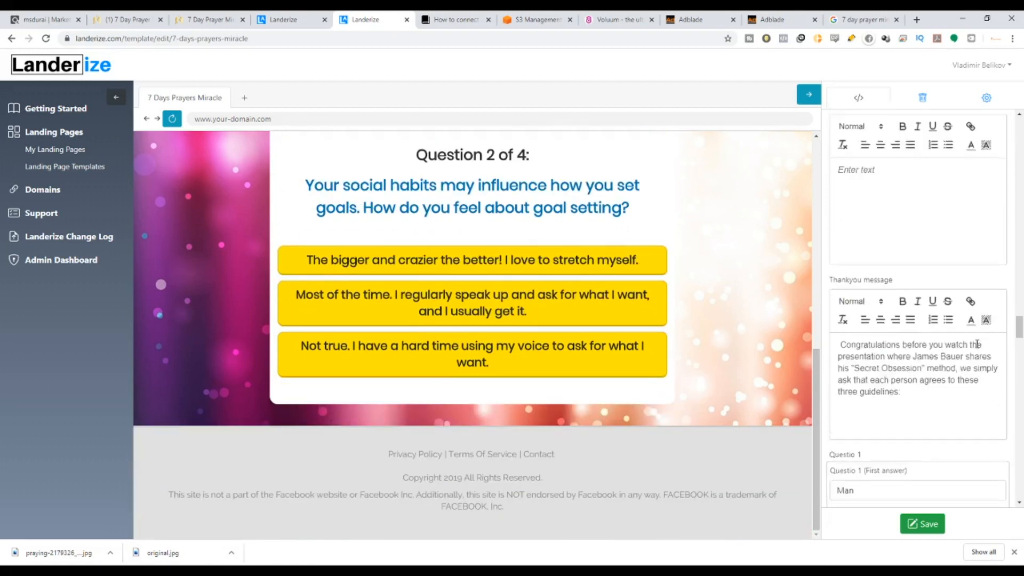
Remove the presenter phrase and 'his' from the thank-you message, renaming the method to 7 Days Prayers Miracle.
{"action": "left_click_drag", "start_coordinate": [925, 296], "coordinate": [839, 257]}
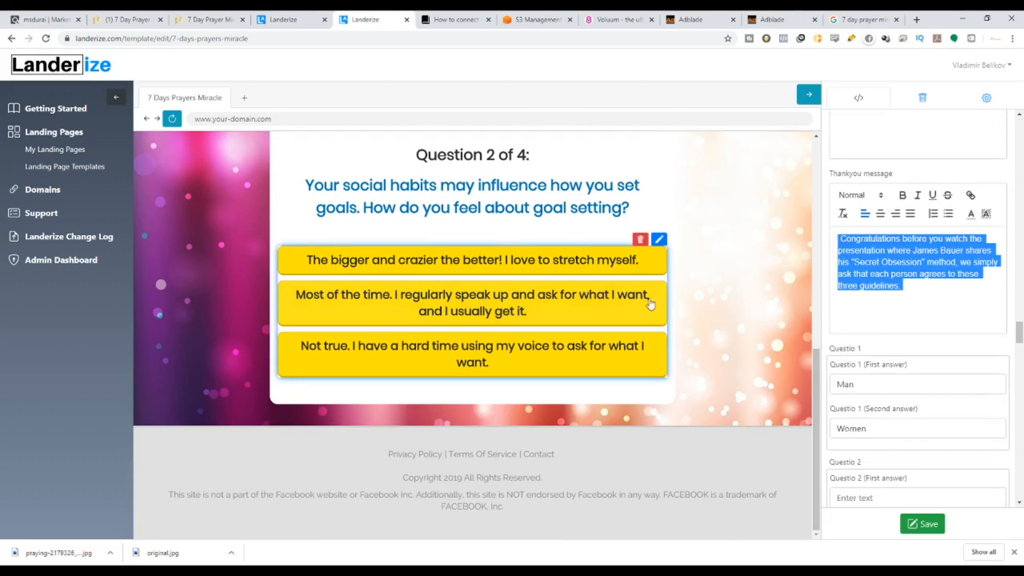
{"action": "left_click", "coordinate": [919, 287]}
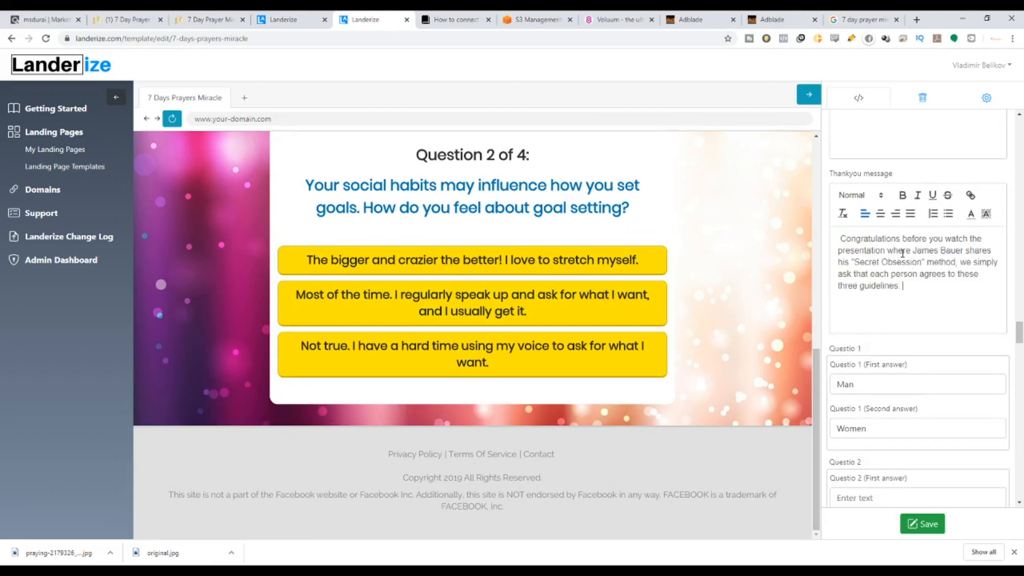
{"action": "left_click_drag", "start_coordinate": [887, 251], "coordinate": [988, 248]}
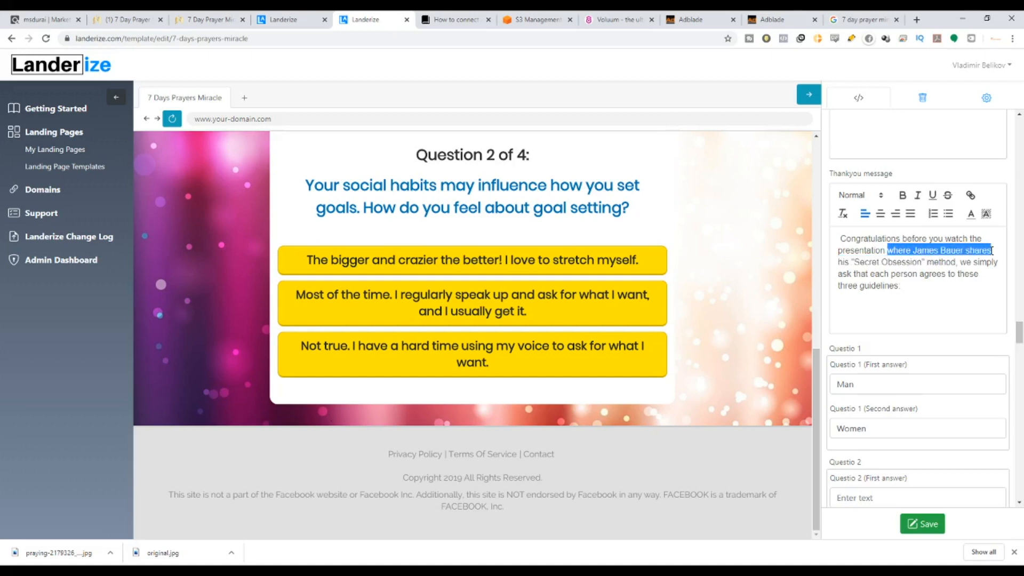
{"action": "key", "text": "BackSpace"}
{"action": "left_click_drag", "start_coordinate": [889, 251], "coordinate": [899, 253]}
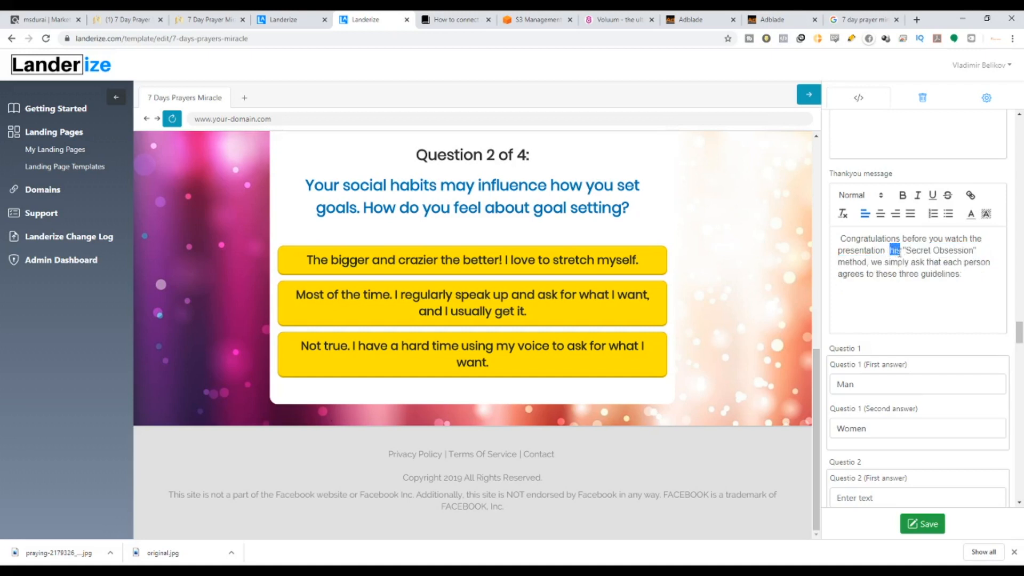
{"action": "key", "text": "BackSpace"}
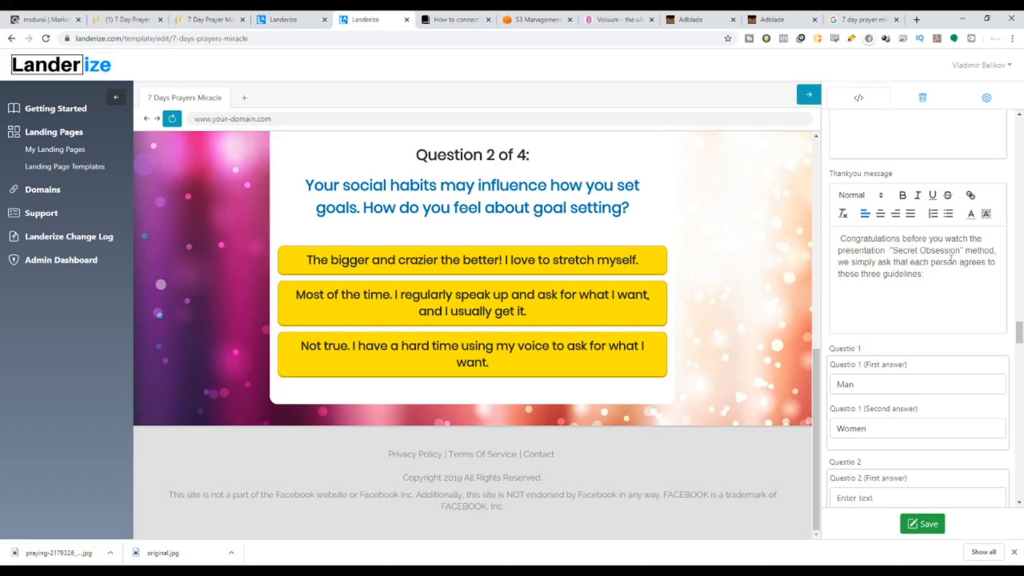
{"action": "left_click_drag", "start_coordinate": [894, 251], "coordinate": [957, 251]}
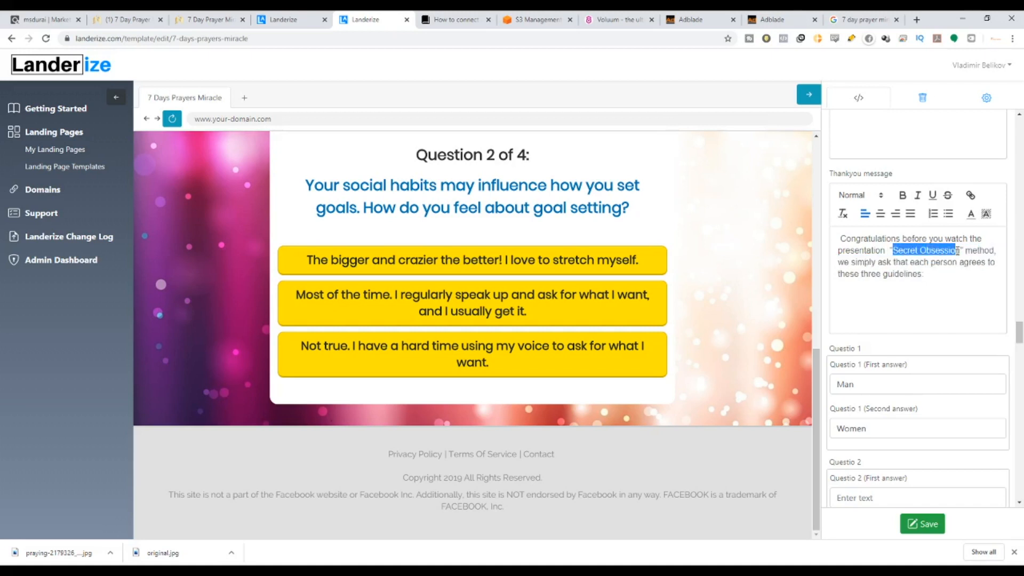
{"action": "type", "text": "Days "}
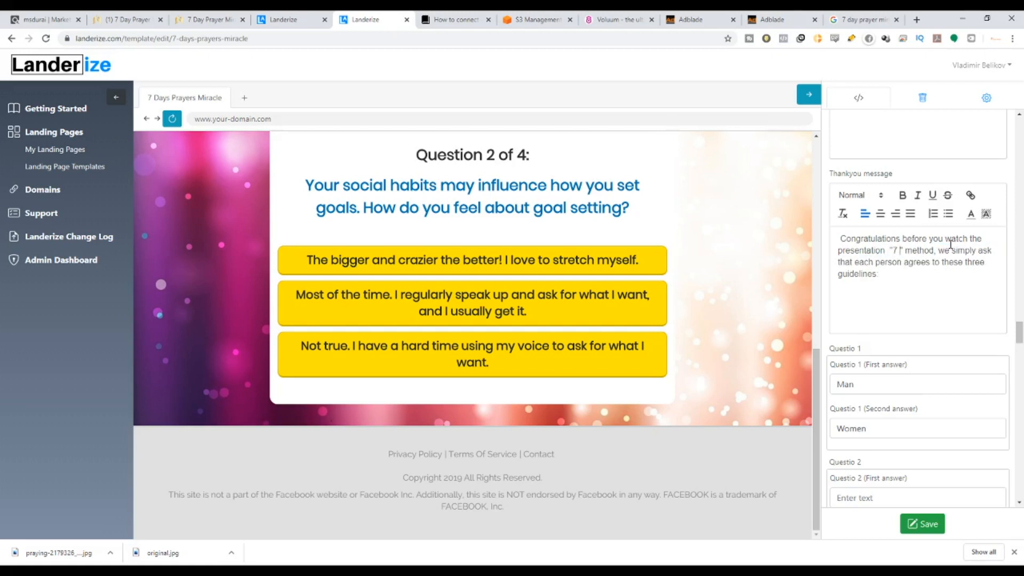
{"action": "type", "text": "Pra"}
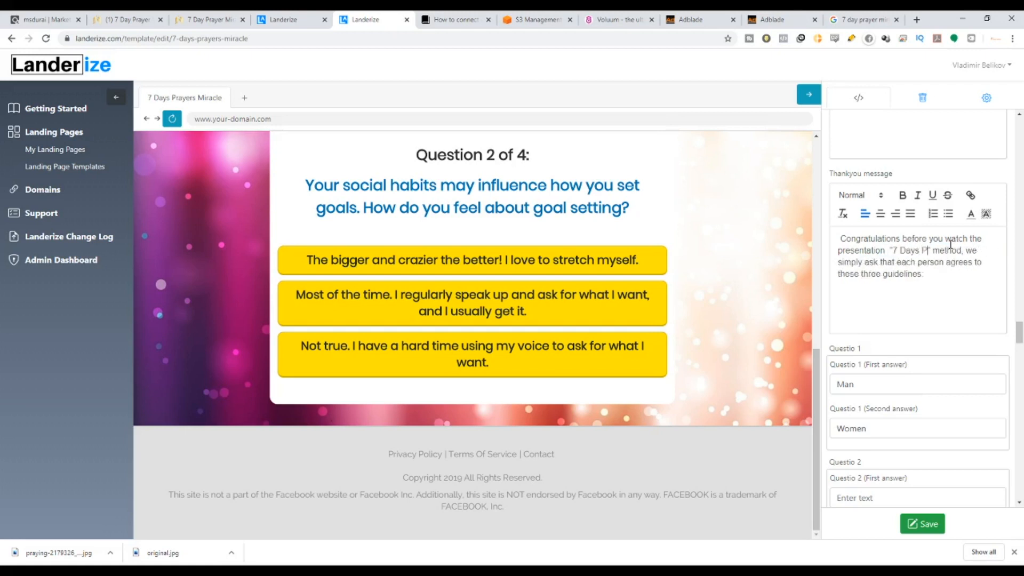
{"action": "type", "text": "yers Miracle"}
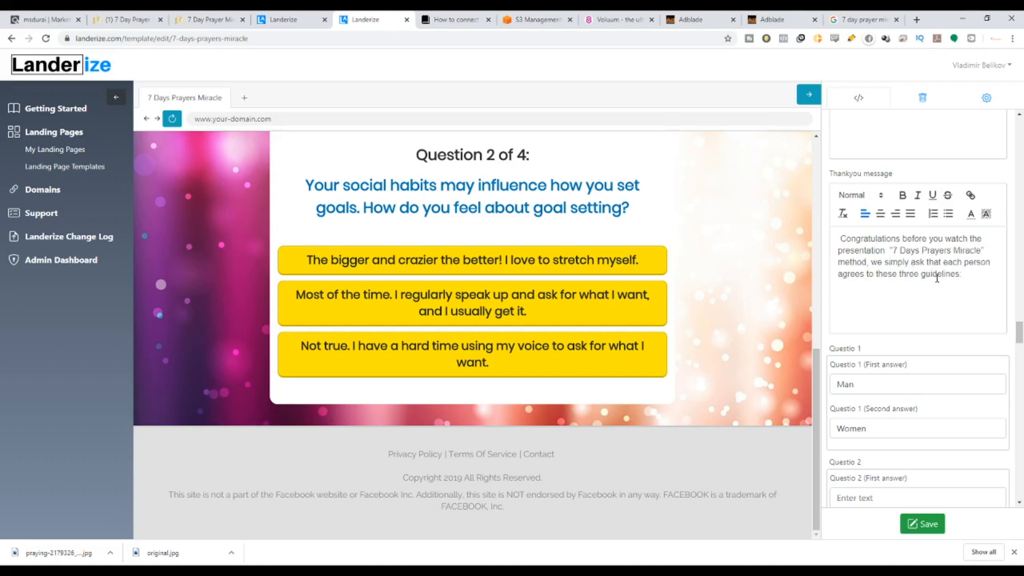
Replace the author's name in the second paragraph's opening line with 'the'.
{"action": "scroll", "coordinate": [898, 275], "scroll_direction": "down", "scroll_amount": 15}
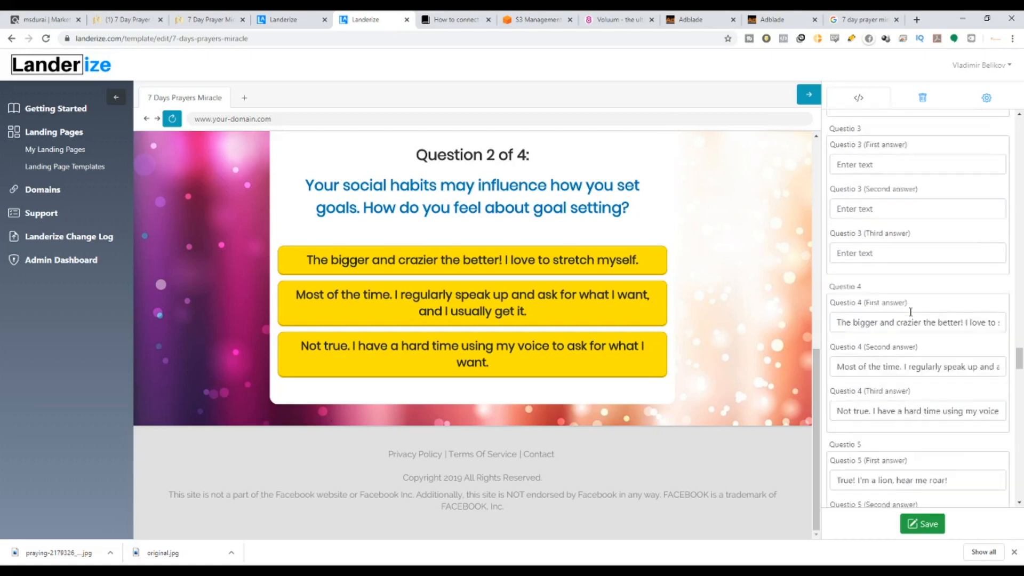
{"action": "scroll", "coordinate": [910, 321], "scroll_direction": "down", "scroll_amount": 15}
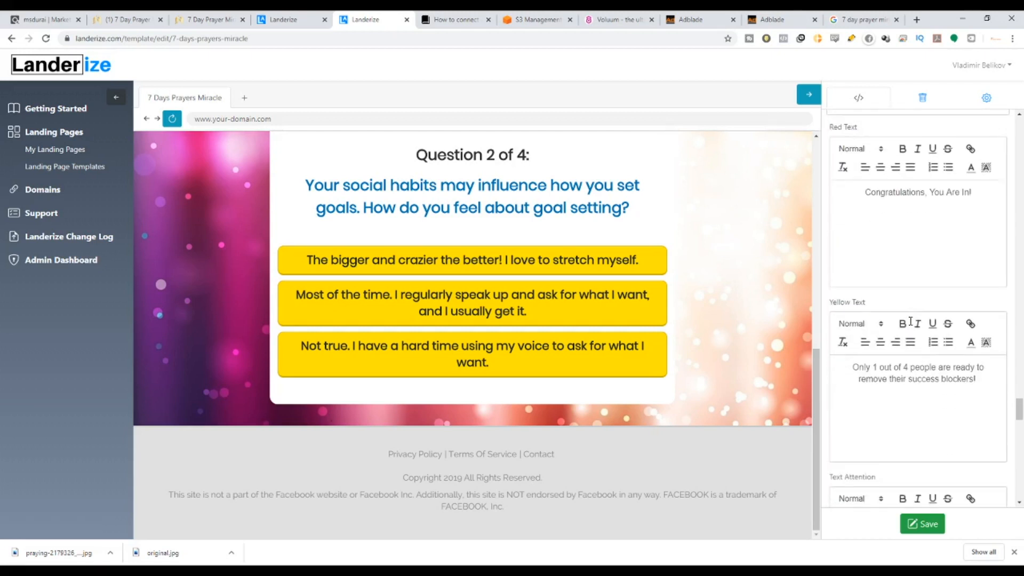
{"action": "scroll", "coordinate": [910, 324], "scroll_direction": "down", "scroll_amount": 2}
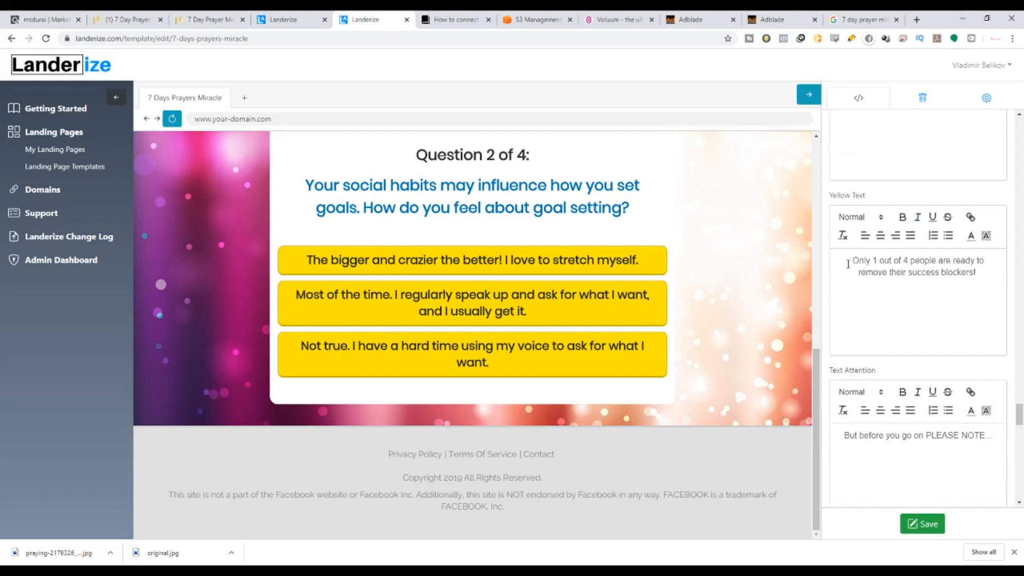
{"action": "left_click_drag", "start_coordinate": [847, 264], "coordinate": [977, 272]}
{"action": "scroll", "coordinate": [901, 266], "scroll_direction": "down", "scroll_amount": 5}
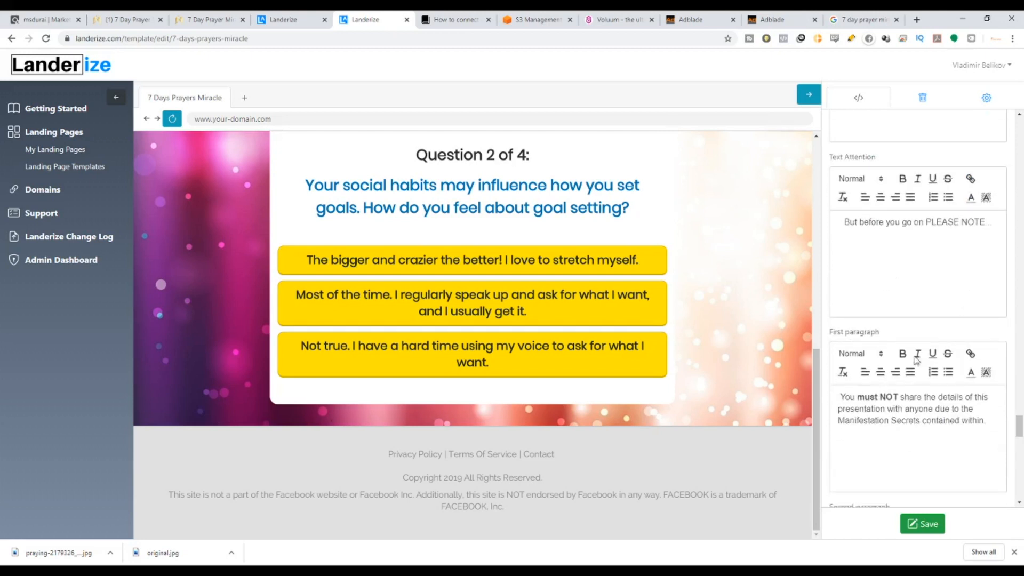
{"action": "scroll", "coordinate": [916, 360], "scroll_direction": "down", "scroll_amount": 4}
{"action": "left_click_drag", "start_coordinate": [842, 236], "coordinate": [992, 260]}
{"action": "scroll", "coordinate": [938, 327], "scroll_direction": "down", "scroll_amount": 4}
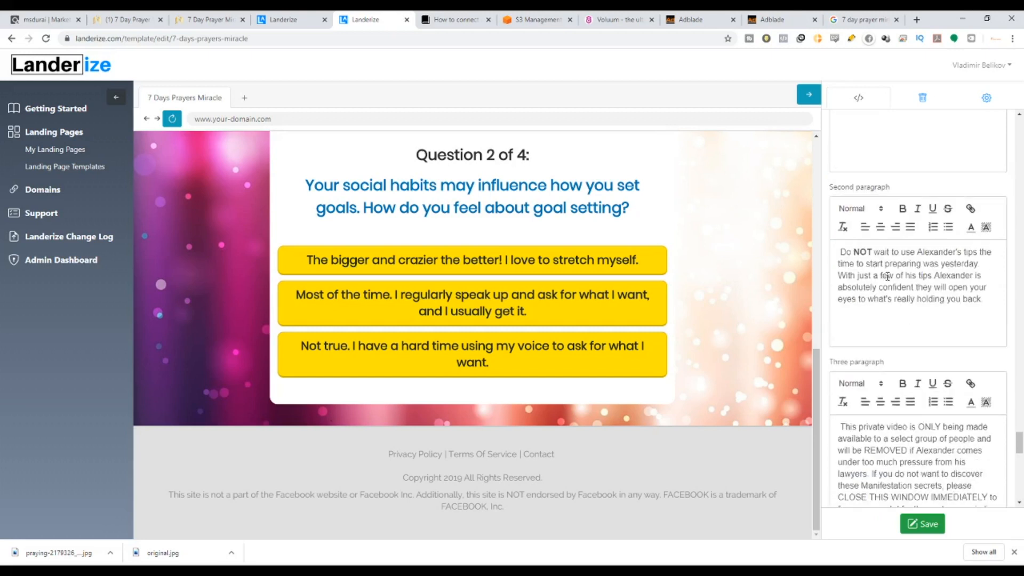
{"action": "left_click_drag", "start_coordinate": [840, 250], "coordinate": [962, 251]}
{"action": "left_click", "coordinate": [999, 253]}
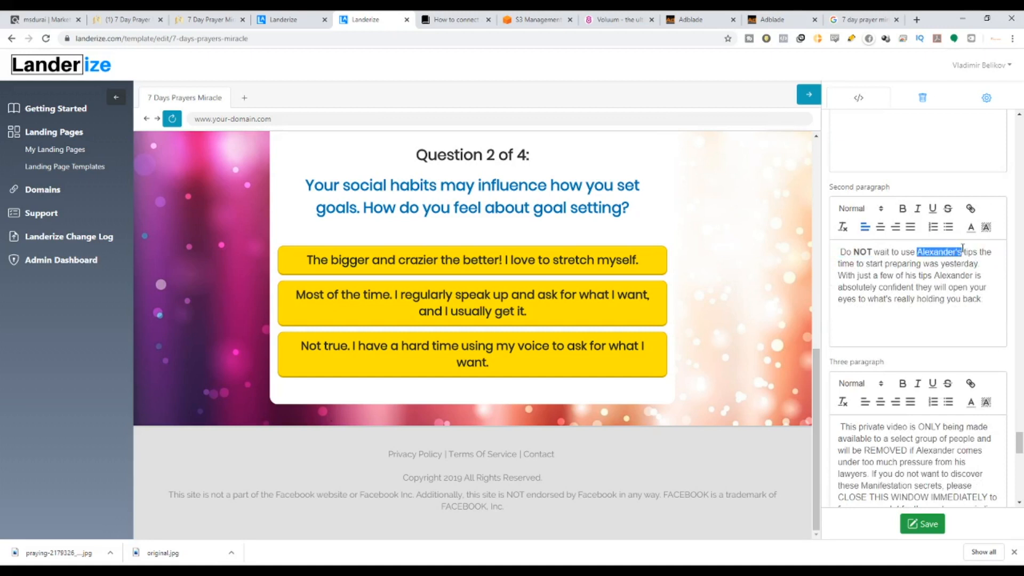
{"action": "key", "text": "BackSpace"}
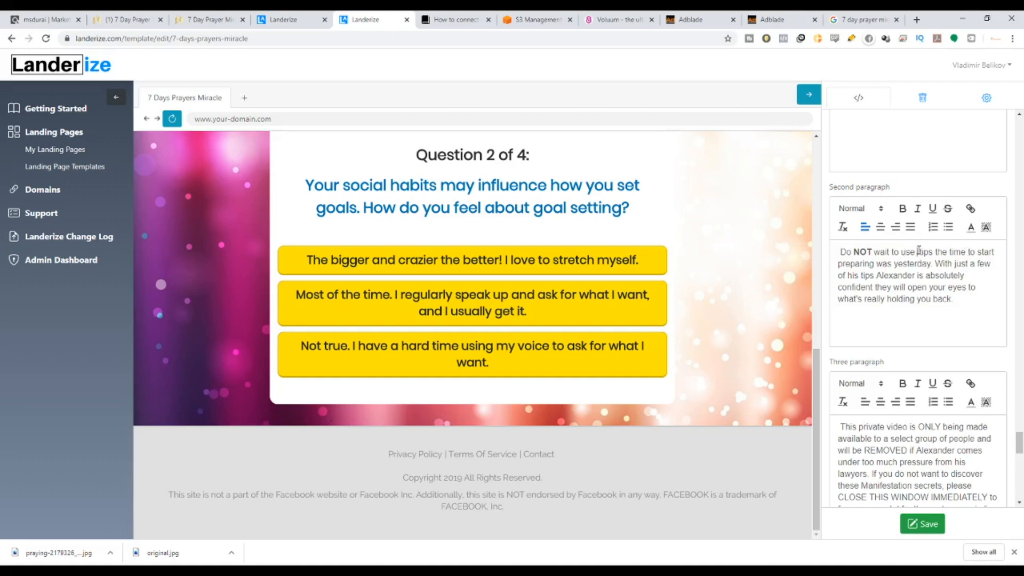
{"action": "type", "text": "the t"}
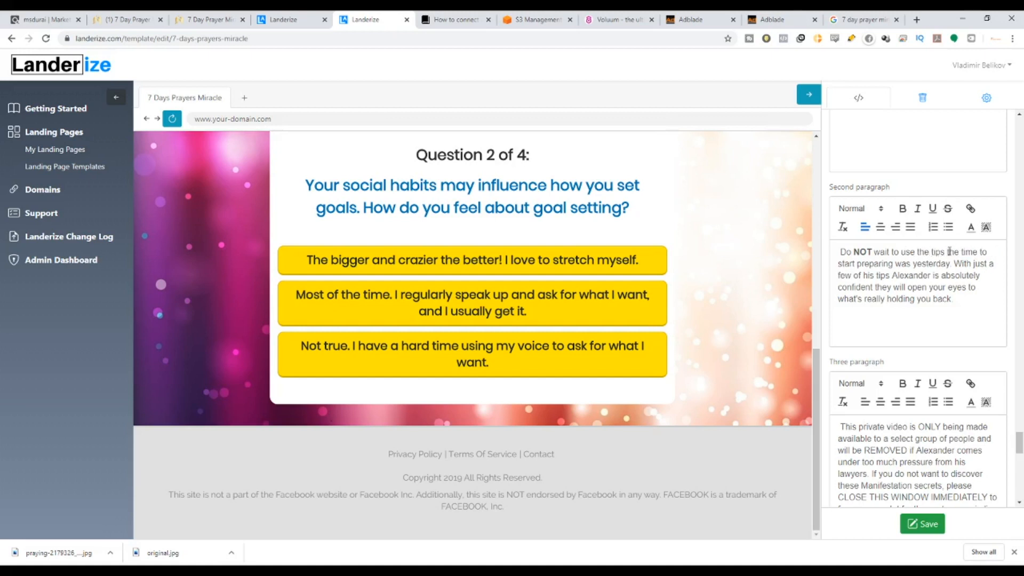
Cut the 'time to start preparing' sentence, add a period, and reword 'his … is' to 'we are'.
{"action": "mouse_move", "coordinate": [948, 252]}
{"action": "left_mouse_down"}
{"action": "mouse_move", "coordinate": [966, 276]}
{"action": "mouse_move", "coordinate": [920, 275]}
{"action": "mouse_move", "coordinate": [977, 277]}
{"action": "mouse_move", "coordinate": [937, 288]}
{"action": "mouse_move", "coordinate": [923, 280]}
{"action": "mouse_move", "coordinate": [953, 263]}
{"action": "mouse_move", "coordinate": [952, 252]}
{"action": "mouse_move", "coordinate": [952, 264]}
{"action": "left_mouse_up"}
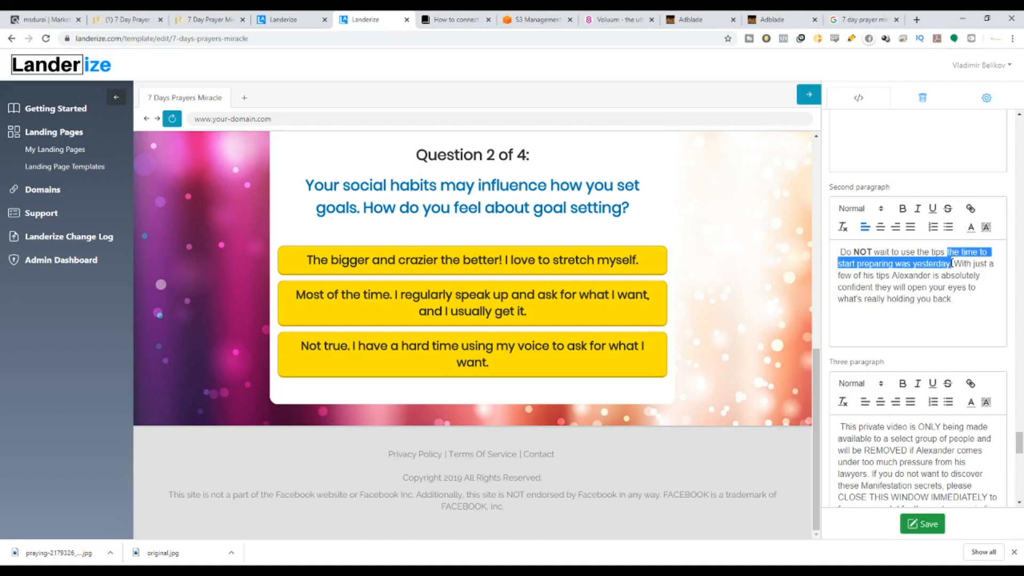
{"action": "key", "text": "BackSpace"}
{"action": "key", "text": "BackSpace"}
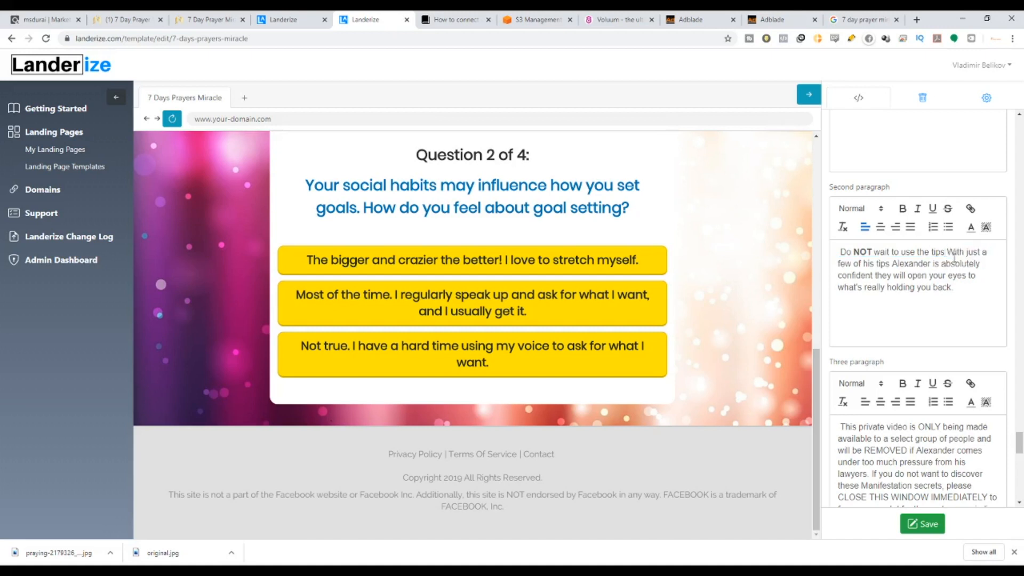
{"action": "type", "text": "."}
{"action": "left_click_drag", "start_coordinate": [863, 263], "coordinate": [874, 263]}
{"action": "key", "text": "BackSpace"}
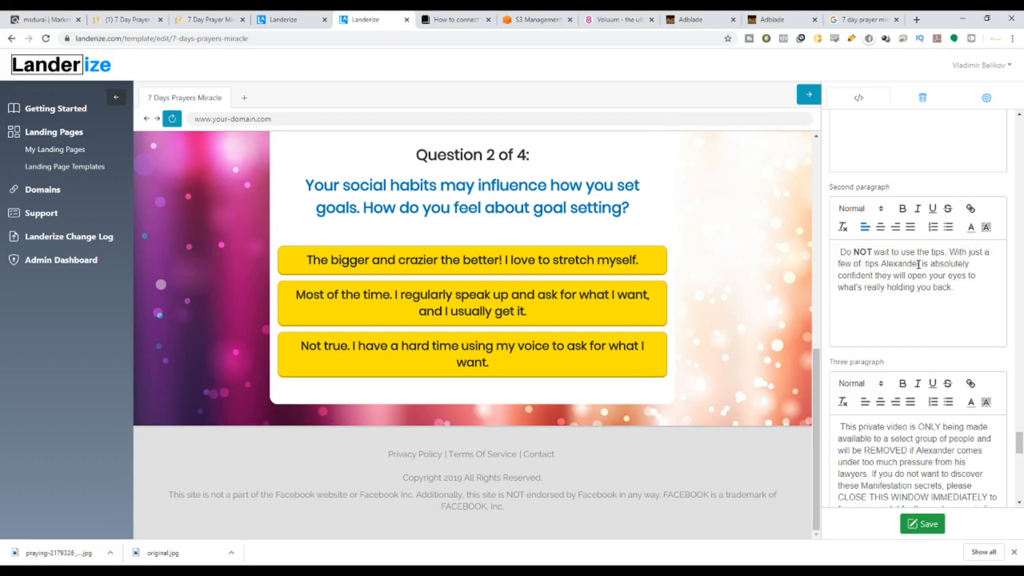
{"action": "left_click_drag", "start_coordinate": [920, 264], "coordinate": [881, 263]}
{"action": "key", "text": "BackSpace"}
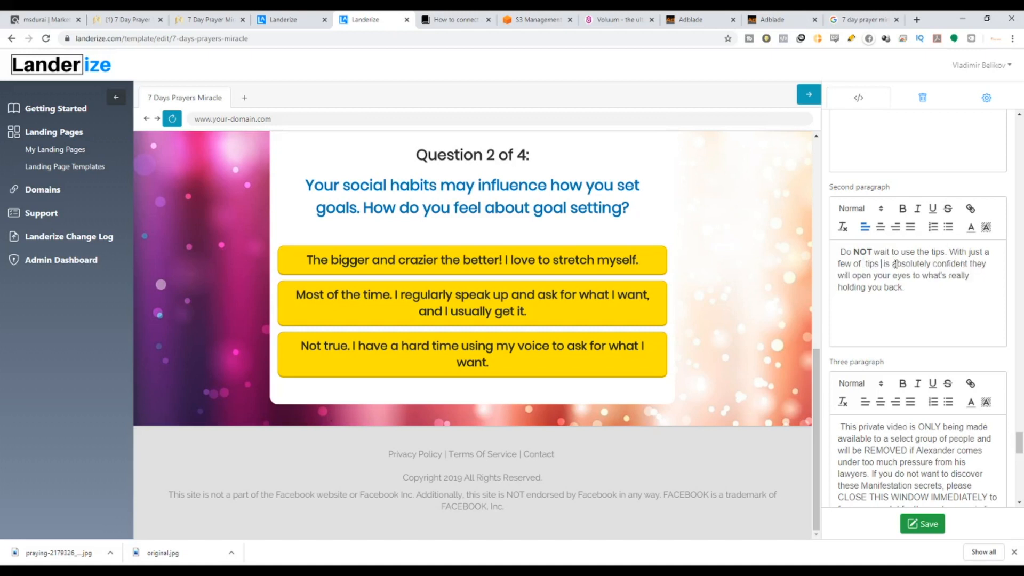
{"action": "type", "text": "this"}
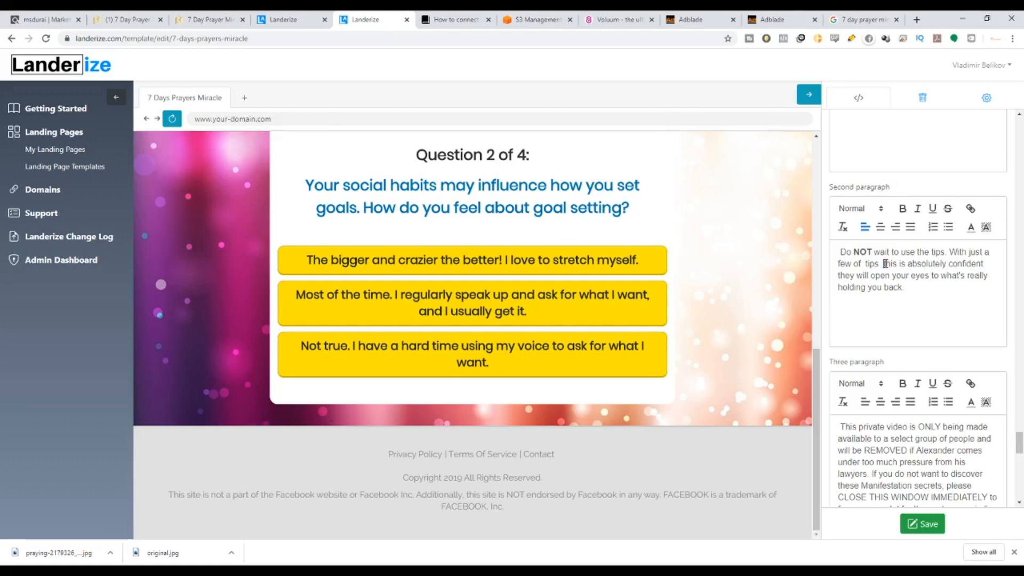
{"action": "left_click_drag", "start_coordinate": [884, 263], "coordinate": [905, 263]}
{"action": "type", "text": "we are"}
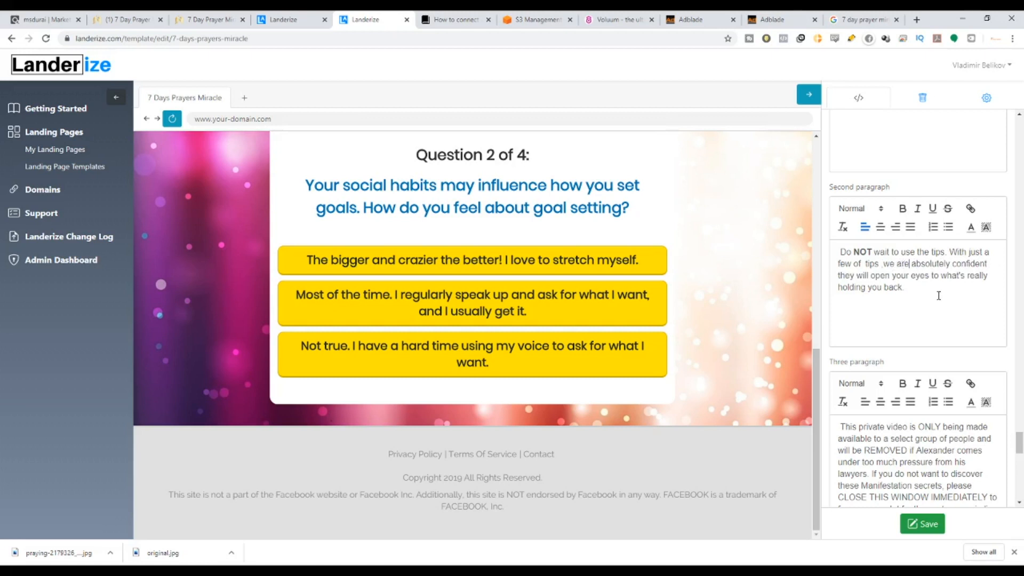
Replace the clause about pressure from lawyers in the third paragraph with 'if necessary'.
{"action": "scroll", "coordinate": [947, 416], "scroll_direction": "down", "scroll_amount": 2}
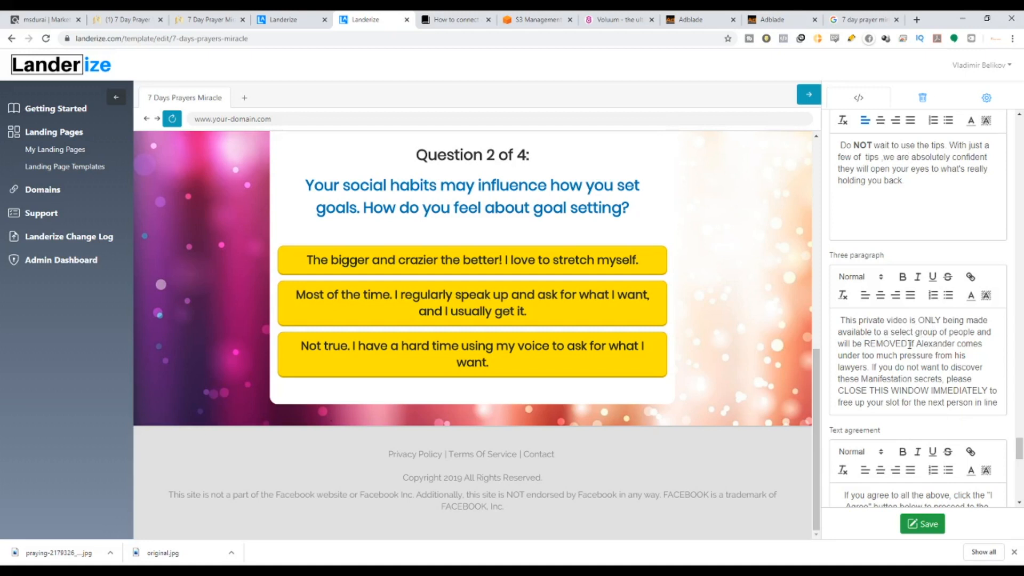
{"action": "left_click_drag", "start_coordinate": [909, 343], "coordinate": [869, 365]}
{"action": "key", "text": "BackSpace"}
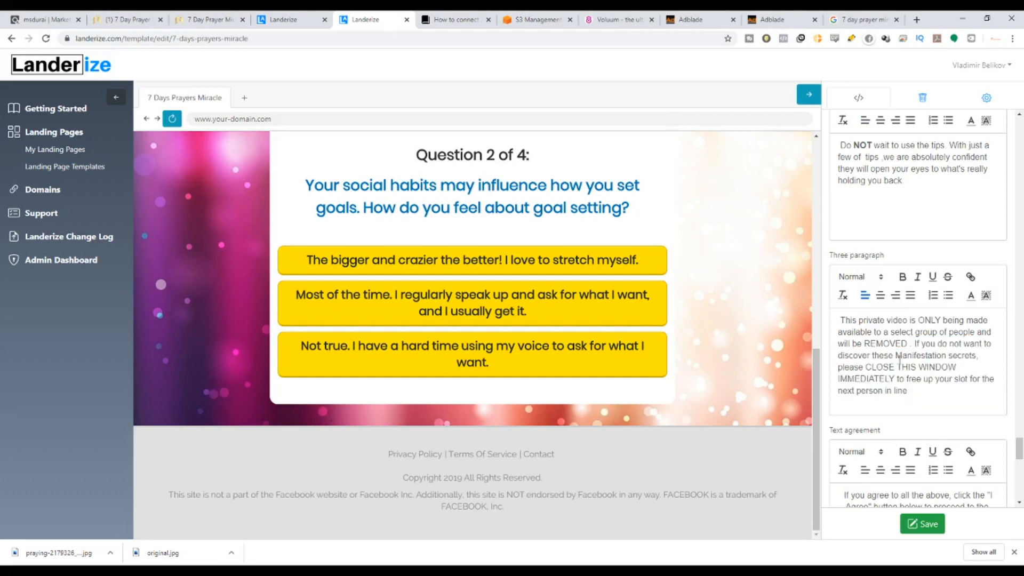
{"action": "type", "text": "if necess"}
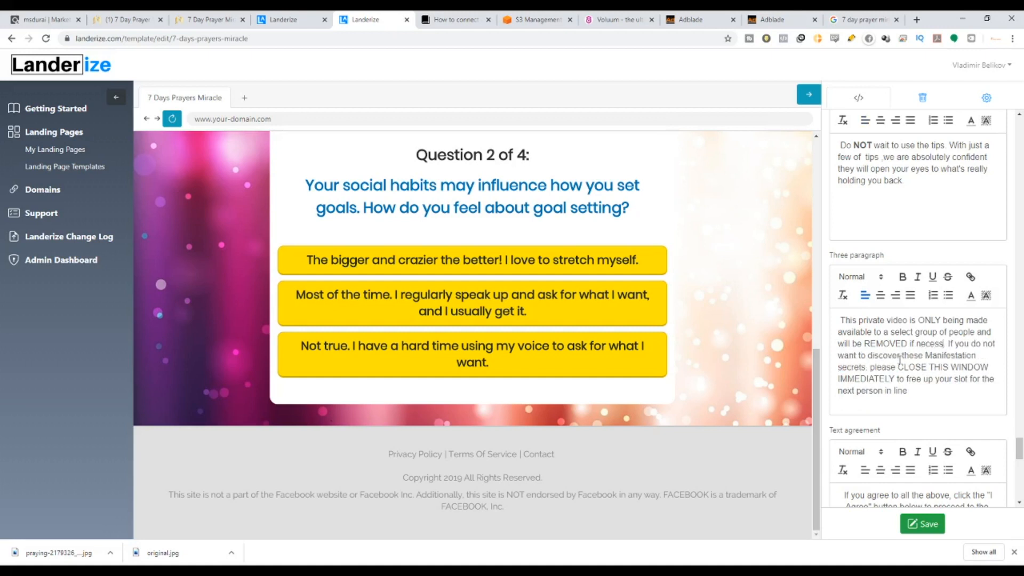
{"action": "type", "text": "ary"}
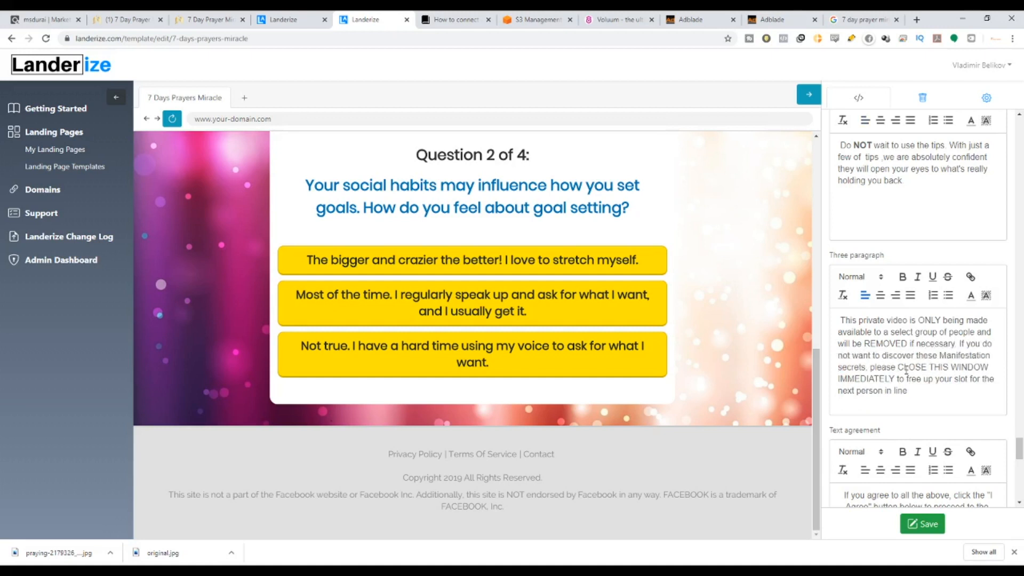
{"action": "scroll", "coordinate": [940, 383], "scroll_direction": "down", "scroll_amount": 2}
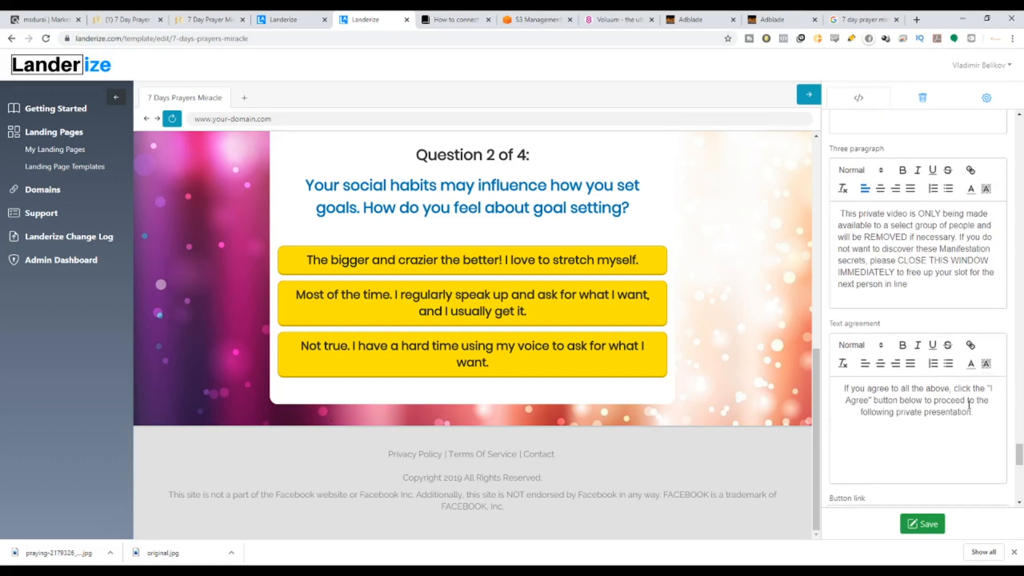
{"action": "scroll", "coordinate": [972, 415], "scroll_direction": "down", "scroll_amount": 4}
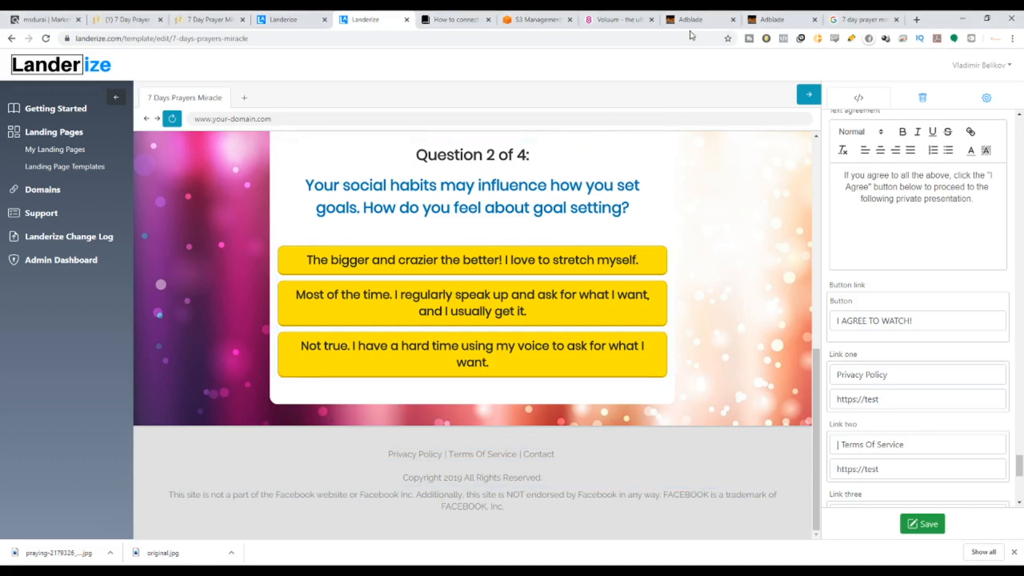
Delete the footer links row and change the copyright year from 2019 to 2020.
{"action": "left_click", "coordinate": [882, 19]}
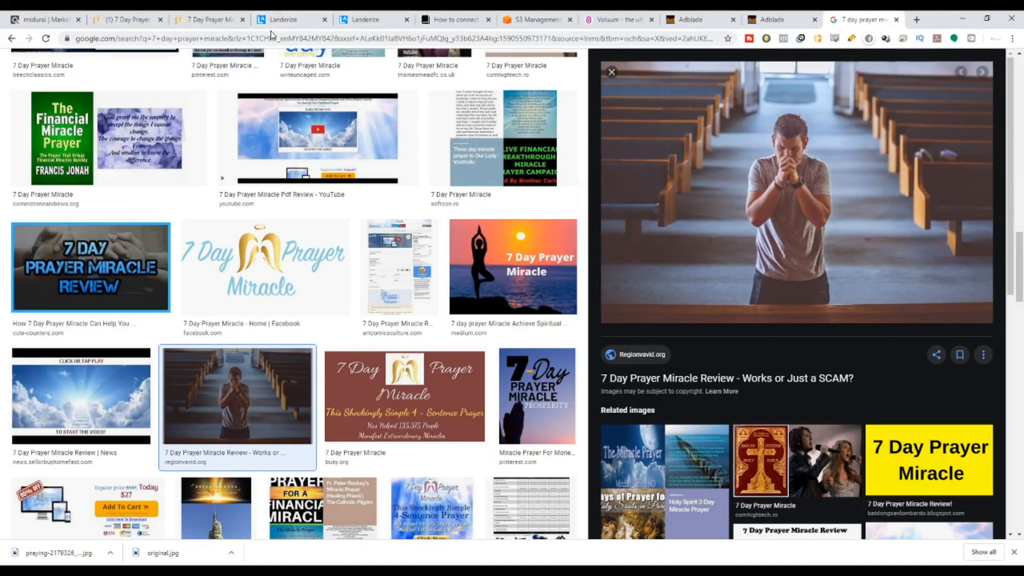
{"action": "left_click", "coordinate": [363, 20]}
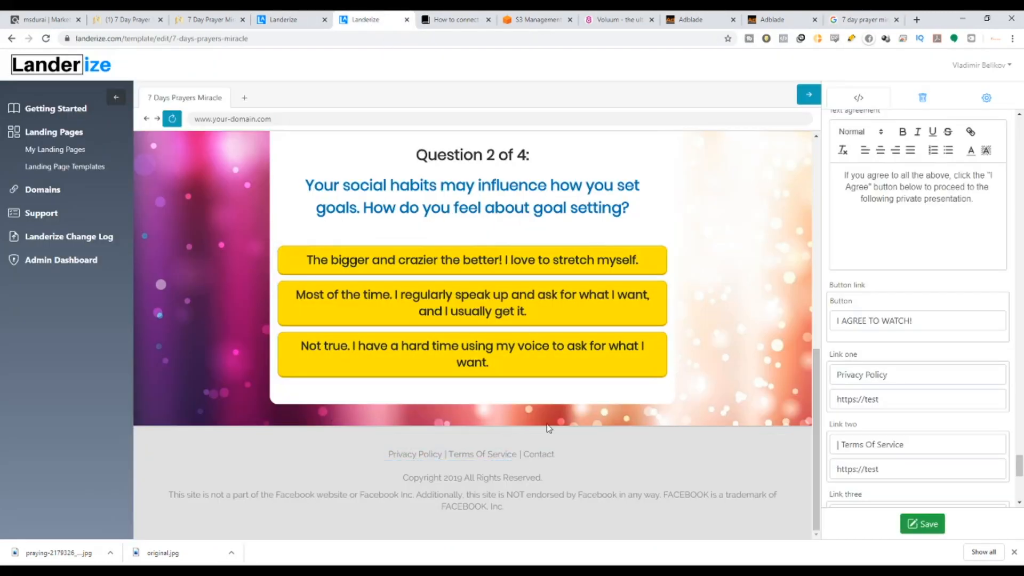
{"action": "scroll", "coordinate": [937, 392], "scroll_direction": "down", "scroll_amount": 4}
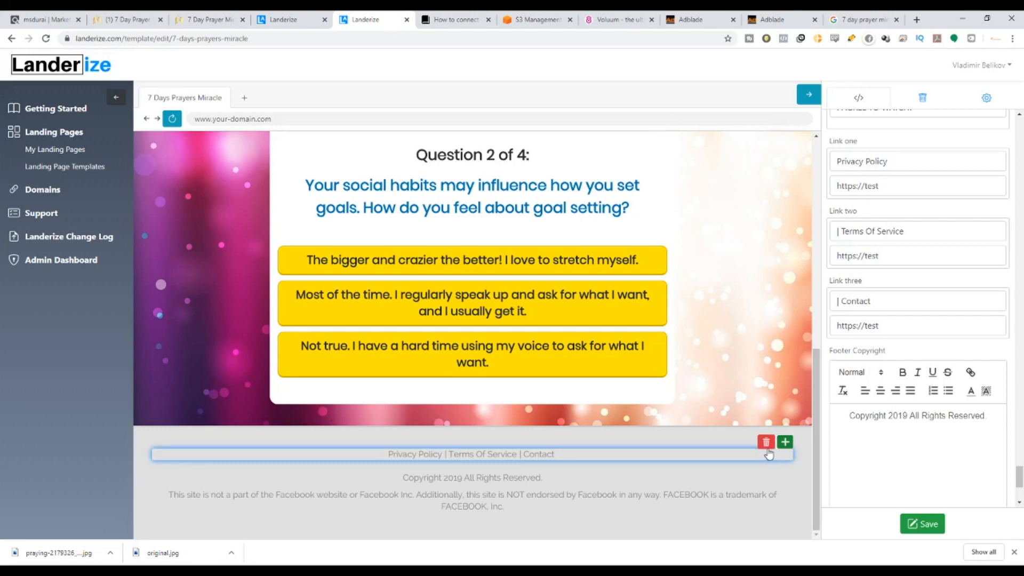
{"action": "left_click", "coordinate": [766, 442]}
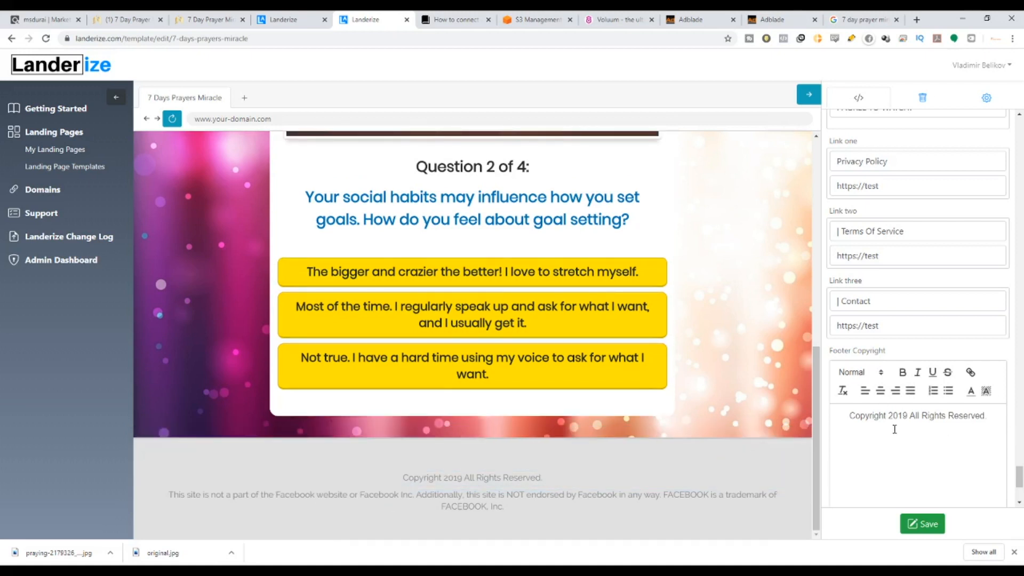
{"action": "left_click_drag", "start_coordinate": [902, 415], "coordinate": [898, 416]}
{"action": "type", "text": "20"}
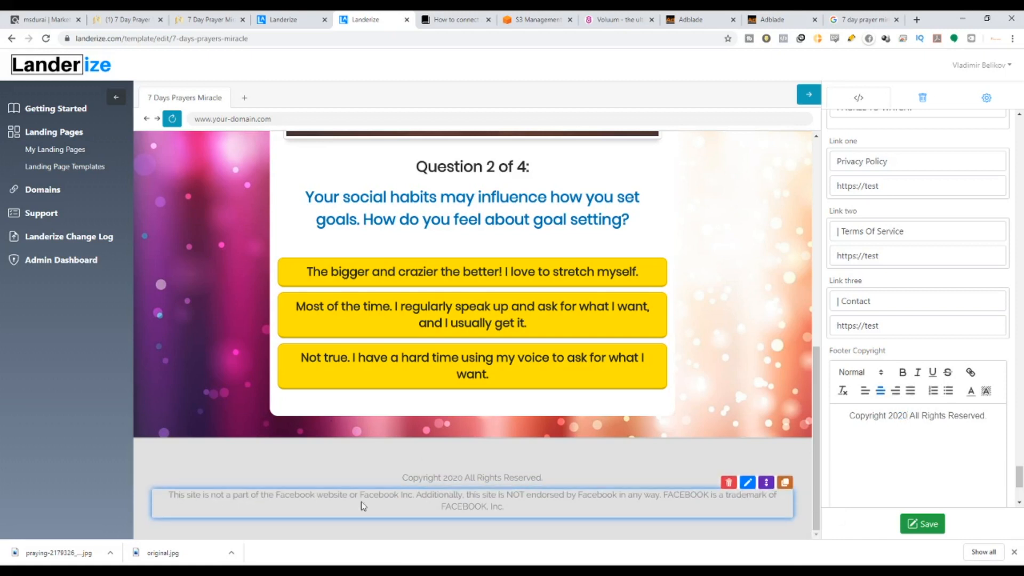
Delete the Facebook disclaimer paragraph from the footer and save the template.
{"action": "left_click_drag", "start_coordinate": [533, 509], "coordinate": [170, 492]}
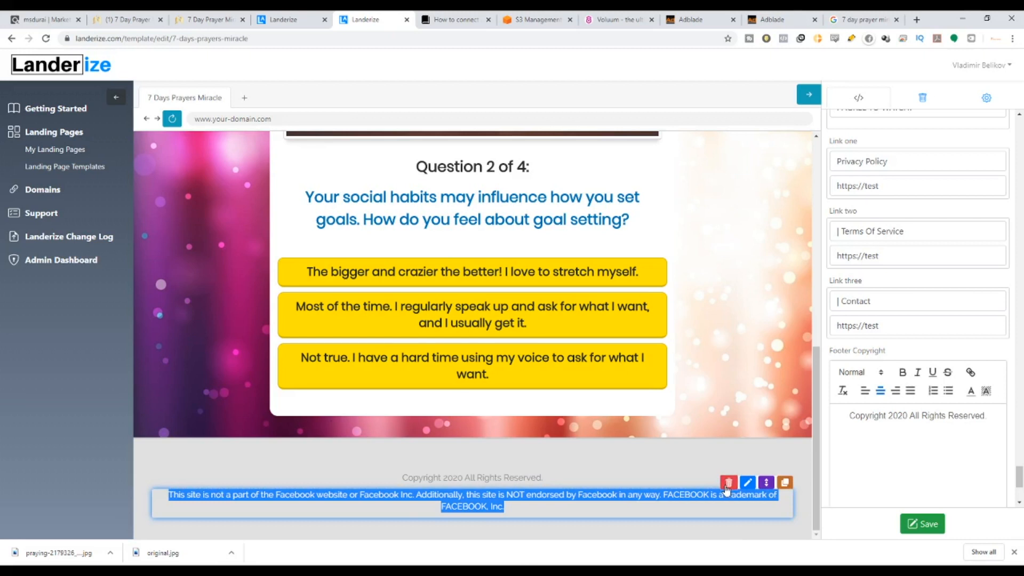
{"action": "left_click", "coordinate": [728, 486]}
{"action": "left_click", "coordinate": [929, 527]}
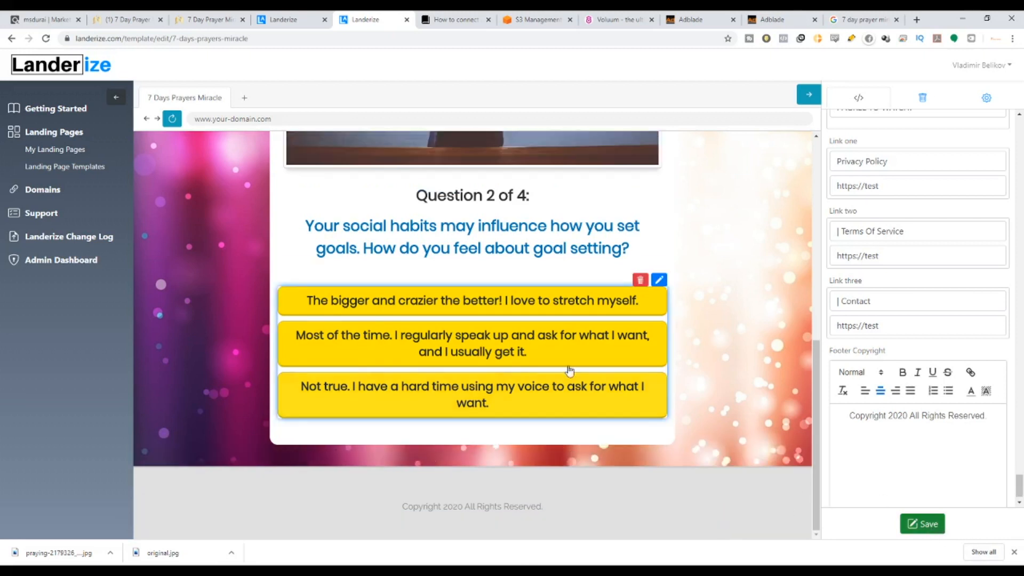
{"action": "scroll", "coordinate": [671, 356], "scroll_direction": "down", "scroll_amount": 10}
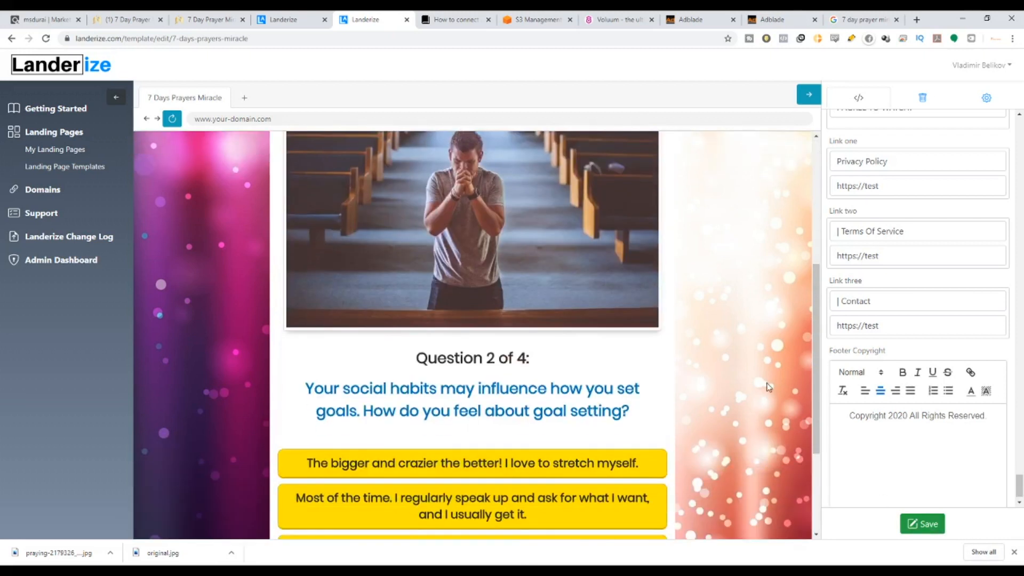
{"action": "left_click", "coordinate": [923, 523]}
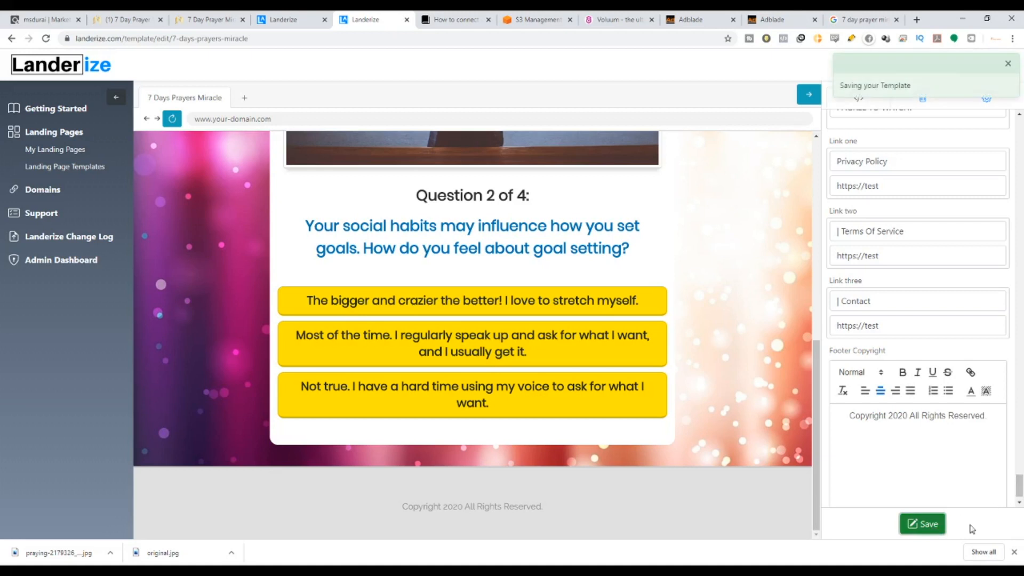
Set the page's destination URL to the ClickBank hop link from the marketplace tab.
{"action": "left_click", "coordinate": [926, 524]}
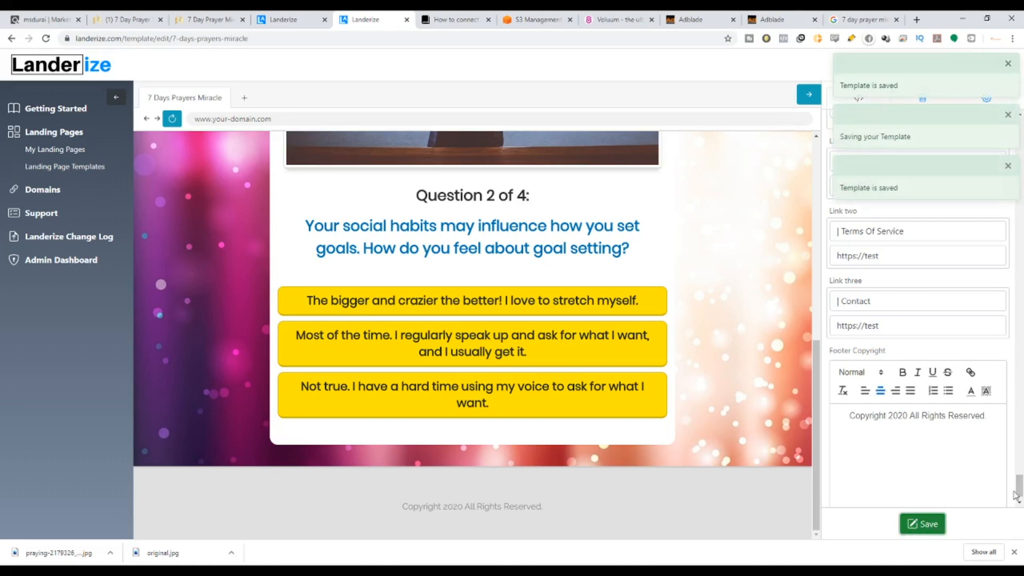
{"action": "left_click", "coordinate": [1005, 114]}
{"action": "left_click", "coordinate": [1007, 63]}
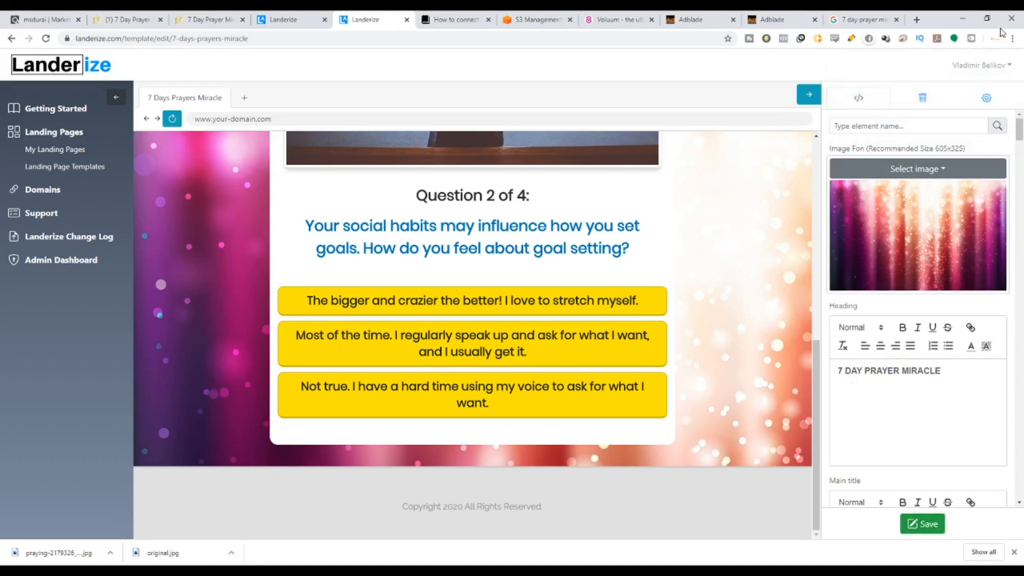
{"action": "left_click", "coordinate": [999, 101]}
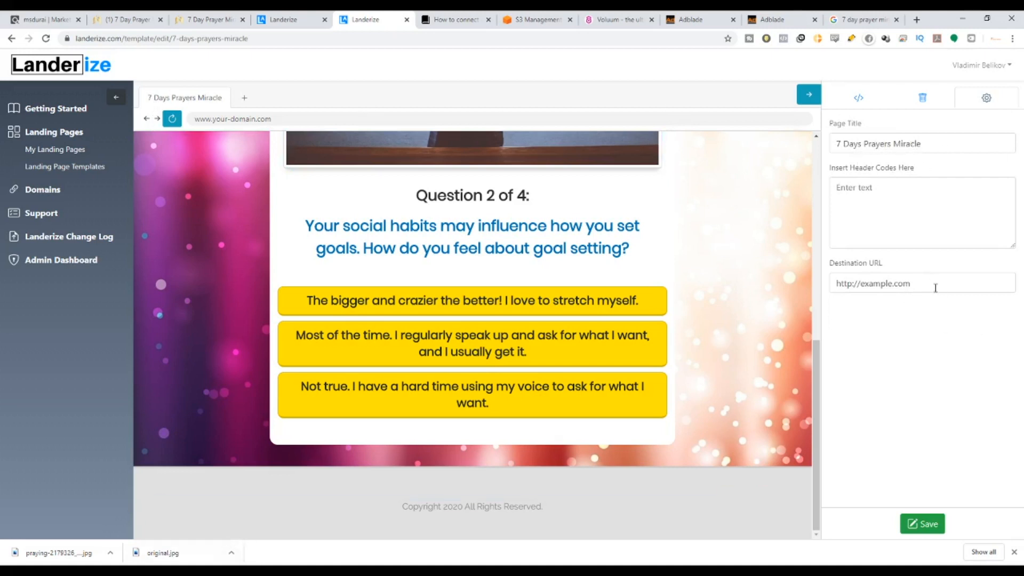
{"action": "left_click_drag", "start_coordinate": [935, 288], "coordinate": [722, 286]}
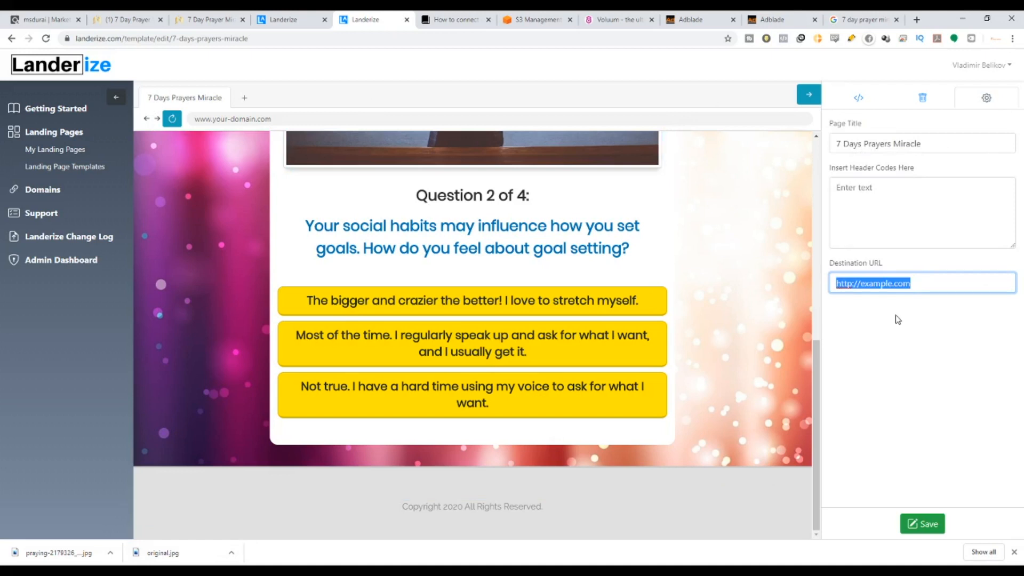
{"action": "left_click", "coordinate": [42, 14]}
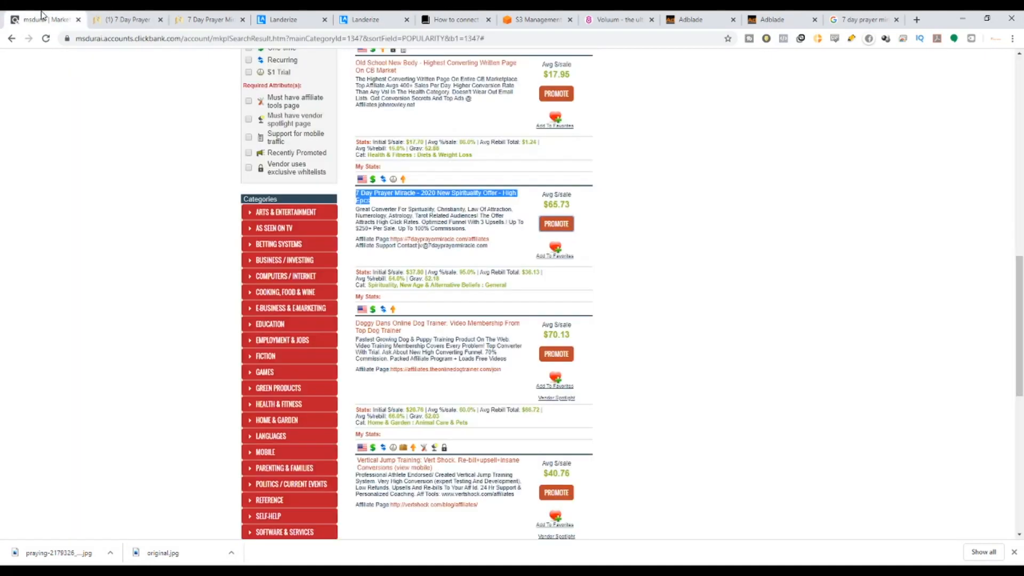
{"action": "left_click", "coordinate": [565, 229]}
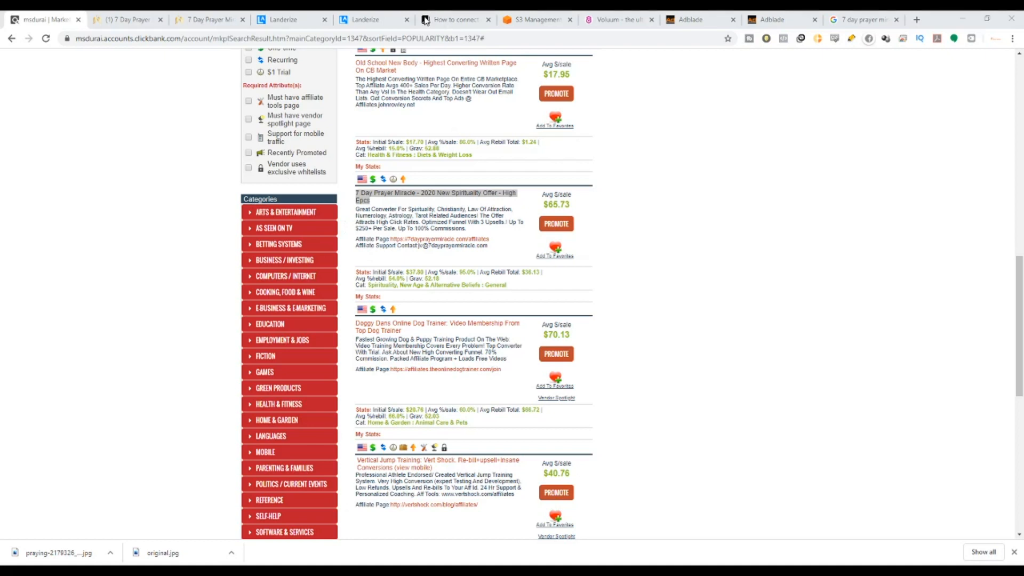
{"action": "left_click", "coordinate": [356, 19]}
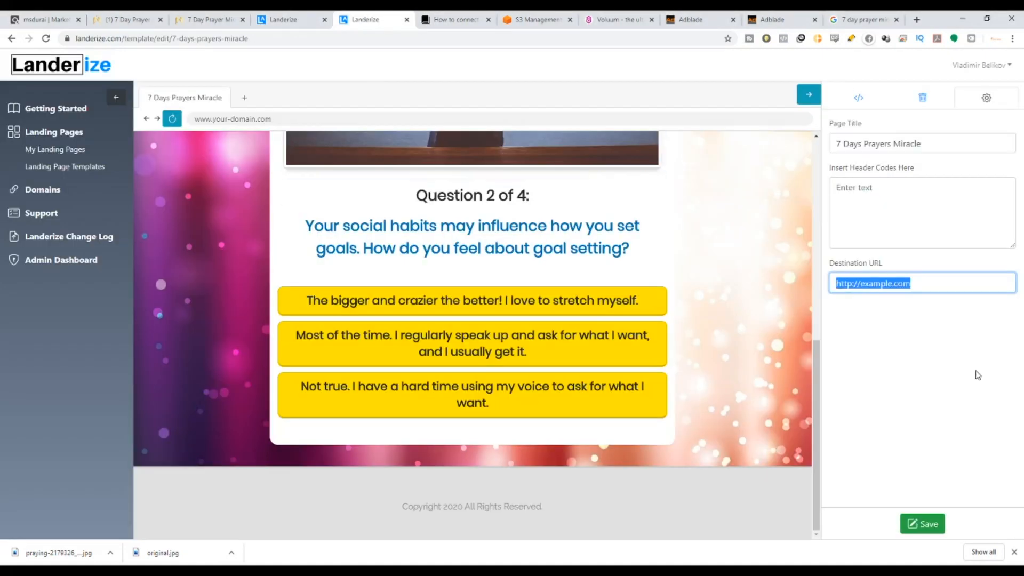
{"action": "key", "text": "ctrl+v"}
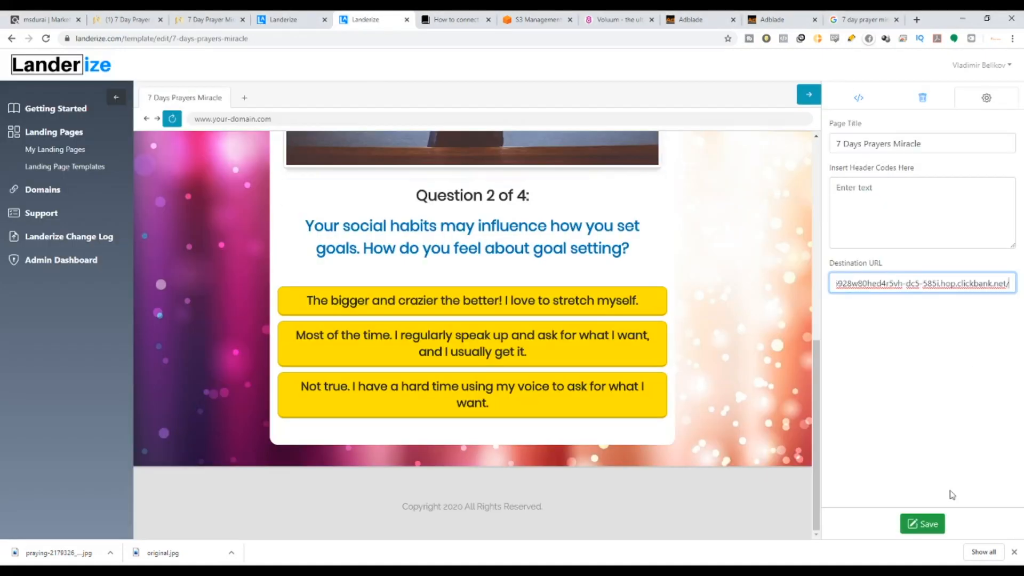
Save the template and go back to My Landing Pages.
{"action": "left_click", "coordinate": [928, 525]}
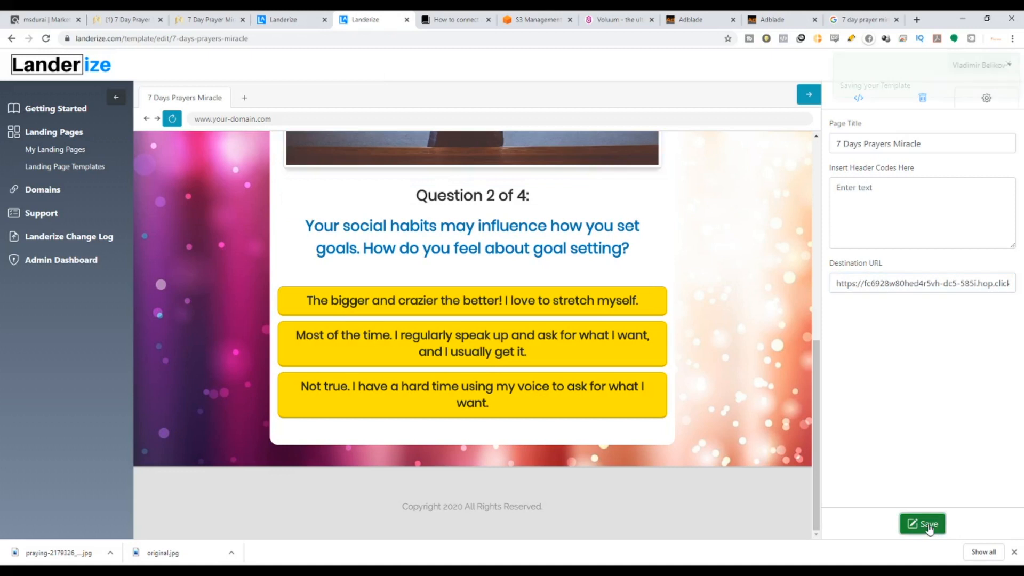
{"action": "left_click", "coordinate": [1008, 64]}
{"action": "left_click", "coordinate": [1007, 66]}
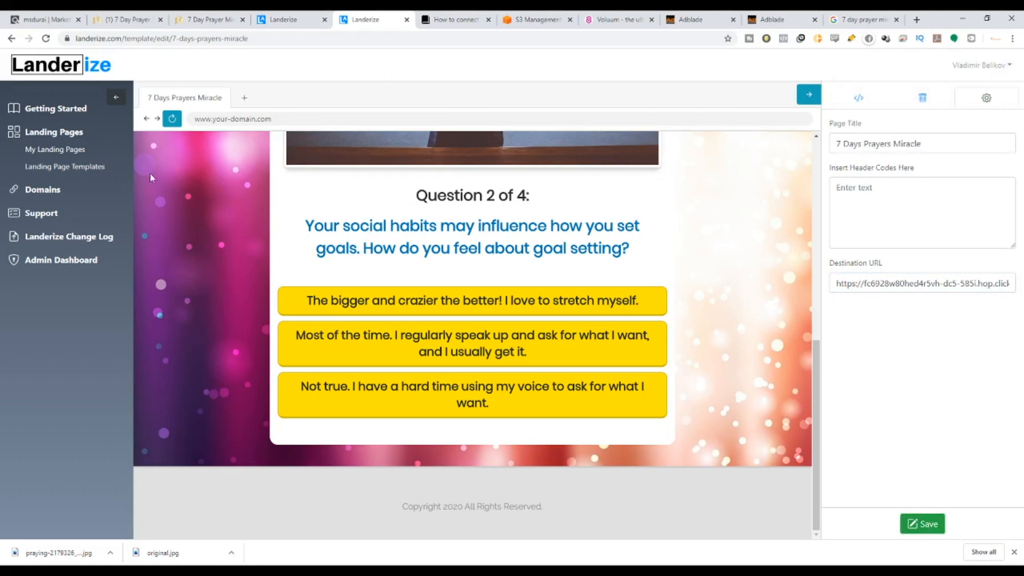
{"action": "left_click", "coordinate": [71, 151]}
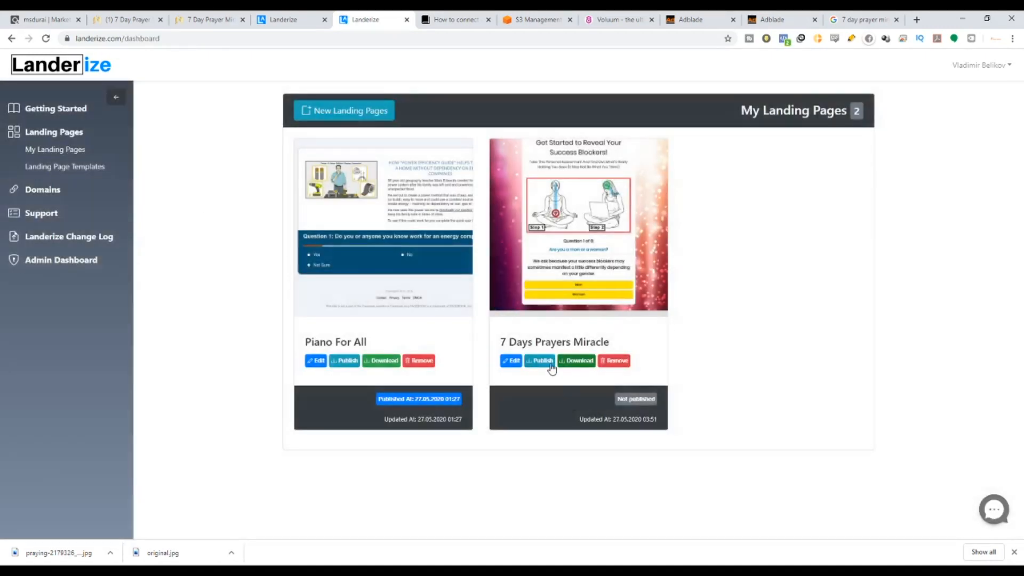
Publish 7 Days Prayers Miracle to the dev-landerize domain and select the exported S3 link.
{"action": "left_click", "coordinate": [543, 361]}
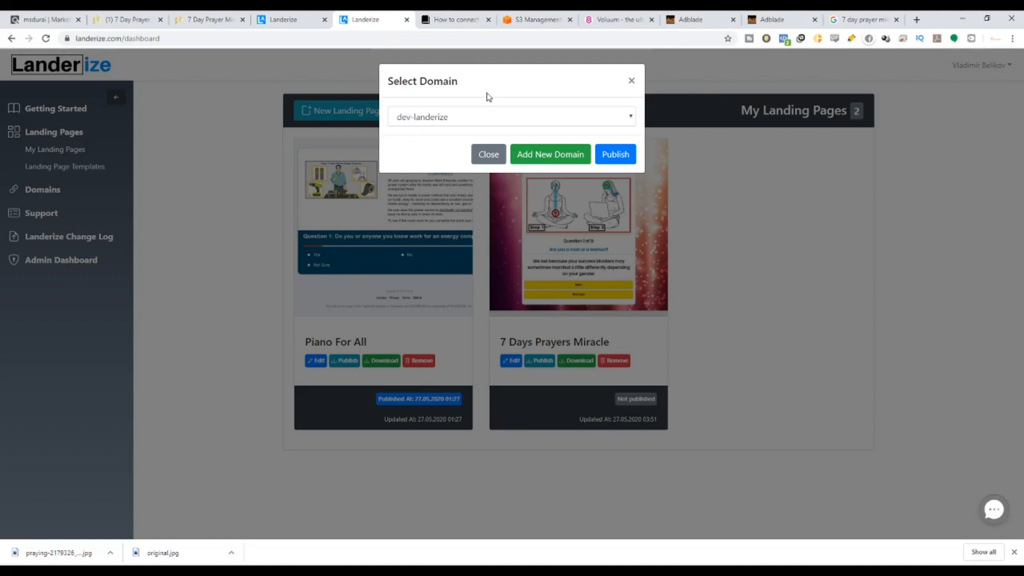
{"action": "left_click", "coordinate": [454, 123]}
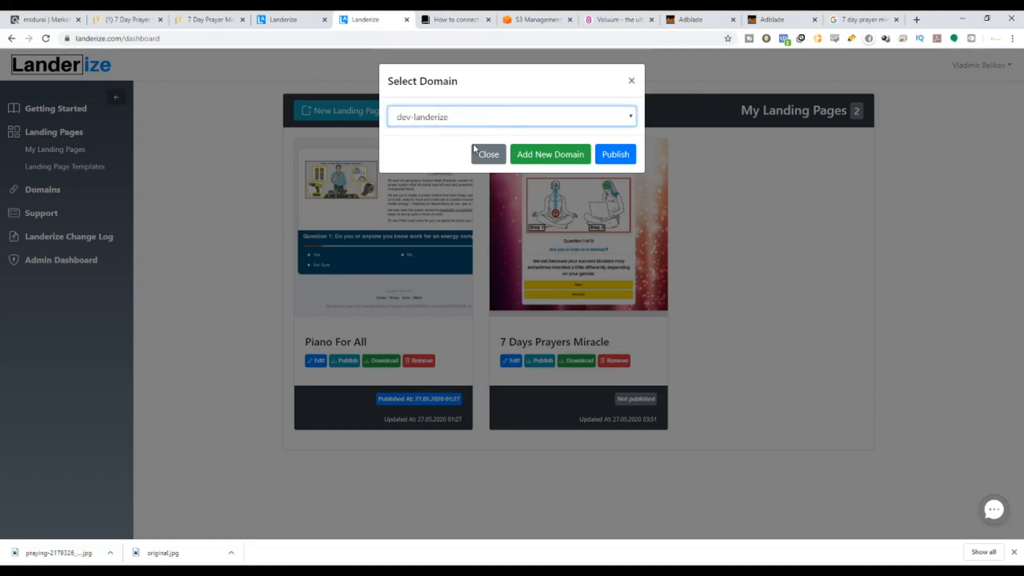
{"action": "left_click", "coordinate": [615, 156]}
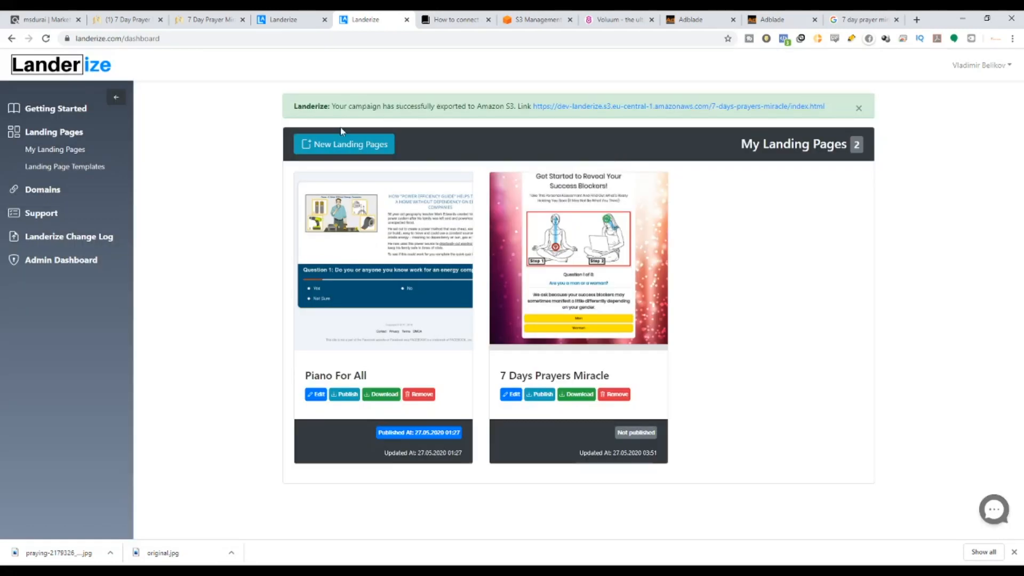
{"action": "left_click_drag", "start_coordinate": [342, 107], "coordinate": [837, 112]}
Open the dev-landerize bucket in the Amazon S3 console.
{"action": "left_click", "coordinate": [837, 111]}
{"action": "left_click", "coordinate": [539, 19]}
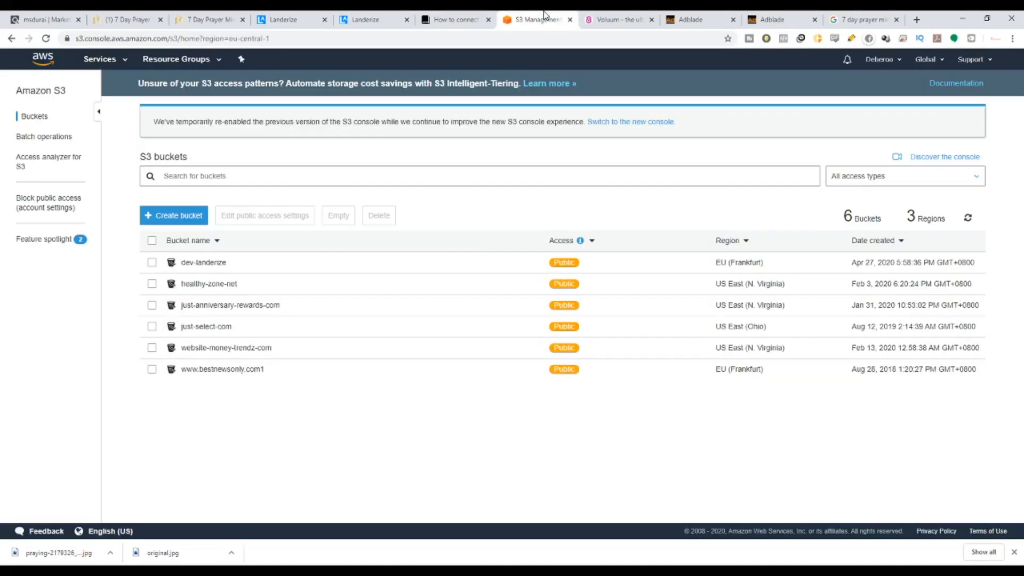
{"action": "left_click", "coordinate": [201, 262]}
{"action": "scroll", "coordinate": [181, 336], "scroll_direction": "down", "scroll_amount": 4}
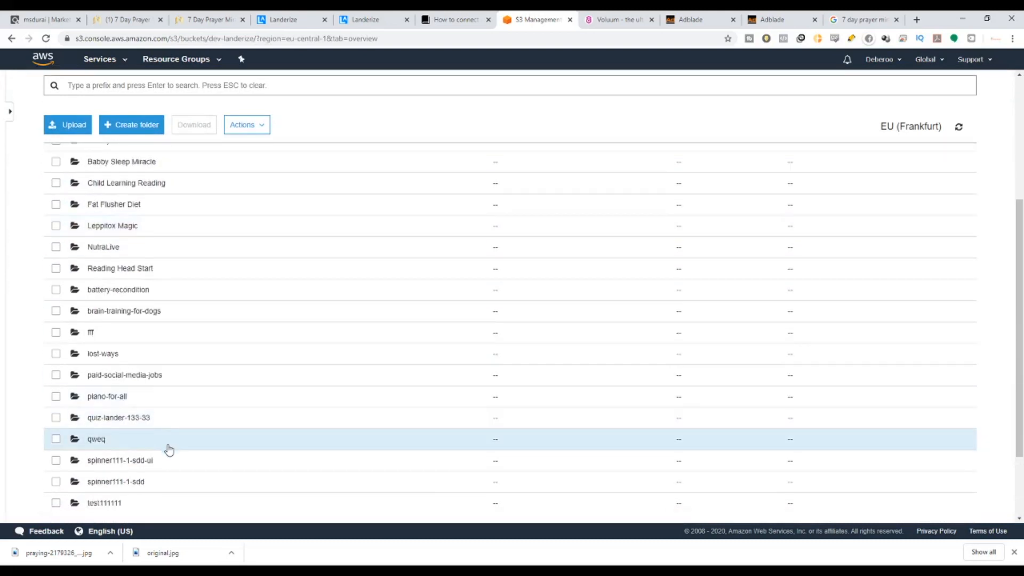
{"action": "scroll", "coordinate": [167, 447], "scroll_direction": "down", "scroll_amount": 2}
{"action": "scroll", "coordinate": [162, 413], "scroll_direction": "up", "scroll_amount": 4}
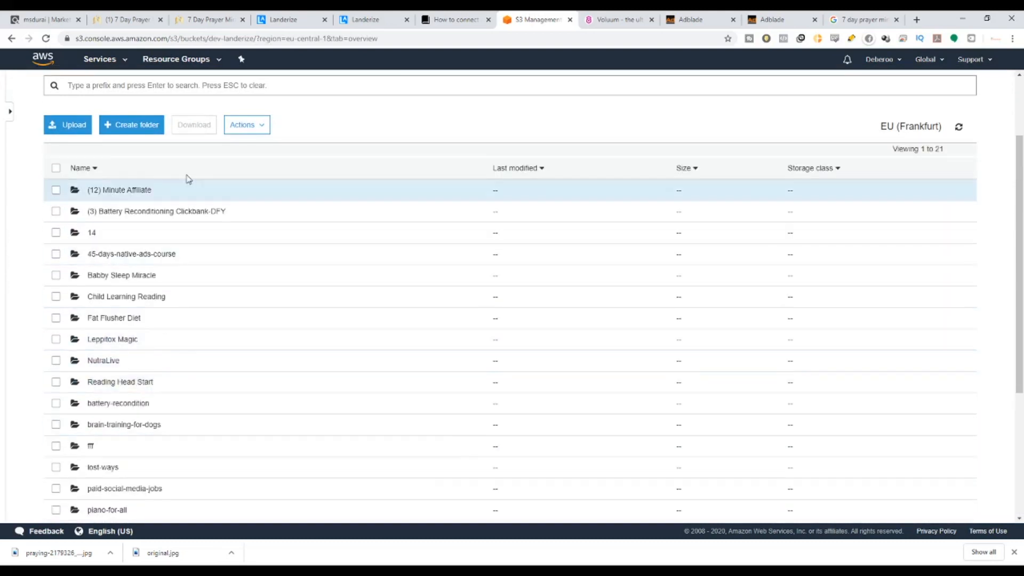
Reload the bucket listing to confirm the 7-days-prayers-miracle folder, then return to Landerize.
{"action": "left_click", "coordinate": [176, 39]}
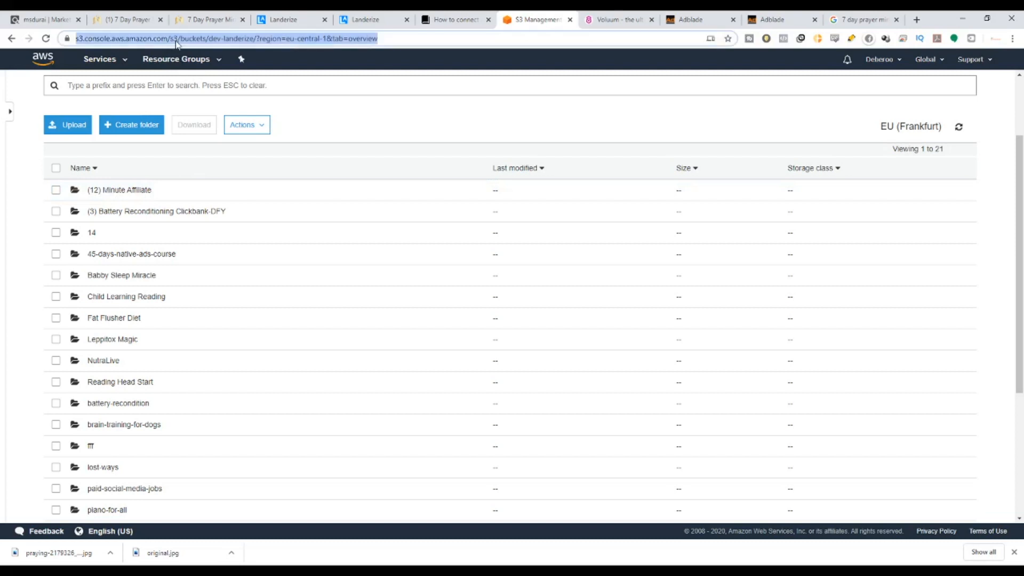
{"action": "key", "text": "Return"}
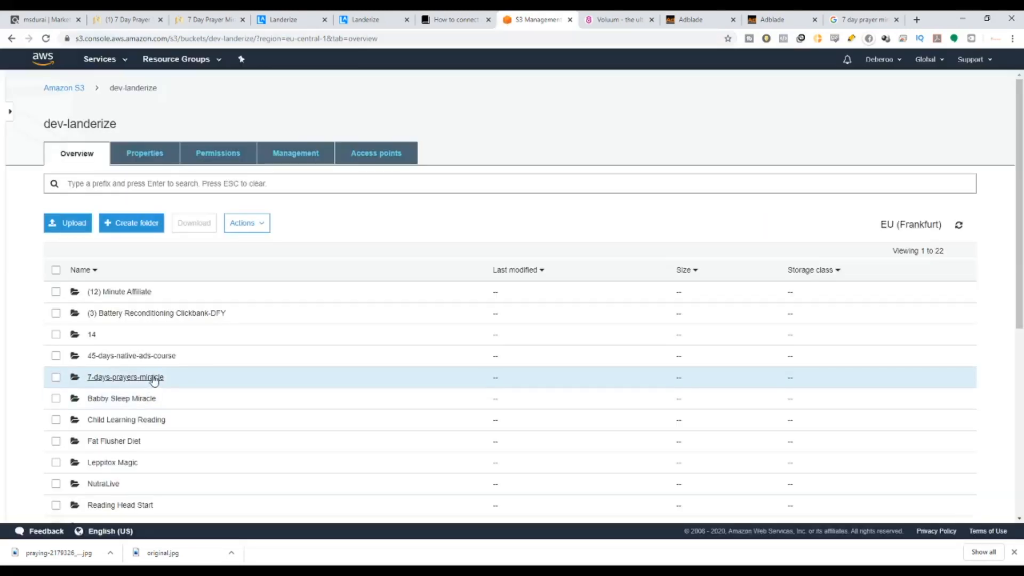
{"action": "scroll", "coordinate": [151, 377], "scroll_direction": "down", "scroll_amount": 5}
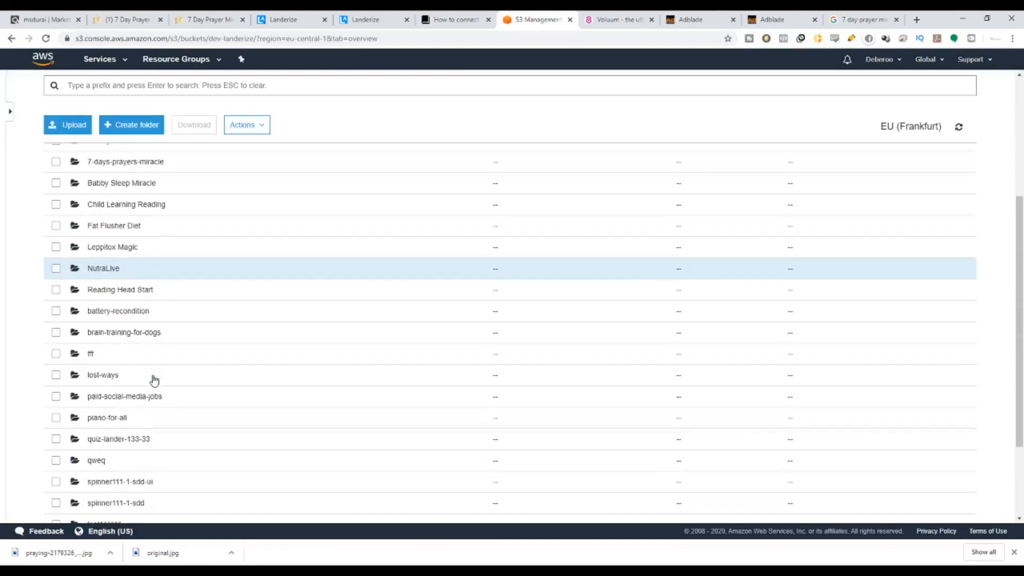
{"action": "scroll", "coordinate": [154, 379], "scroll_direction": "down", "scroll_amount": 3}
{"action": "scroll", "coordinate": [154, 380], "scroll_direction": "up", "scroll_amount": 5}
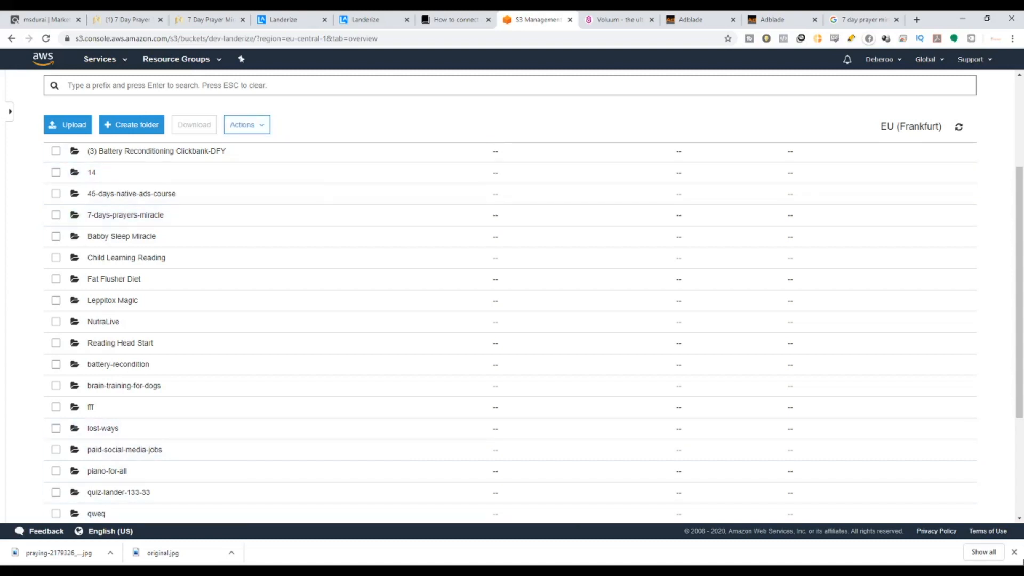
{"action": "left_click", "coordinate": [1012, 552]}
{"action": "left_click", "coordinate": [359, 19]}
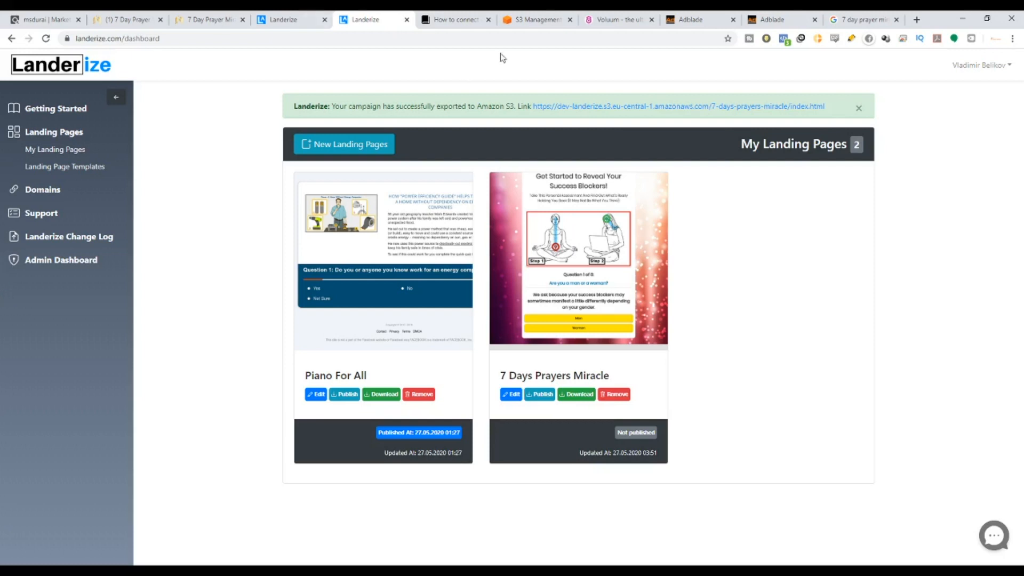
Switch to Voluum and show the Affiliate networks list, briefly checking Traffic sources.
{"action": "left_click", "coordinate": [618, 20]}
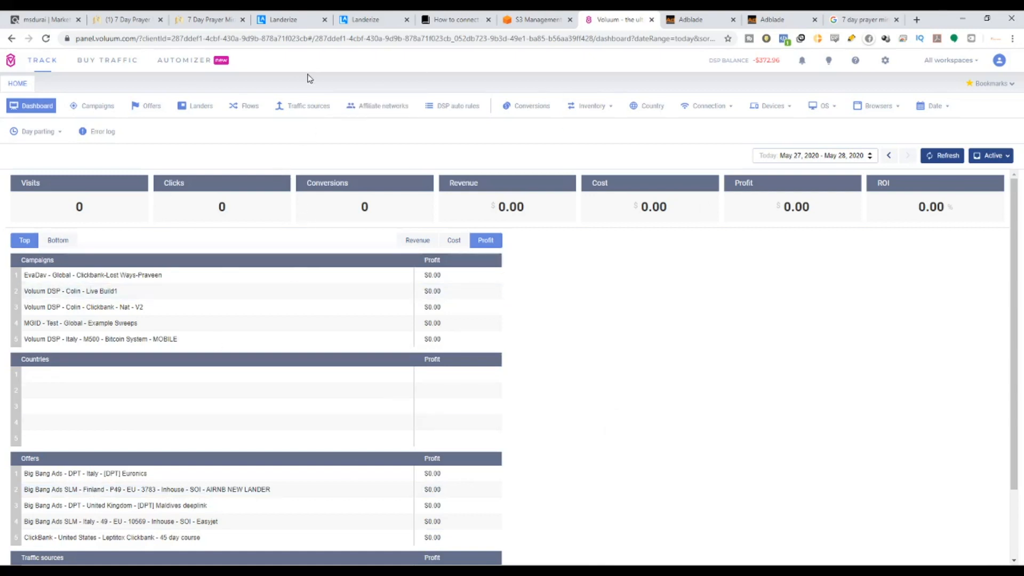
{"action": "left_click", "coordinate": [380, 106]}
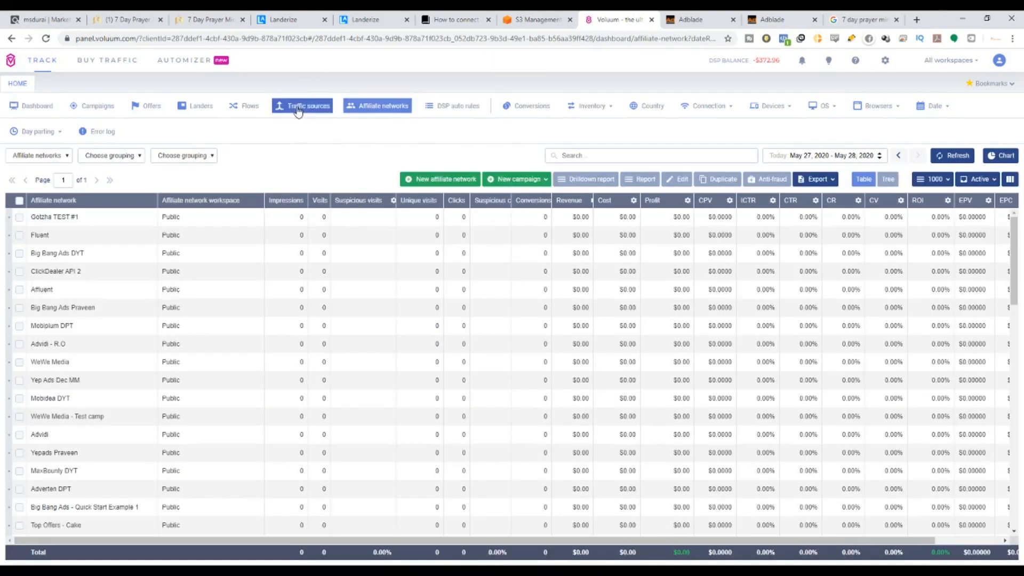
{"action": "left_click", "coordinate": [297, 109]}
{"action": "left_click", "coordinate": [382, 110]}
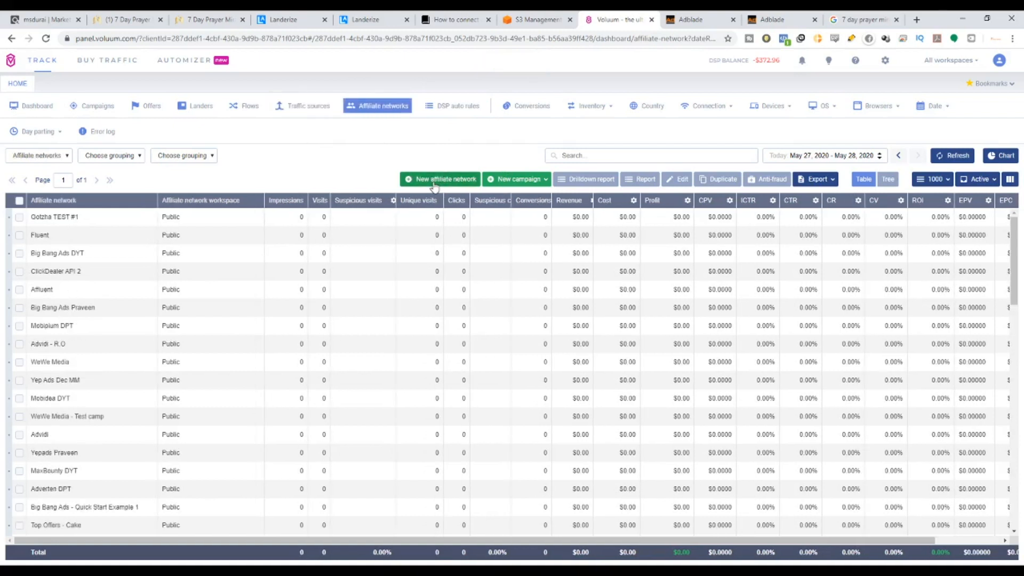
{"action": "left_click", "coordinate": [434, 184]}
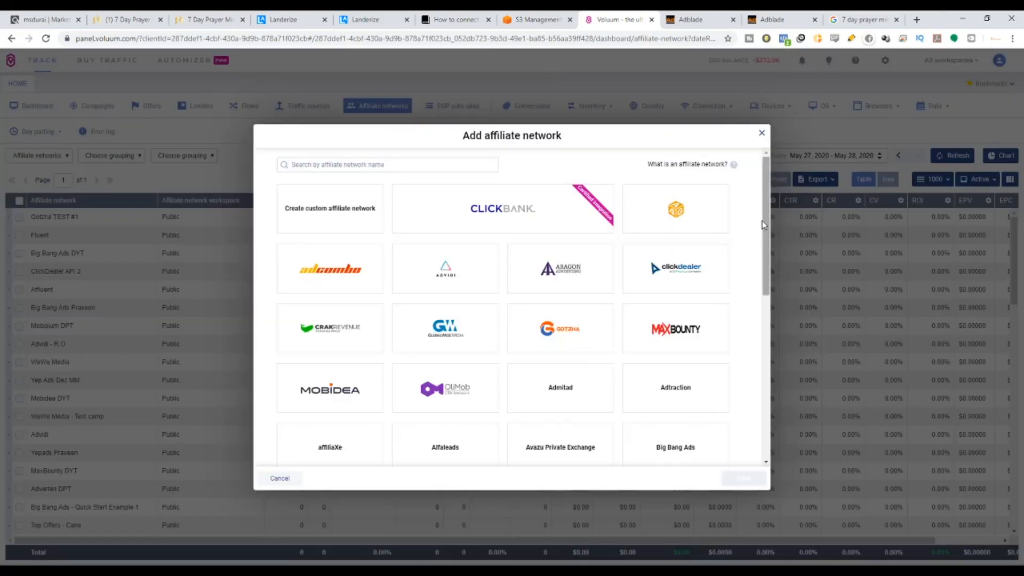
{"action": "scroll", "coordinate": [493, 263], "scroll_direction": "down", "scroll_amount": 5}
{"action": "scroll", "coordinate": [493, 263], "scroll_direction": "down", "scroll_amount": 1}
{"action": "scroll", "coordinate": [591, 326], "scroll_direction": "up", "scroll_amount": 6}
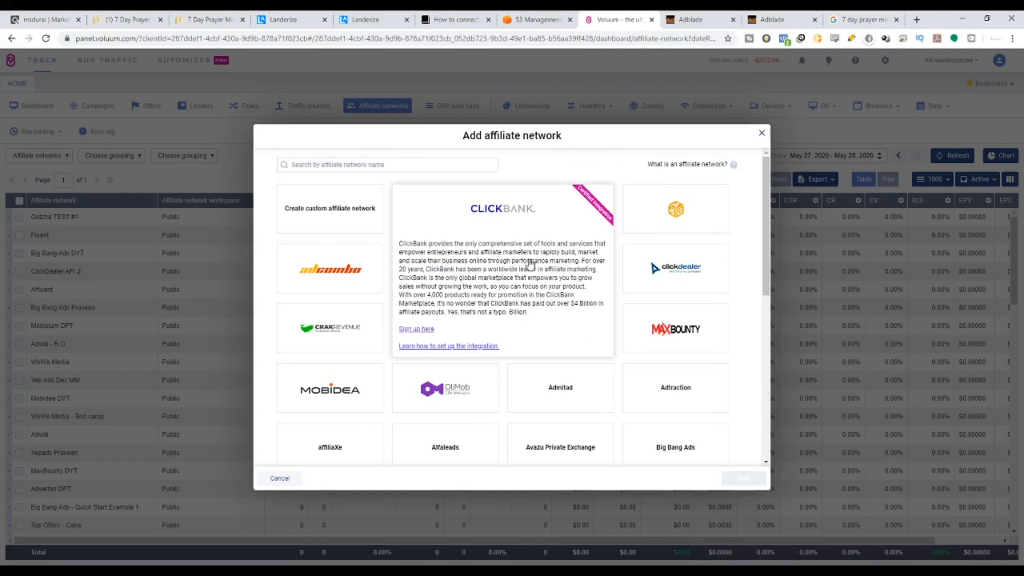
{"action": "left_click", "coordinate": [520, 217]}
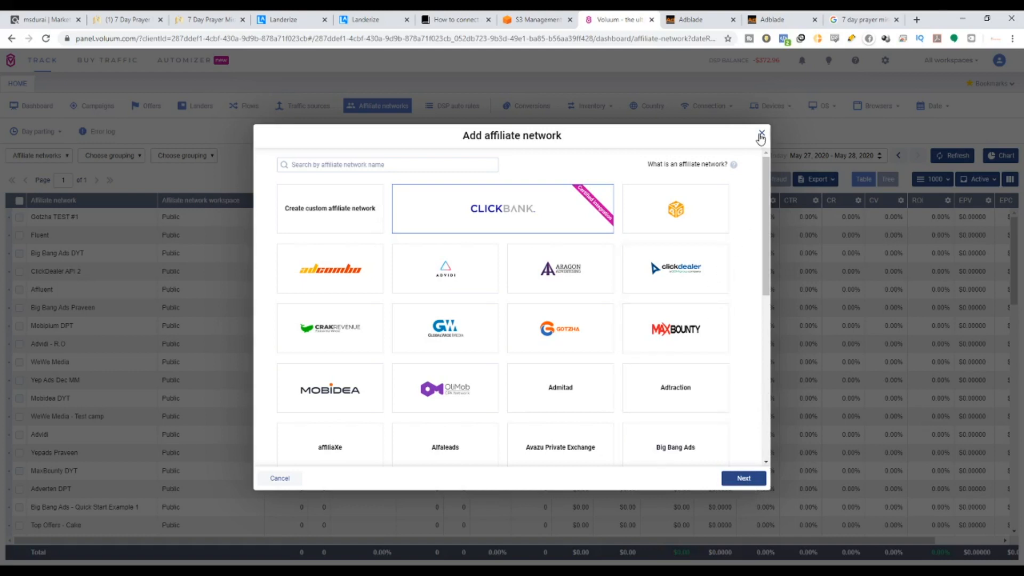
{"action": "left_click", "coordinate": [760, 134]}
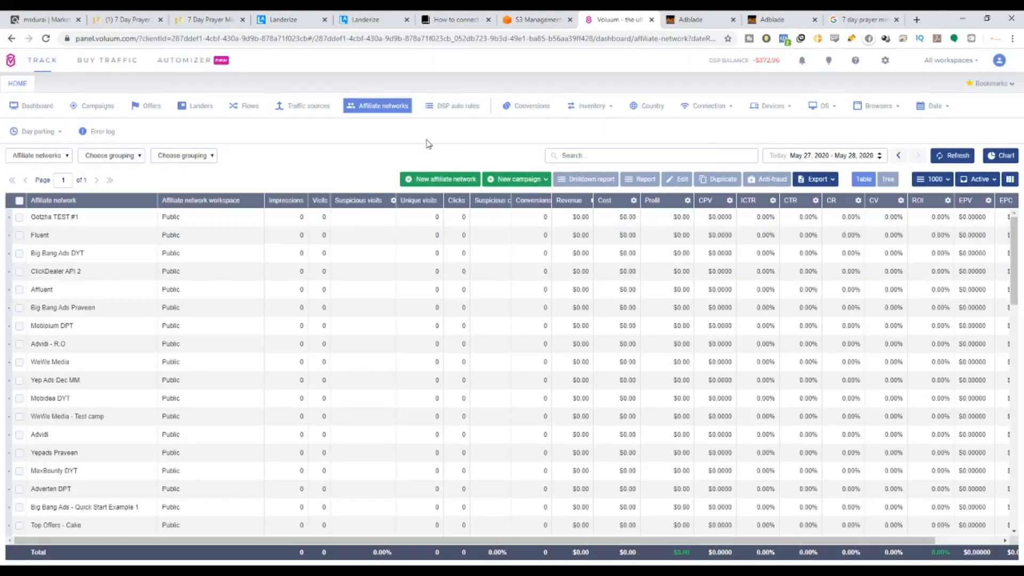
Show the Traffic sources list and scroll through the existing sources.
{"action": "left_click", "coordinate": [315, 106]}
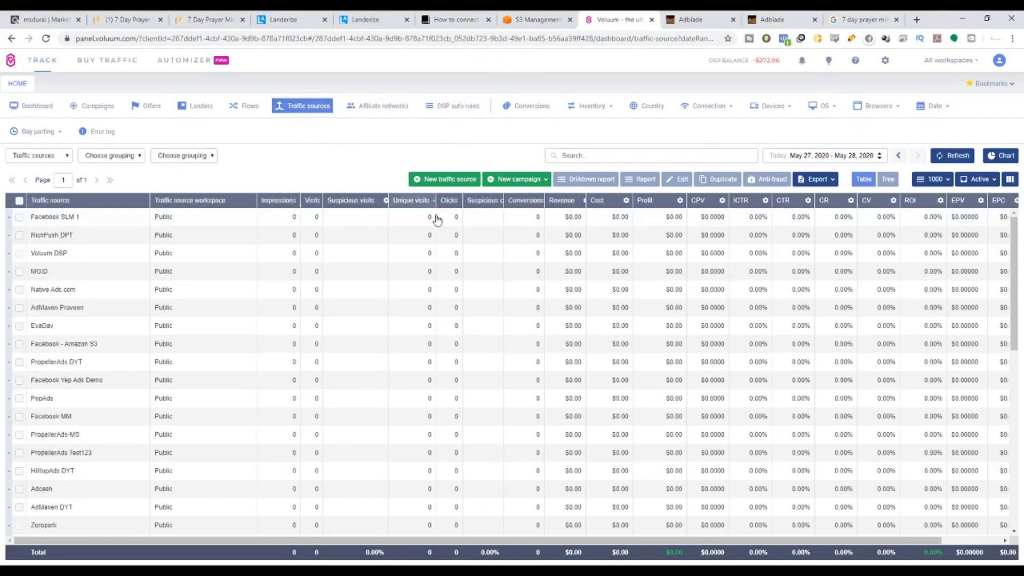
{"action": "scroll", "coordinate": [106, 346], "scroll_direction": "down", "scroll_amount": 8}
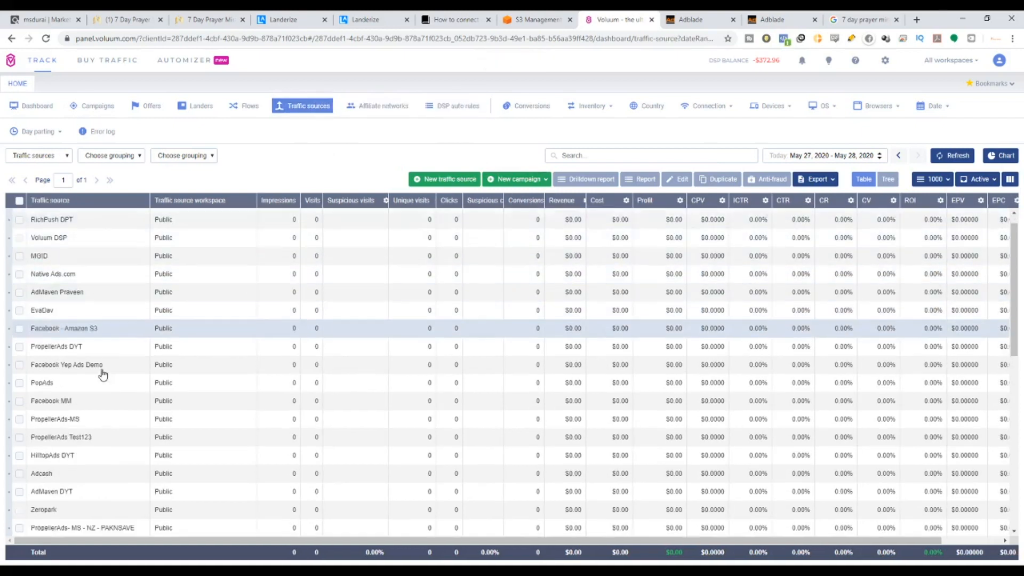
{"action": "scroll", "coordinate": [122, 462], "scroll_direction": "down", "scroll_amount": 1}
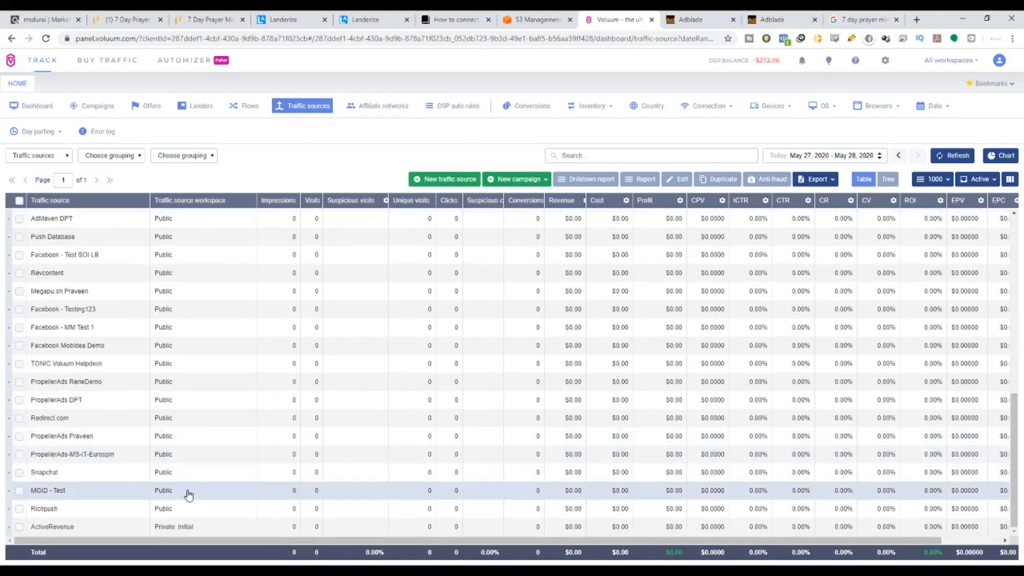
{"action": "scroll", "coordinate": [281, 459], "scroll_direction": "up", "scroll_amount": 6}
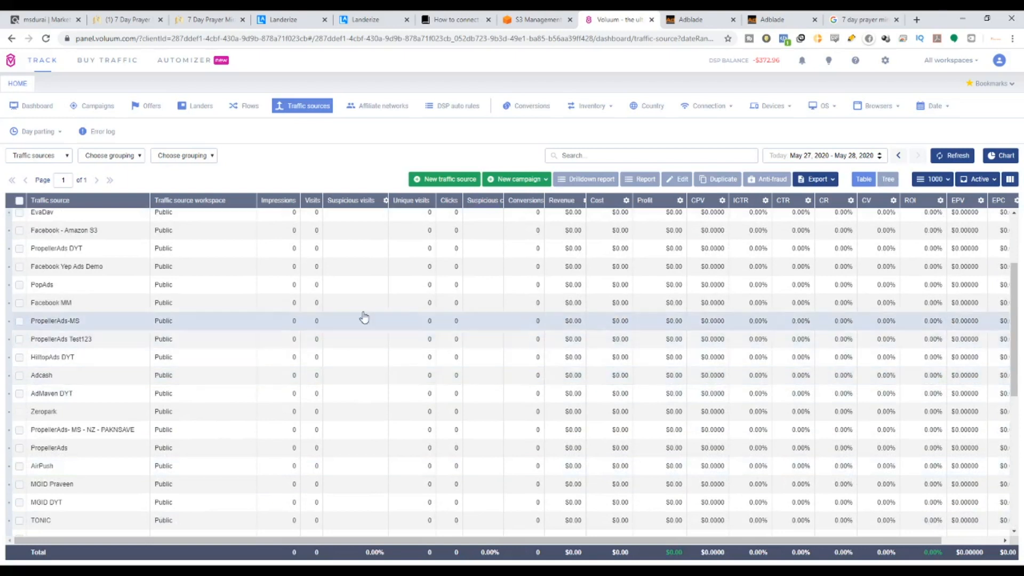
{"action": "scroll", "coordinate": [421, 267], "scroll_direction": "up", "scroll_amount": 2}
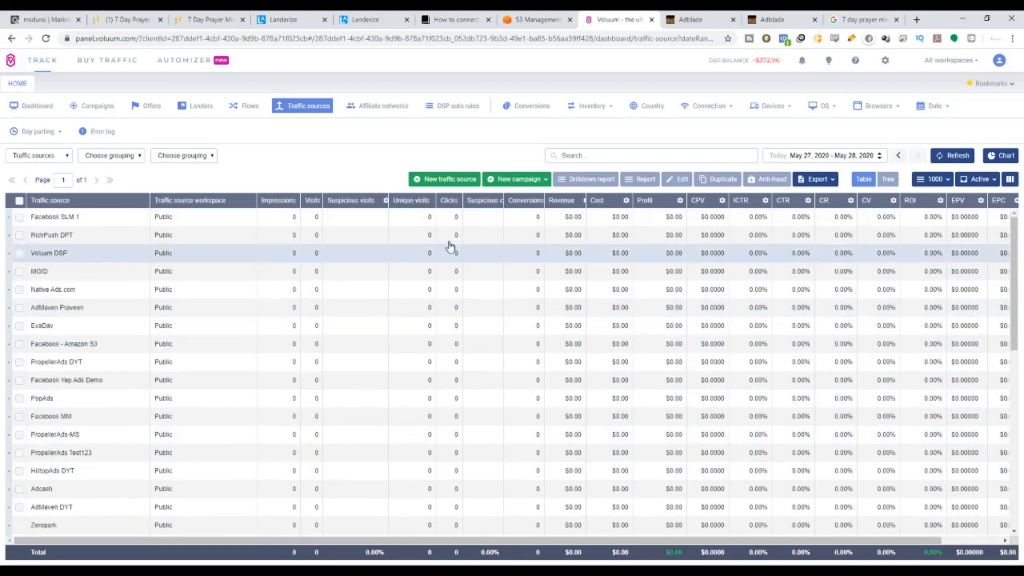
Start a new traffic source and browse the preset template tiles in the catalog.
{"action": "left_click", "coordinate": [442, 181]}
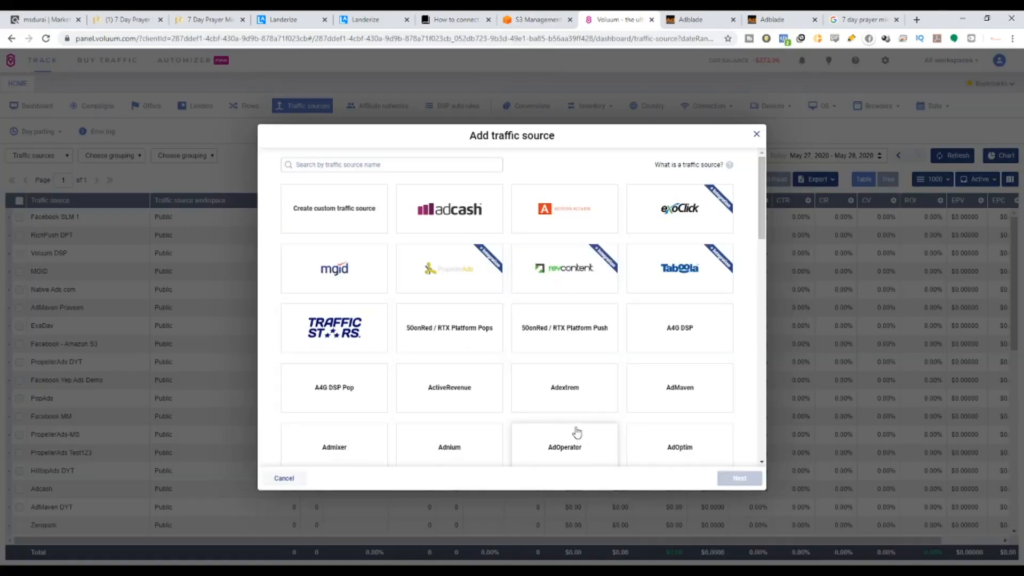
{"action": "scroll", "coordinate": [658, 425], "scroll_direction": "down", "scroll_amount": 1}
{"action": "scroll", "coordinate": [659, 426], "scroll_direction": "down", "scroll_amount": 2}
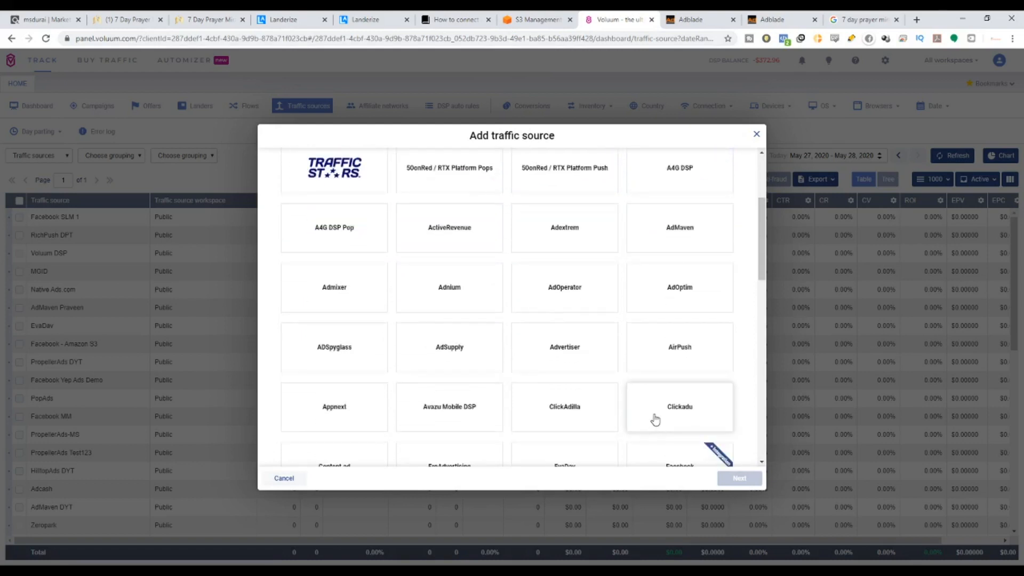
{"action": "scroll", "coordinate": [518, 422], "scroll_direction": "down", "scroll_amount": 2}
{"action": "scroll", "coordinate": [517, 419], "scroll_direction": "up", "scroll_amount": 3}
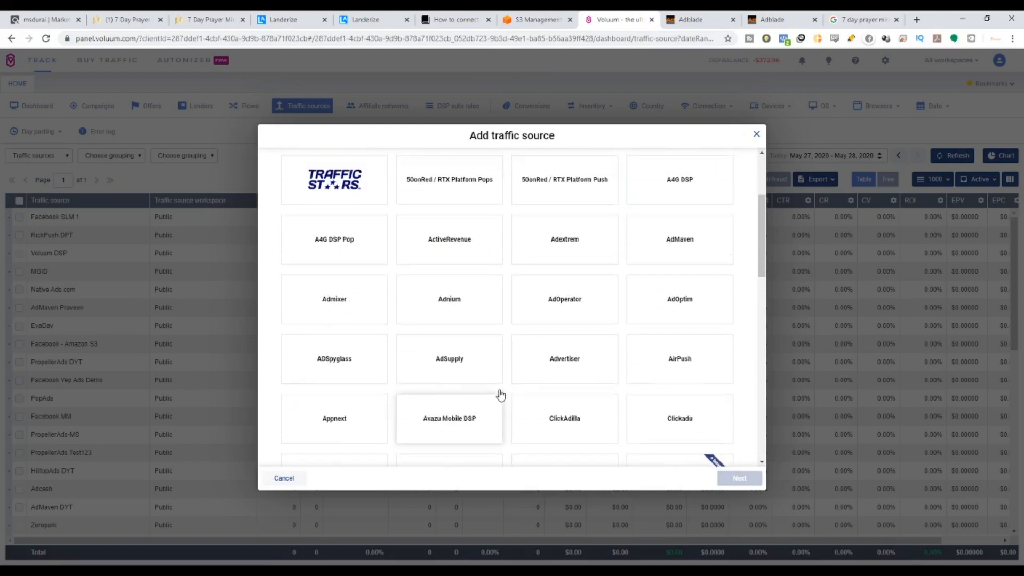
{"action": "scroll", "coordinate": [453, 320], "scroll_direction": "down", "scroll_amount": 5}
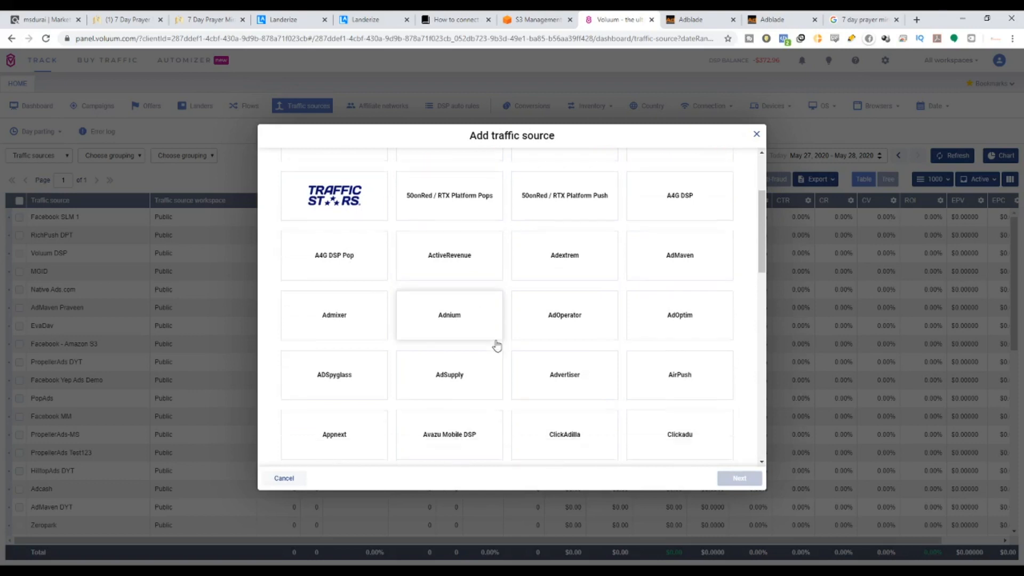
{"action": "scroll", "coordinate": [496, 343], "scroll_direction": "down", "scroll_amount": 4}
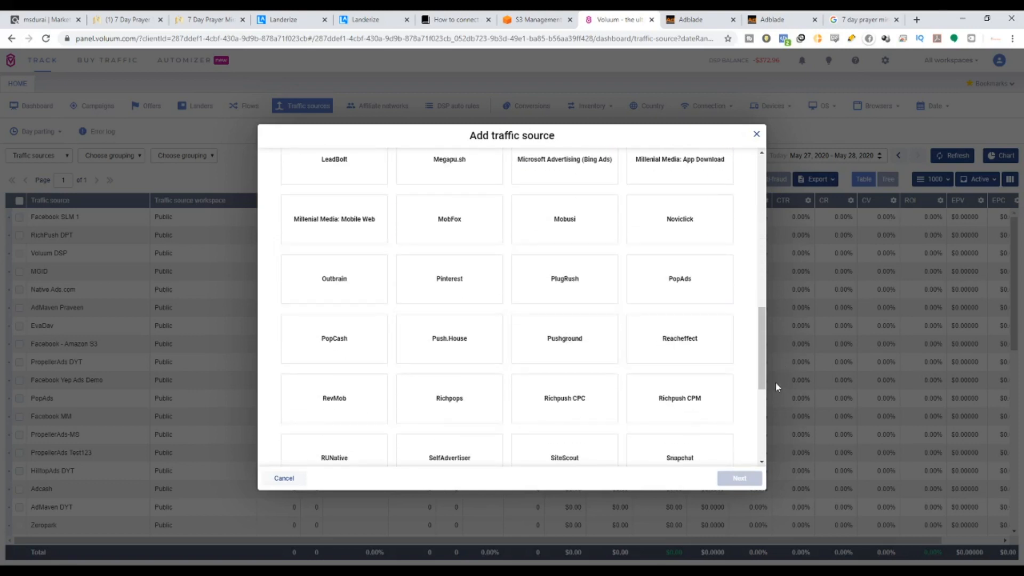
{"action": "left_click_drag", "start_coordinate": [763, 379], "coordinate": [750, 233]}
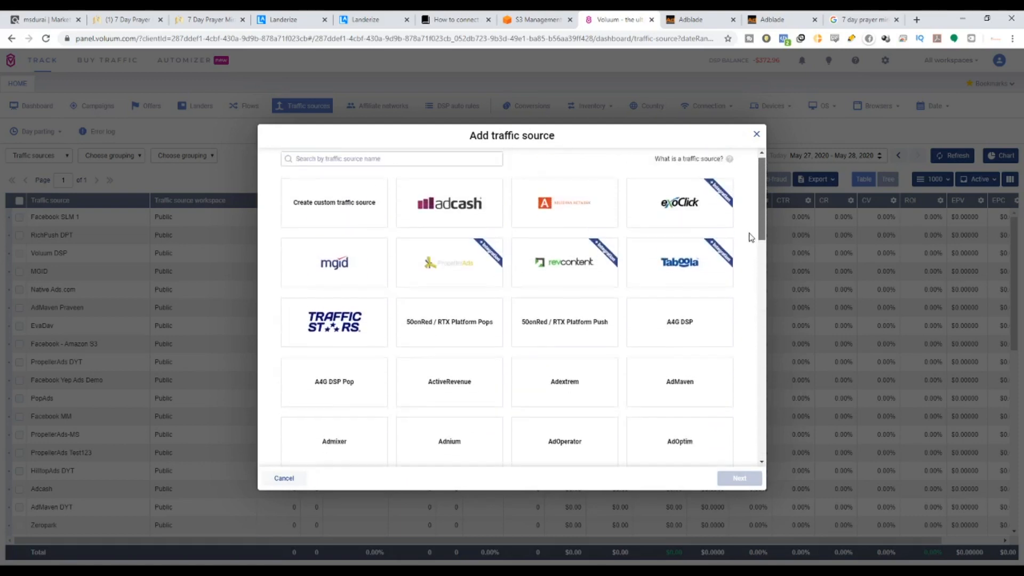
Choose a custom traffic source and enter the name AdBlade.
{"action": "left_click", "coordinate": [368, 207]}
{"action": "left_click", "coordinate": [738, 478]}
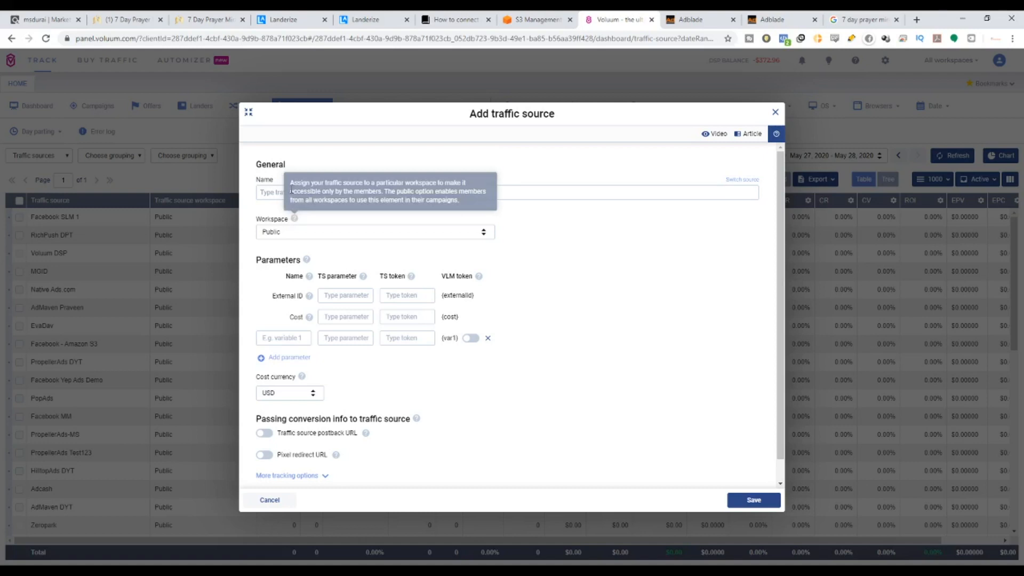
{"action": "left_click", "coordinate": [277, 193]}
{"action": "type", "text": "Adb"}
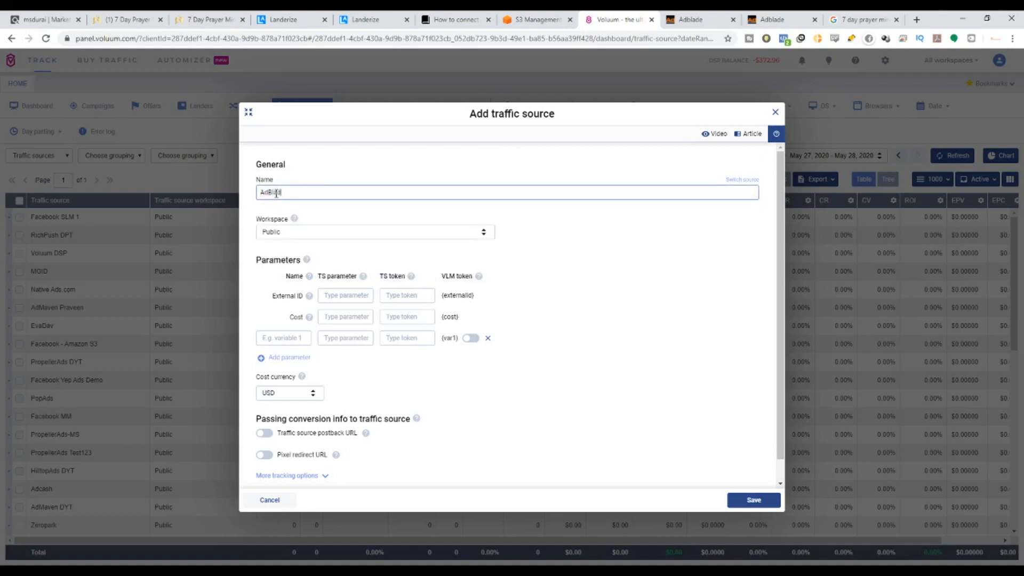
{"action": "left_click_drag", "start_coordinate": [301, 261], "coordinate": [268, 262]}
{"action": "left_click", "coordinate": [254, 260]}
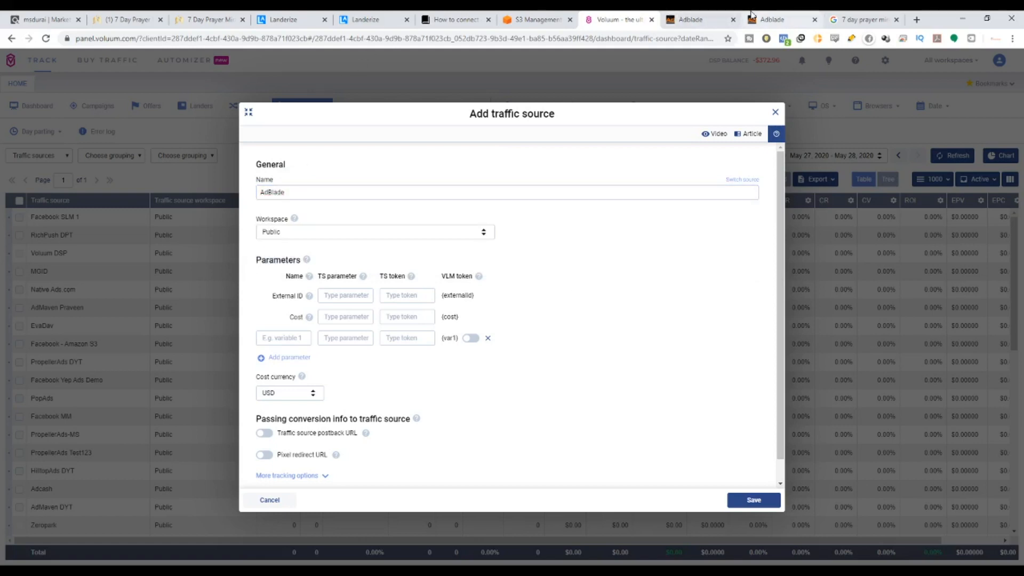
Check the Adblade website, then save the AdBlade traffic source with default parameters.
{"action": "left_click", "coordinate": [714, 15]}
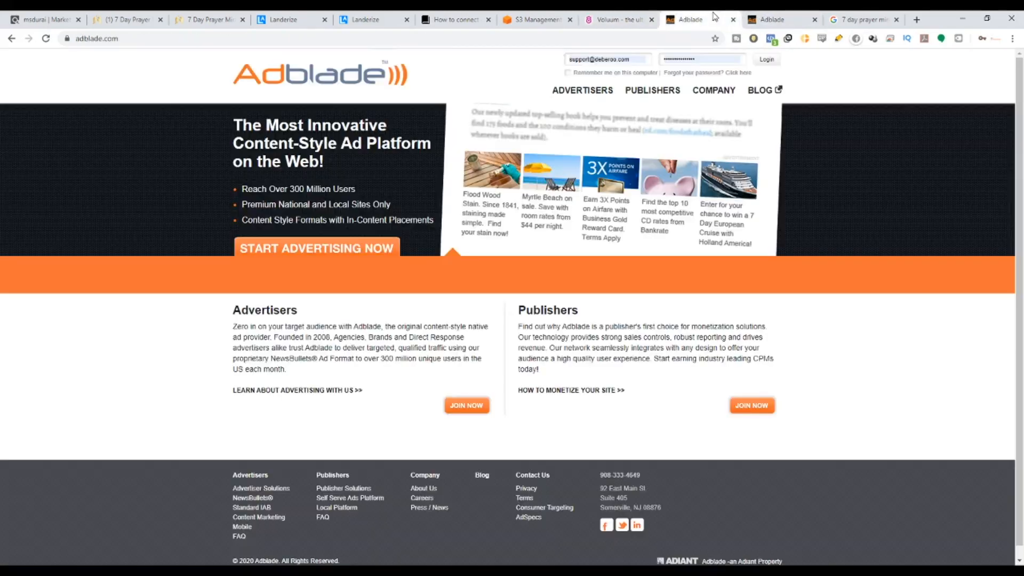
{"action": "scroll", "coordinate": [617, 504], "scroll_direction": "down", "scroll_amount": 1}
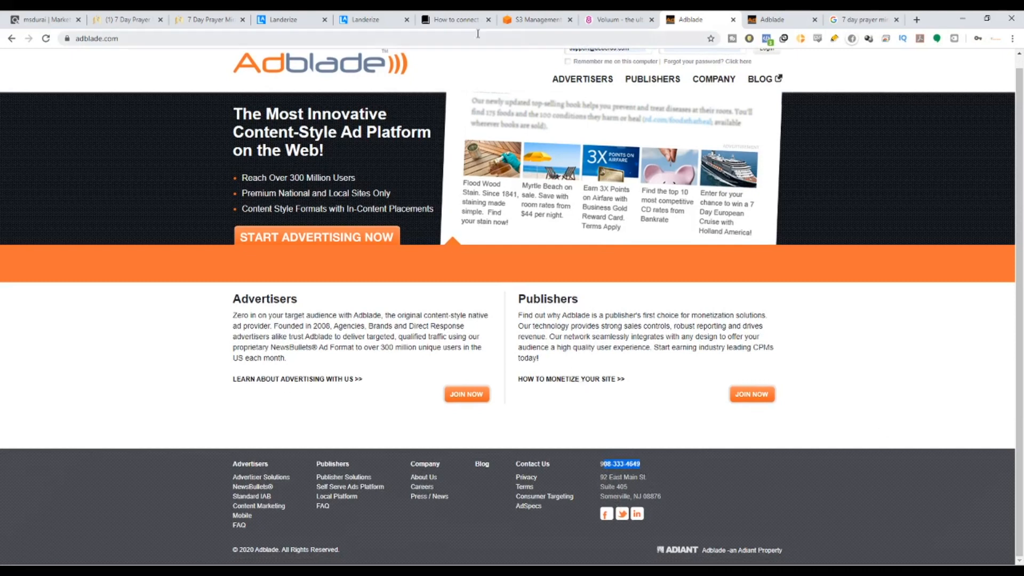
{"action": "left_click", "coordinate": [610, 19]}
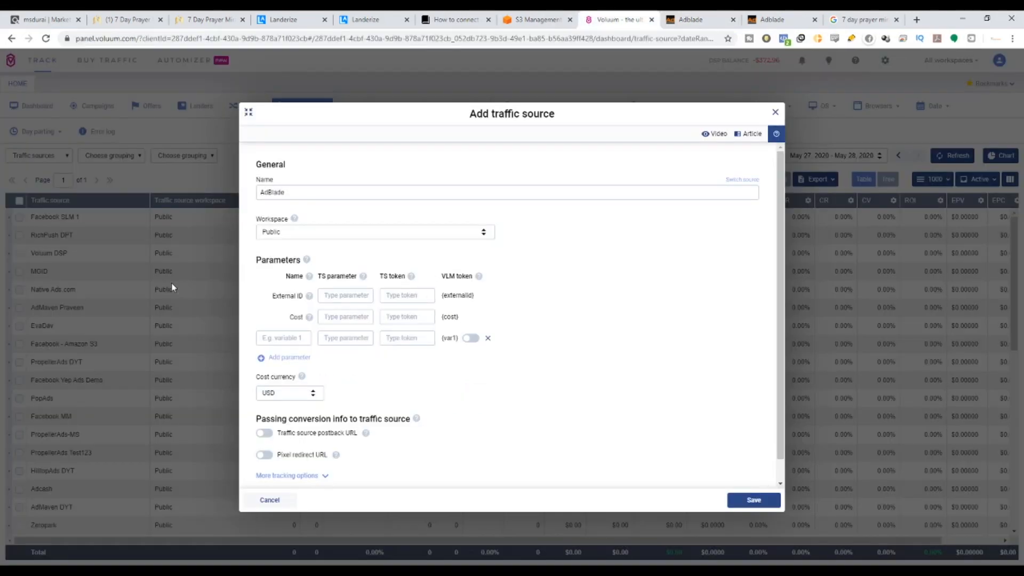
{"action": "left_click_drag", "start_coordinate": [256, 260], "coordinate": [302, 262]}
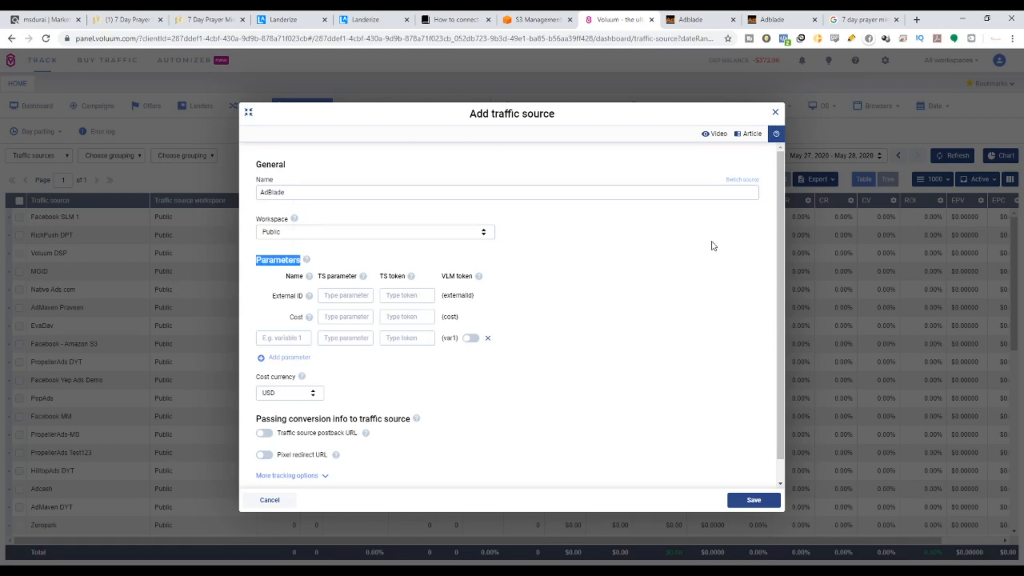
{"action": "left_click", "coordinate": [754, 501]}
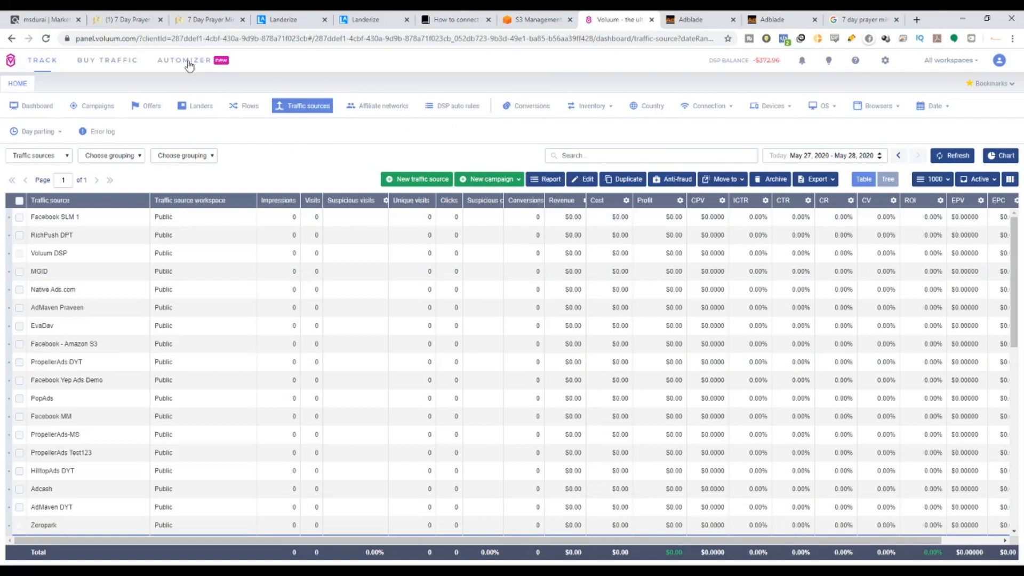
Review the 7 Day Prayer Miracle offer in ClickBank and Landerize, then show Voluum's Offers list.
{"action": "left_click", "coordinate": [55, 20]}
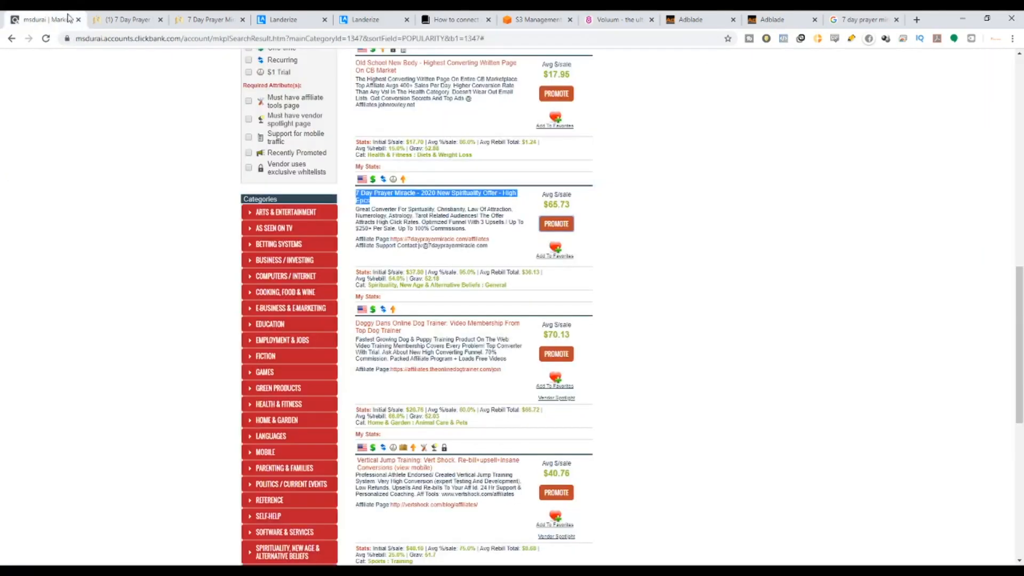
{"action": "left_click", "coordinate": [356, 20]}
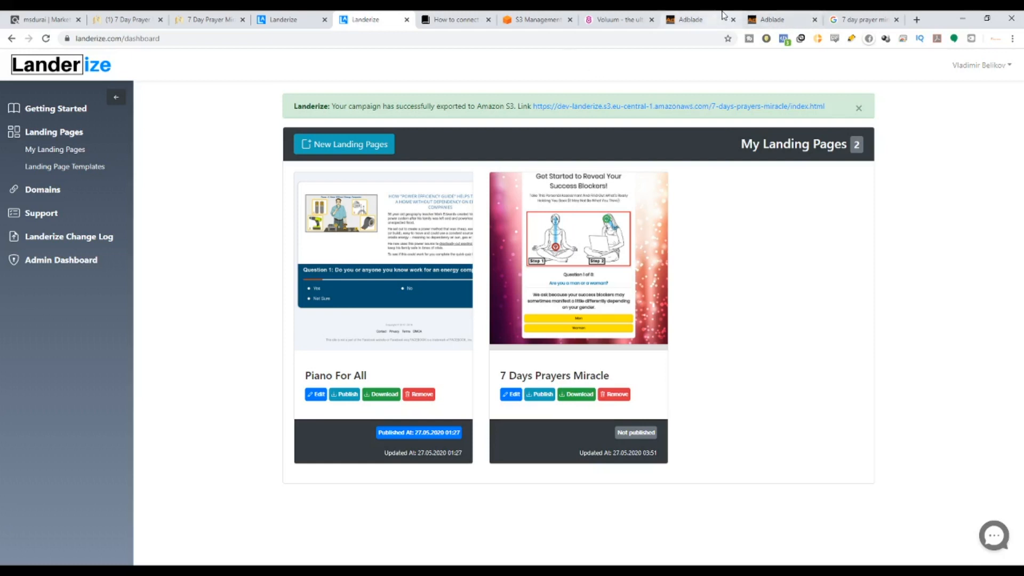
{"action": "left_click", "coordinate": [618, 20]}
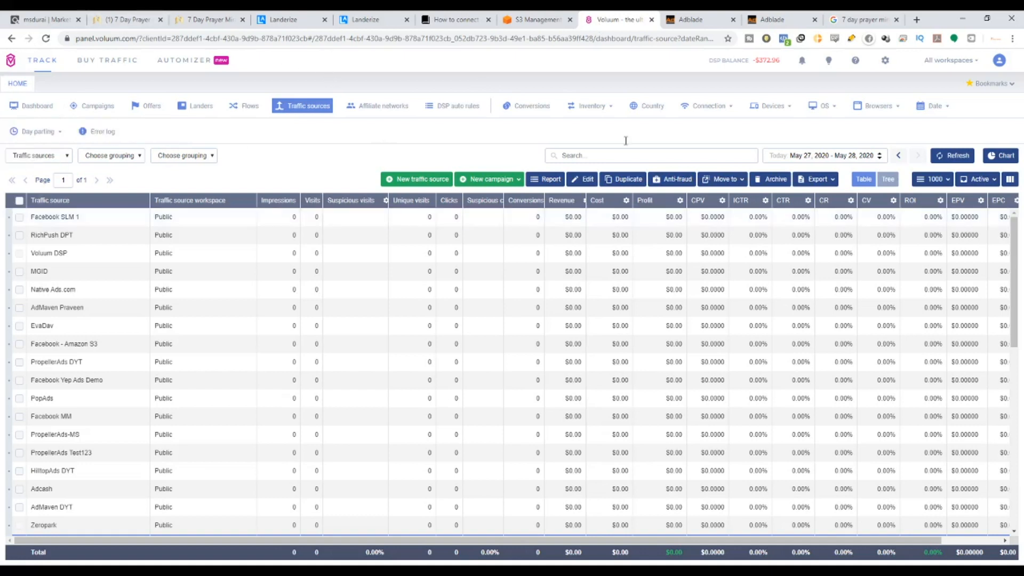
{"action": "left_click", "coordinate": [158, 110]}
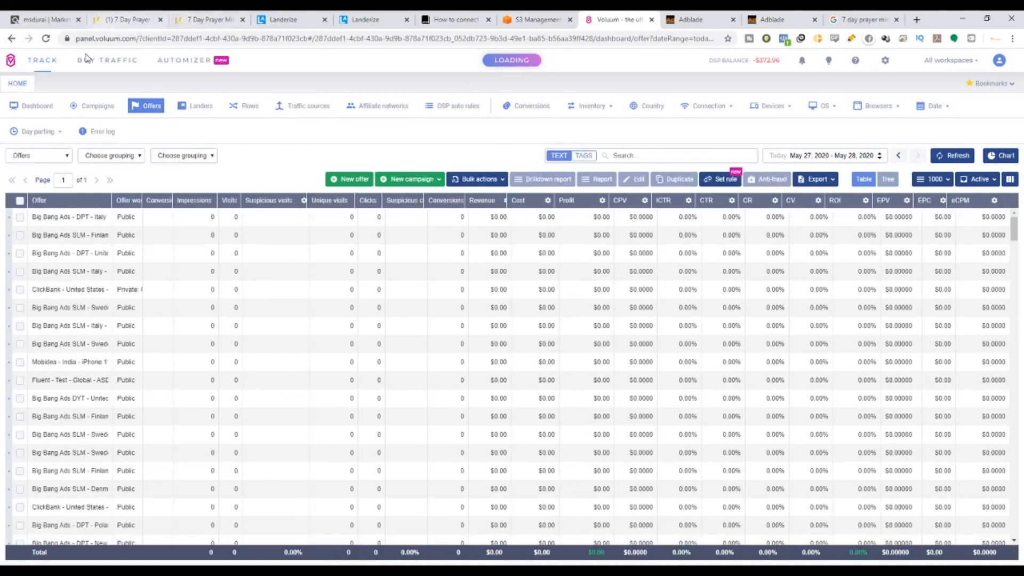
Start a ClickBank offer named 'ClickBank - Global - 7 Days Prayer Miracle'.
{"action": "left_click", "coordinate": [345, 182]}
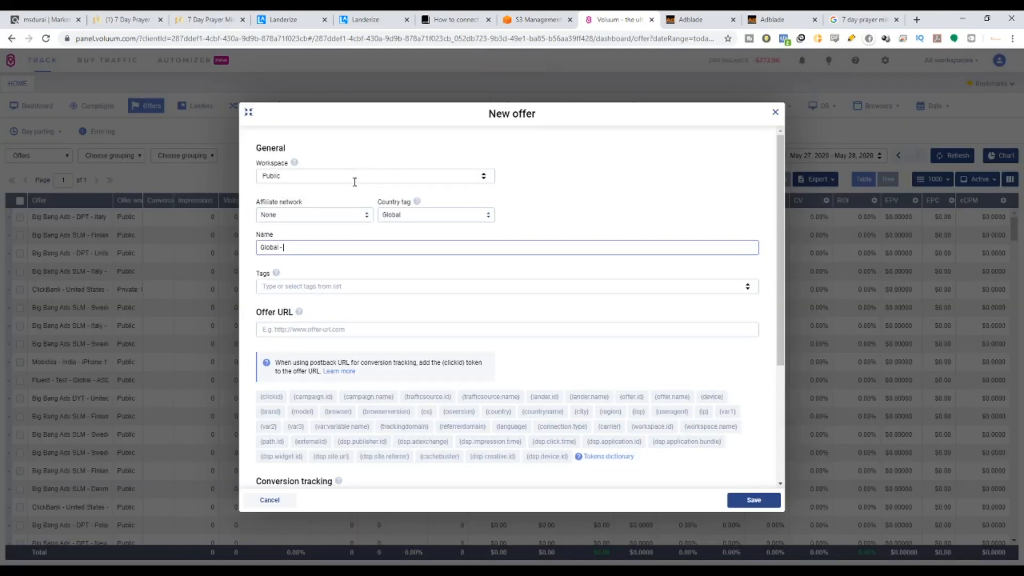
{"action": "left_click", "coordinate": [316, 213]}
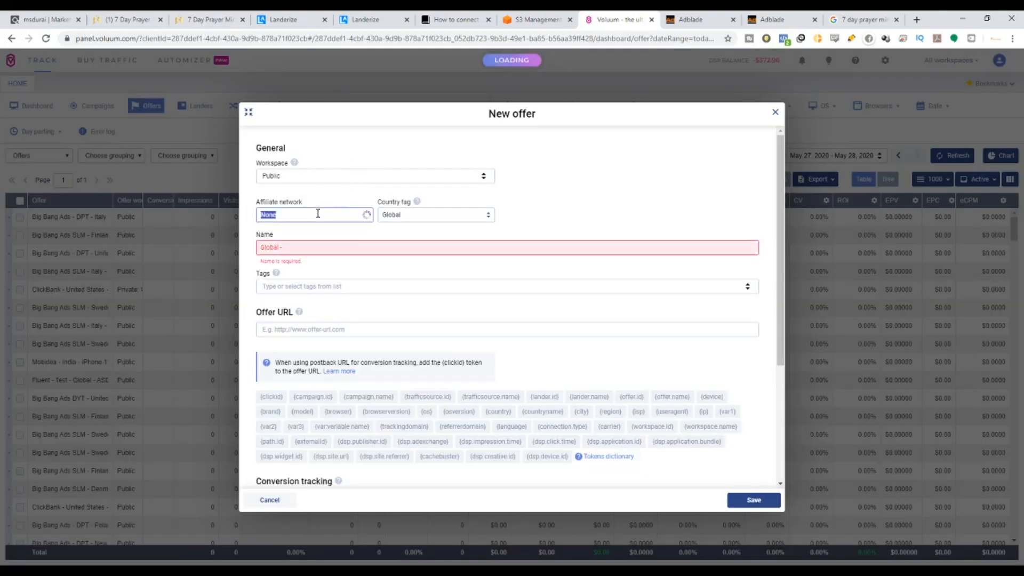
{"action": "type", "text": "Click"}
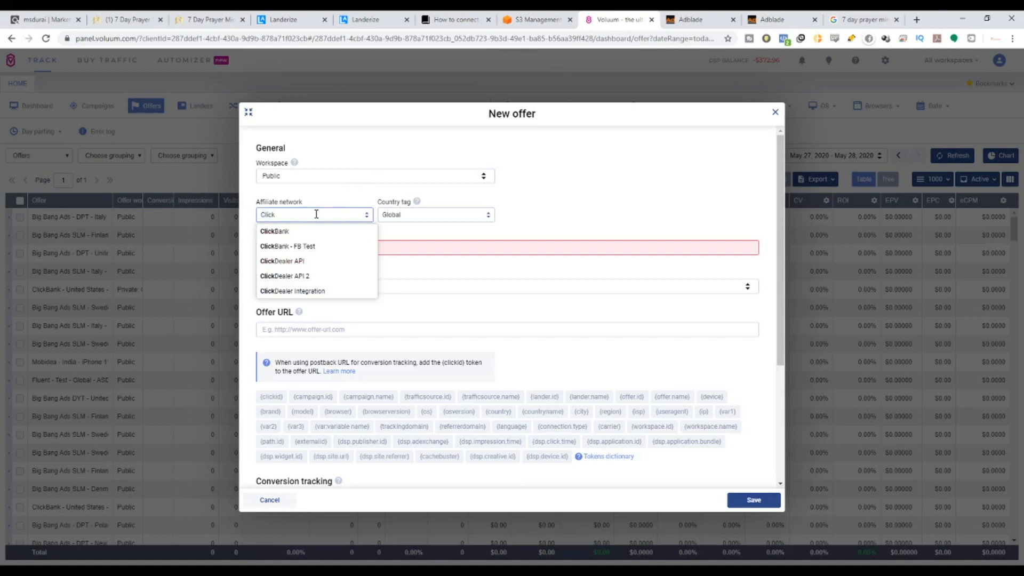
{"action": "left_click", "coordinate": [282, 231]}
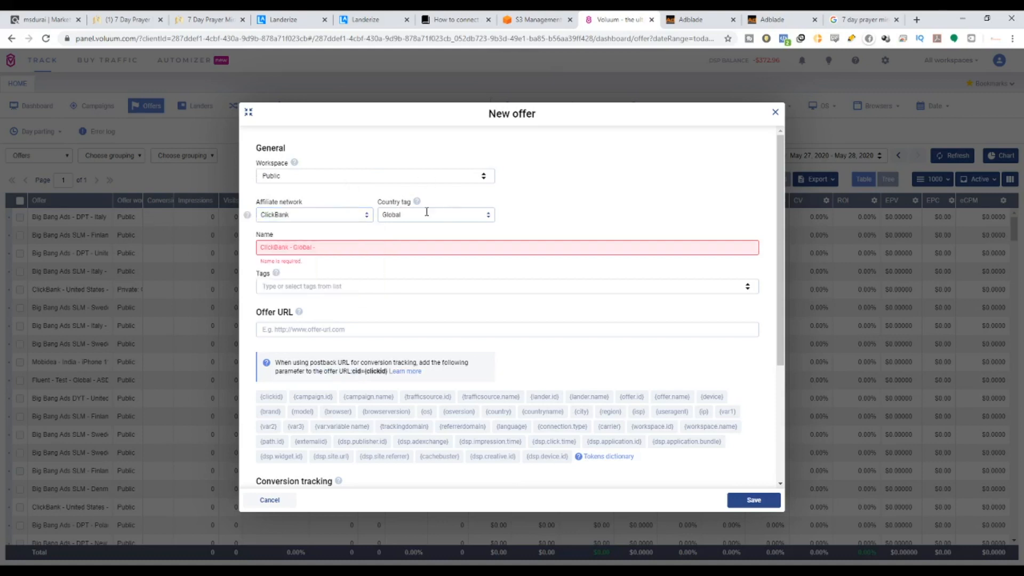
{"action": "left_click_drag", "start_coordinate": [378, 202], "coordinate": [411, 203]}
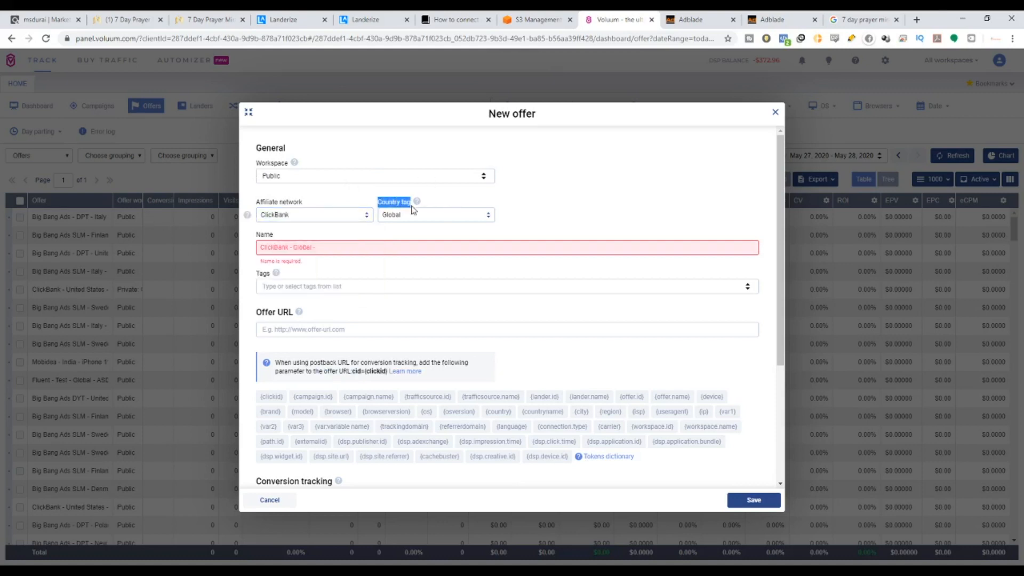
{"action": "left_click", "coordinate": [375, 246]}
{"action": "type", "text": "7 D"}
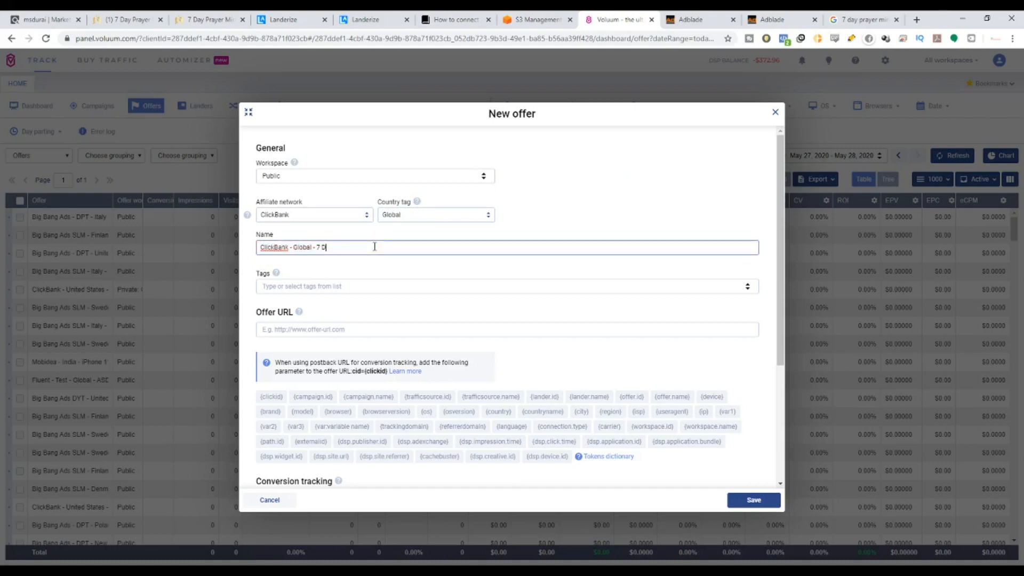
{"action": "type", "text": "ays Prayer Miracle"}
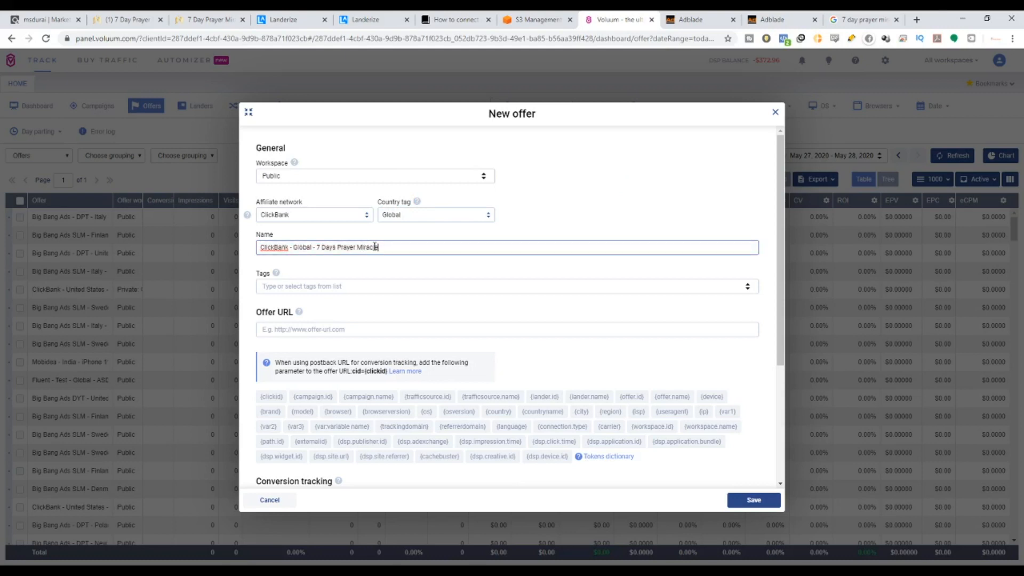
Paste the ClickBank hop link into the offer's Offer URL field.
{"action": "left_click", "coordinate": [319, 329]}
{"action": "left_click", "coordinate": [347, 570]}
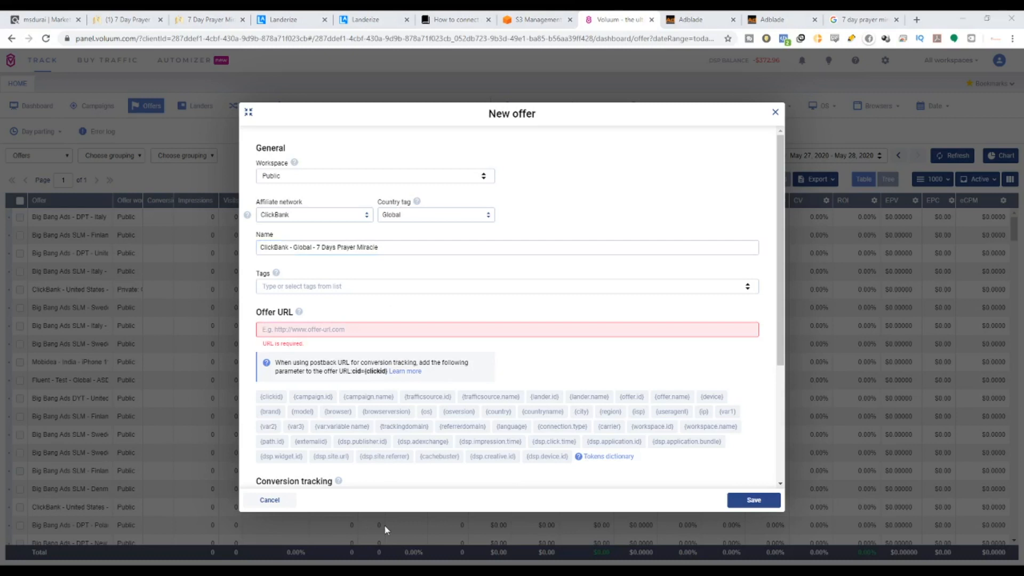
{"action": "left_click", "coordinate": [516, 330]}
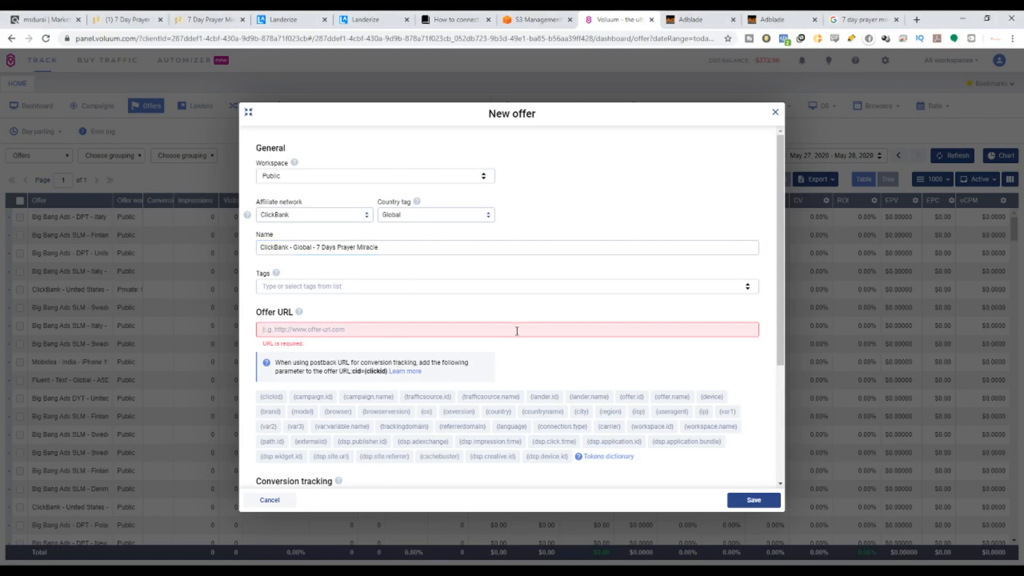
{"action": "type", "text": "https://fc6928w80hed4r5vb-dc5-585i.hop.clickbank.net/"}
{"action": "scroll", "coordinate": [493, 466], "scroll_direction": "down", "scroll_amount": 2}
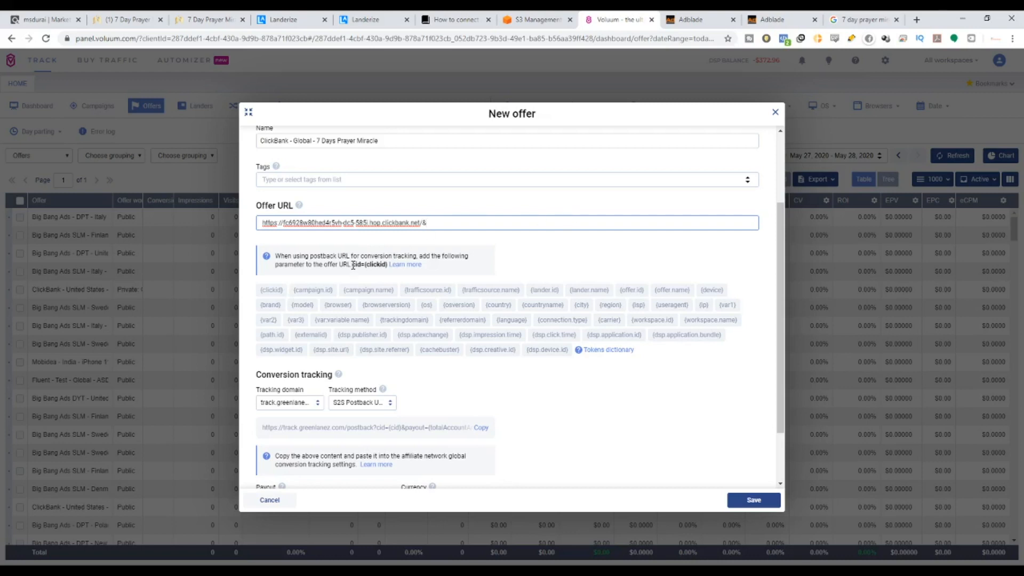
Copy cid={clickid} from the hint and append it after the & in the offer URL.
{"action": "left_click_drag", "start_coordinate": [352, 265], "coordinate": [389, 267]}
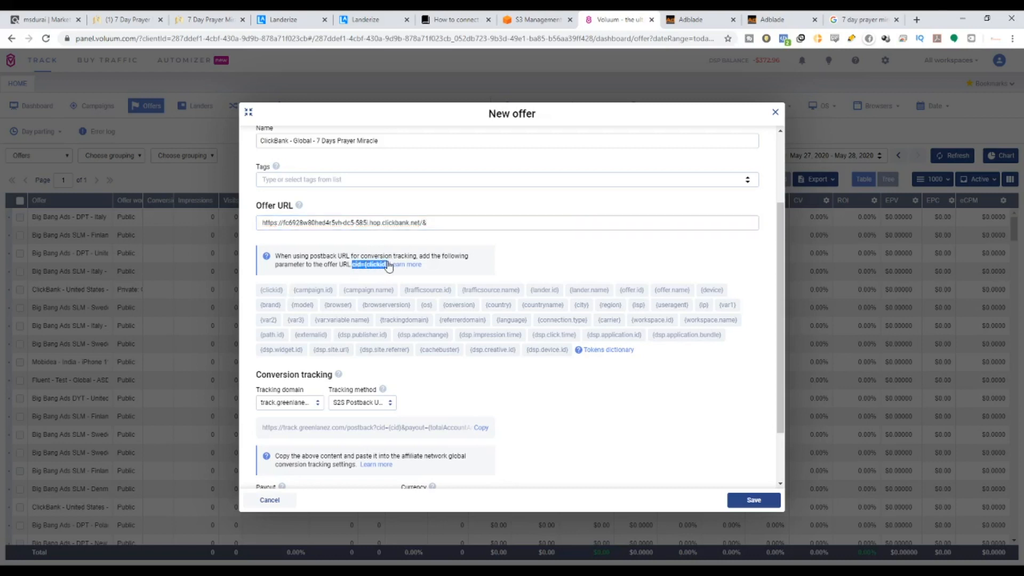
{"action": "key", "text": "ctrl+c"}
{"action": "left_click", "coordinate": [432, 223]}
{"action": "key", "text": "ctrl+v"}
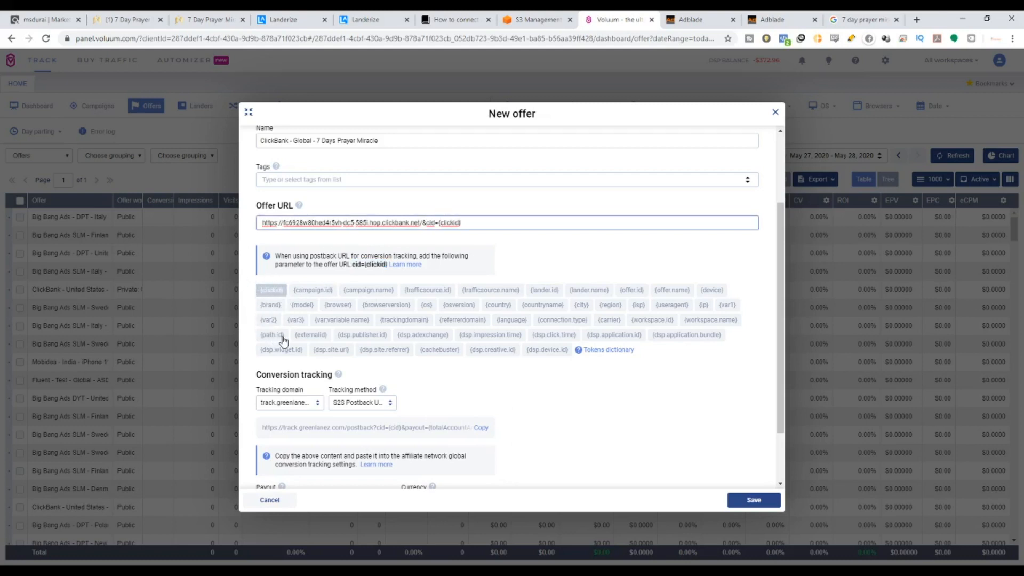
Check the full offer URL, save the ClickBank offer, and bring up the Landers list.
{"action": "scroll", "coordinate": [392, 310], "scroll_direction": "down", "scroll_amount": 2}
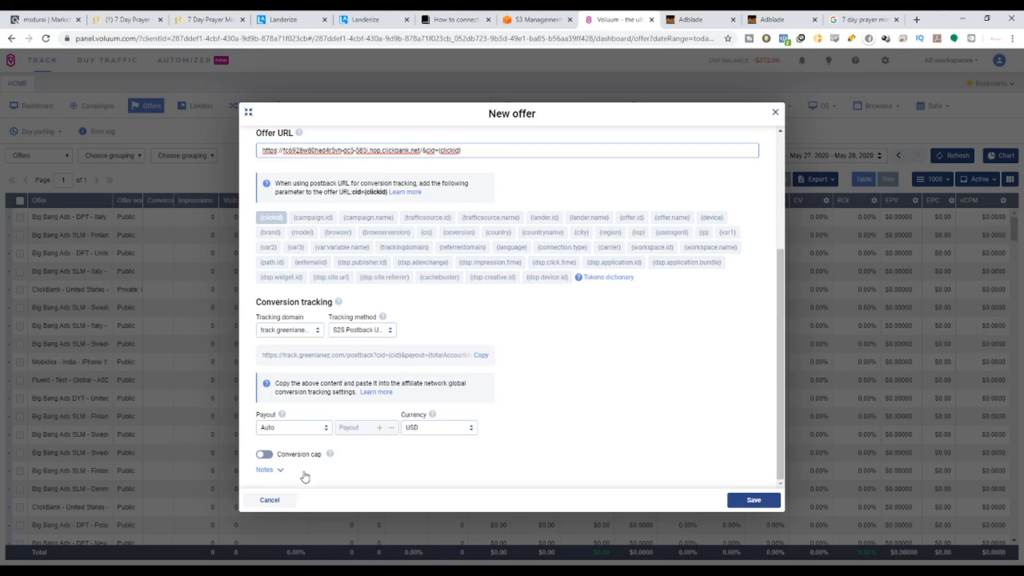
{"action": "scroll", "coordinate": [347, 343], "scroll_direction": "up", "scroll_amount": 2}
{"action": "scroll", "coordinate": [353, 257], "scroll_direction": "up", "scroll_amount": 2}
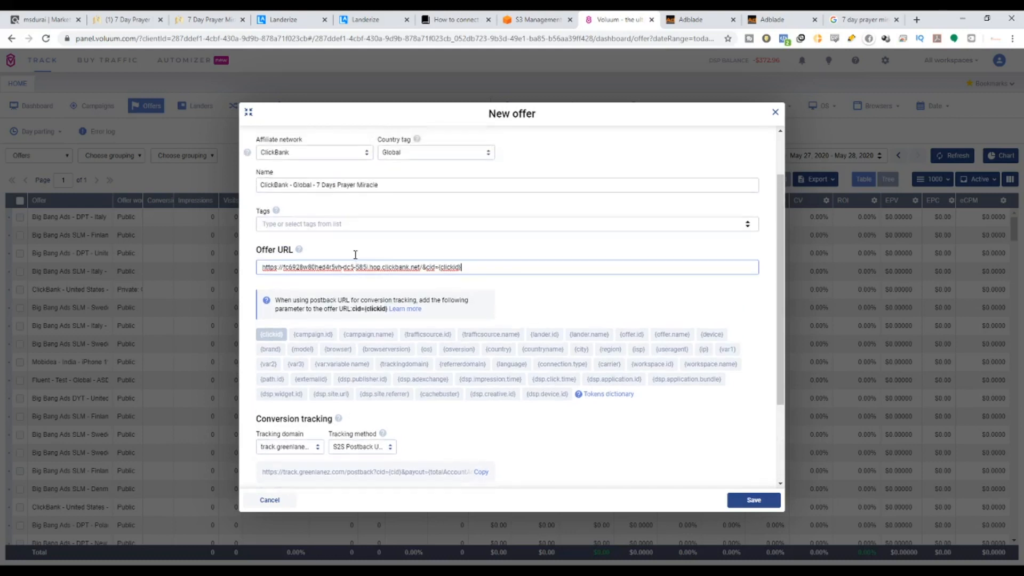
{"action": "left_click_drag", "start_coordinate": [488, 336], "coordinate": [260, 332]}
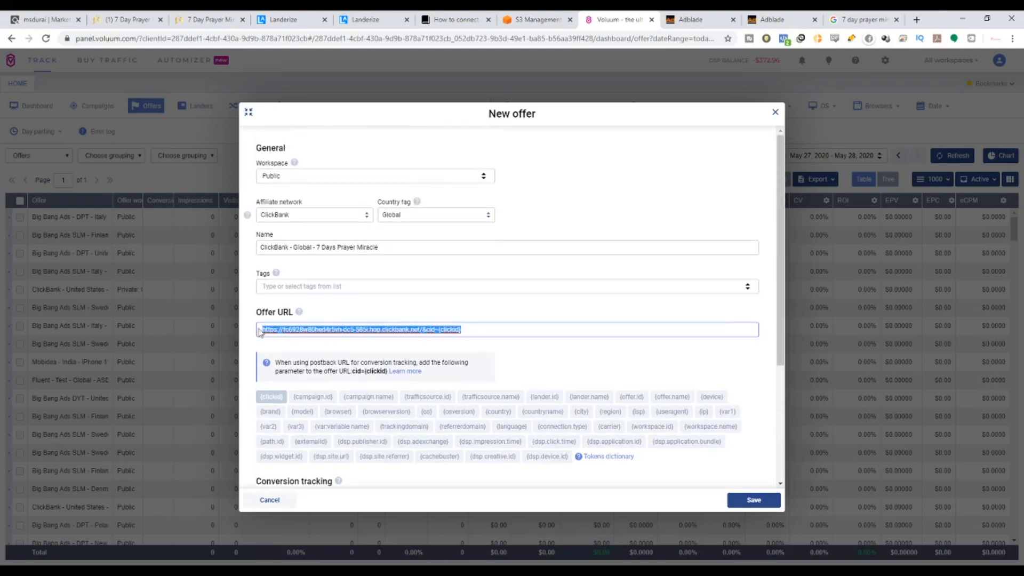
{"action": "left_click", "coordinate": [448, 329]}
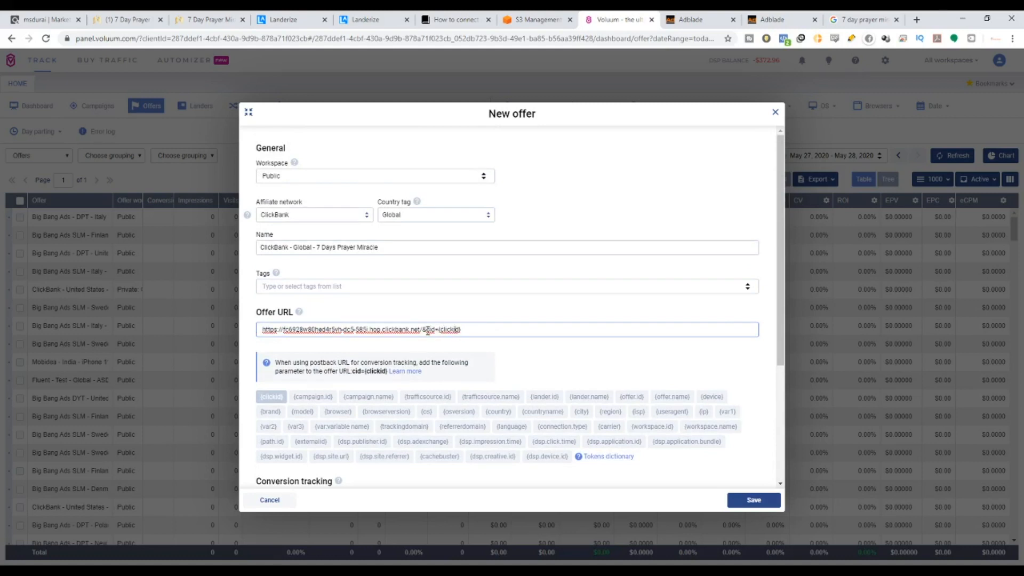
{"action": "scroll", "coordinate": [410, 341], "scroll_direction": "down", "scroll_amount": 4}
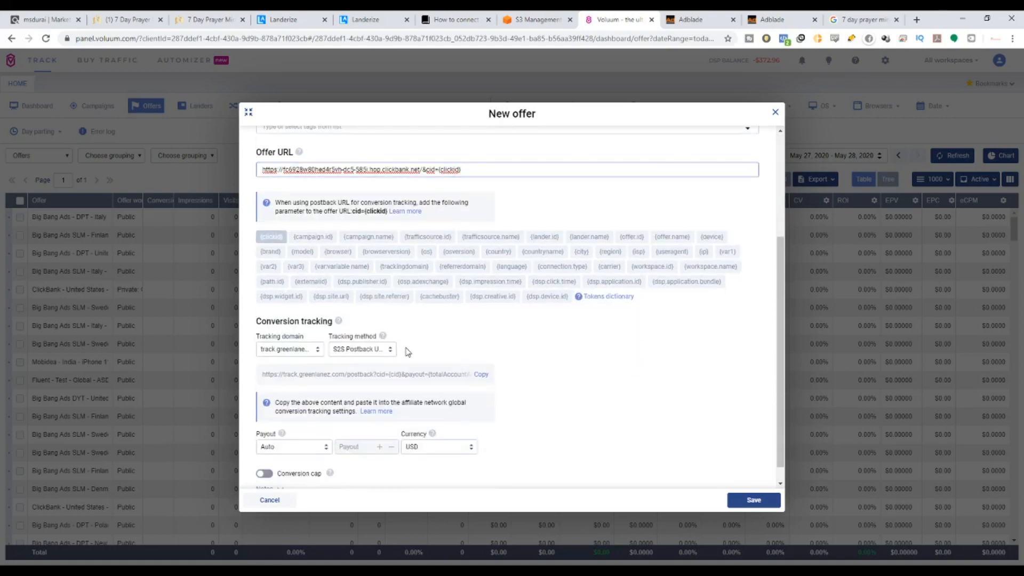
{"action": "scroll", "coordinate": [608, 439], "scroll_direction": "down", "scroll_amount": 1}
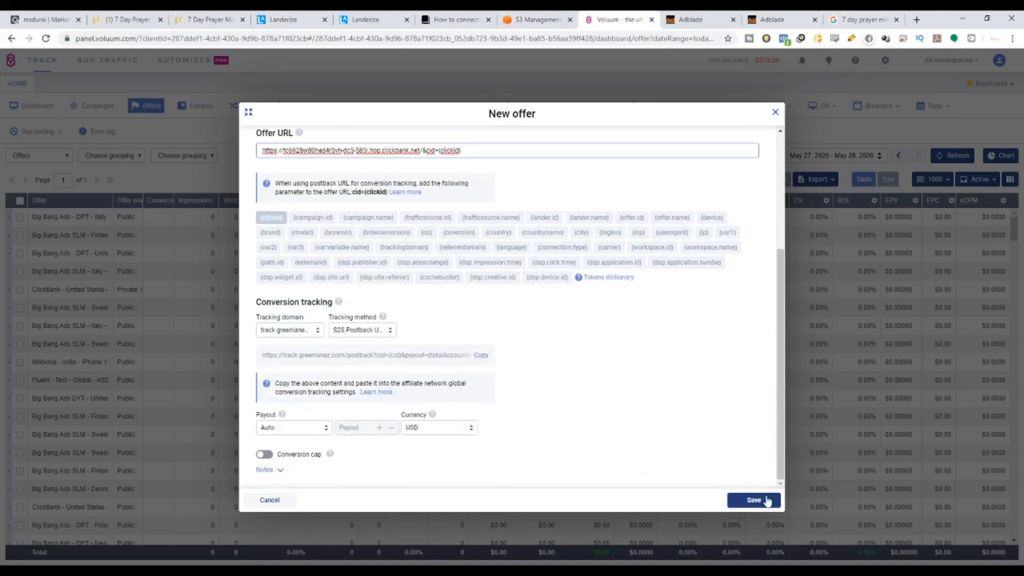
{"action": "left_click", "coordinate": [767, 499]}
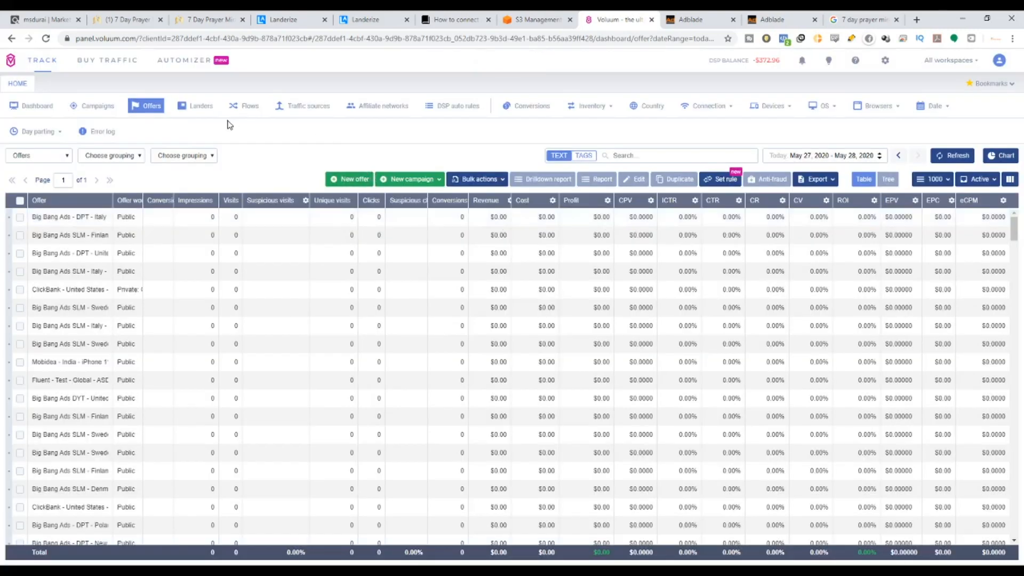
{"action": "left_click", "coordinate": [196, 107]}
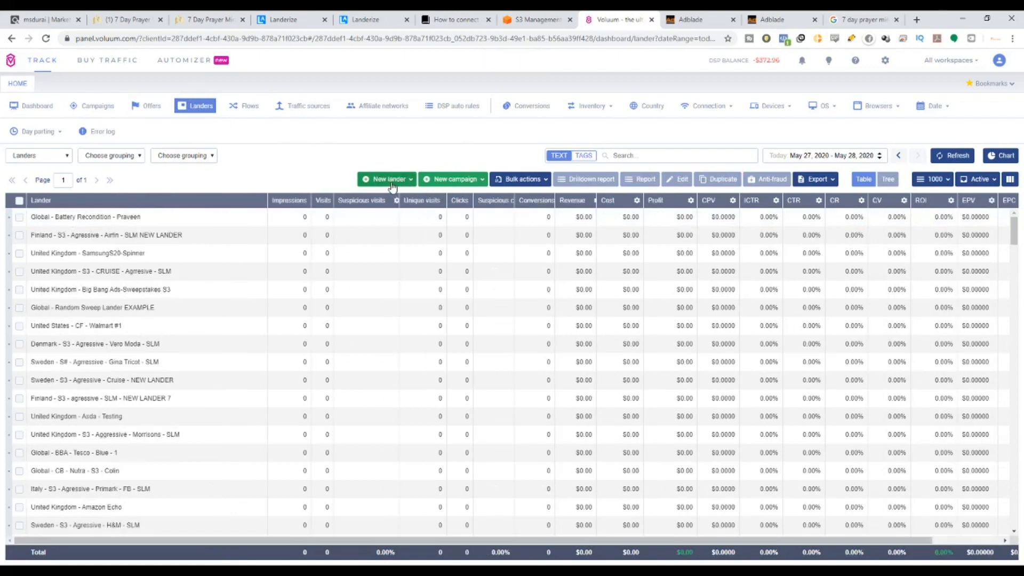
{"action": "left_click", "coordinate": [390, 181]}
{"action": "left_click", "coordinate": [389, 199]}
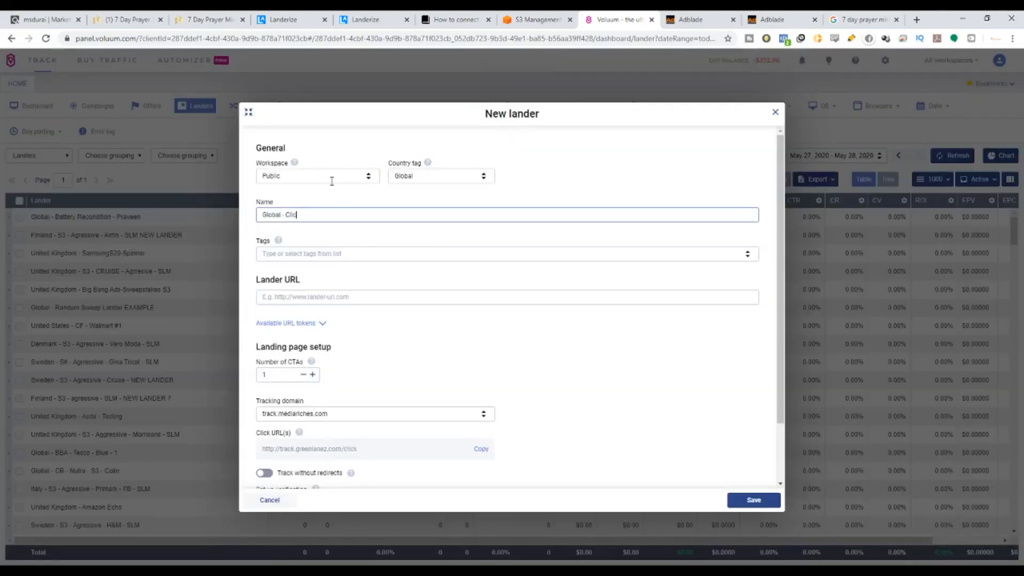
{"action": "type", "text": "Clickbank - 7DAYS"}
{"action": "left_click_drag", "start_coordinate": [388, 214], "coordinate": [190, 228]}
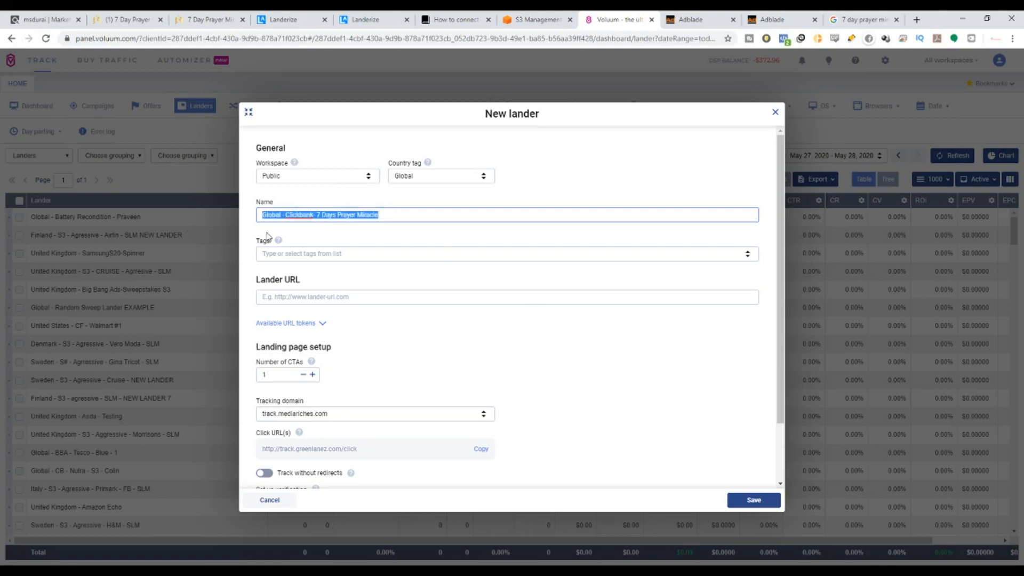
{"action": "left_click", "coordinate": [303, 297]}
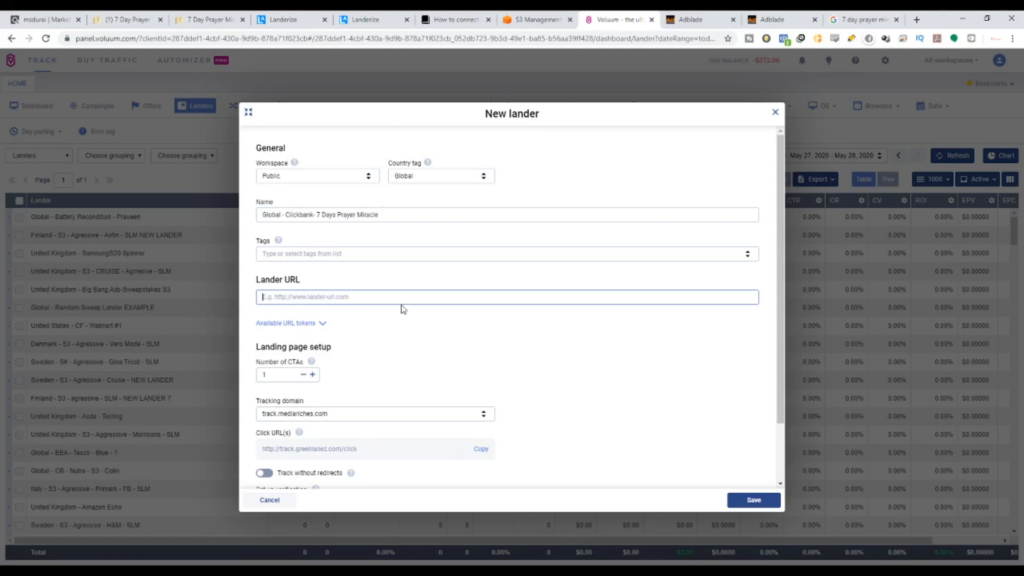
{"action": "type", "text": "ht"}
{"action": "type", "text": "://"}
Copy the dev-landerize bucket name into the lander URL, removing the hyphen to give devlanderize.
{"action": "left_click", "coordinate": [549, 23]}
{"action": "scroll", "coordinate": [172, 145], "scroll_direction": "up", "scroll_amount": 3}
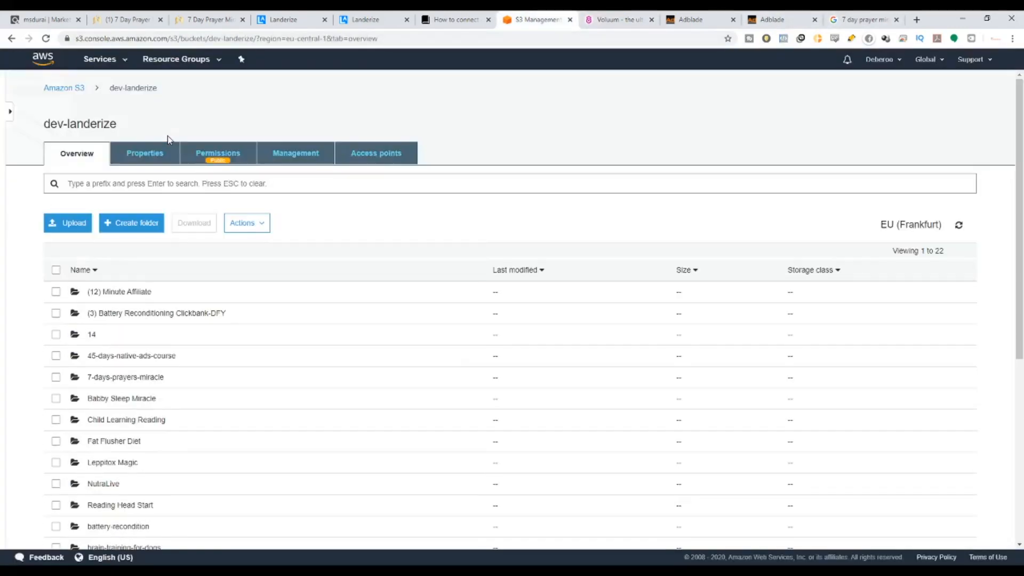
{"action": "left_click_drag", "start_coordinate": [159, 91], "coordinate": [109, 91]}
{"action": "left_click", "coordinate": [68, 90]}
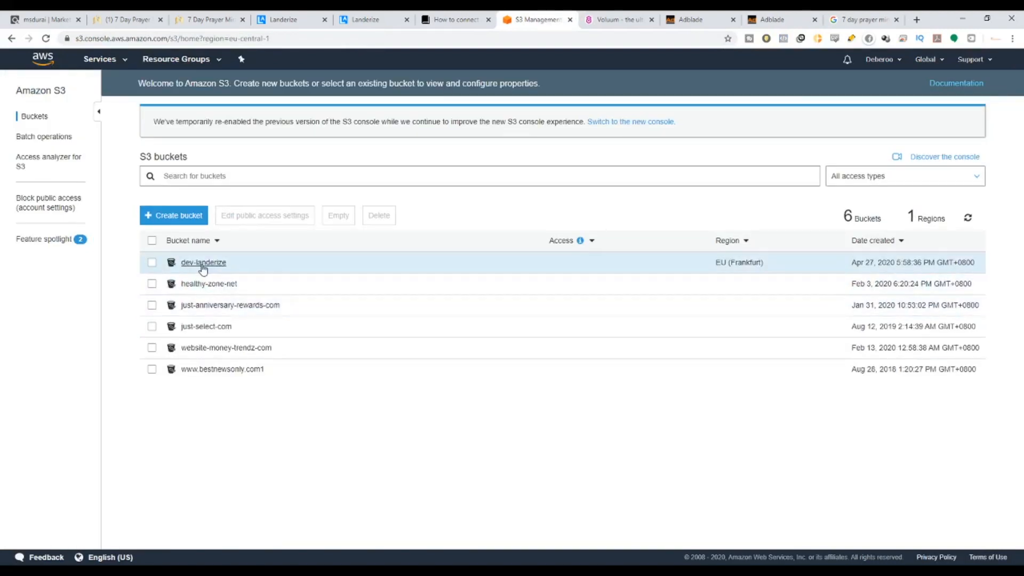
{"action": "left_click", "coordinate": [202, 267]}
{"action": "left_click_drag", "start_coordinate": [159, 92], "coordinate": [111, 97]}
{"action": "key", "text": "ctrl+c"}
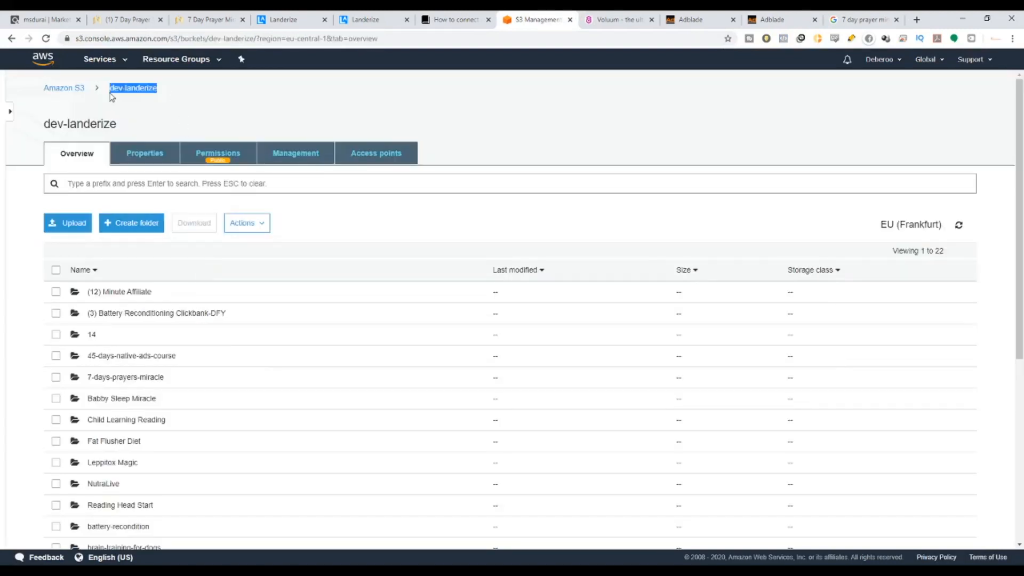
{"action": "left_click", "coordinate": [583, 17]}
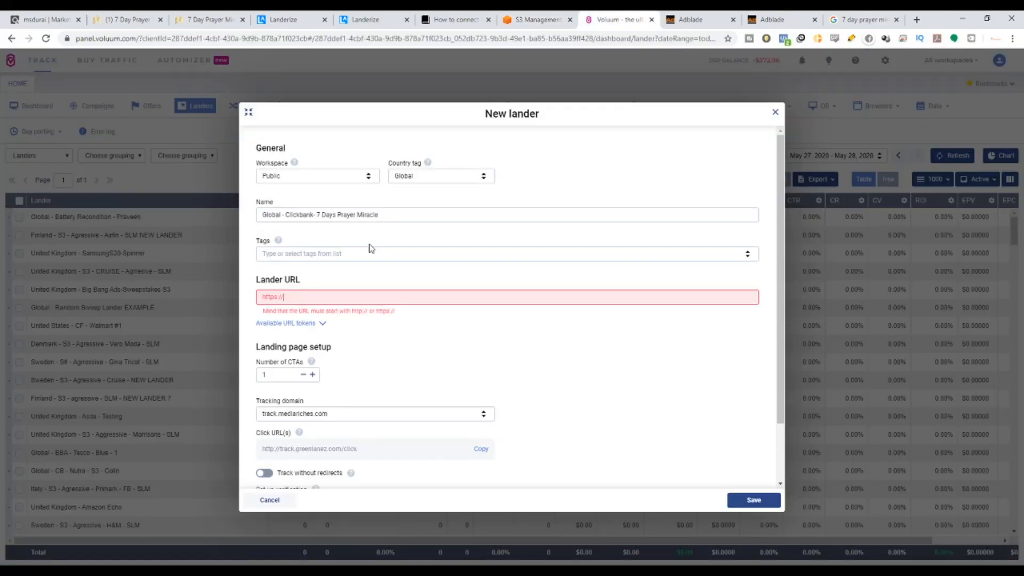
{"action": "left_click", "coordinate": [304, 294]}
{"action": "key", "text": "ctrl+v"}
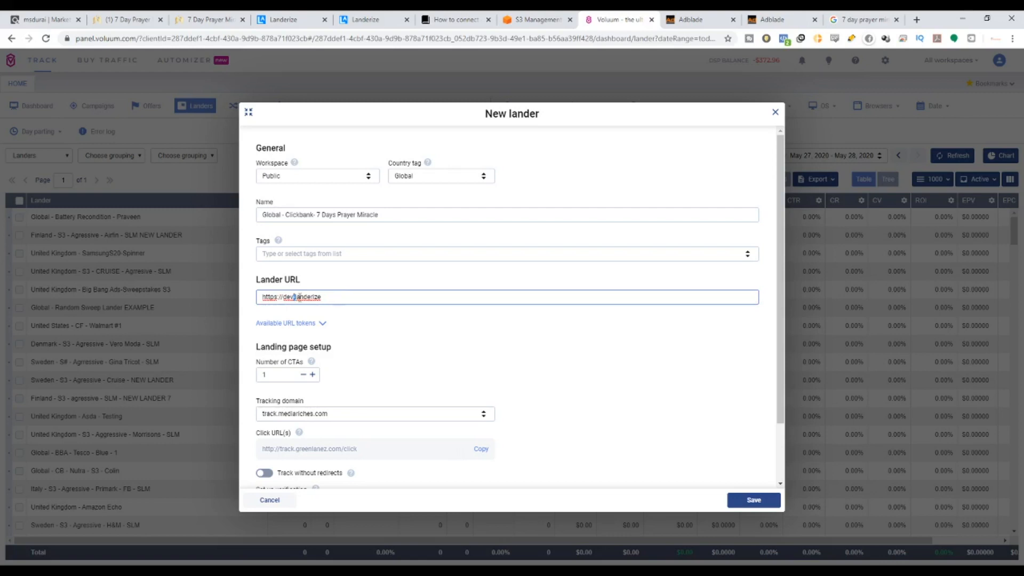
{"action": "key", "text": "BackSpace"}
{"action": "left_click", "coordinate": [348, 297]}
Open the 7-days-prayers-miracle folder in S3 and copy its name.
{"action": "left_click", "coordinate": [538, 20]}
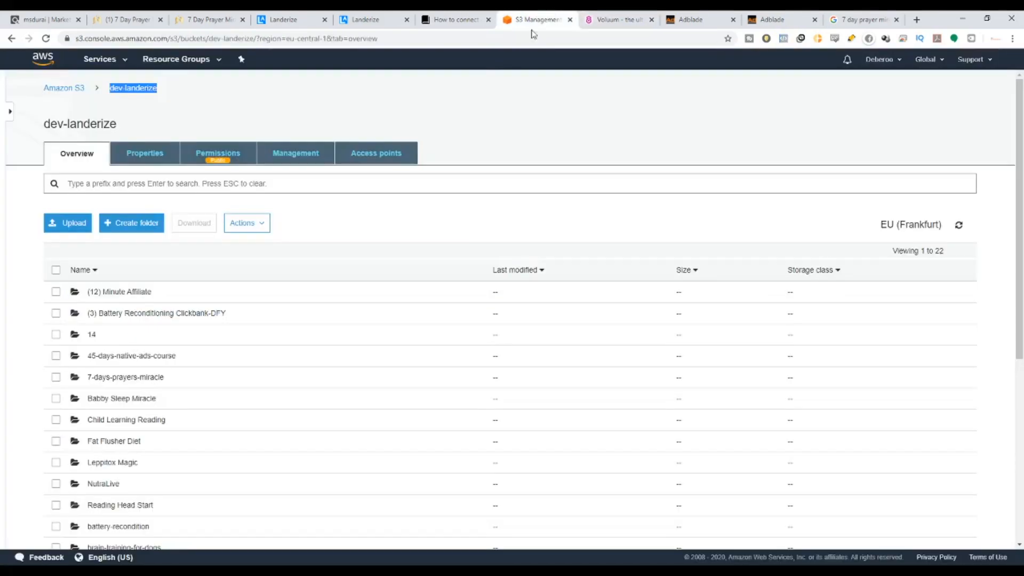
{"action": "scroll", "coordinate": [235, 354], "scroll_direction": "down", "scroll_amount": 1}
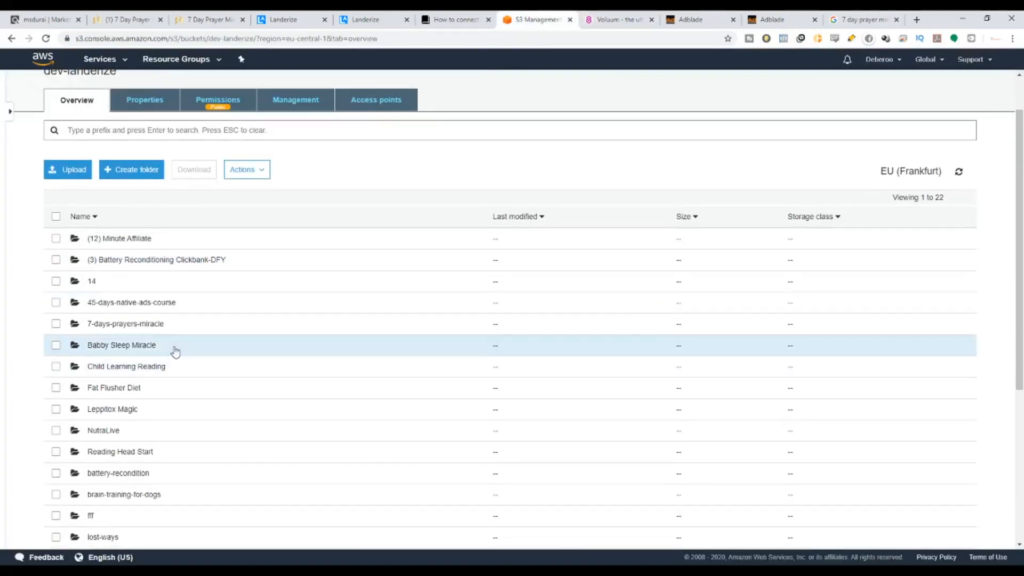
{"action": "left_click", "coordinate": [96, 325]}
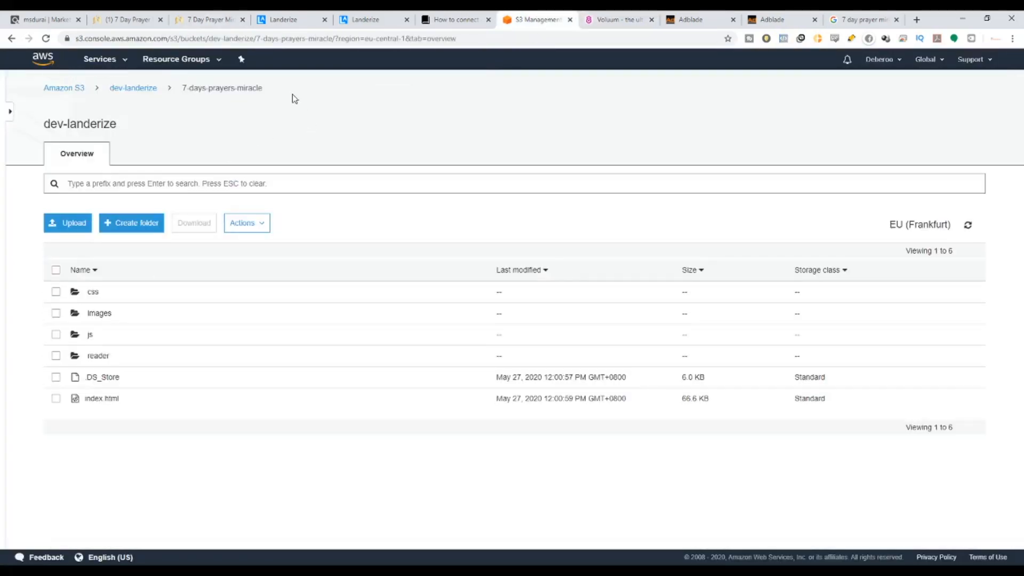
{"action": "left_click_drag", "start_coordinate": [293, 94], "coordinate": [182, 94]}
{"action": "key", "text": "ctrl+c"}
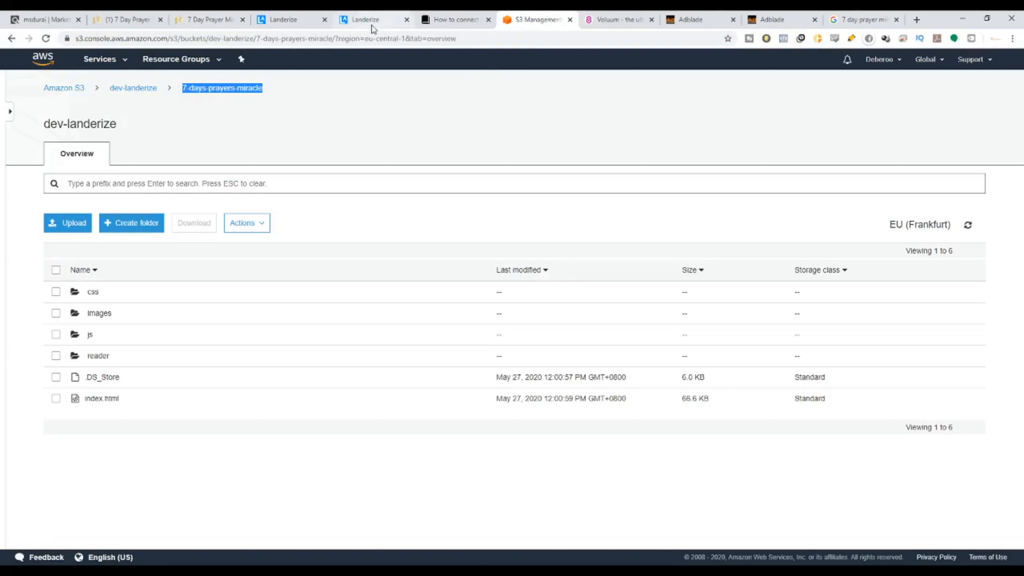
{"action": "left_click", "coordinate": [618, 19]}
Paste the folder name into the lander URL and strip its hyphens to 7daysprayersmiracle.
{"action": "left_click", "coordinate": [474, 296]}
{"action": "key", "text": "ctrl+v"}
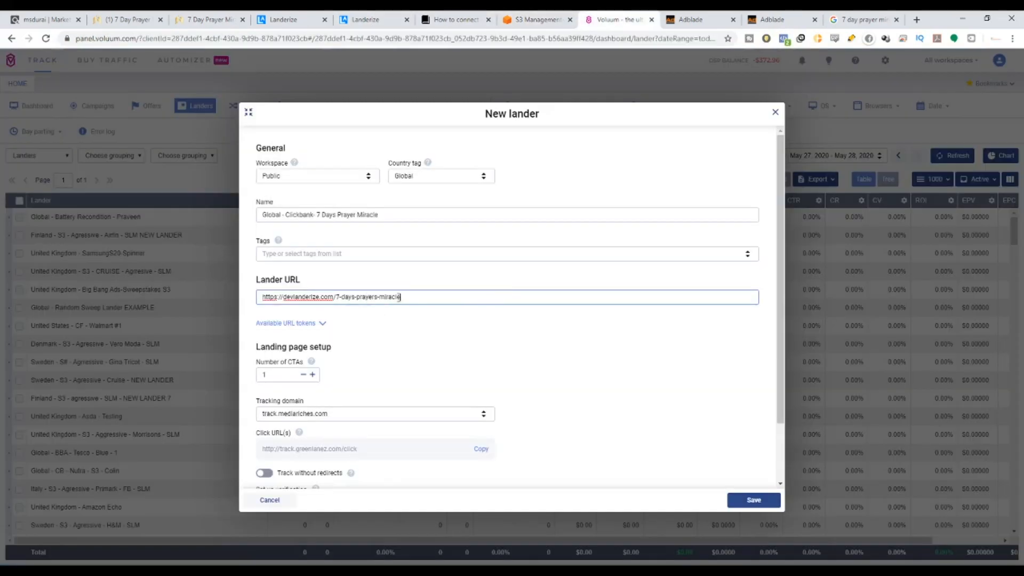
{"action": "key", "text": "BackSpace"}
{"action": "left_click", "coordinate": [355, 297]}
{"action": "key", "text": "BackSpace"}
{"action": "left_click", "coordinate": [377, 296]}
{"action": "key", "text": "BackSpace"}
{"action": "left_click", "coordinate": [413, 294]}
Check the folder's file name in S3, append the index file to the URL, and save the lander.
{"action": "left_click", "coordinate": [520, 19]}
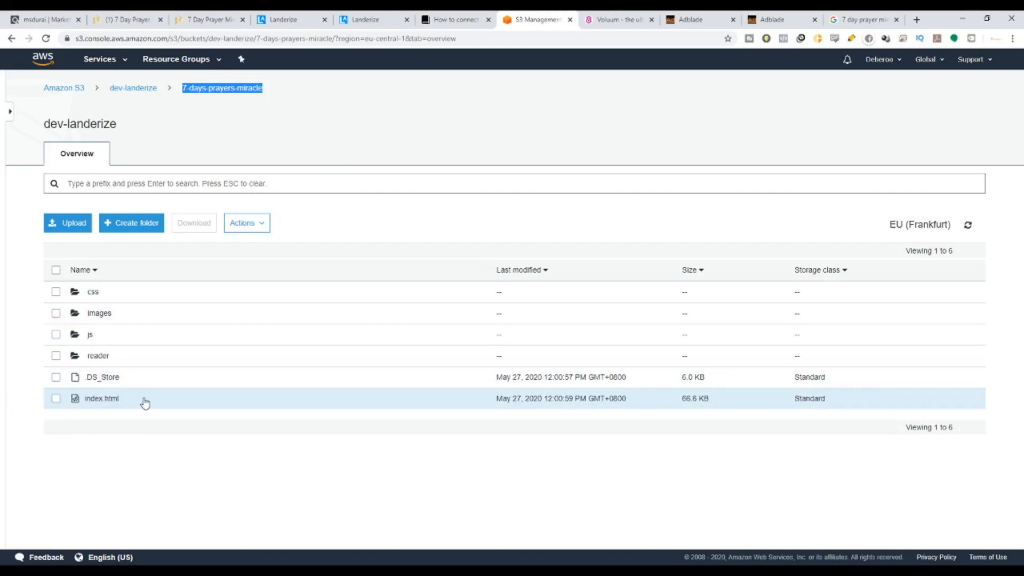
{"action": "left_click", "coordinate": [612, 19]}
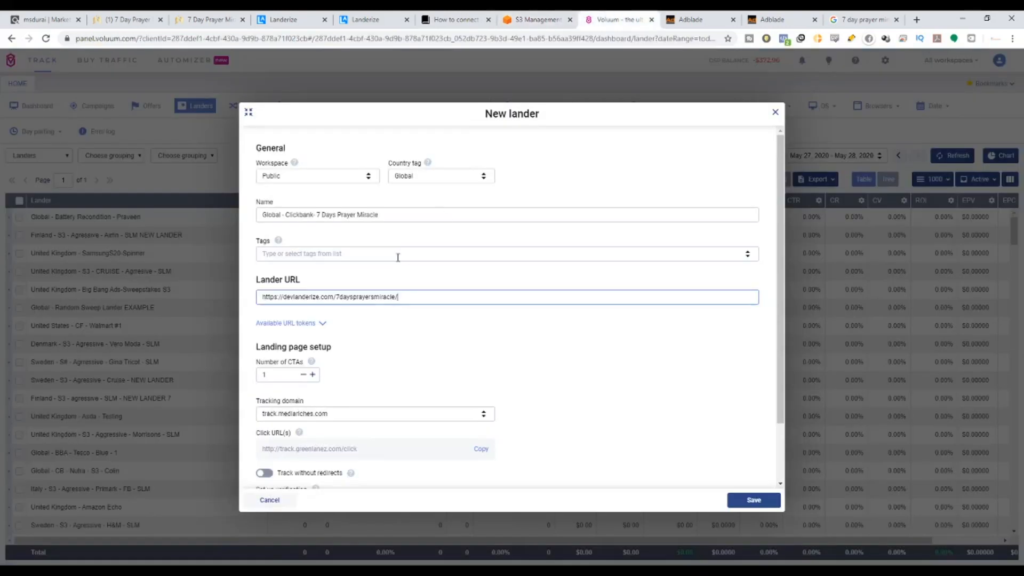
{"action": "type", "text": "index.html"}
{"action": "scroll", "coordinate": [331, 324], "scroll_direction": "down", "scroll_amount": 2}
{"action": "left_click", "coordinate": [749, 500]}
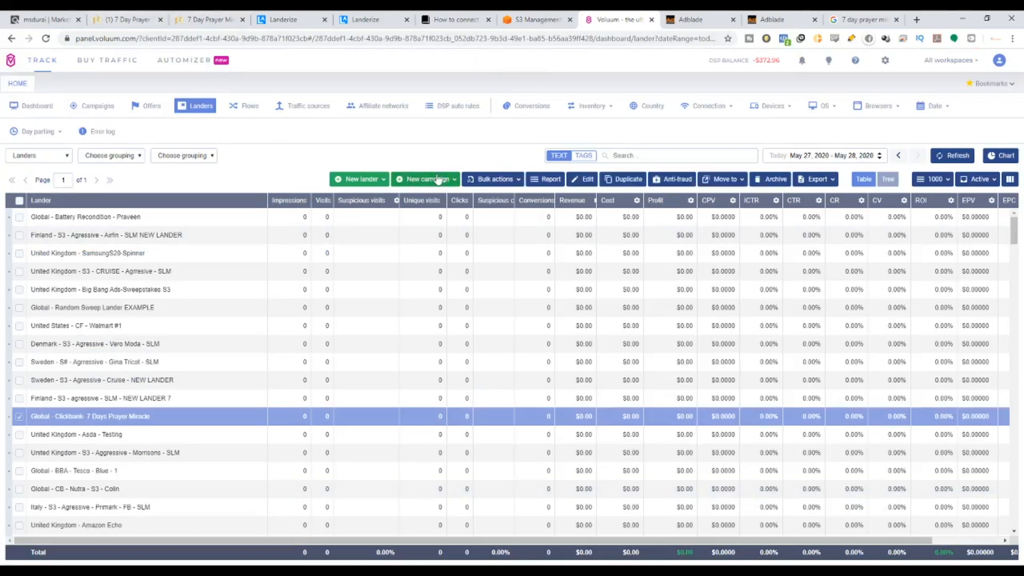
Start a TRK Advanced campaign in the Private workspace with AdBlade as traffic source.
{"action": "left_click", "coordinate": [414, 178]}
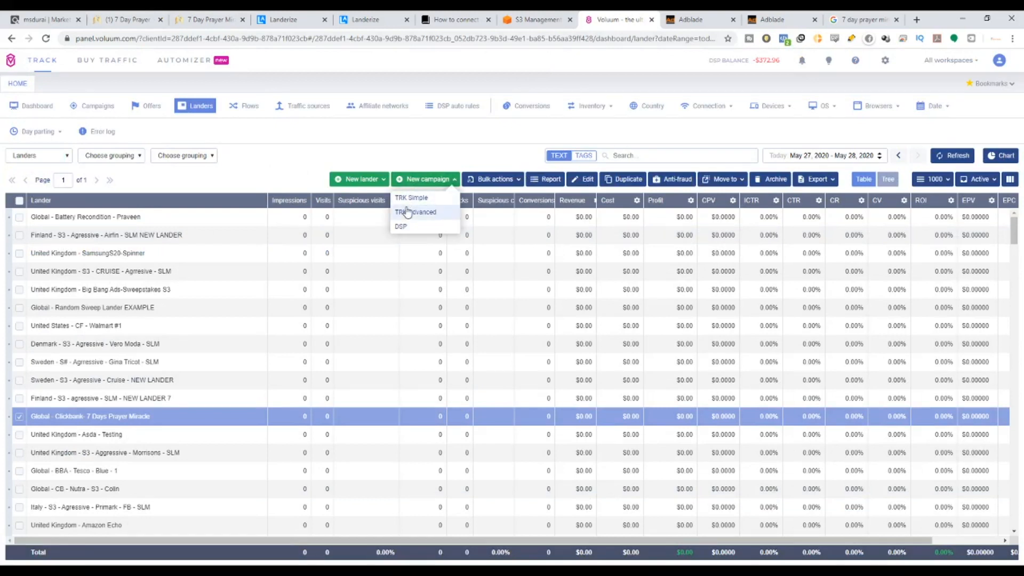
{"action": "left_click", "coordinate": [407, 212]}
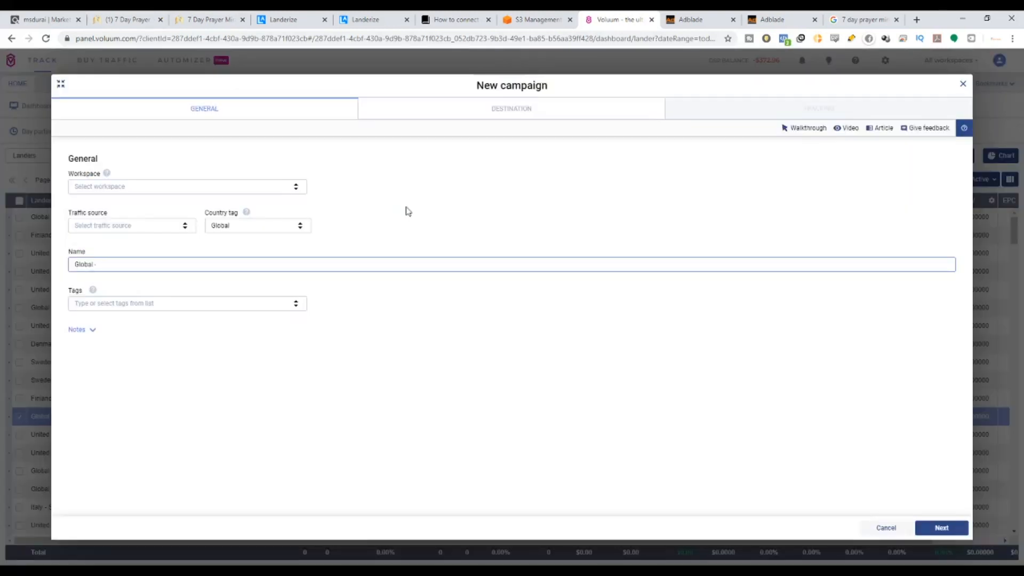
{"action": "left_click", "coordinate": [298, 189]}
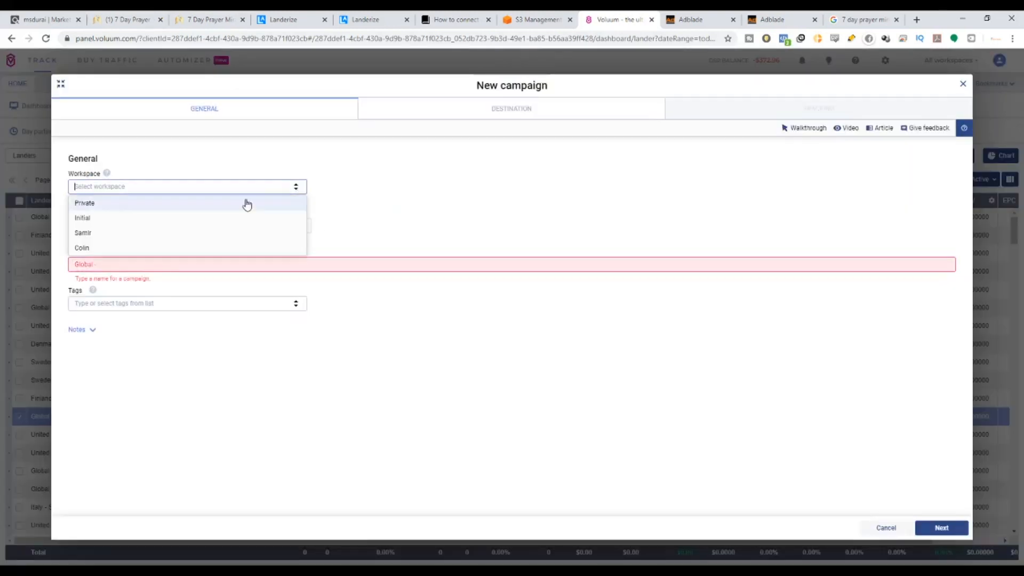
{"action": "left_click", "coordinate": [207, 204]}
{"action": "left_click", "coordinate": [186, 227]}
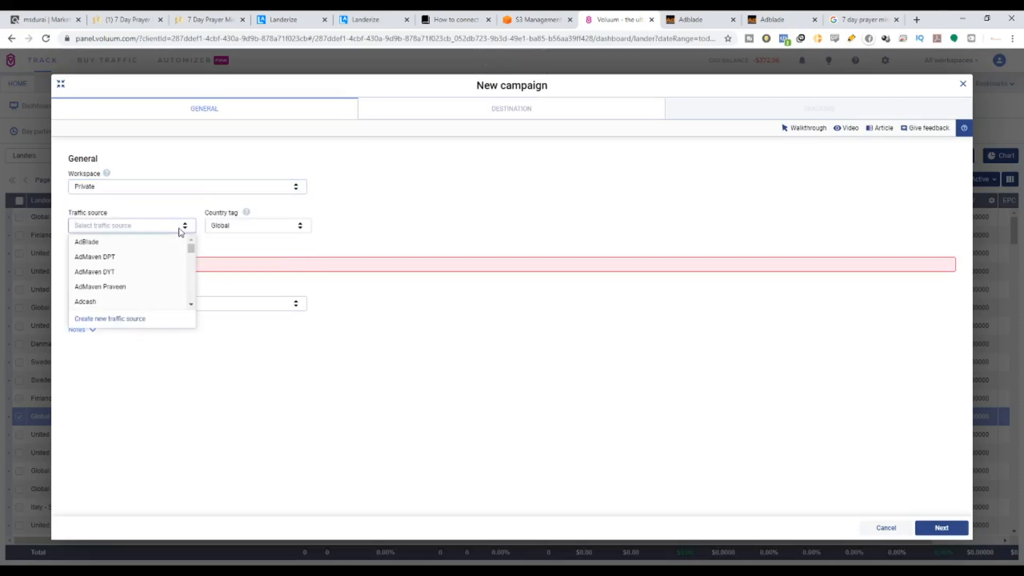
{"action": "left_click", "coordinate": [161, 245]}
Append '- 7 Days Prayer Miracle' and the author's name to the campaign name, then continue.
{"action": "left_click", "coordinate": [147, 264]}
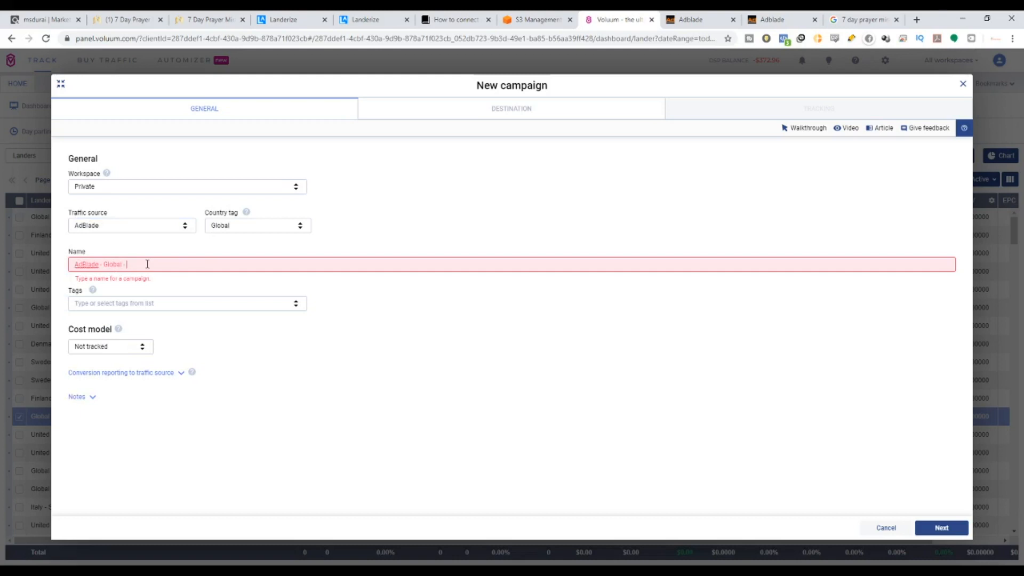
{"action": "type", "text": "- 7 Day"}
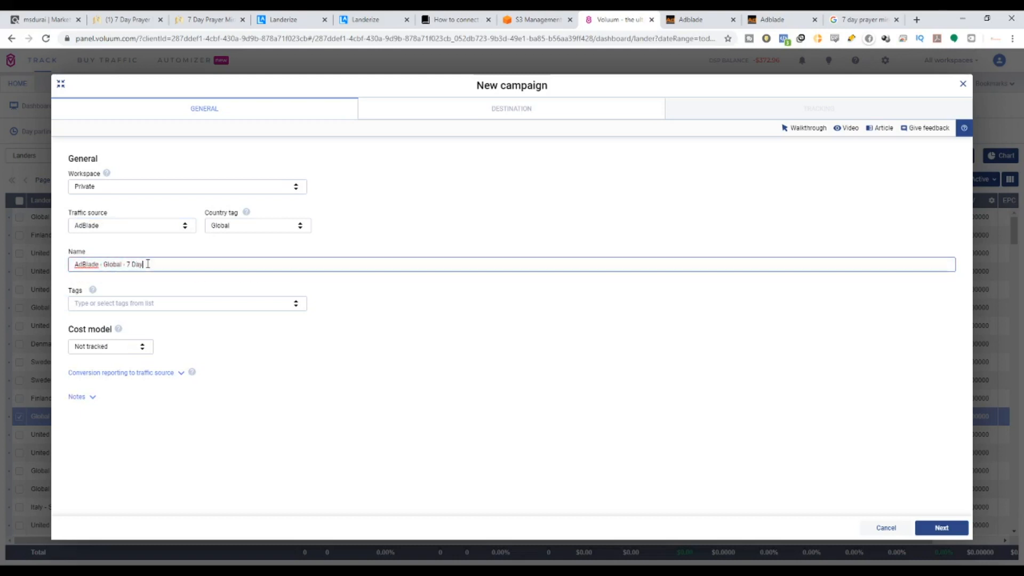
{"action": "type", "text": "s Pr"}
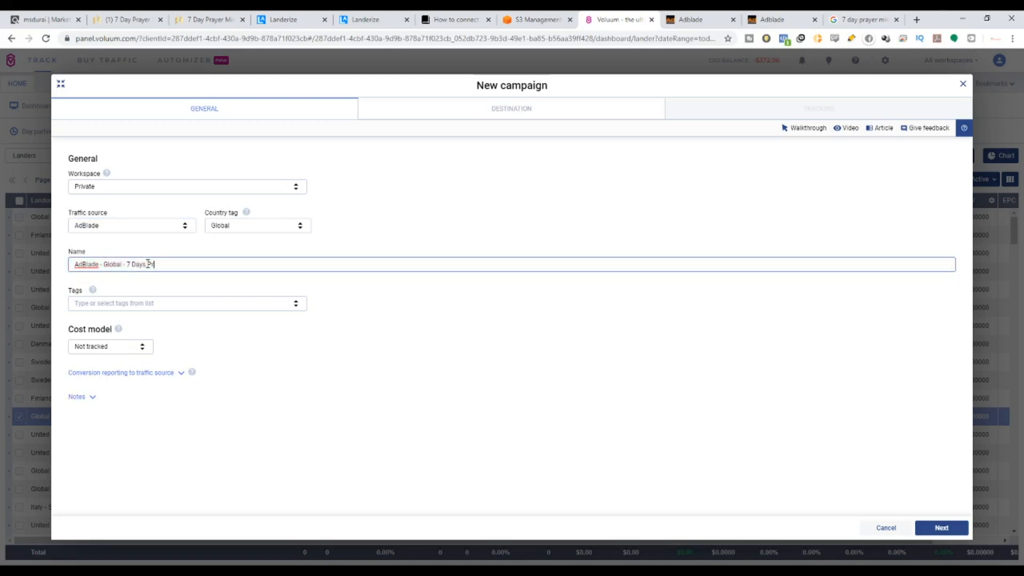
{"action": "type", "text": "ayer Miracle- Praveen"}
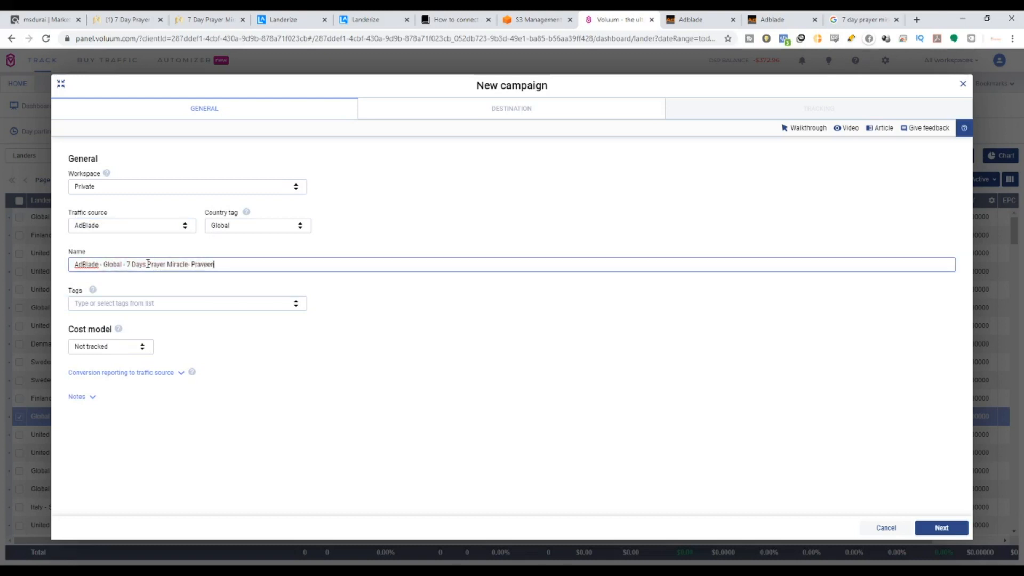
{"action": "left_click", "coordinate": [947, 530]}
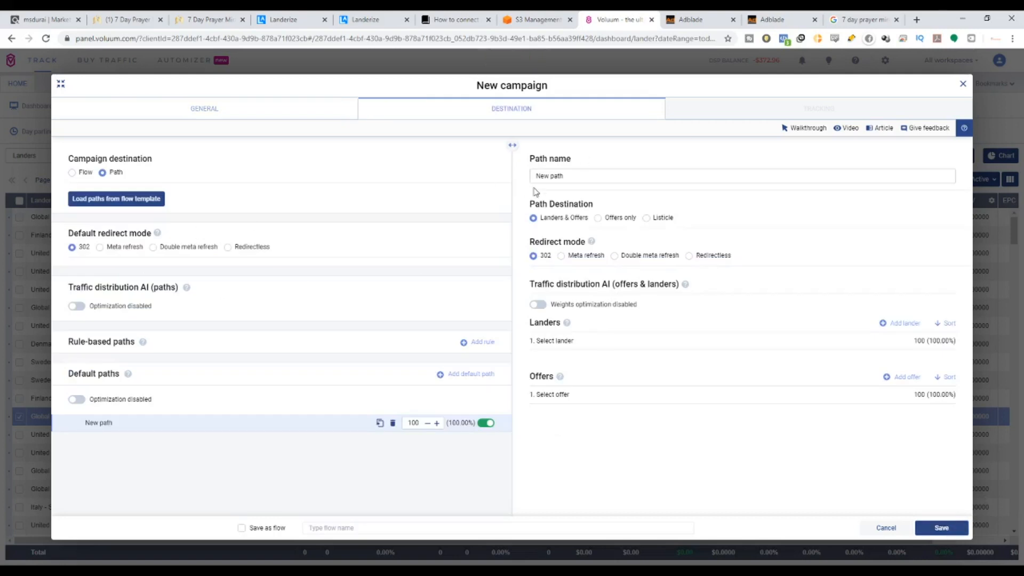
Use Double meta refresh for default and path redirect; rename the path Clickbank-AdBlade-7 days Prayer Miracle plus author's name.
{"action": "left_click_drag", "start_coordinate": [69, 233], "coordinate": [149, 238]}
{"action": "left_click", "coordinate": [153, 247]}
{"action": "left_click_drag", "start_coordinate": [530, 241], "coordinate": [582, 251]}
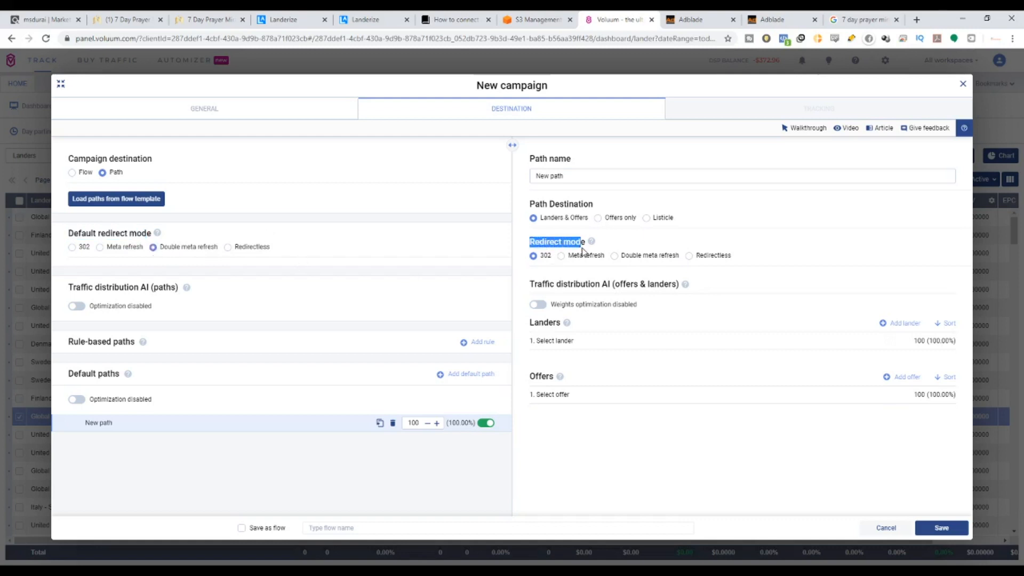
{"action": "left_click", "coordinate": [623, 260]}
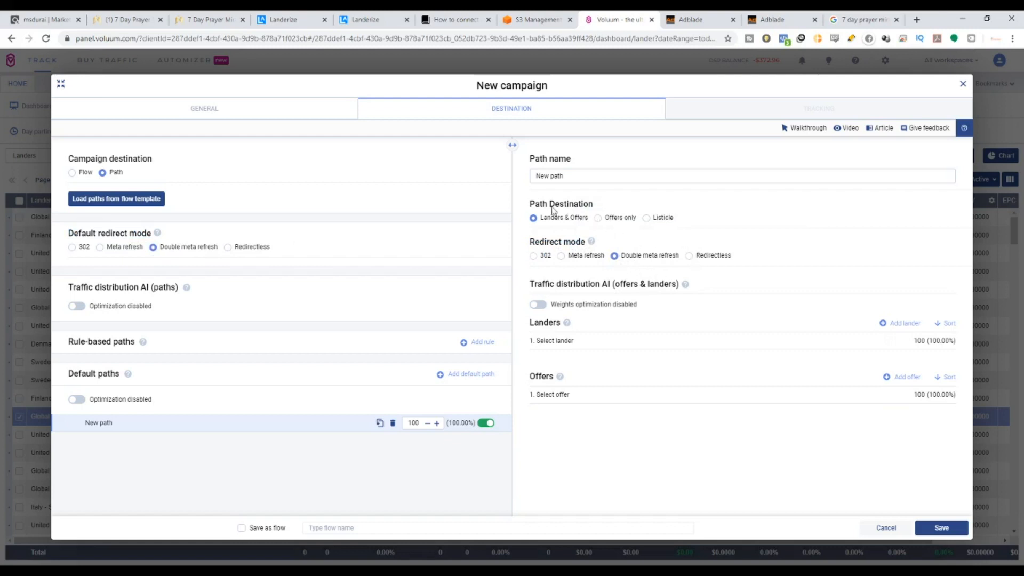
{"action": "left_click_drag", "start_coordinate": [528, 205], "coordinate": [597, 206]}
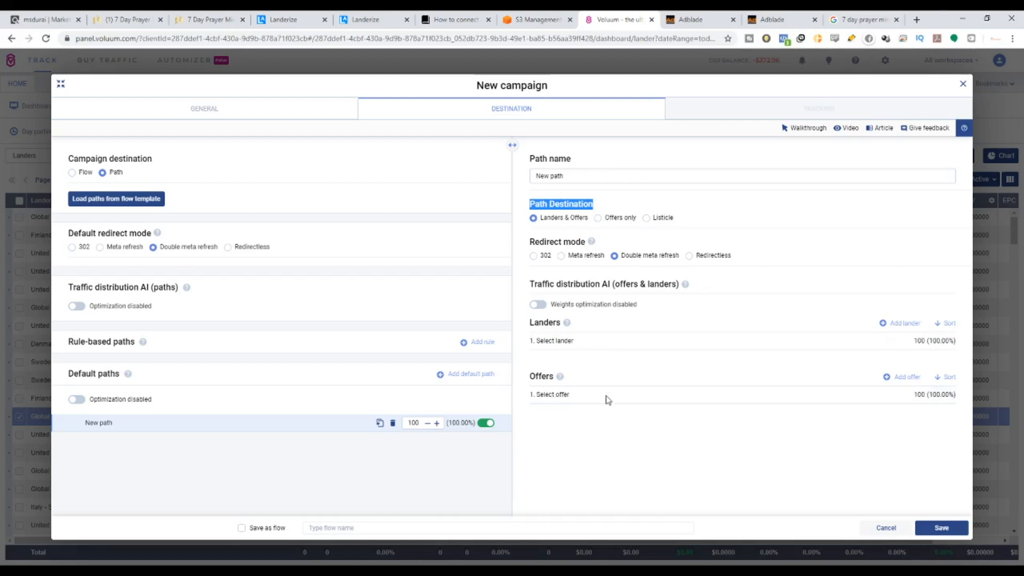
{"action": "triple_click", "coordinate": [569, 176]}
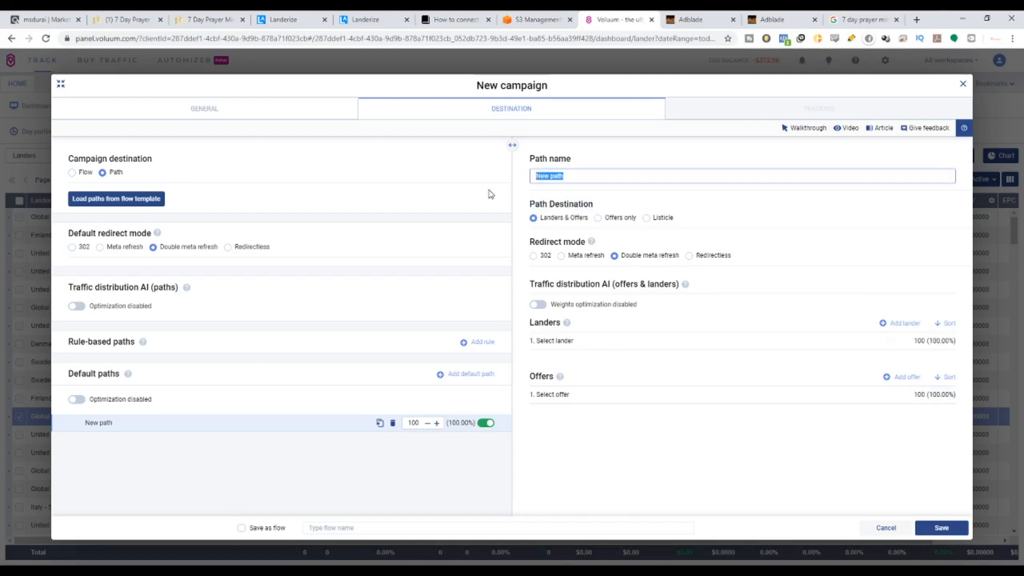
{"action": "type", "text": "Clickbank-AdBlade-7 days Prayer Miracvl"}
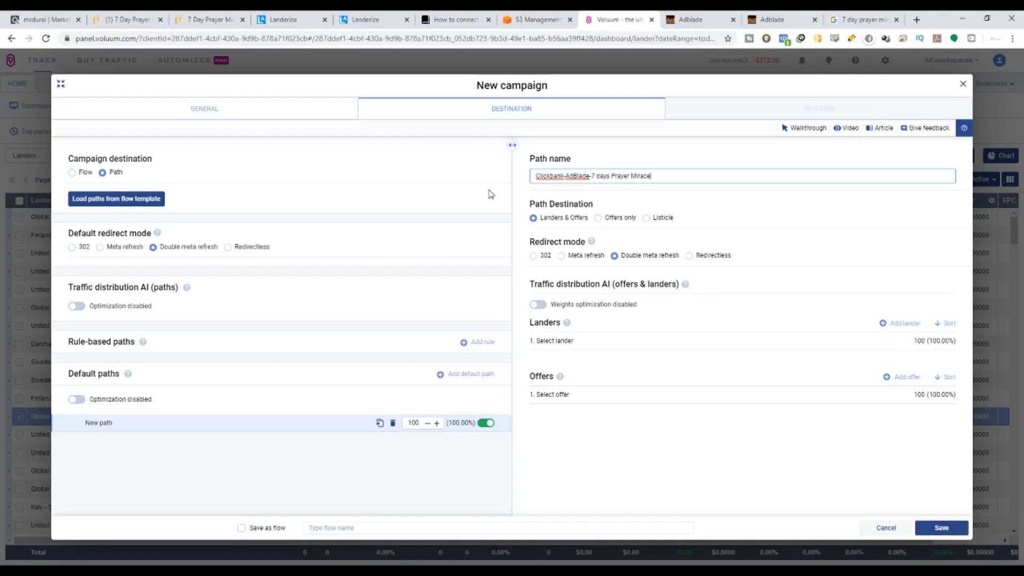
{"action": "type", "text": "-Praveen"}
Select the 'Global - Clickbank- 7 Days Prayer Miracle' lander for the path.
{"action": "left_click", "coordinate": [832, 342]}
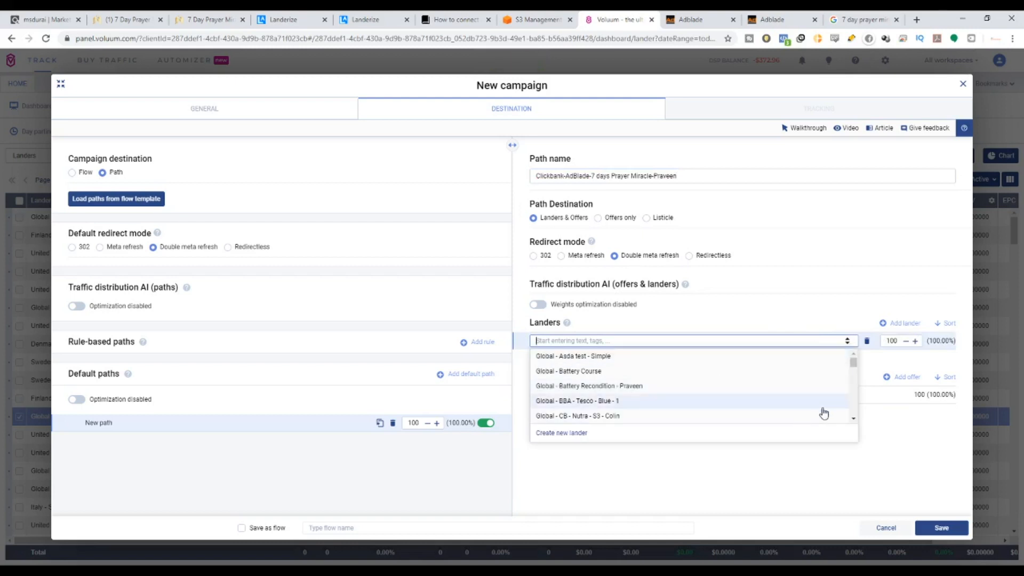
{"action": "left_click", "coordinate": [853, 420]}
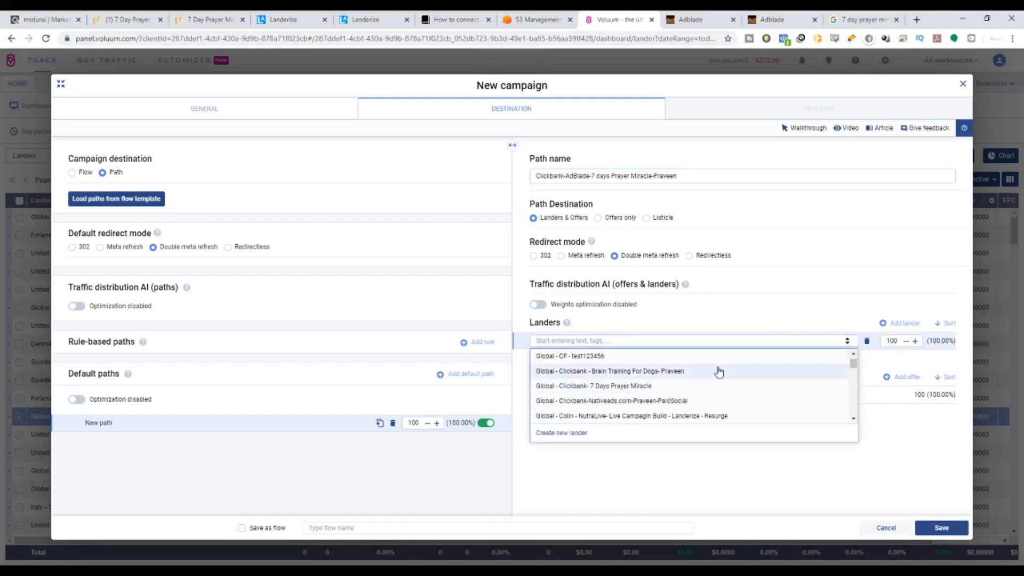
{"action": "left_click", "coordinate": [704, 389]}
Pick the 'ClickBank - Global - 7 Days Prayer Miracle' offer for the path.
{"action": "left_click", "coordinate": [840, 395]}
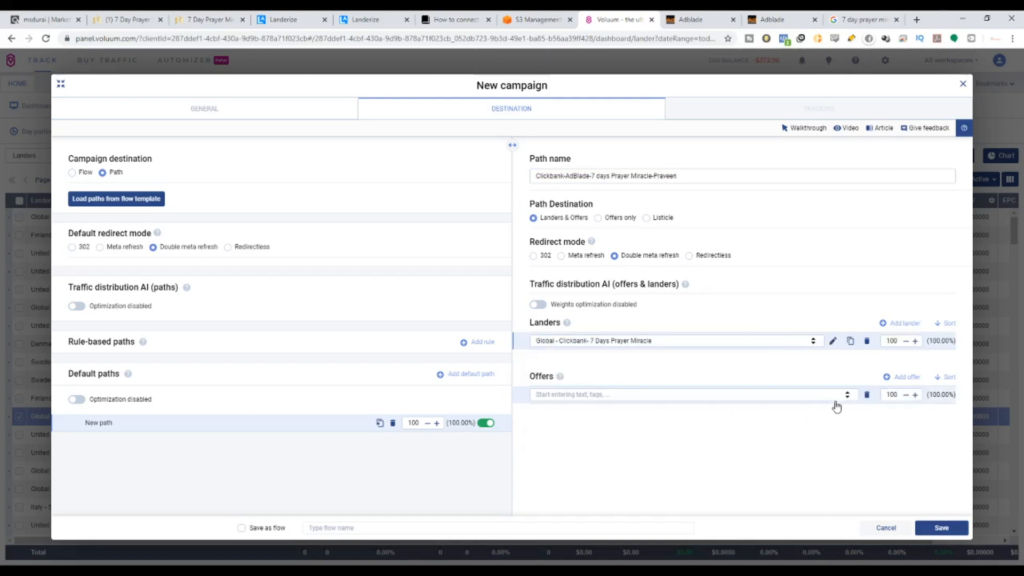
{"action": "left_click", "coordinate": [847, 397]}
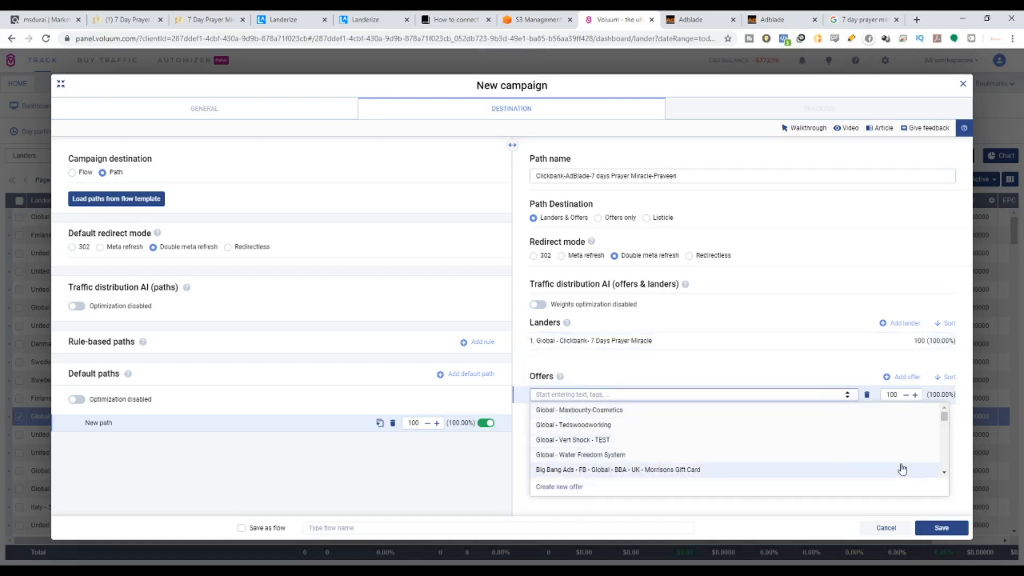
{"action": "scroll", "coordinate": [943, 475], "scroll_direction": "down", "scroll_amount": 5}
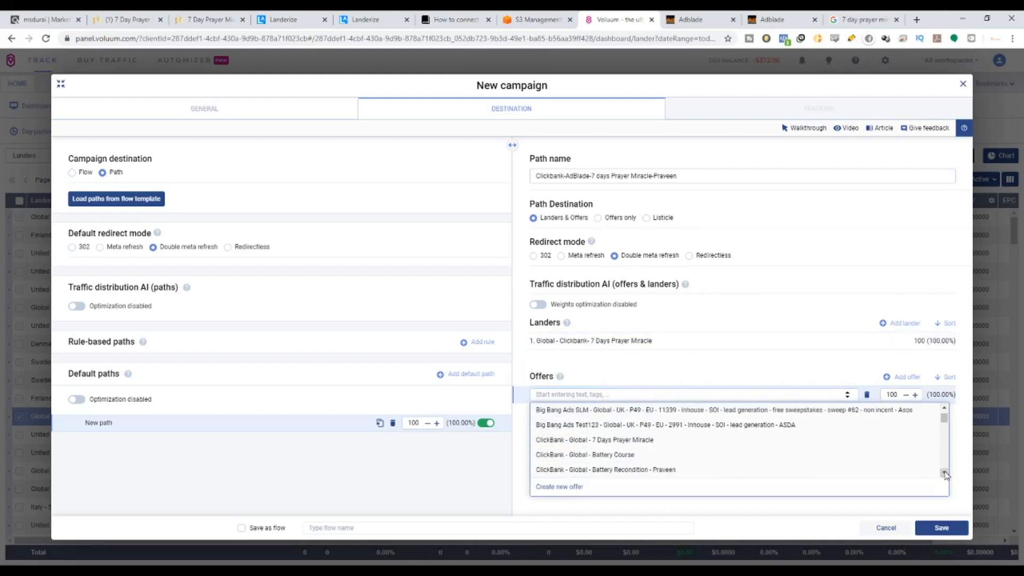
{"action": "scroll", "coordinate": [944, 474], "scroll_direction": "down", "scroll_amount": 2}
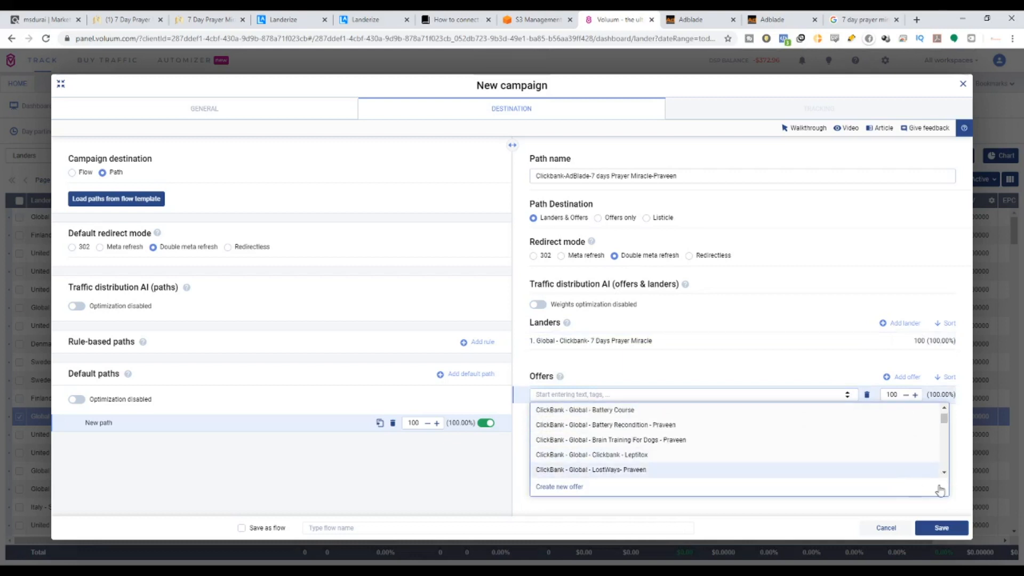
{"action": "scroll", "coordinate": [945, 475], "scroll_direction": "down", "scroll_amount": 5}
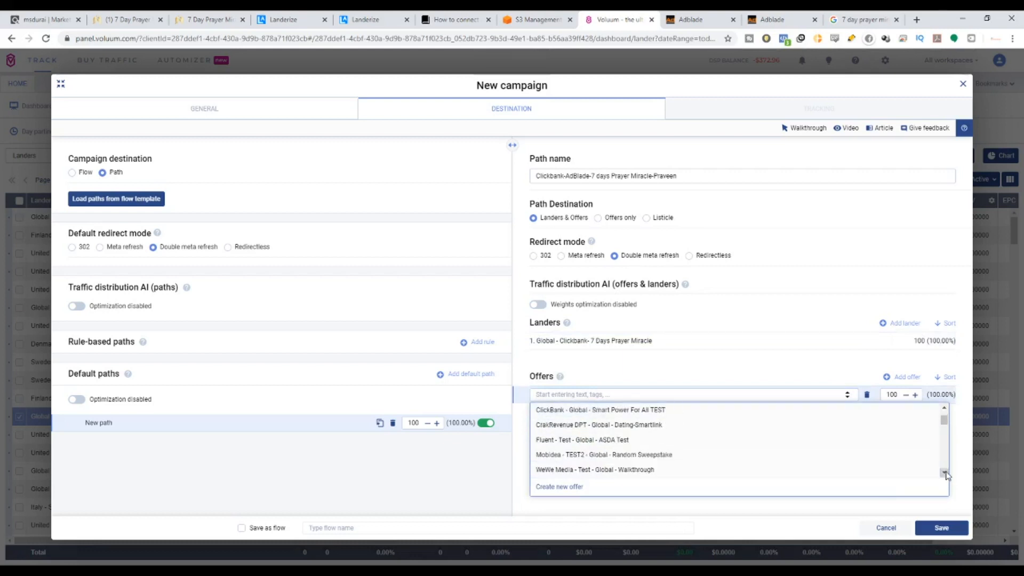
{"action": "scroll", "coordinate": [944, 474], "scroll_direction": "down", "scroll_amount": 8}
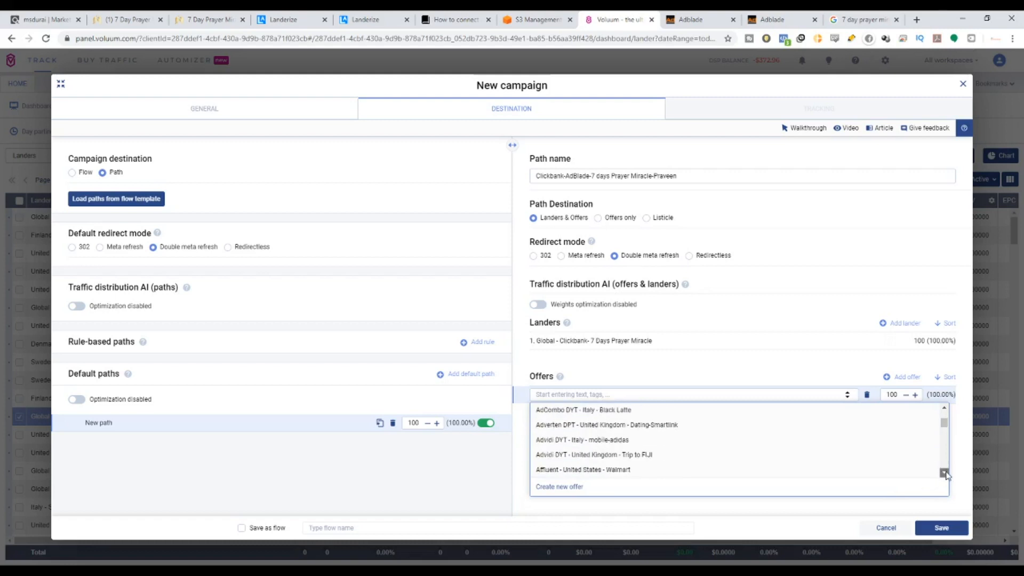
{"action": "scroll", "coordinate": [945, 472], "scroll_direction": "down", "scroll_amount": 2}
{"action": "scroll", "coordinate": [789, 426], "scroll_direction": "up", "scroll_amount": 5}
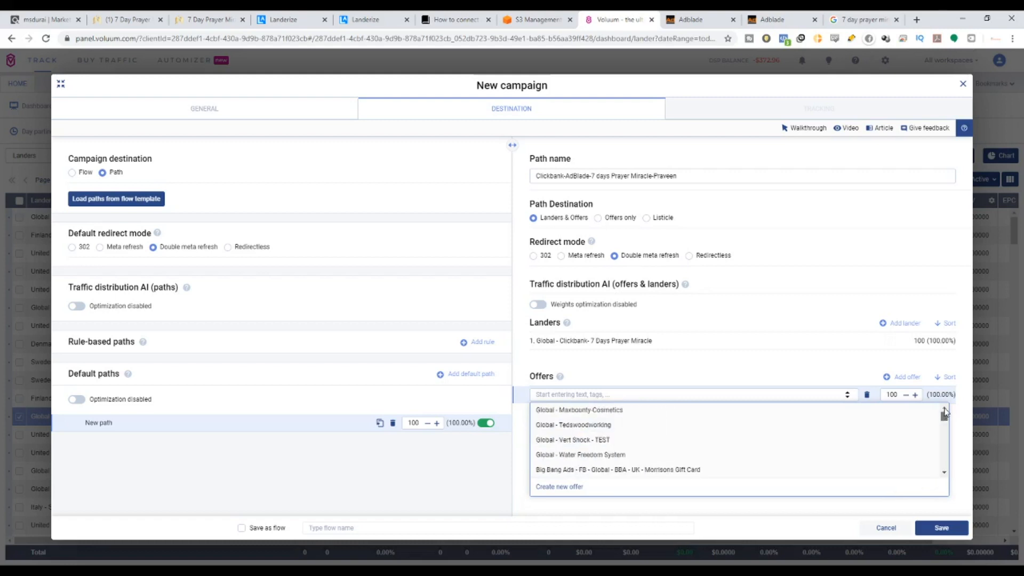
{"action": "scroll", "coordinate": [944, 473], "scroll_direction": "down", "scroll_amount": 4}
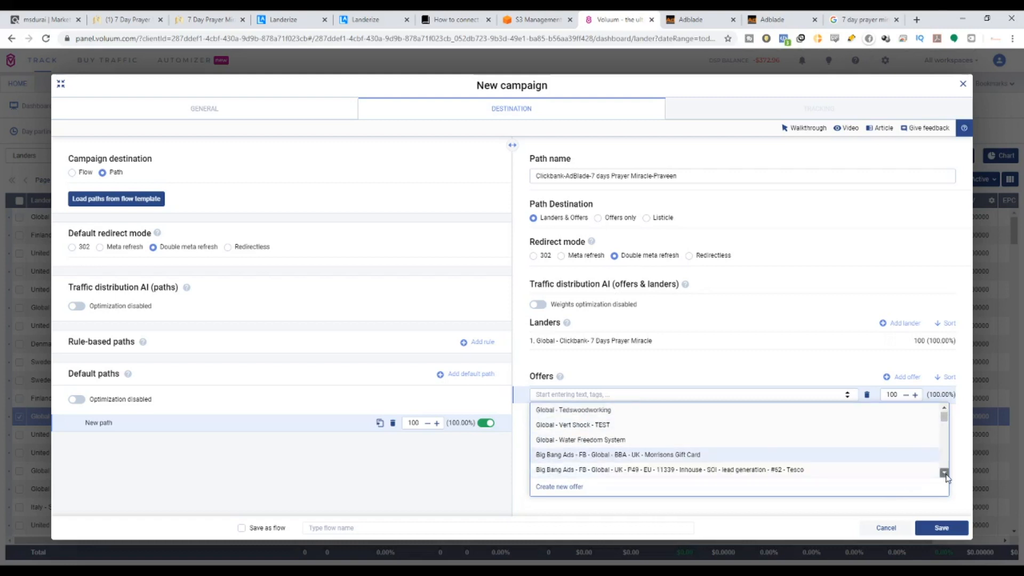
{"action": "scroll", "coordinate": [946, 476], "scroll_direction": "down", "scroll_amount": 1}
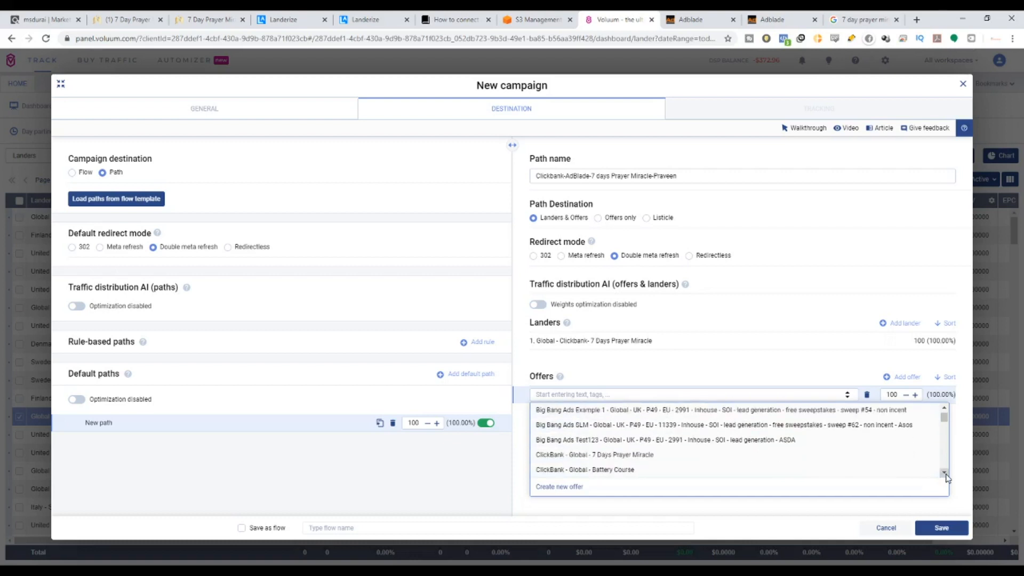
{"action": "left_click", "coordinate": [601, 453]}
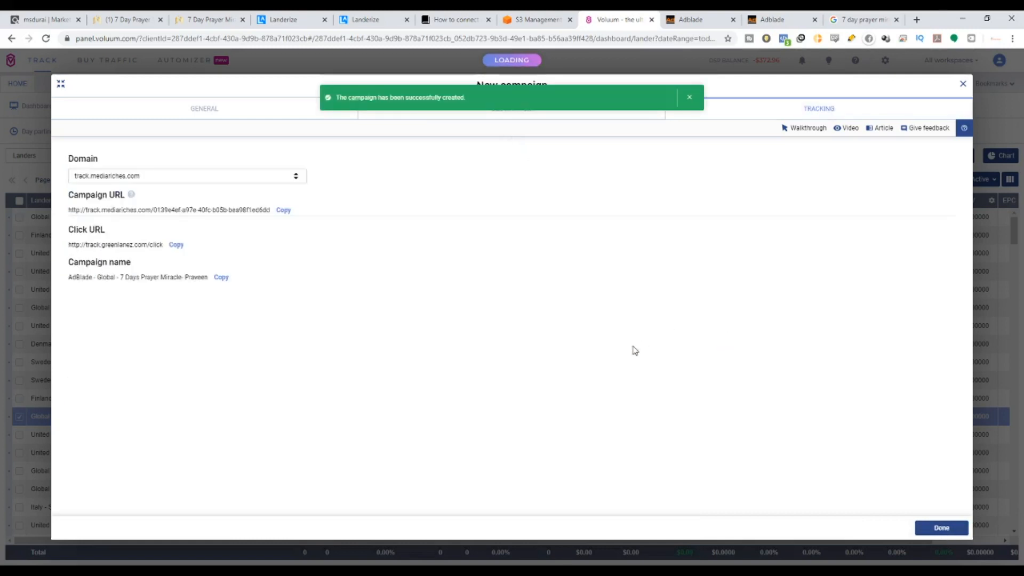
Review the campaign-created confirmation and the campaign's Click URL on the Tracking tab.
{"action": "left_click_drag", "start_coordinate": [466, 98], "coordinate": [337, 98]}
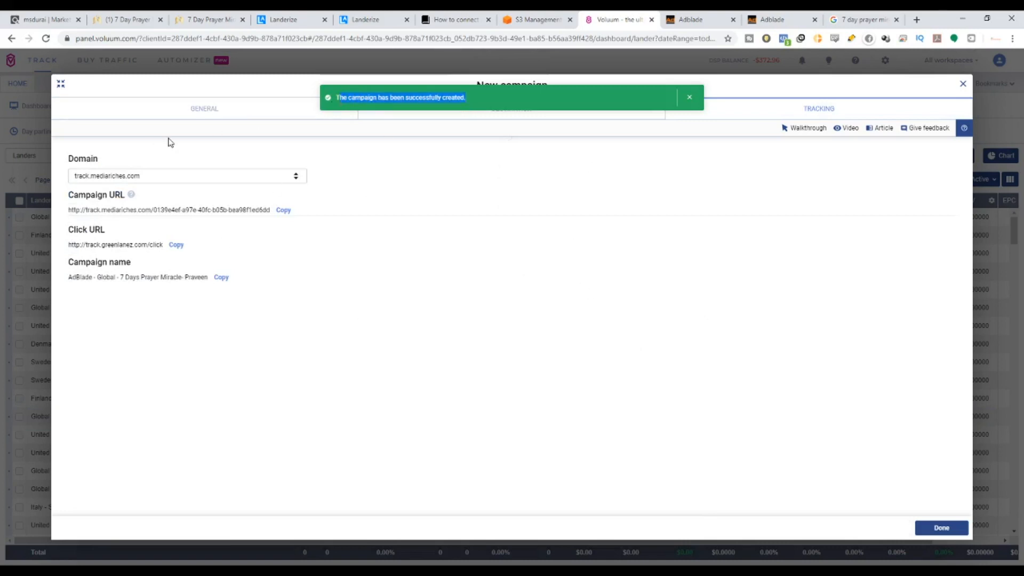
{"action": "left_click_drag", "start_coordinate": [69, 230], "coordinate": [104, 231]}
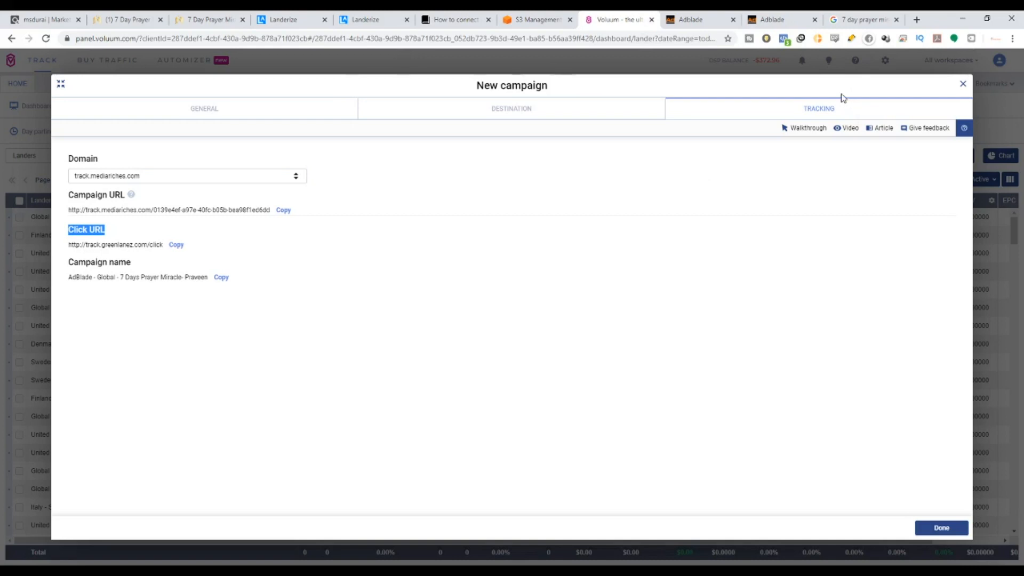
Leave Voluum's campaign tracking details and switch to the Adblade homepage tab.
{"action": "left_click", "coordinate": [696, 16]}
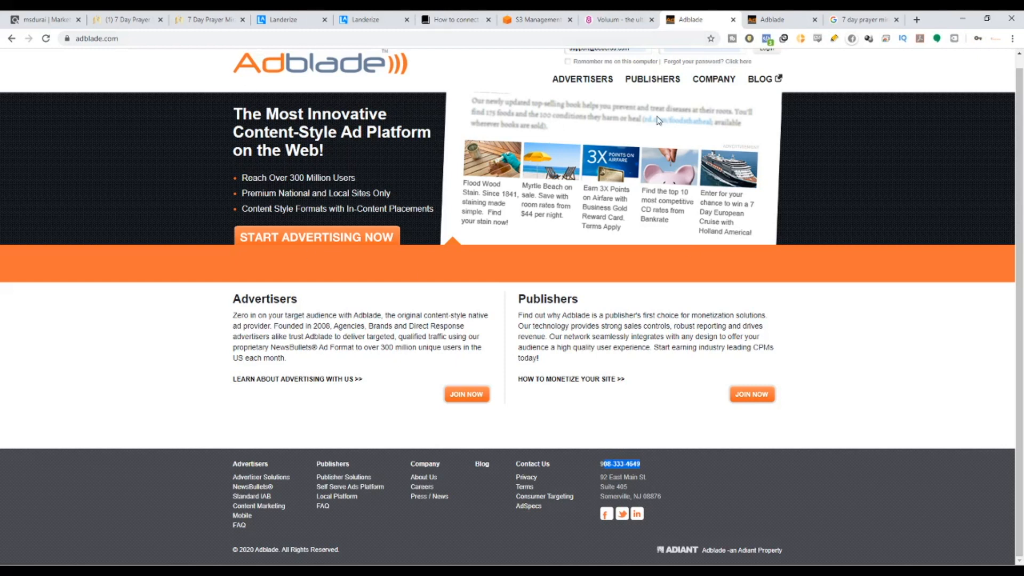
Go to the logged-in Adblade advertiser dashboard and start a new ad with Create New Ad.
{"action": "scroll", "coordinate": [701, 194], "scroll_direction": "up", "scroll_amount": 1}
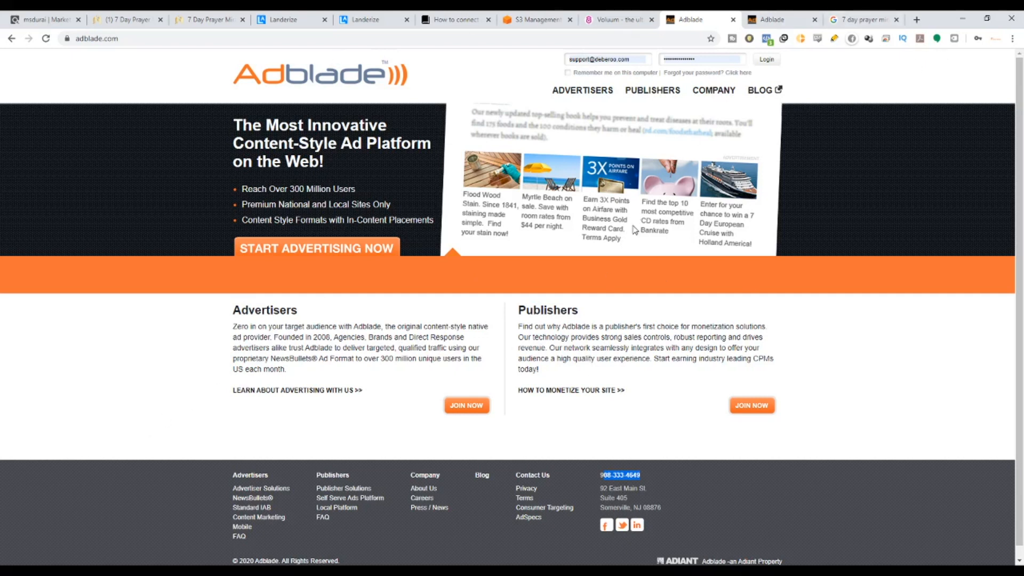
{"action": "left_click", "coordinate": [776, 21]}
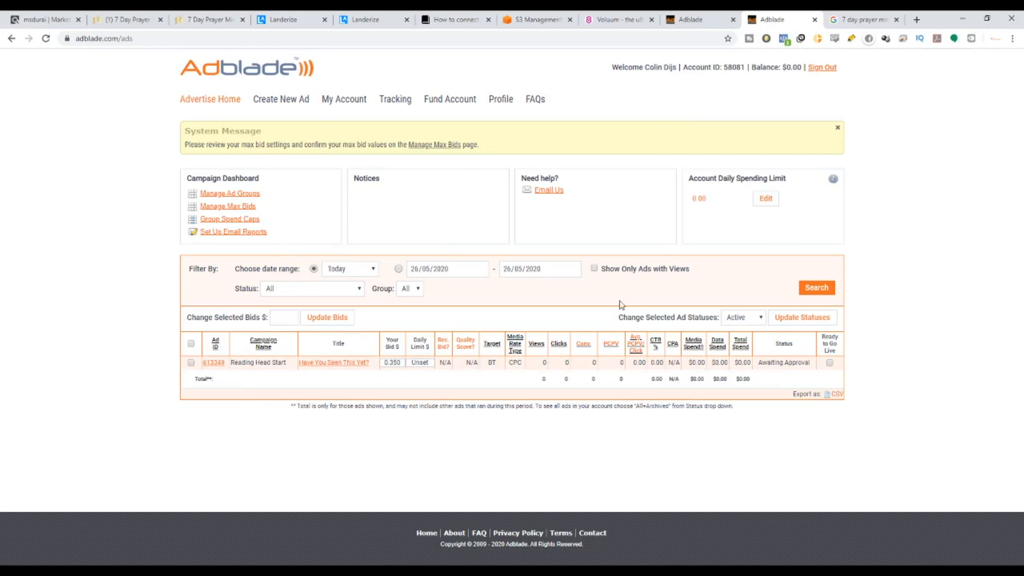
{"action": "left_click", "coordinate": [280, 100]}
{"action": "left_click", "coordinate": [288, 105]}
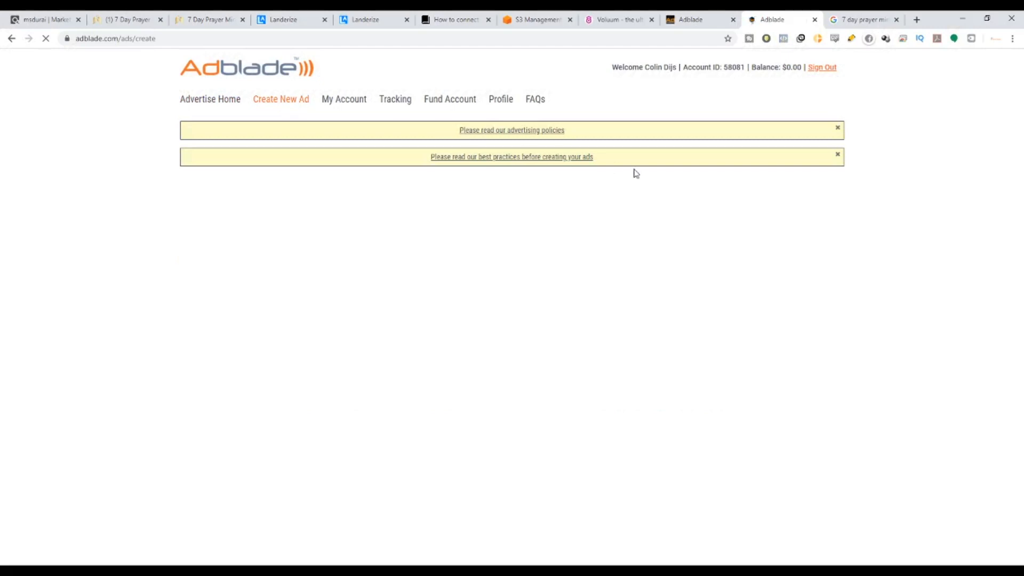
Enter 7 DAYS PRAYERS MIRACLE as the ad's Campaign Name.
{"action": "left_click_drag", "start_coordinate": [594, 135], "coordinate": [416, 135]}
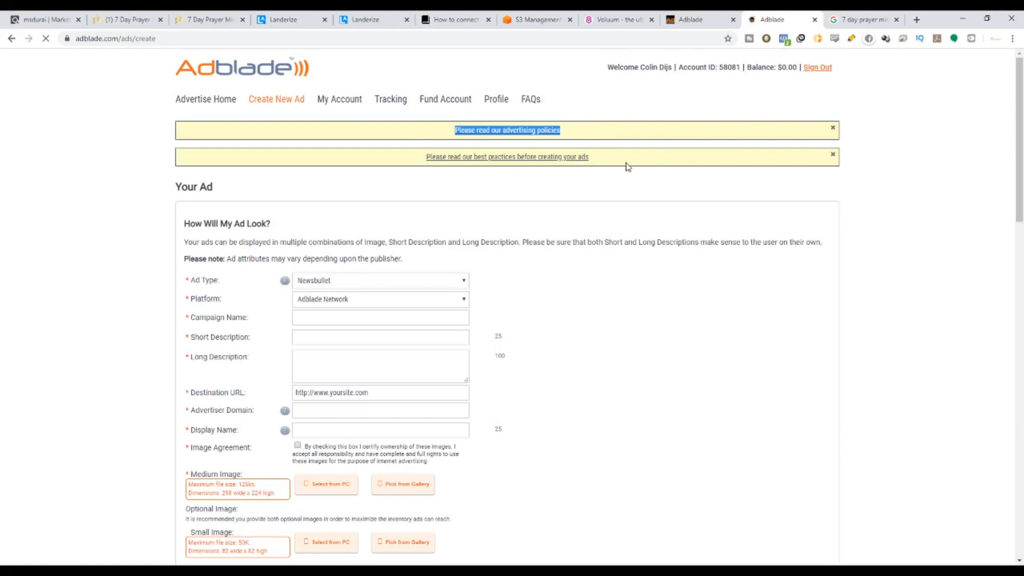
{"action": "scroll", "coordinate": [432, 349], "scroll_direction": "down", "scroll_amount": 1}
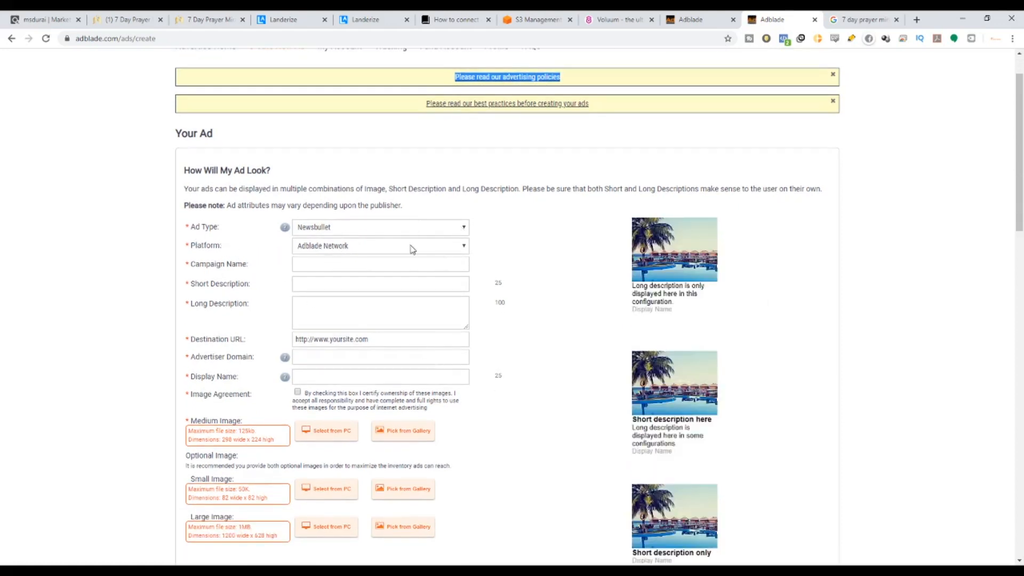
{"action": "left_click", "coordinate": [303, 260]}
{"action": "type", "text": "7 DA"}
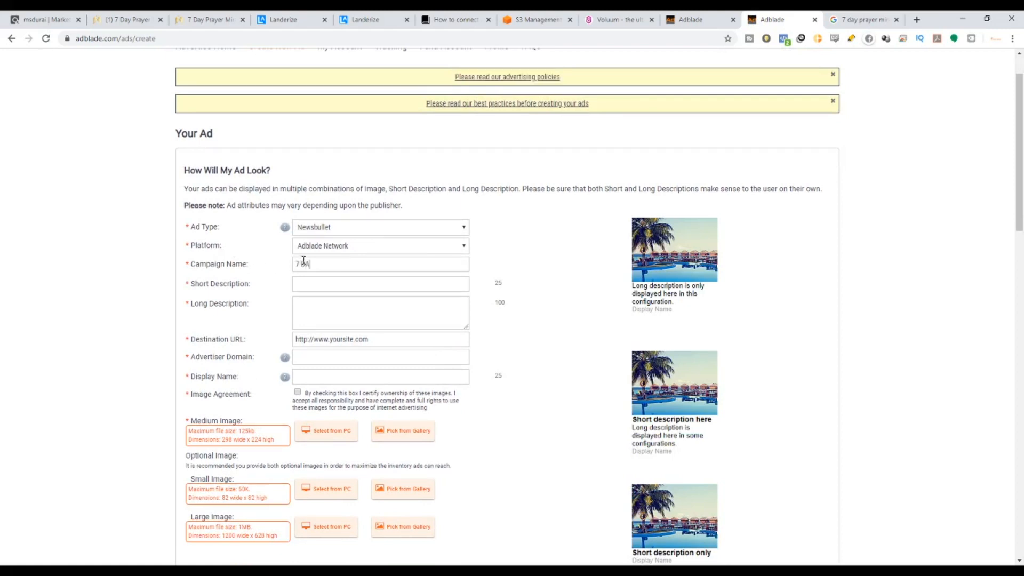
{"action": "type", "text": "YS"}
{"action": "type", "text": "DAYS"}
{"action": "type", "text": " PRAYER"}
{"action": "type", "text": "S MIRACLE"}
Copy the Subject 2 headline from the affiliate page and set Short Description to '7 Days Prayers Miracle'.
{"action": "left_click", "coordinate": [224, 19]}
{"action": "scroll", "coordinate": [541, 458], "scroll_direction": "down", "scroll_amount": 2}
{"action": "left_click_drag", "start_coordinate": [544, 406], "coordinate": [339, 402]}
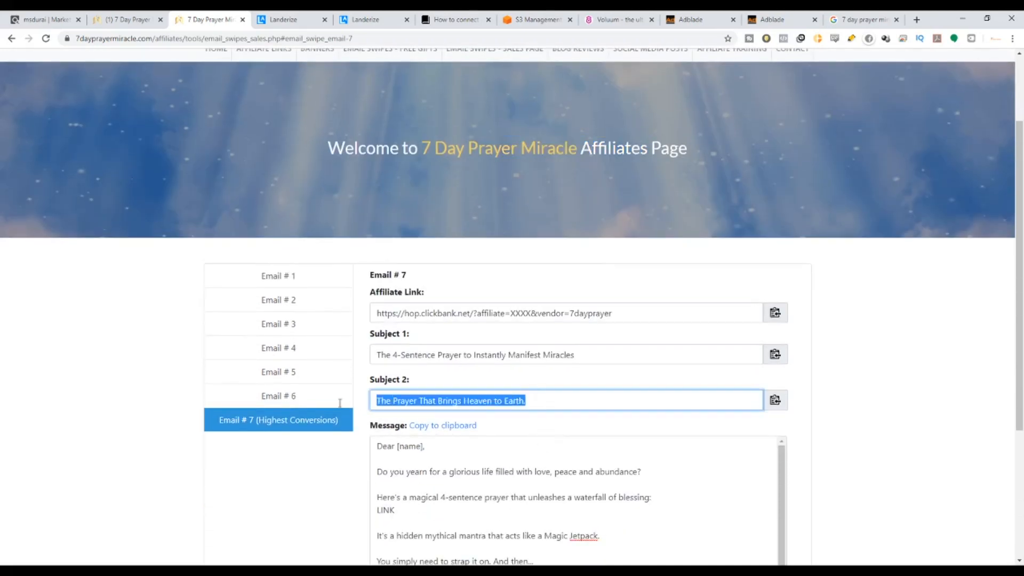
{"action": "key", "text": "ctrl+c"}
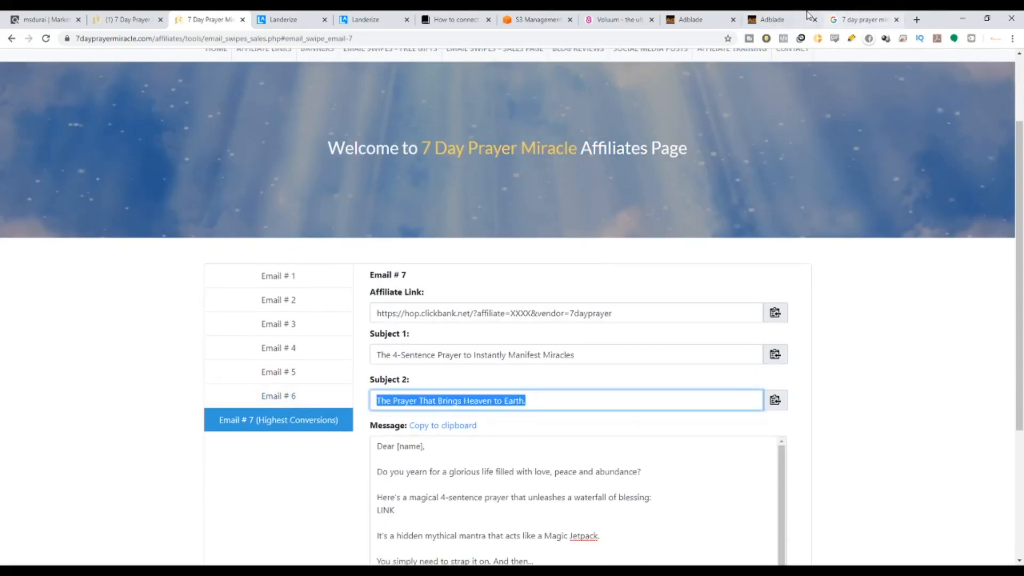
{"action": "left_click", "coordinate": [772, 19]}
{"action": "left_click", "coordinate": [397, 291]}
{"action": "key", "text": "ctrl+v"}
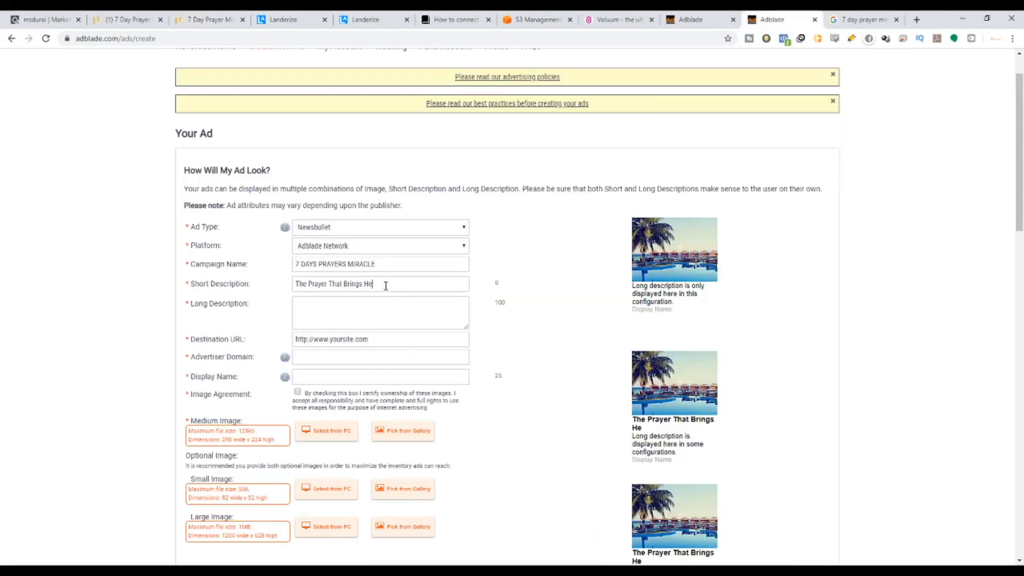
{"action": "left_click_drag", "start_coordinate": [377, 284], "coordinate": [233, 295]}
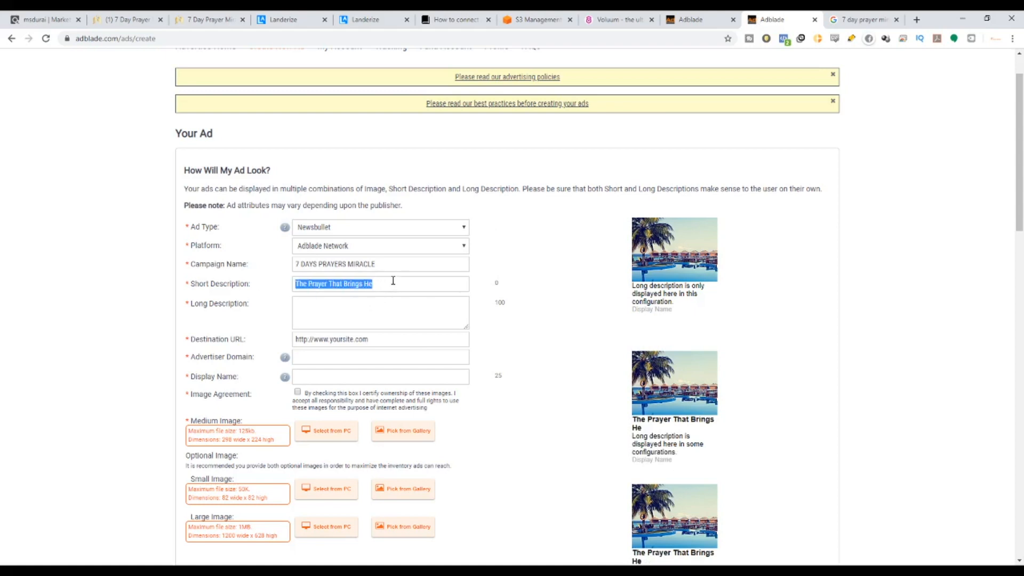
{"action": "left_click_drag", "start_coordinate": [392, 280], "coordinate": [330, 284]}
{"action": "left_click", "coordinate": [339, 284]}
{"action": "key", "text": "BackSpace"}
{"action": "key", "text": "BackSpace"}
{"action": "key", "text": "BackSpace"}
{"action": "key", "text": "BackSpace"}
{"action": "key", "text": "BackSpace"}
{"action": "key", "text": "BackSpace"}
{"action": "key", "text": "BackSpace"}
{"action": "key", "text": "BackSpace"}
{"action": "key", "text": "BackSpace"}
{"action": "key", "text": "BackSpace"}
{"action": "key", "text": "BackSpace"}
{"action": "key", "text": "BackSpace"}
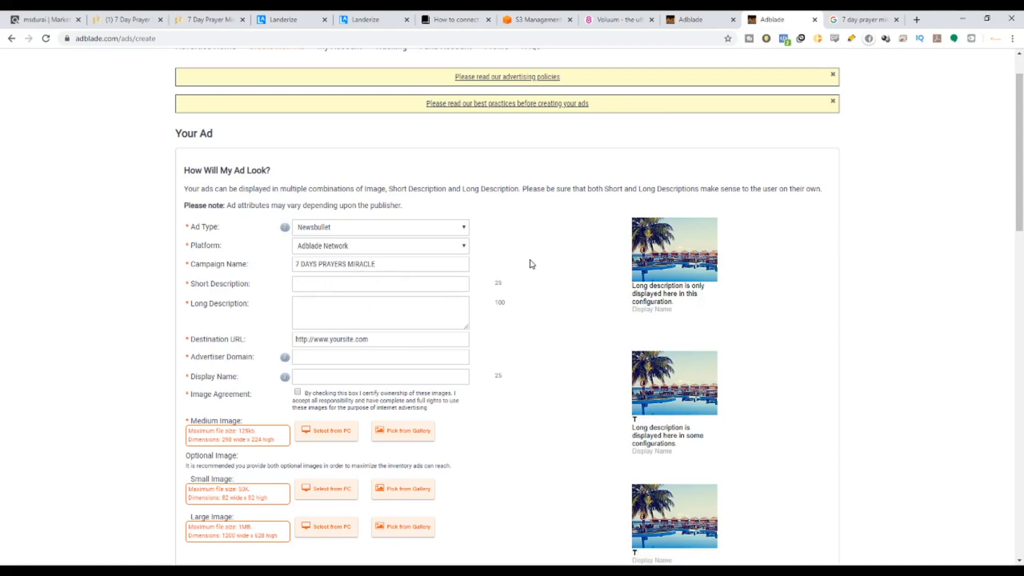
{"action": "type", "text": "7 DA"}
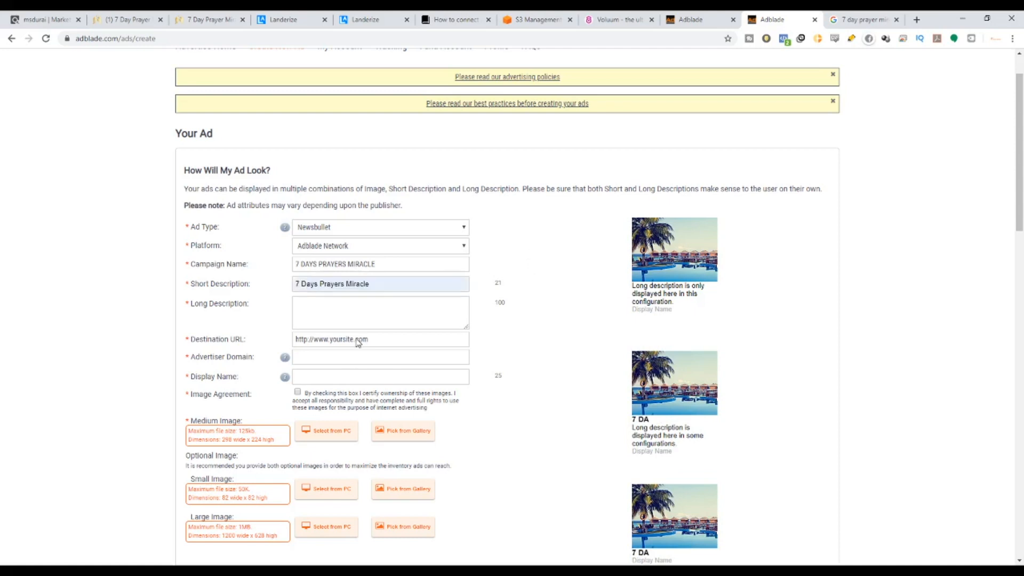
{"action": "left_click", "coordinate": [358, 340]}
Paste the Subject 2 headline as the Long Description and clear the placeholder Destination URL.
{"action": "left_click", "coordinate": [359, 313]}
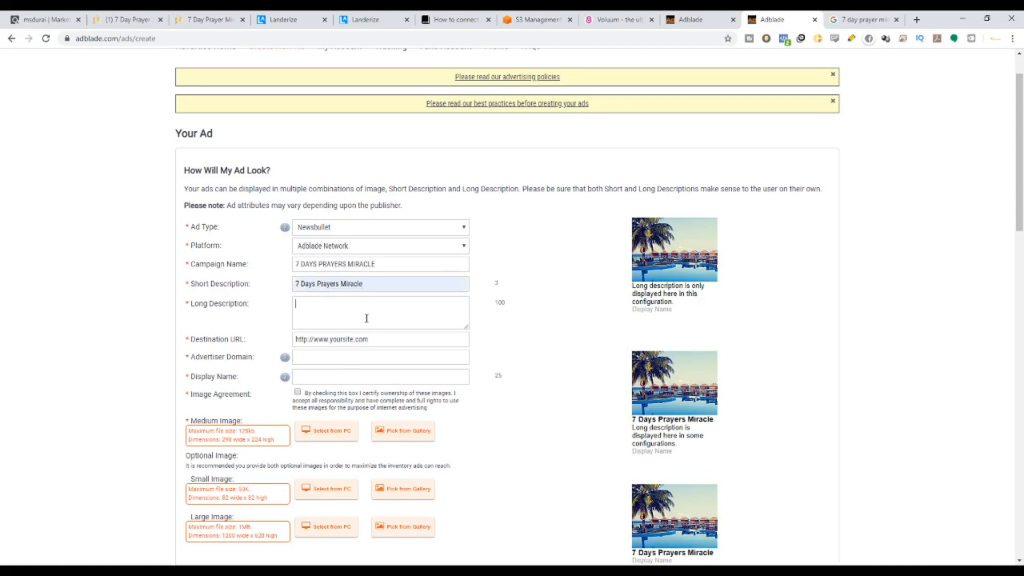
{"action": "key", "text": "ctrl+v"}
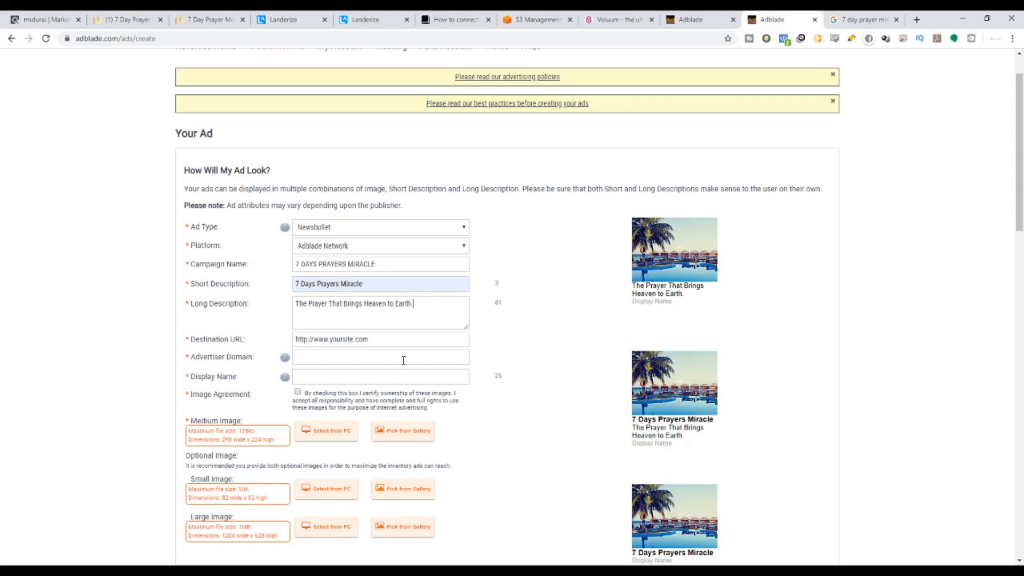
{"action": "left_click_drag", "start_coordinate": [407, 338], "coordinate": [331, 340]}
{"action": "left_click", "coordinate": [384, 341]}
{"action": "type", "text": "7DA"}
{"action": "key", "text": "BackSpace"}
{"action": "key", "text": "BackSpace"}
{"action": "scroll", "coordinate": [340, 326], "scroll_direction": "down", "scroll_amount": 5}
{"action": "scroll", "coordinate": [336, 314], "scroll_direction": "up", "scroll_amount": 4}
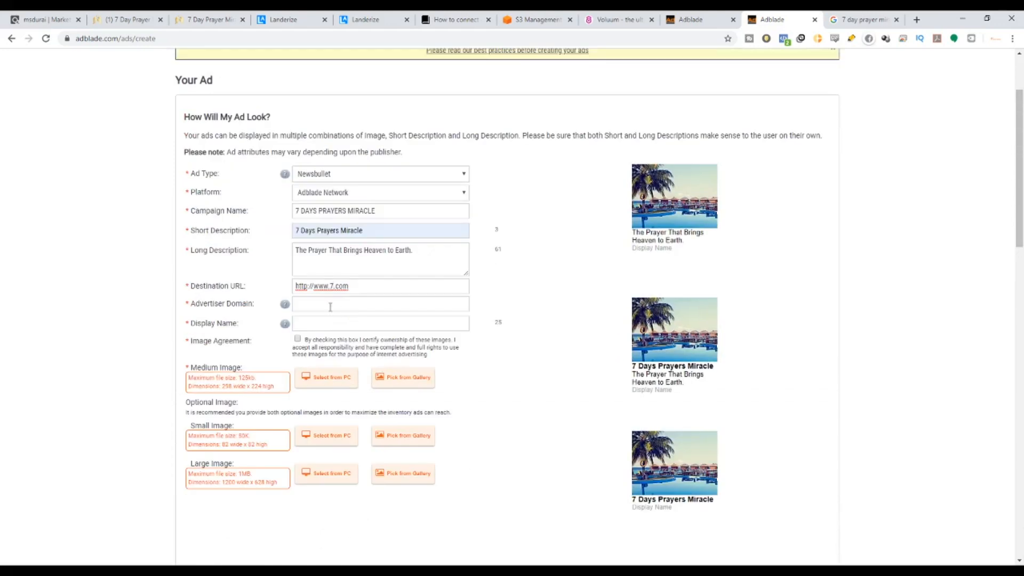
{"action": "left_click_drag", "start_coordinate": [359, 289], "coordinate": [197, 299]}
{"action": "key", "text": "BackSpace"}
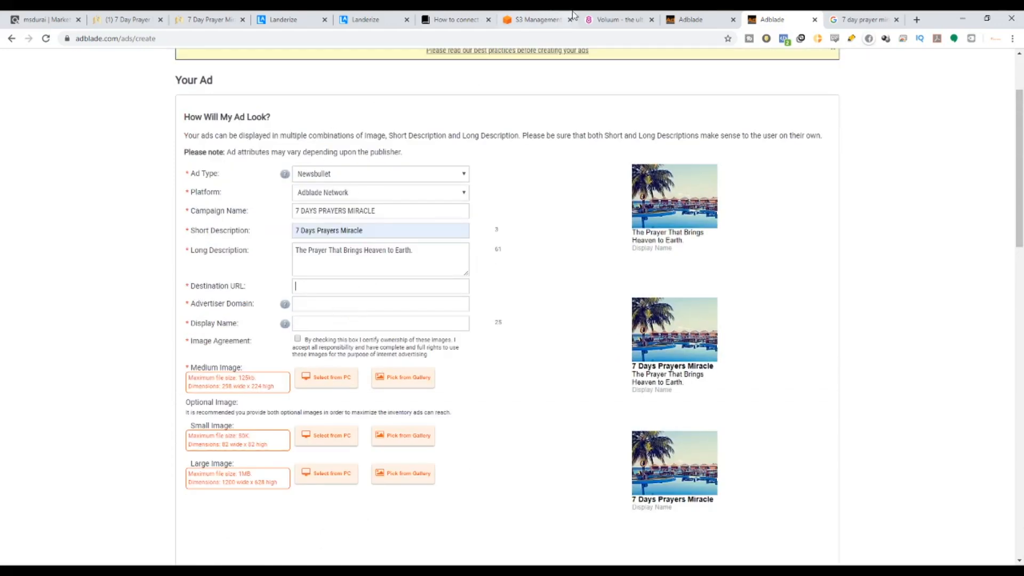
{"action": "left_click", "coordinate": [606, 15]}
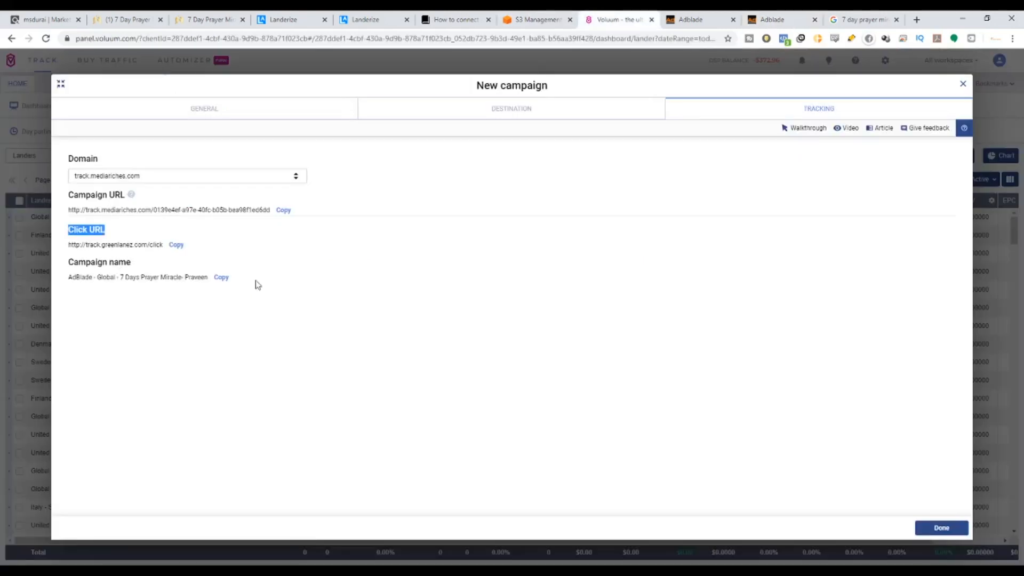
{"action": "left_click", "coordinate": [175, 245]}
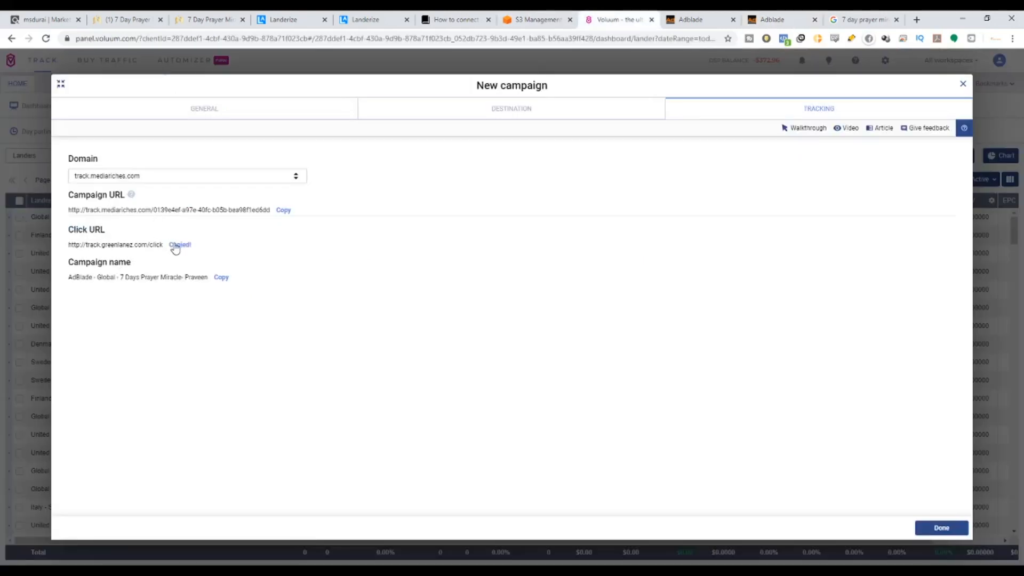
{"action": "left_click", "coordinate": [763, 16]}
{"action": "type", "text": "http://track.greenlanez.com/click"}
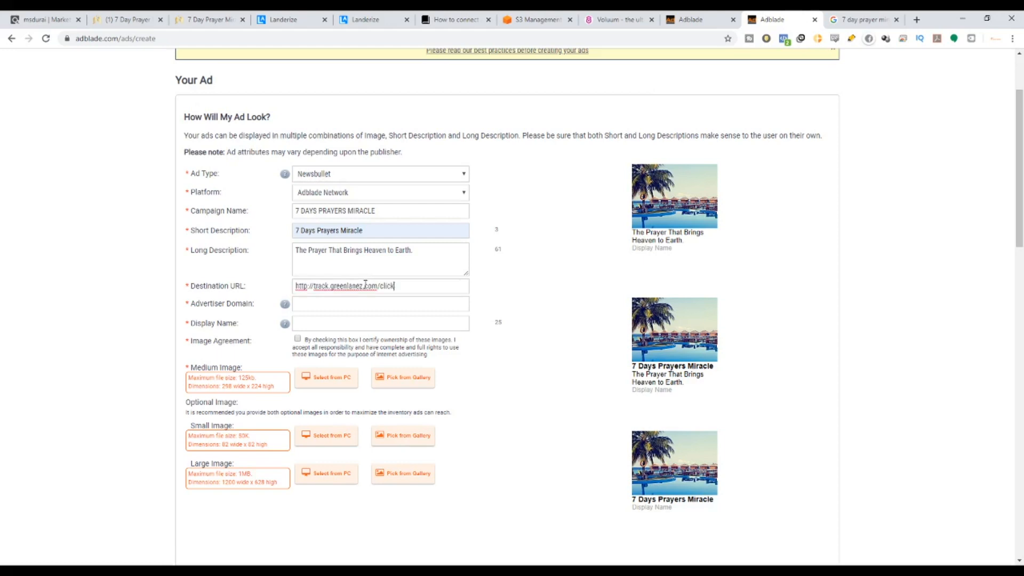
{"action": "left_click", "coordinate": [361, 305]}
{"action": "mouse_move", "coordinate": [288, 308]}
{"action": "type", "text": "Www"}
{"action": "key", "text": "BackSpace"}
{"action": "key", "text": "BackSpace"}
{"action": "type", "text": "ww.instaxtrading.co"}
{"action": "key", "text": "Tab"}
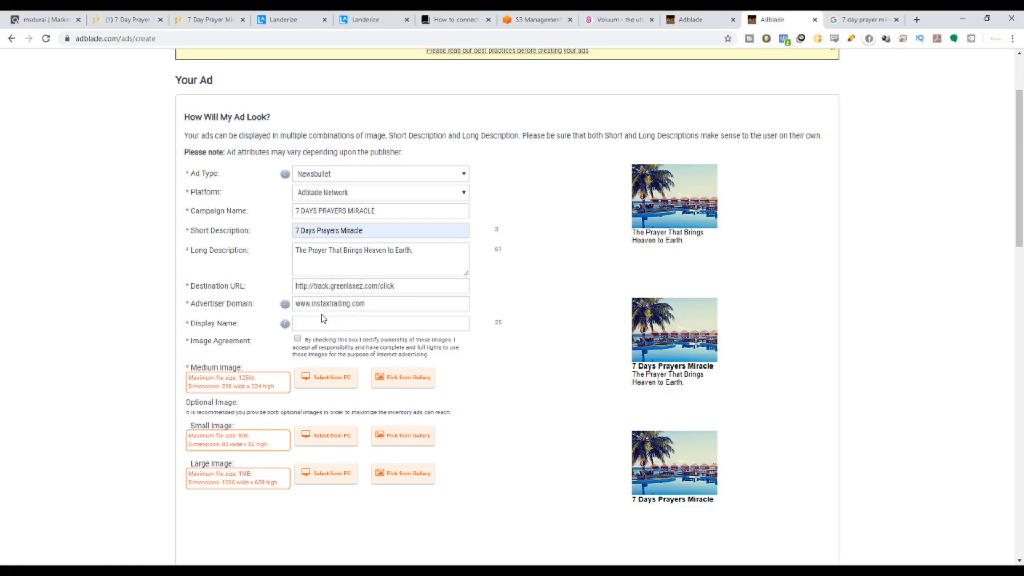
{"action": "type", "text": "7 da"}
{"action": "type", "text": "www"}
{"action": "type", "text": ".7days"}
{"action": "type", "text": "prayersm"}
{"action": "type", "text": "iracle.c"}
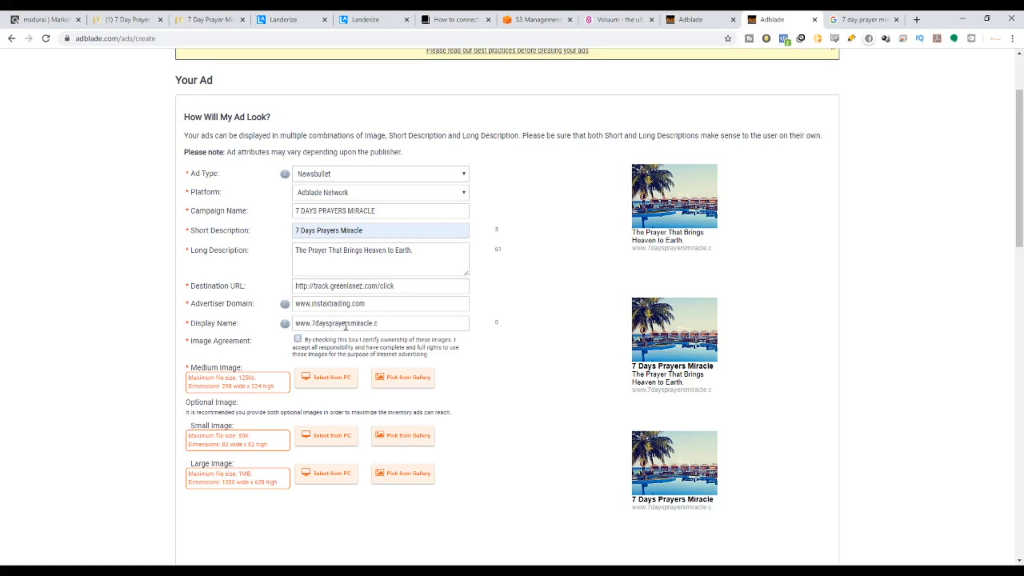
{"action": "left_click_drag", "start_coordinate": [350, 325], "coordinate": [331, 323]}
{"action": "key", "text": "BackSpace"}
{"action": "left_click", "coordinate": [369, 324]}
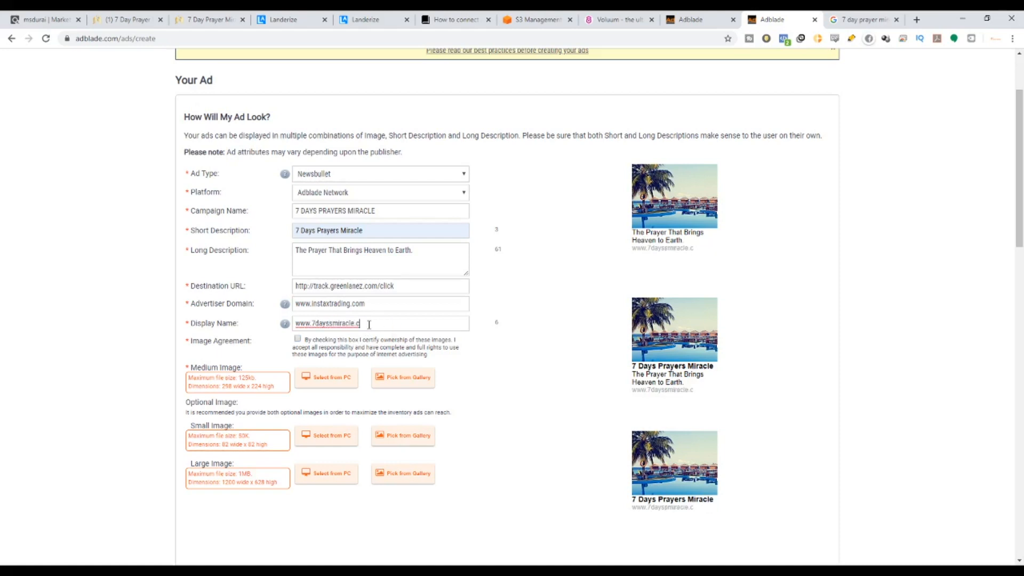
{"action": "type", "text": "om"}
{"action": "key", "text": "BackSpace"}
Check the affiliate page, then open the sunset-silhouette prayer image in Google Images.
{"action": "scroll", "coordinate": [333, 407], "scroll_direction": "down", "scroll_amount": 6}
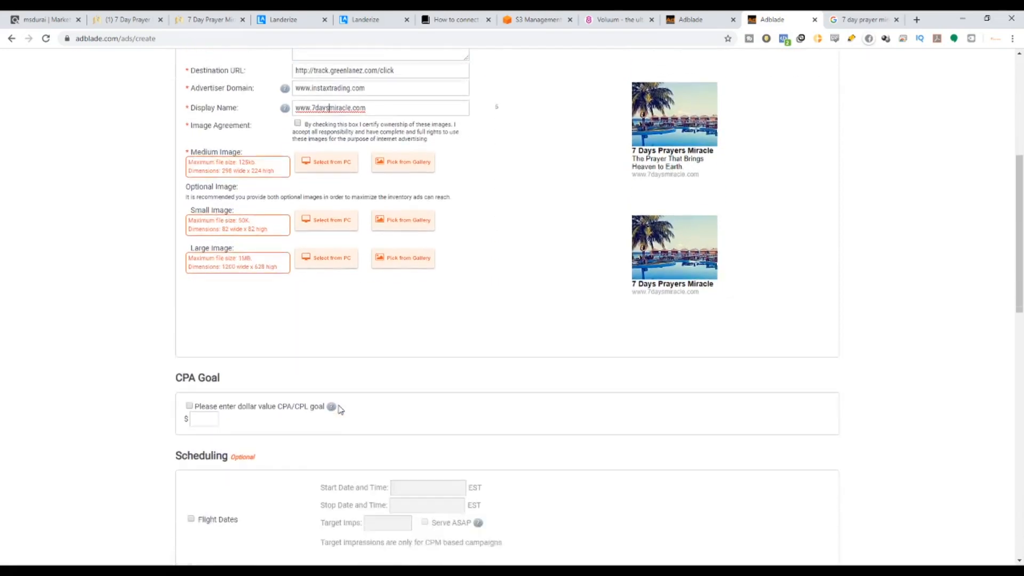
{"action": "scroll", "coordinate": [339, 406], "scroll_direction": "up", "scroll_amount": 3}
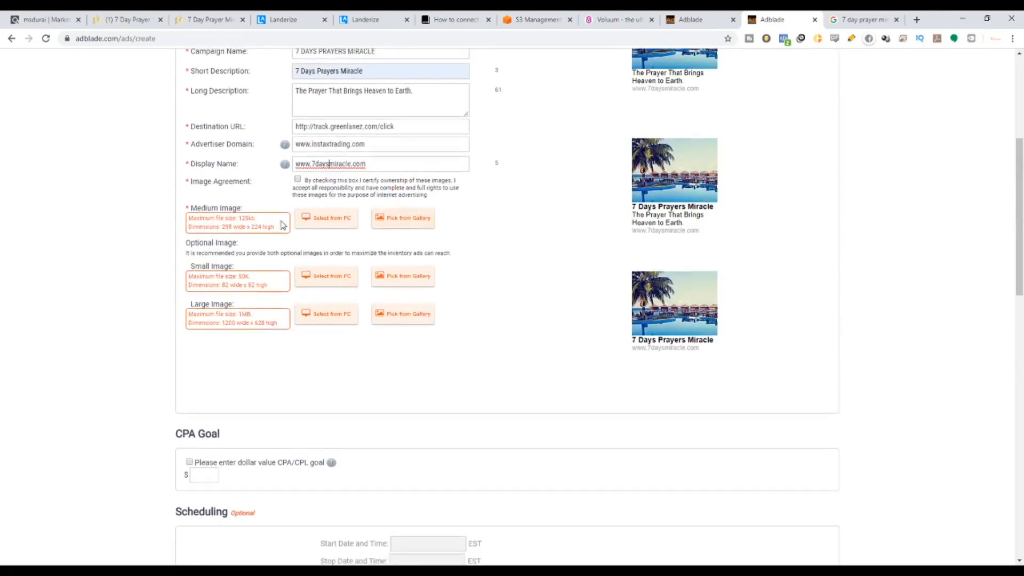
{"action": "scroll", "coordinate": [333, 317], "scroll_direction": "up", "scroll_amount": 1}
{"action": "left_click", "coordinate": [226, 19]}
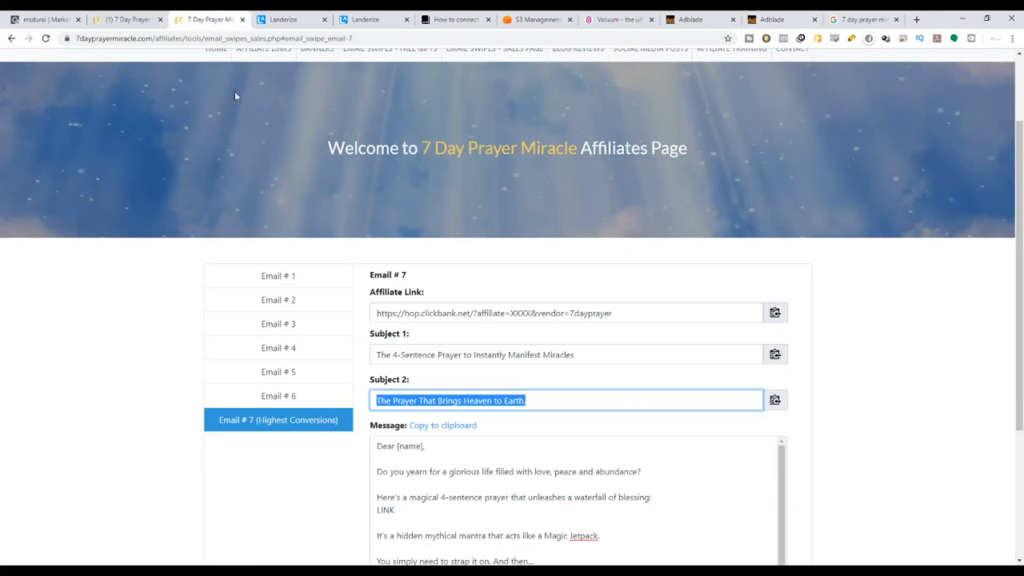
{"action": "scroll", "coordinate": [366, 289], "scroll_direction": "down", "scroll_amount": 2}
{"action": "scroll", "coordinate": [366, 289], "scroll_direction": "down", "scroll_amount": 2}
{"action": "scroll", "coordinate": [283, 228], "scroll_direction": "up", "scroll_amount": 6}
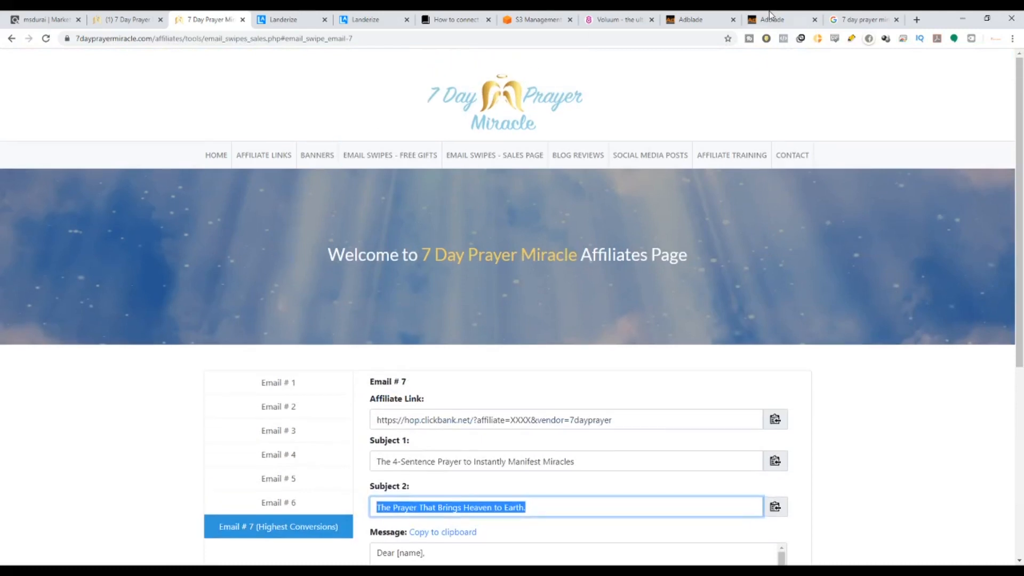
{"action": "left_click", "coordinate": [838, 14]}
{"action": "scroll", "coordinate": [302, 325], "scroll_direction": "up", "scroll_amount": 7}
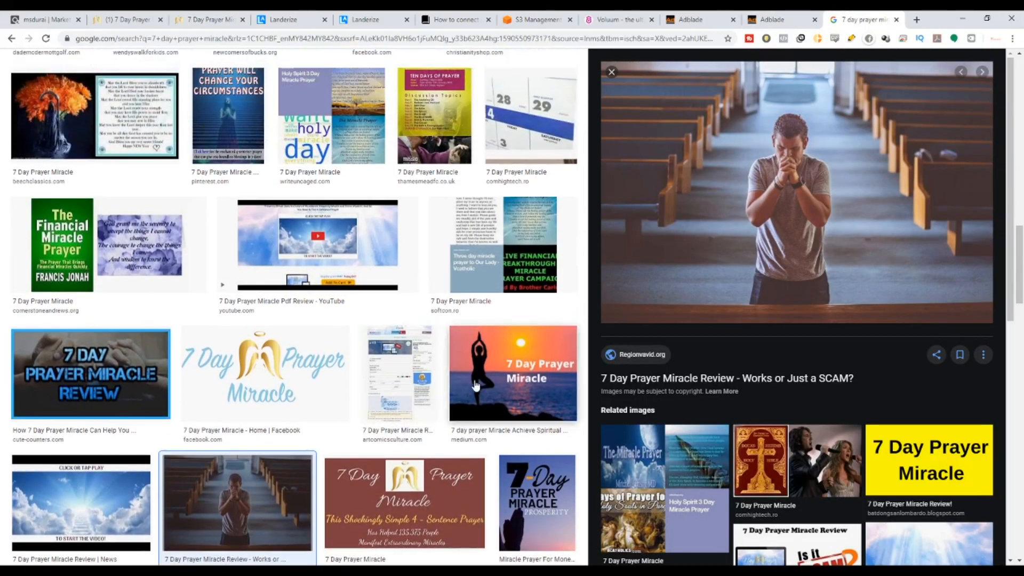
{"action": "scroll", "coordinate": [303, 325], "scroll_direction": "up", "scroll_amount": 3}
{"action": "scroll", "coordinate": [302, 325], "scroll_direction": "down", "scroll_amount": 8}
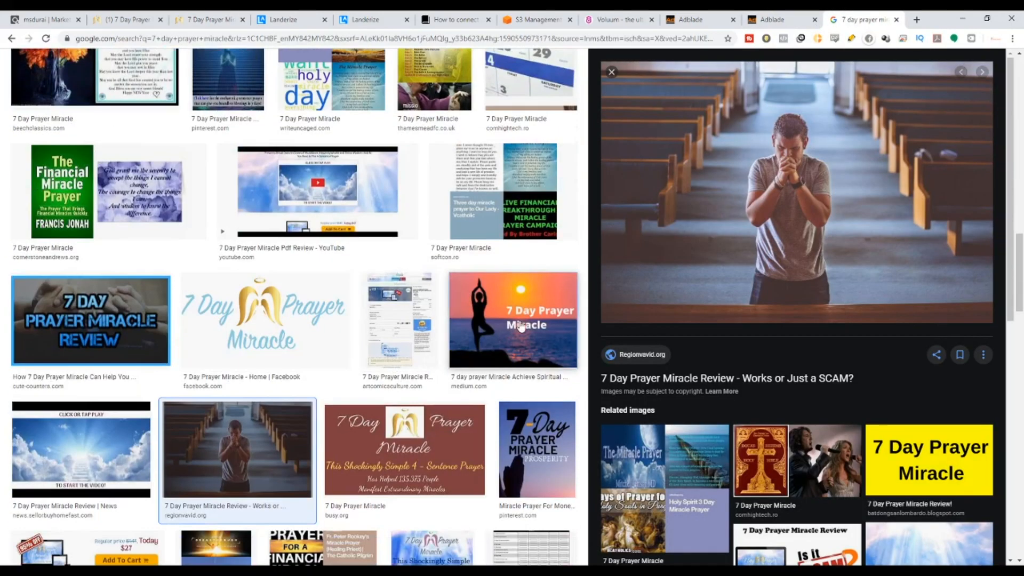
{"action": "left_click", "coordinate": [512, 320]}
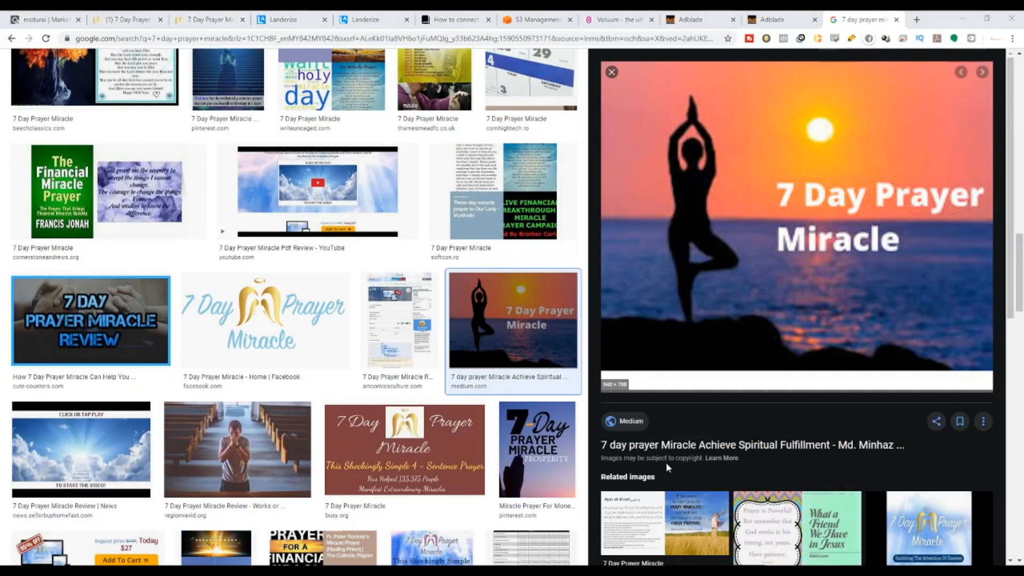
Open the golden angel-wings image, then return to the AdBlade ad form's image fields.
{"action": "scroll", "coordinate": [264, 161], "scroll_direction": "up", "scroll_amount": 6}
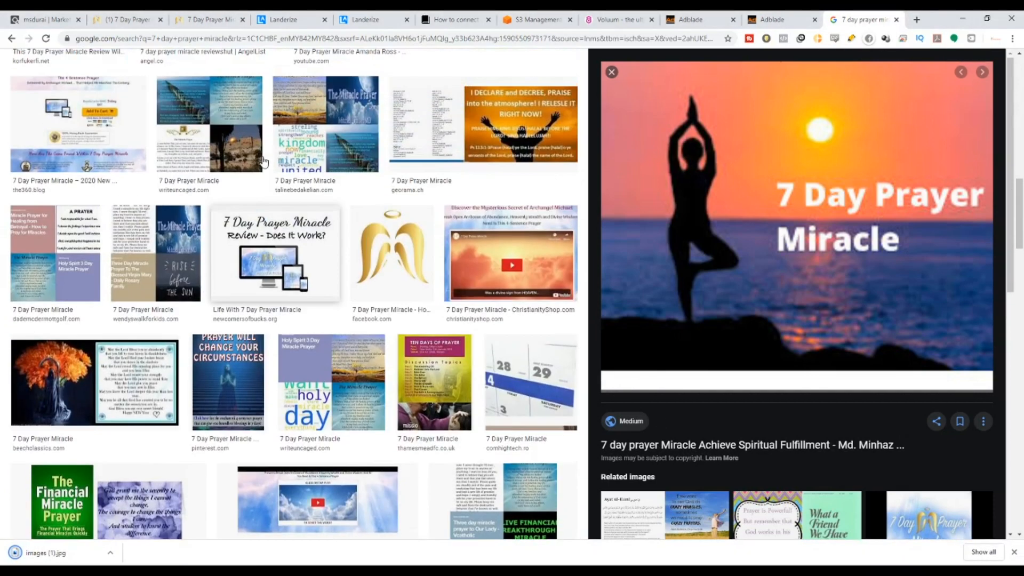
{"action": "scroll", "coordinate": [264, 162], "scroll_direction": "up", "scroll_amount": 6}
{"action": "scroll", "coordinate": [413, 408], "scroll_direction": "down", "scroll_amount": 4}
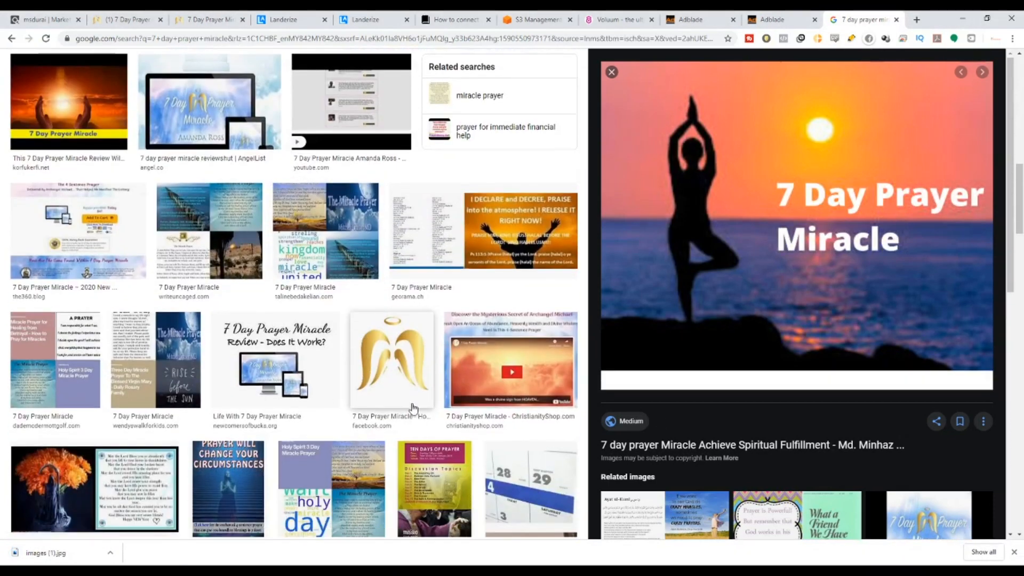
{"action": "left_click", "coordinate": [412, 408]}
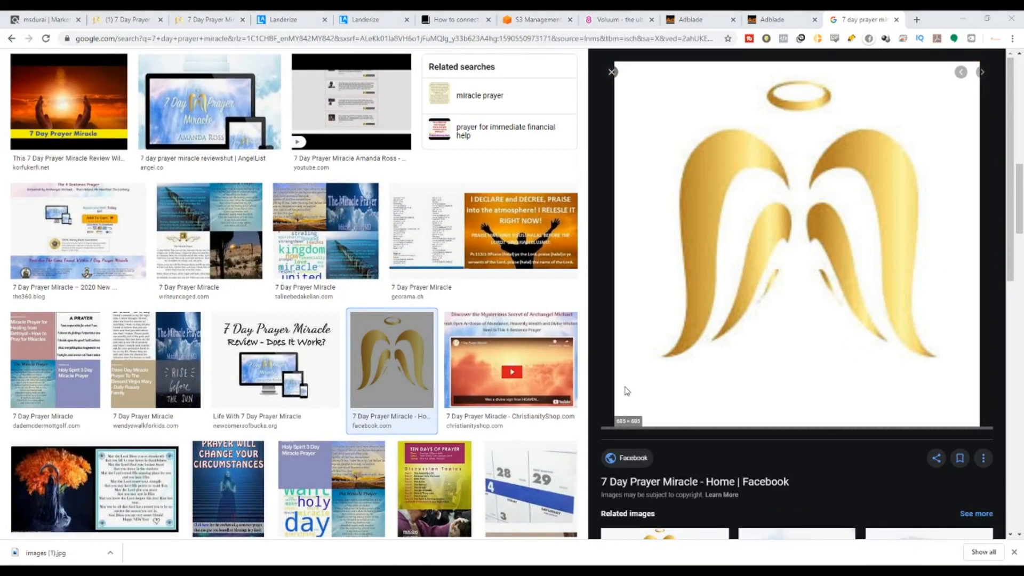
{"action": "scroll", "coordinate": [423, 274], "scroll_direction": "up", "scroll_amount": 14}
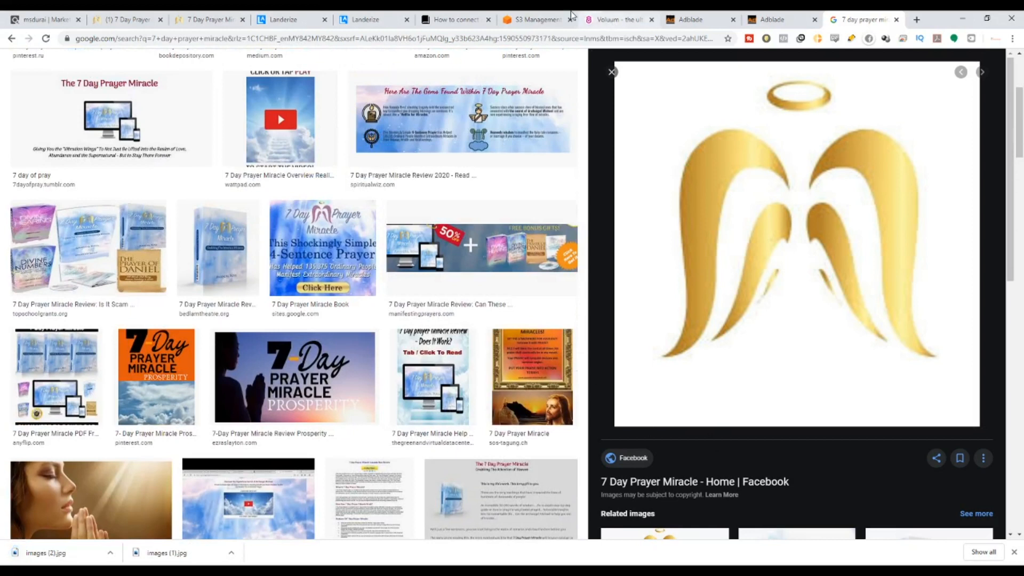
{"action": "left_click", "coordinate": [759, 19]}
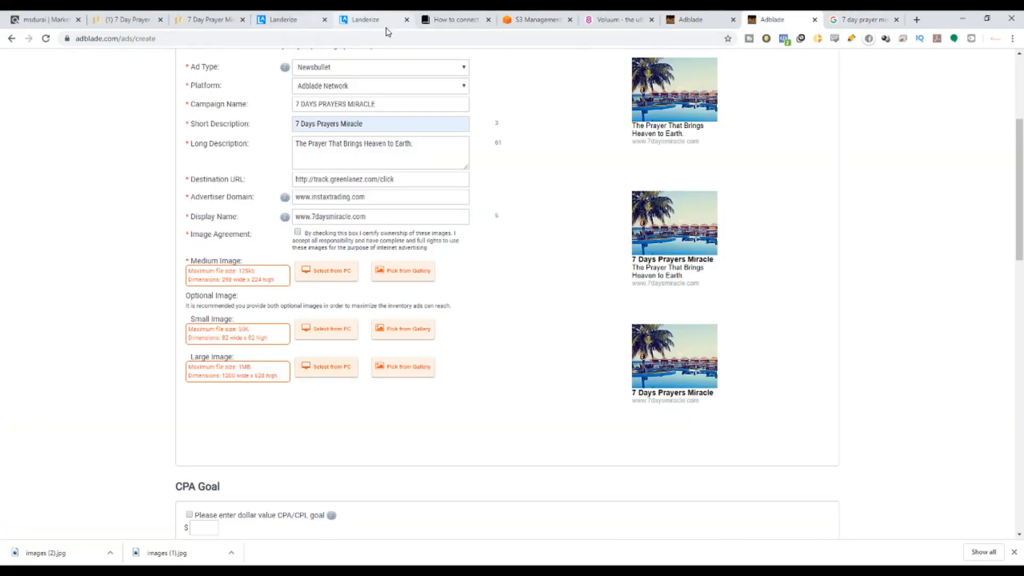
{"action": "left_click", "coordinate": [853, 19]}
{"action": "scroll", "coordinate": [273, 288], "scroll_direction": "down", "scroll_amount": 10}
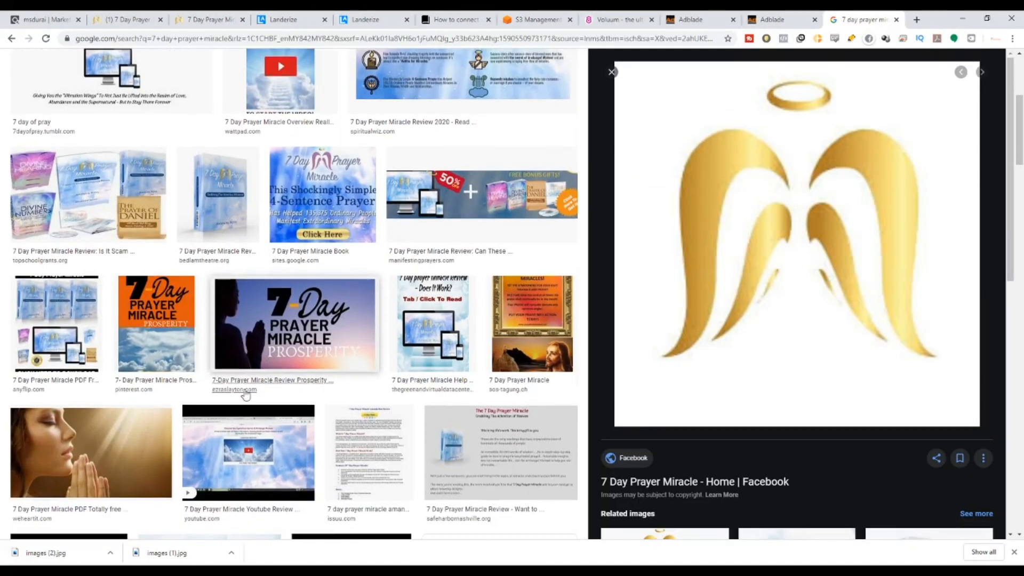
{"action": "scroll", "coordinate": [244, 401], "scroll_direction": "down", "scroll_amount": 4}
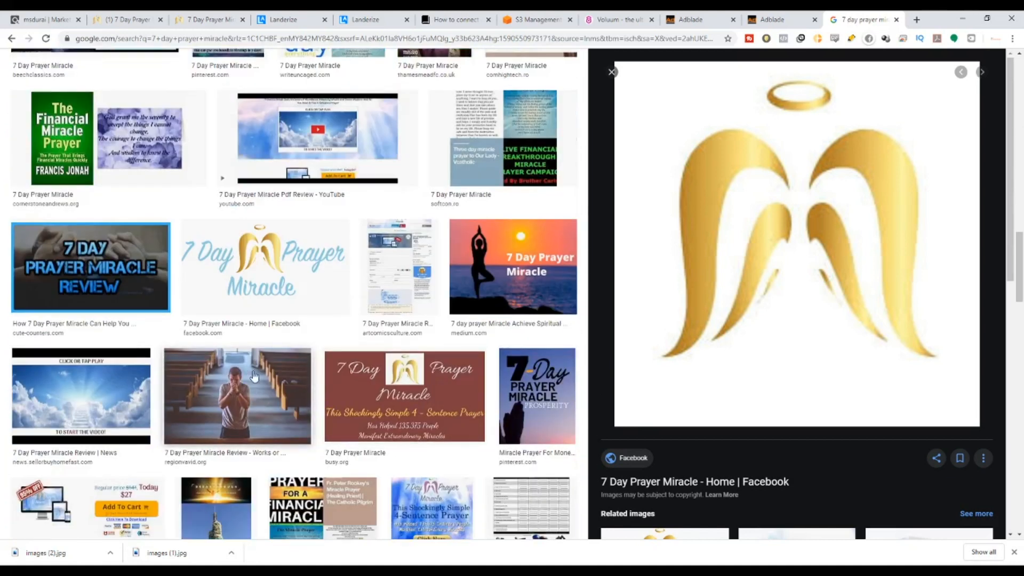
{"action": "left_click", "coordinate": [762, 16]}
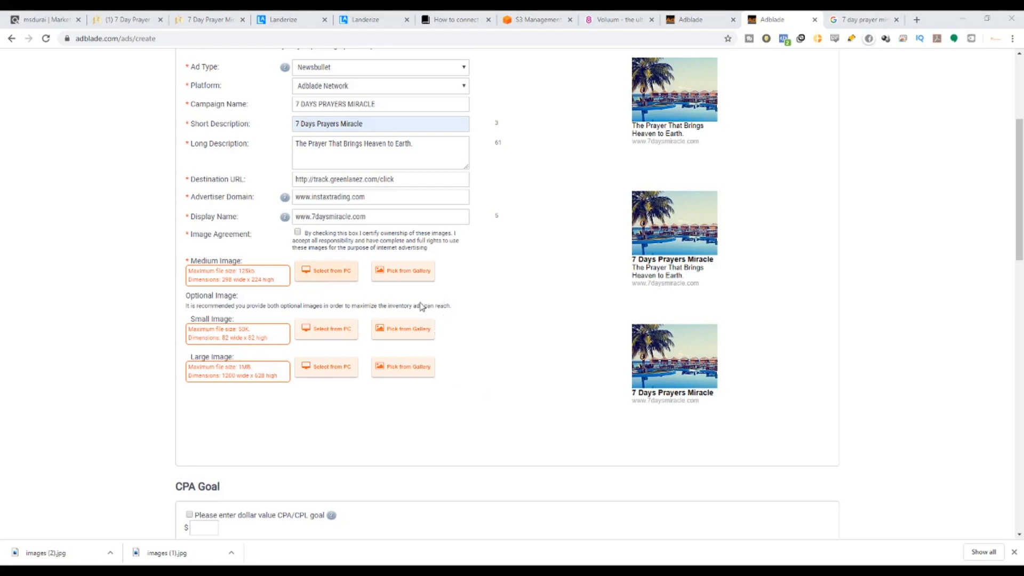
Certify image ownership and try uploading images (1).jpg as medium image; it's rejected as 245×206, below 298×224.
{"action": "left_click", "coordinate": [712, 445]}
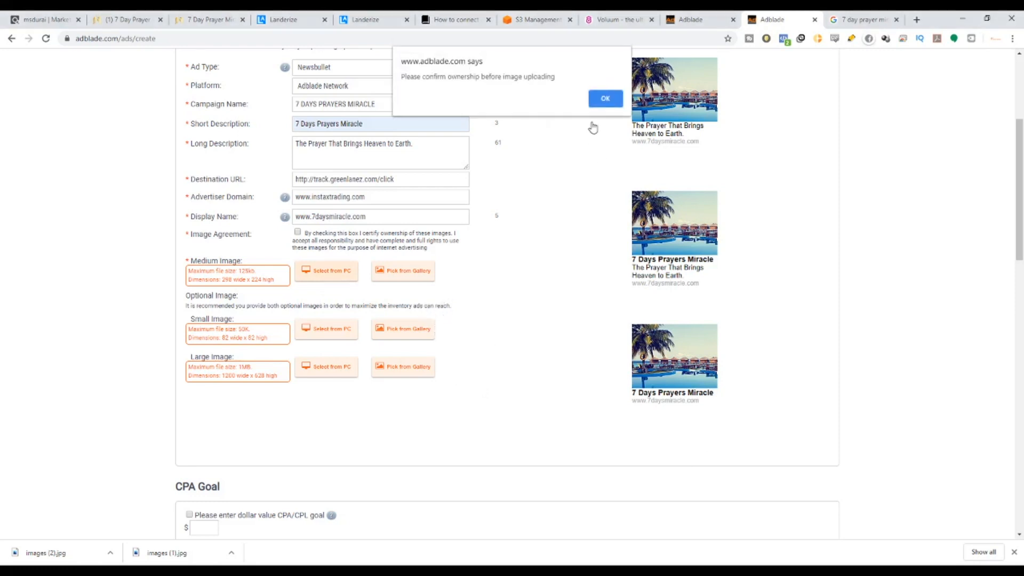
{"action": "left_click", "coordinate": [604, 101]}
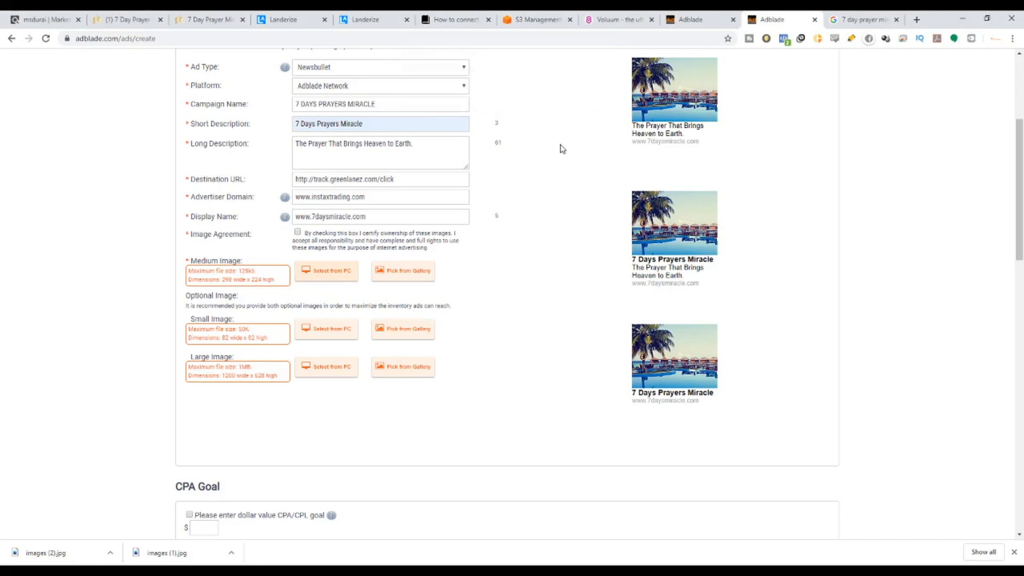
{"action": "left_click", "coordinate": [324, 278]}
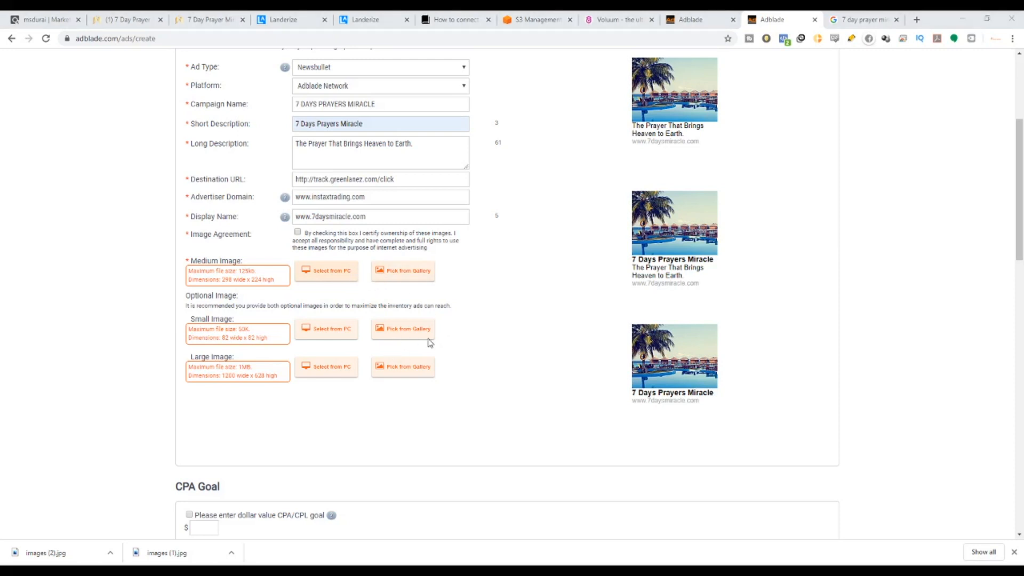
{"action": "left_click", "coordinate": [712, 452]}
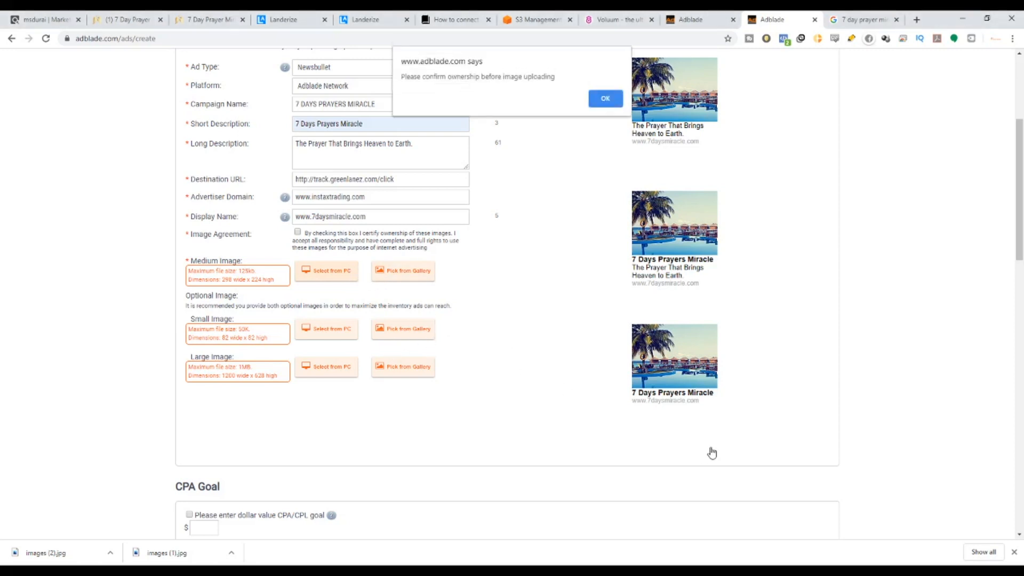
{"action": "left_click", "coordinate": [599, 102]}
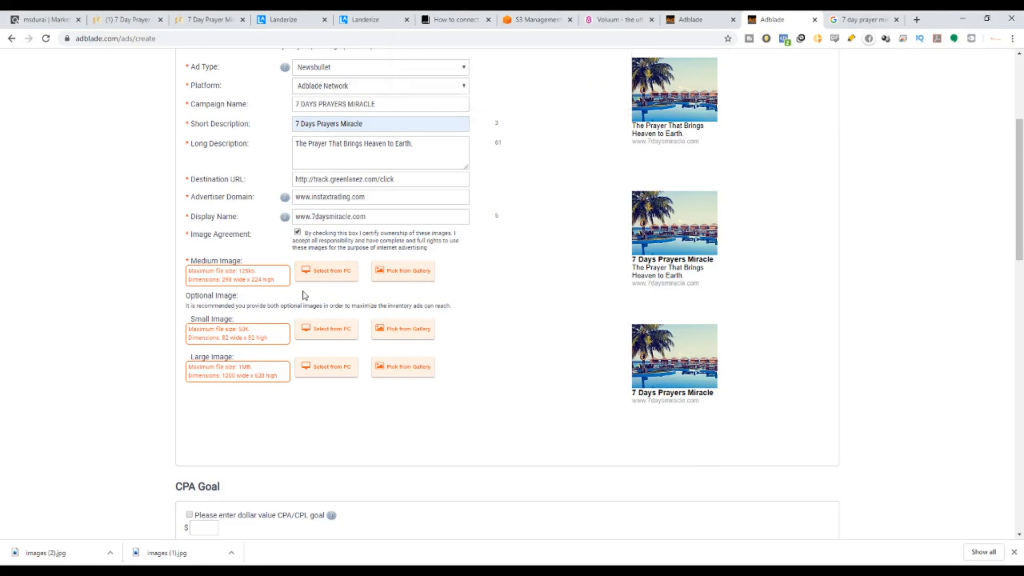
{"action": "left_click", "coordinate": [315, 273]}
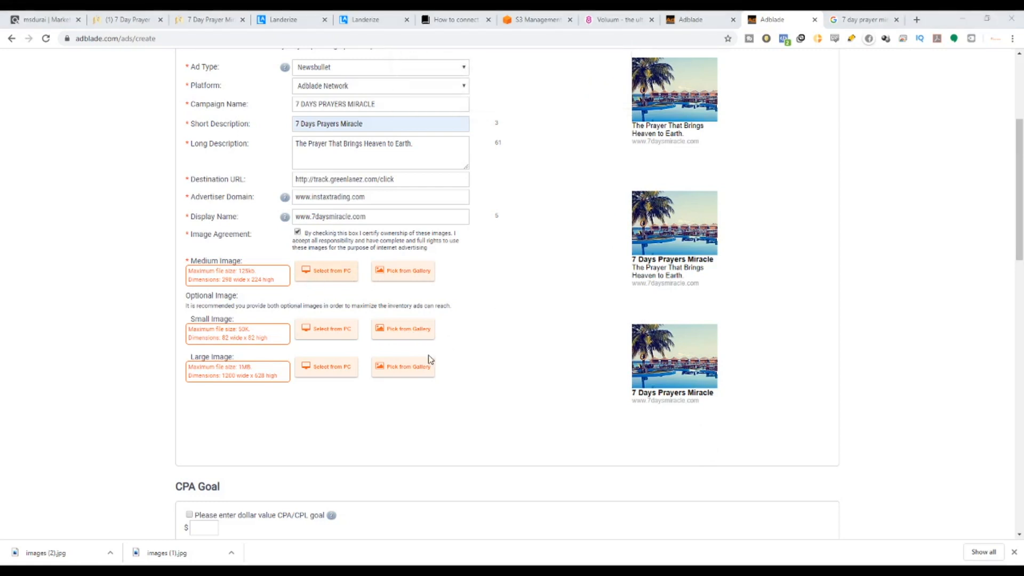
{"action": "left_click", "coordinate": [715, 445]}
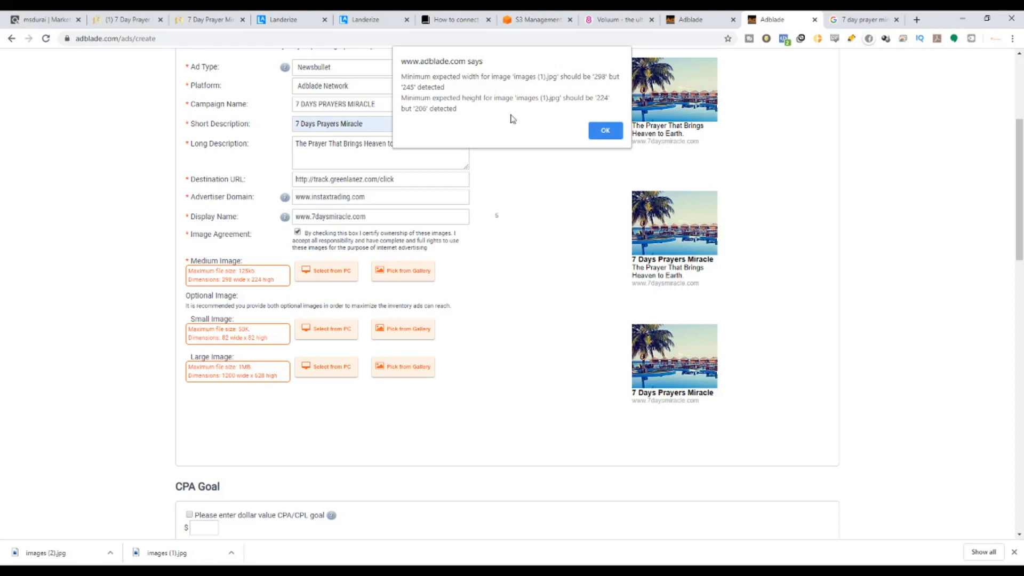
{"action": "left_click", "coordinate": [604, 132]}
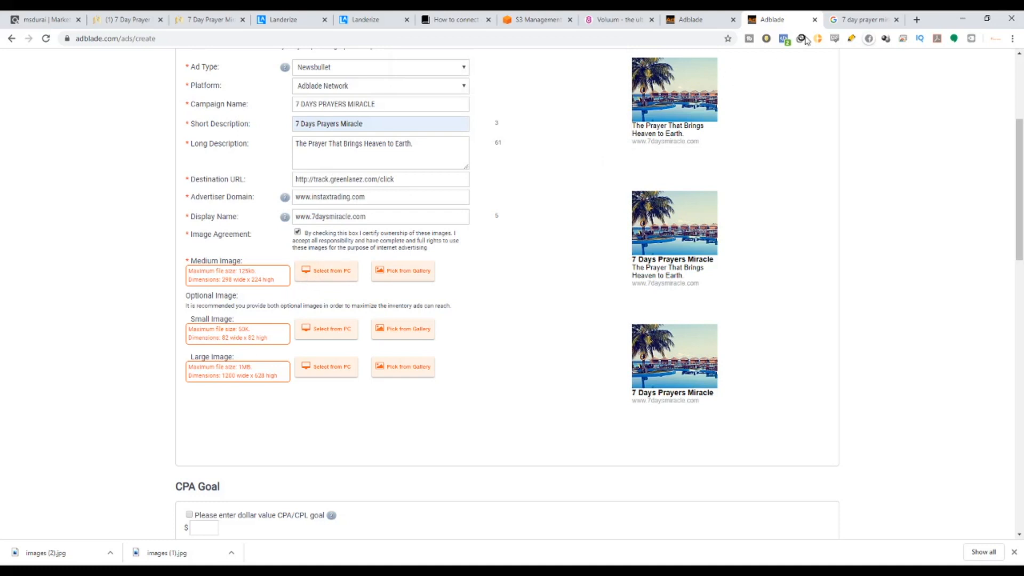
{"action": "left_click", "coordinate": [915, 18]}
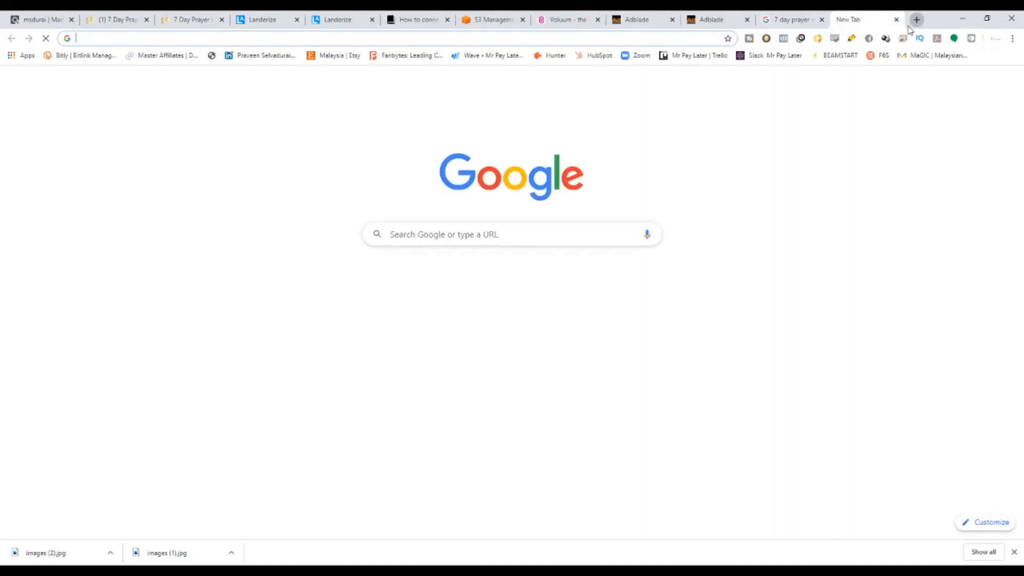
Load Canva and note AdBlade's required medium-image size of 298 × 224.
{"action": "type", "text": "canva"}
{"action": "key", "text": "Return"}
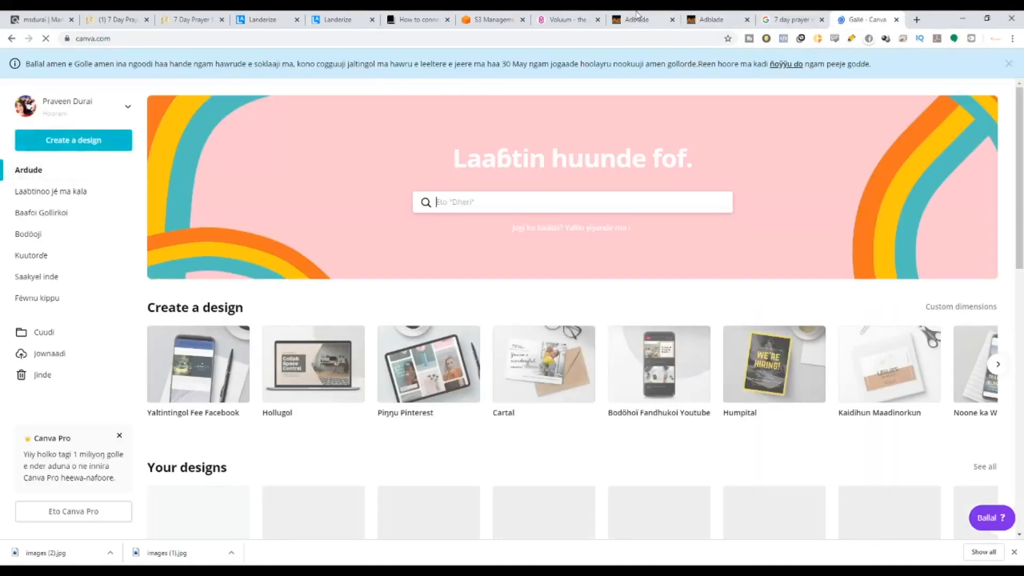
{"action": "left_click", "coordinate": [720, 20]}
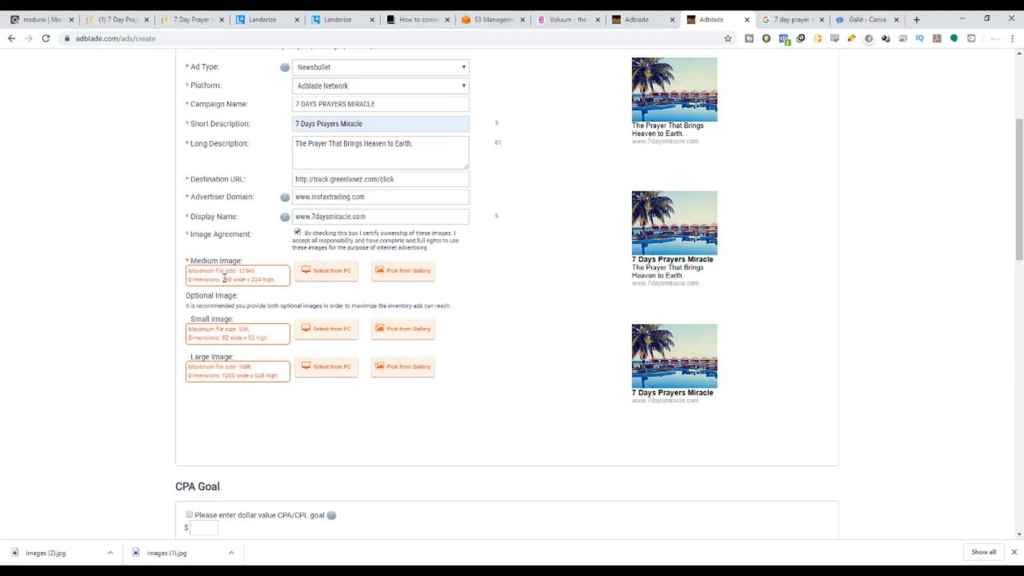
{"action": "double_click", "coordinate": [225, 279]}
{"action": "double_click", "coordinate": [260, 278]}
Create a blank Canva design with custom dimensions 298 × 224 px.
{"action": "left_click", "coordinate": [865, 20]}
{"action": "left_click", "coordinate": [74, 139]}
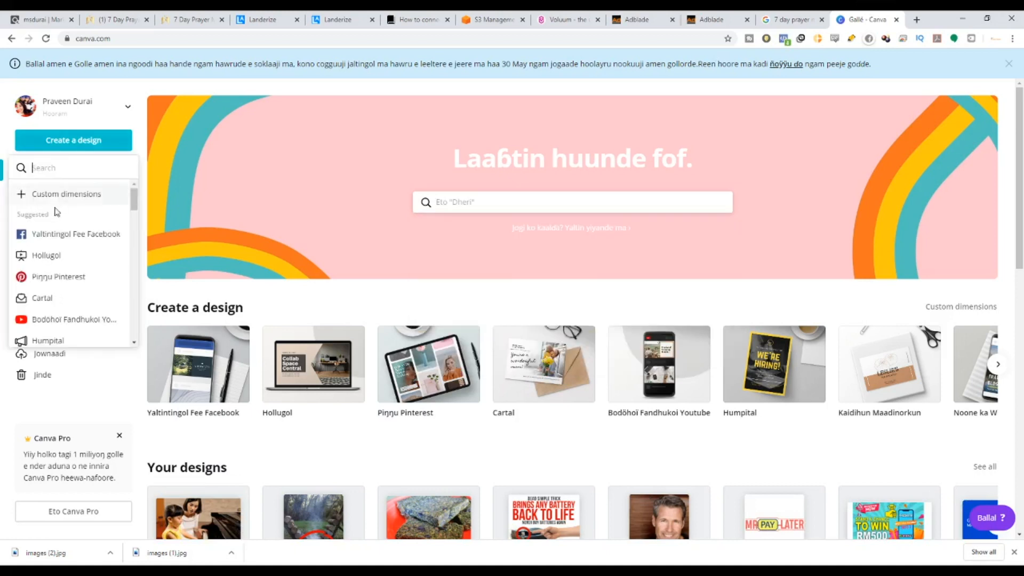
{"action": "left_click", "coordinate": [53, 194]}
{"action": "type", "text": "298"}
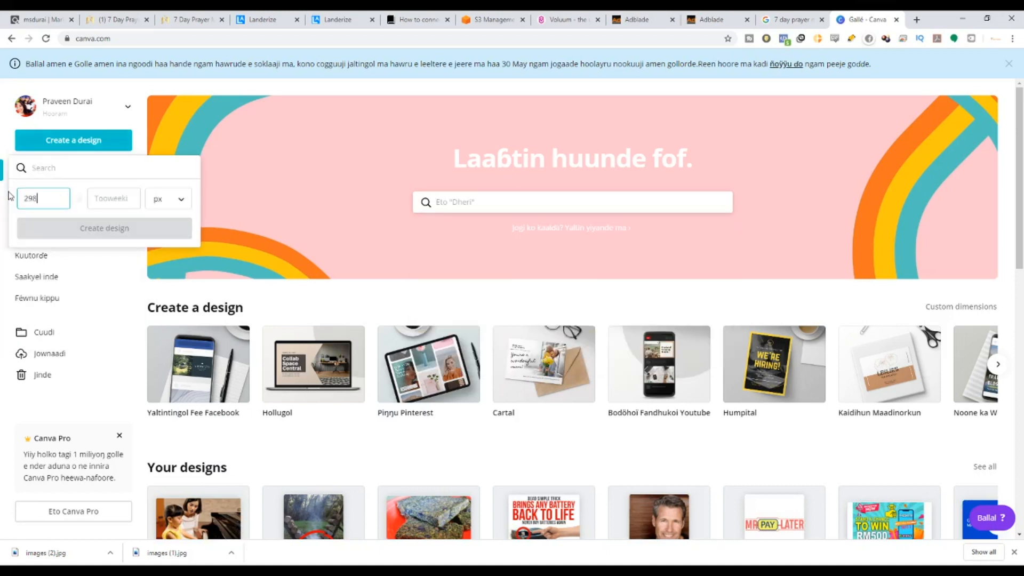
{"action": "key", "text": "Tab"}
{"action": "type", "text": "224"}
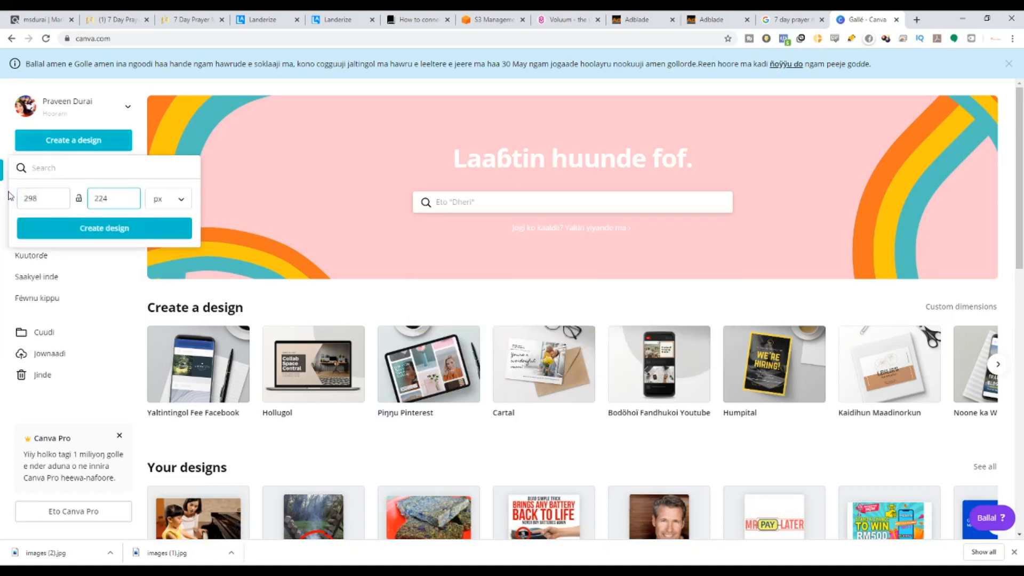
{"action": "left_click", "coordinate": [128, 233]}
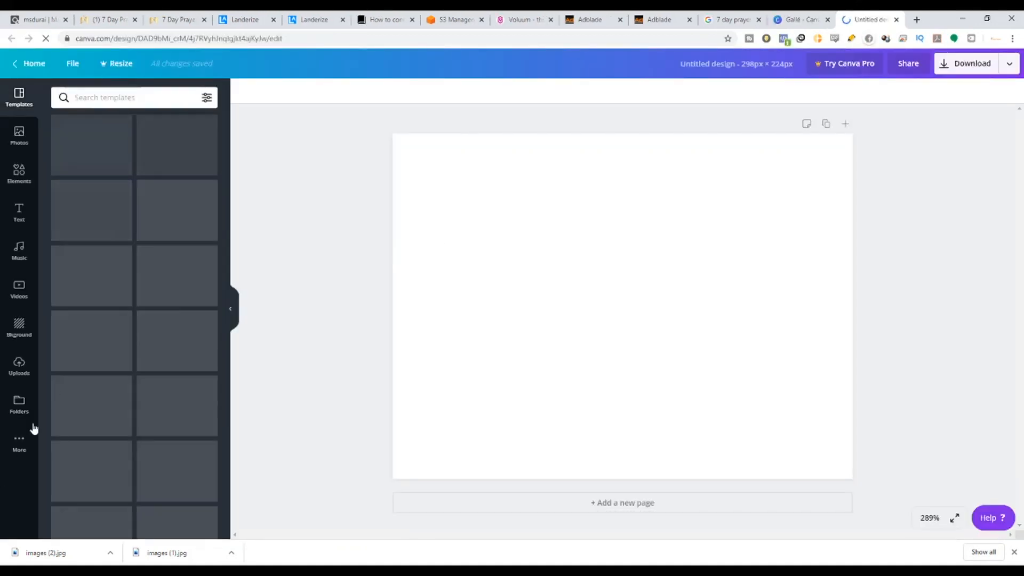
Fill the canvas with the uploaded yoga 7 Day Prayer Miracle image.
{"action": "left_click", "coordinate": [19, 367]}
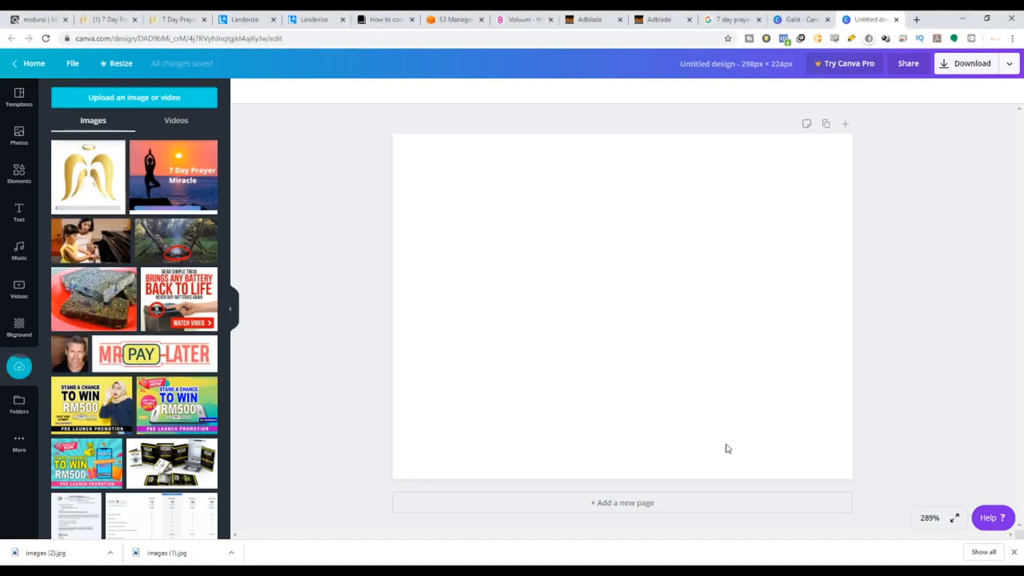
{"action": "left_click", "coordinate": [173, 174]}
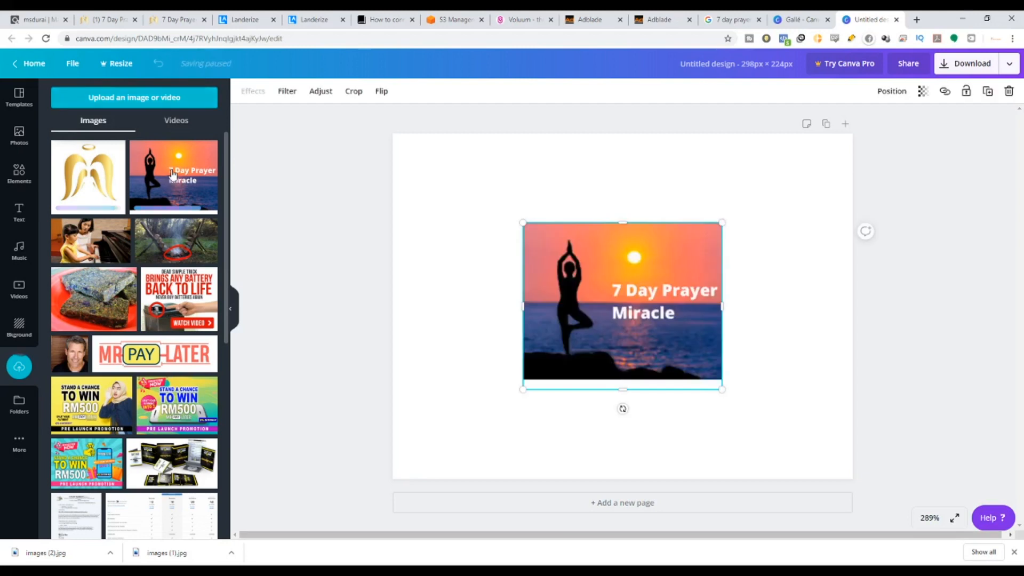
{"action": "key", "text": "Delete"}
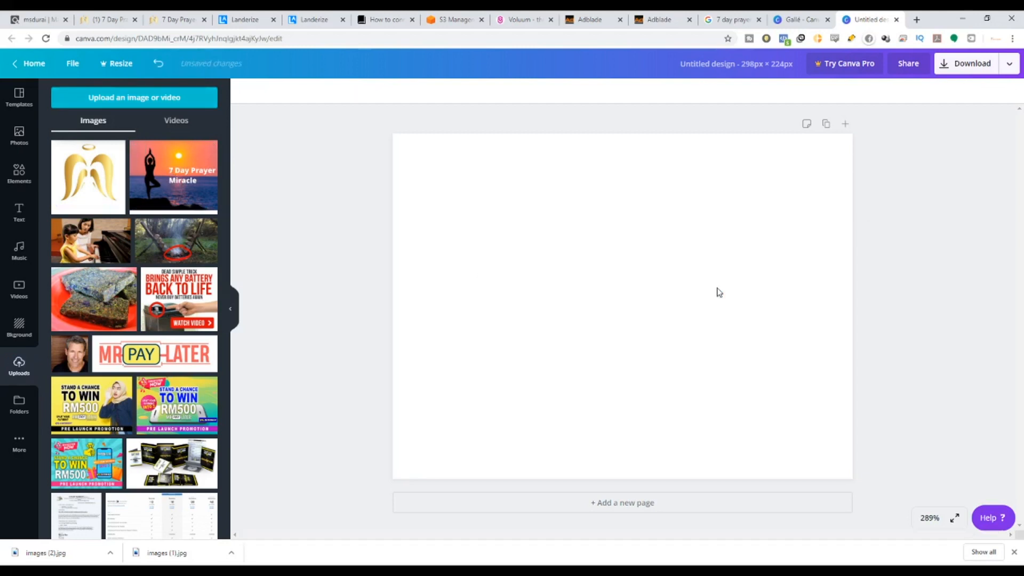
{"action": "left_click_drag", "start_coordinate": [143, 157], "coordinate": [401, 165]}
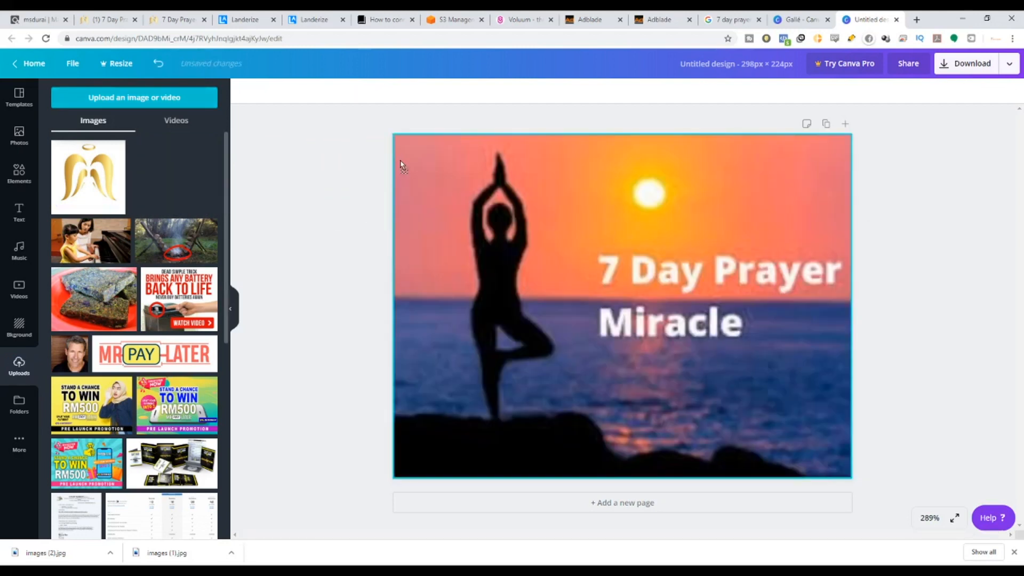
Download the design as a JPG and upload it to AdBlade as the medium image.
{"action": "left_click", "coordinate": [971, 63]}
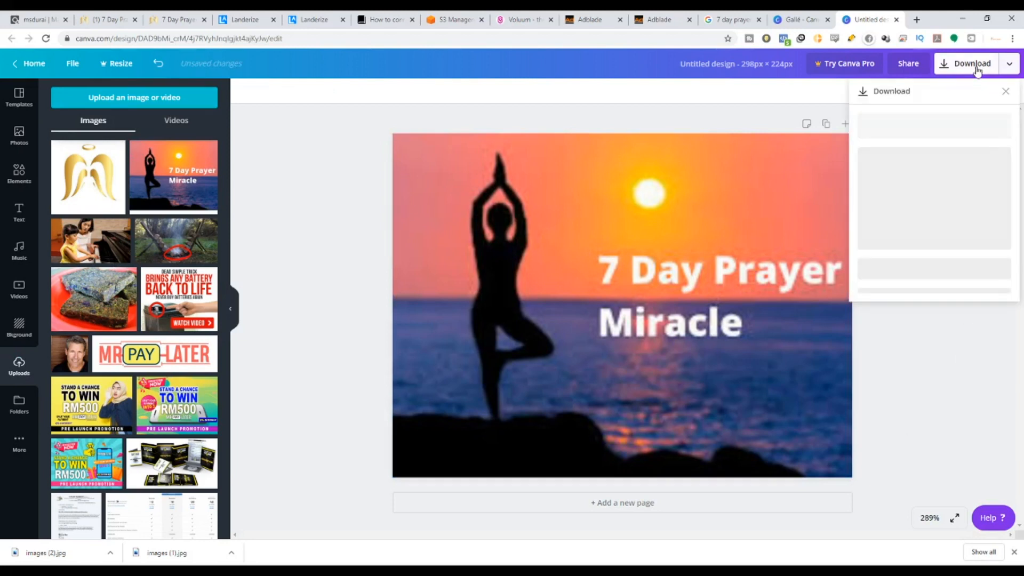
{"action": "left_click", "coordinate": [952, 140]}
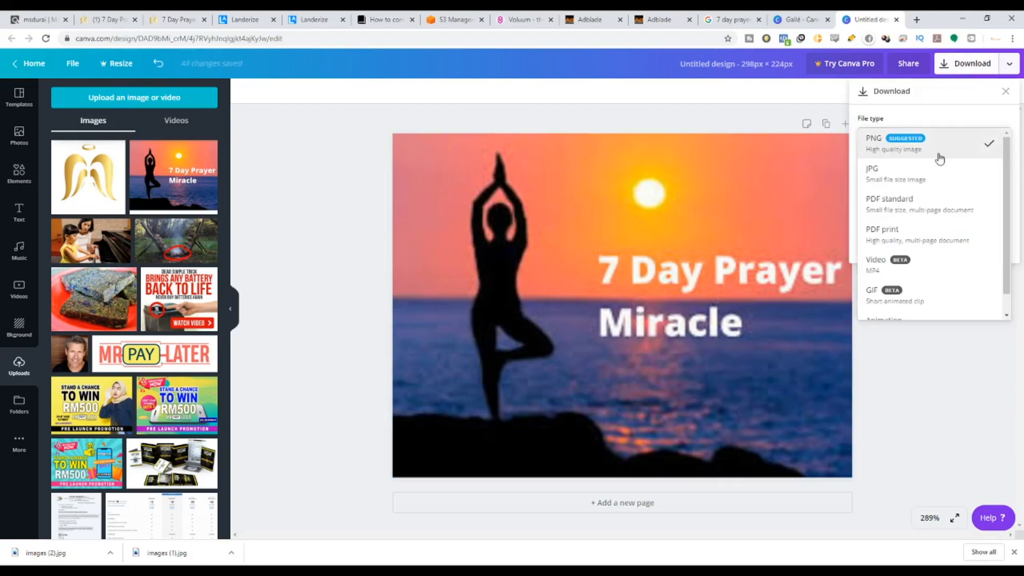
{"action": "left_click", "coordinate": [925, 181]}
{"action": "left_click", "coordinate": [948, 241]}
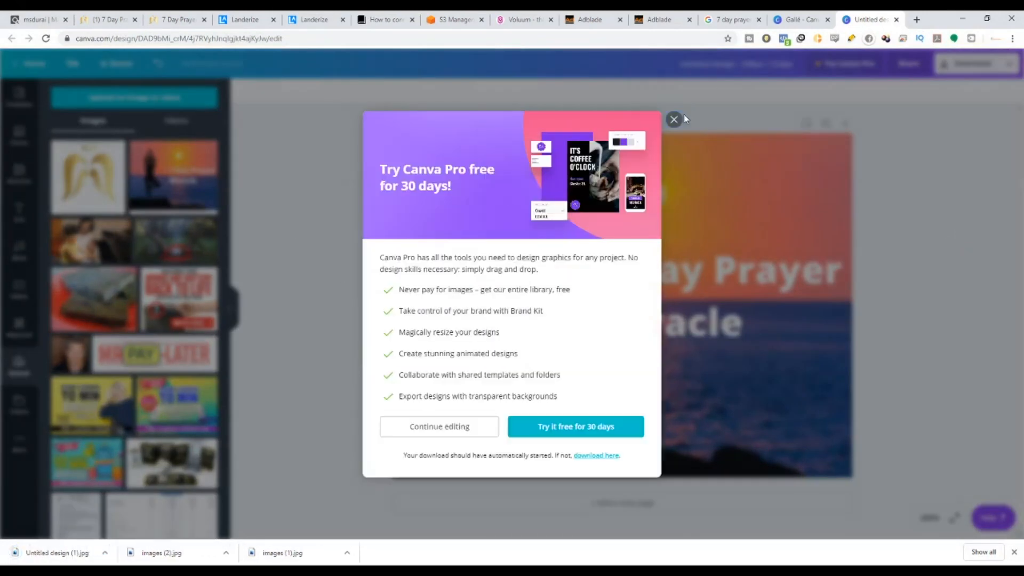
{"action": "left_click", "coordinate": [674, 120]}
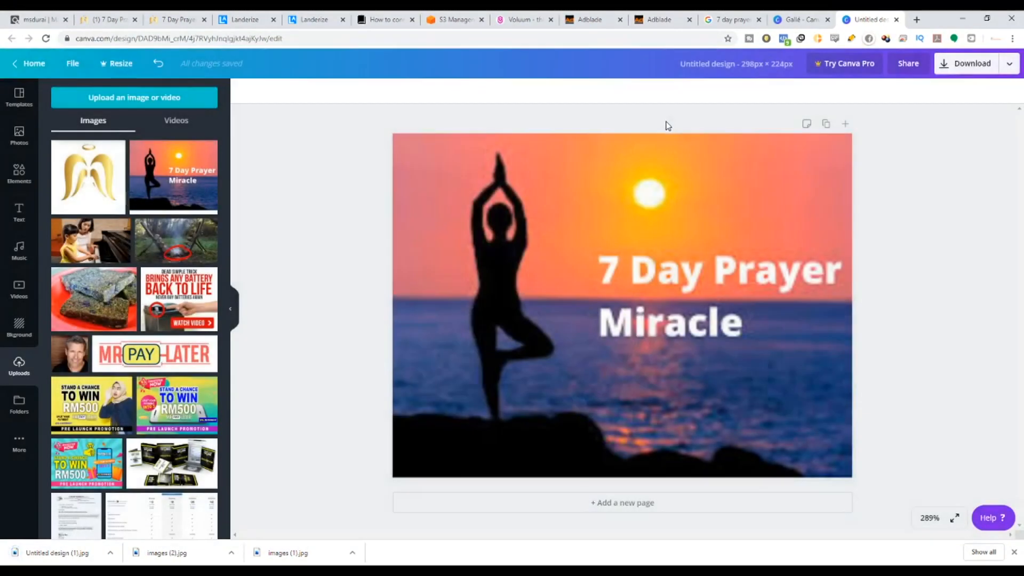
{"action": "left_click", "coordinate": [664, 20]}
{"action": "left_click", "coordinate": [330, 271]}
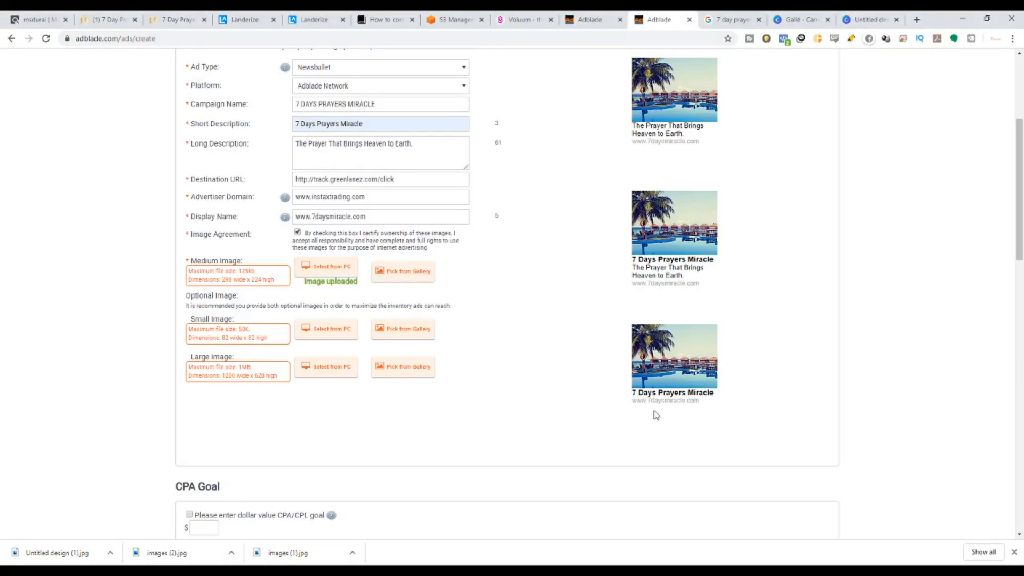
Scroll the form to confirm all three ad previews show the sunset 7 Day Prayer Miracle graphic.
{"action": "scroll", "coordinate": [485, 296], "scroll_direction": "up", "scroll_amount": 3}
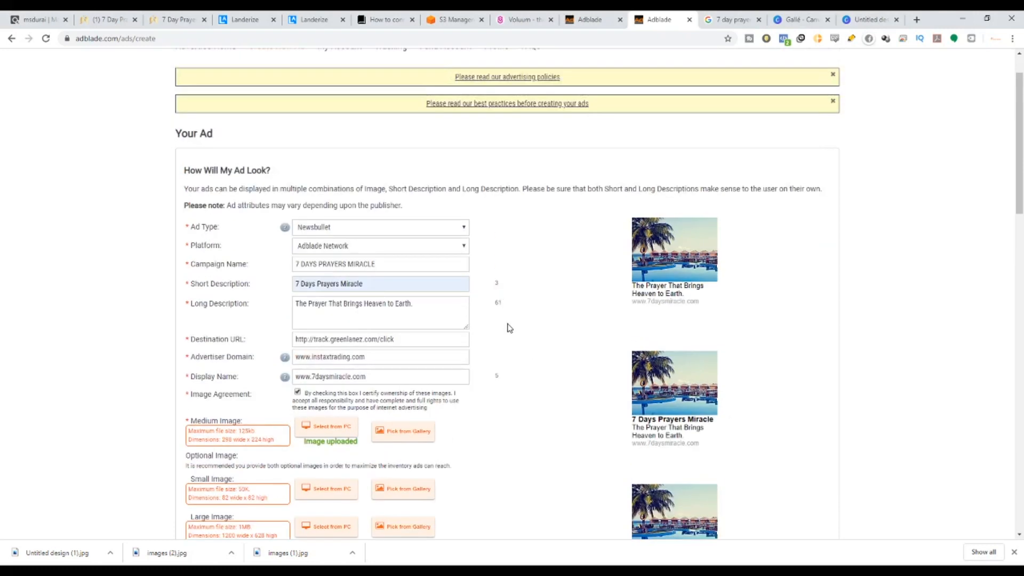
{"action": "scroll", "coordinate": [680, 316], "scroll_direction": "down", "scroll_amount": 1}
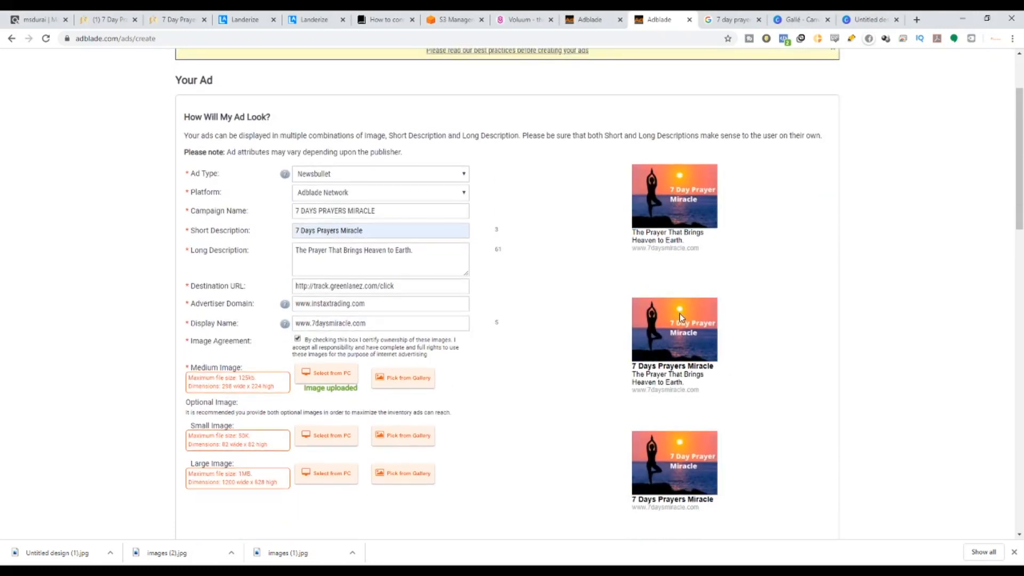
{"action": "scroll", "coordinate": [680, 318], "scroll_direction": "down", "scroll_amount": 1}
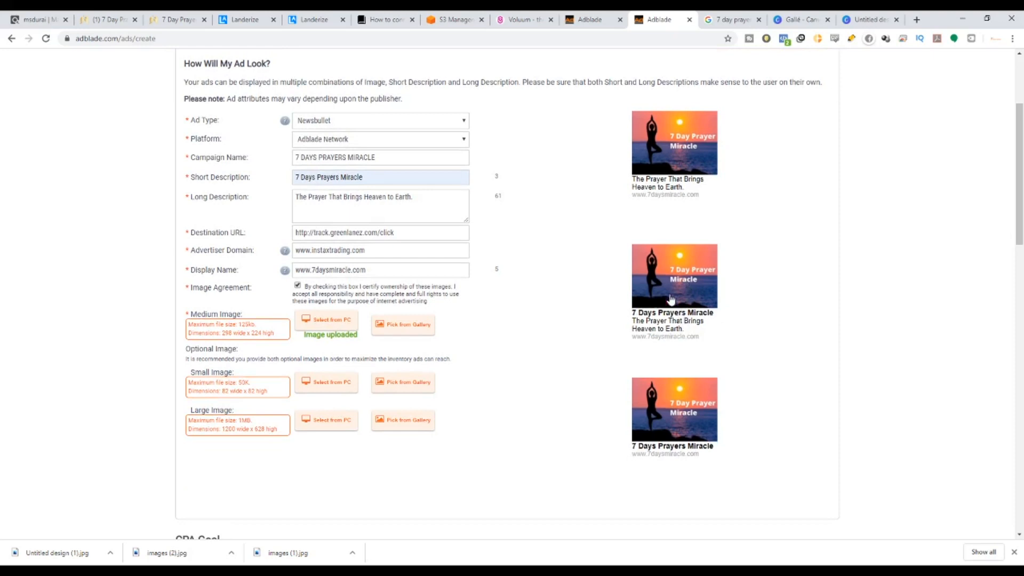
{"action": "scroll", "coordinate": [475, 287], "scroll_direction": "down", "scroll_amount": 5}
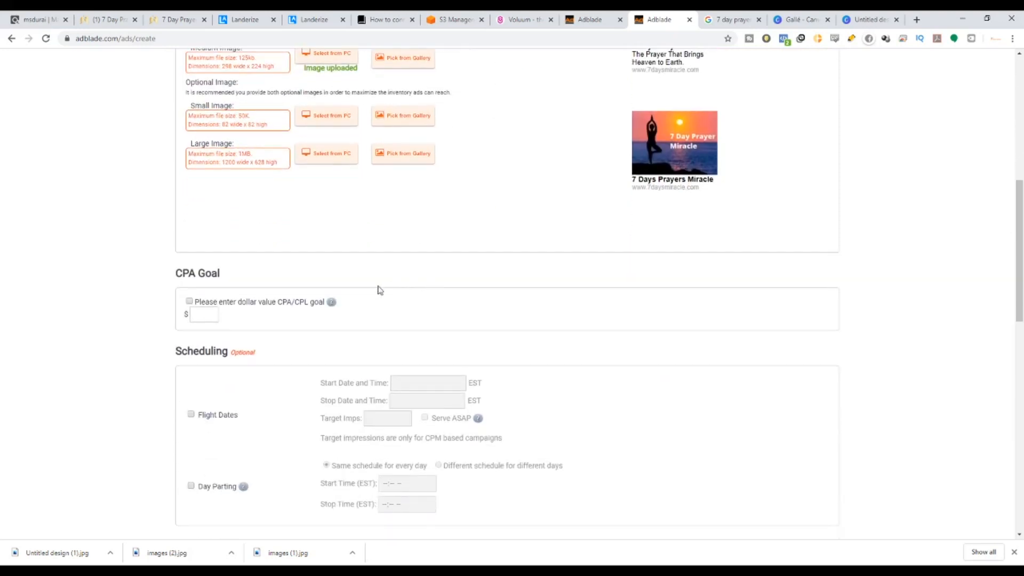
{"action": "scroll", "coordinate": [341, 240], "scroll_direction": "up", "scroll_amount": 3}
{"action": "scroll", "coordinate": [331, 290], "scroll_direction": "down", "scroll_amount": 2}
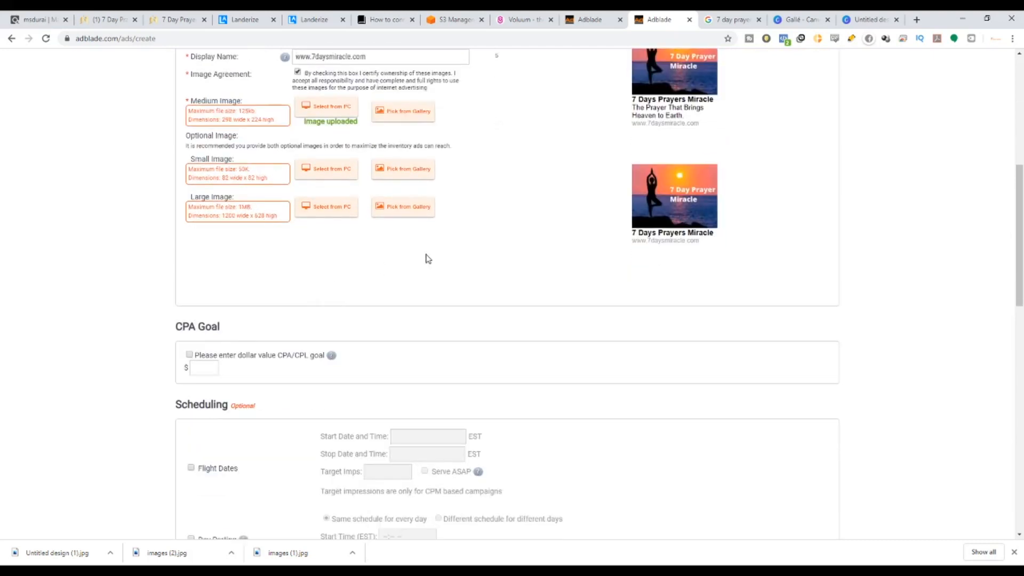
{"action": "scroll", "coordinate": [429, 258], "scroll_direction": "down", "scroll_amount": 2}
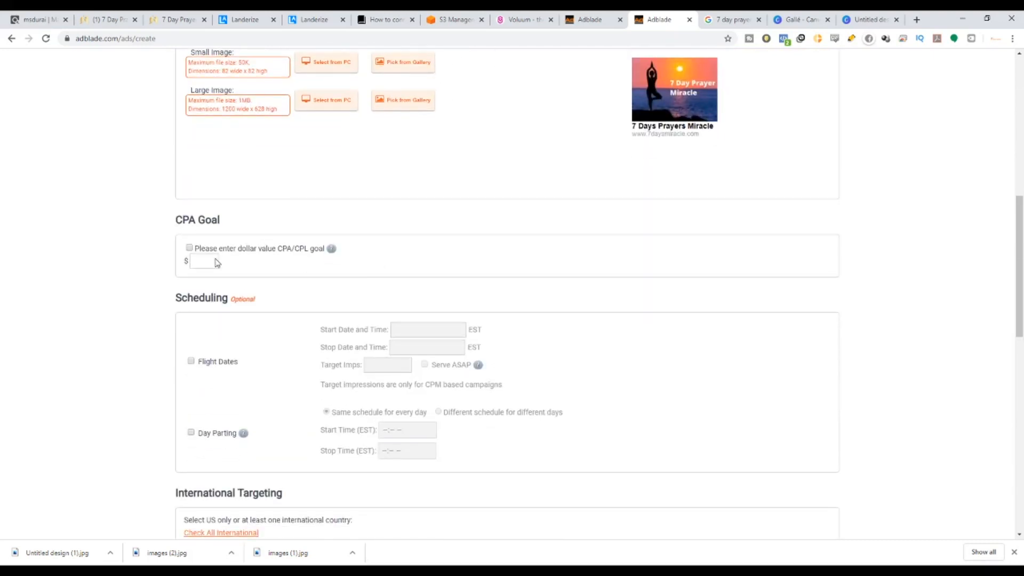
{"action": "left_click", "coordinate": [188, 249]}
{"action": "left_click", "coordinate": [188, 249]}
{"action": "scroll", "coordinate": [328, 291], "scroll_direction": "down", "scroll_amount": 1}
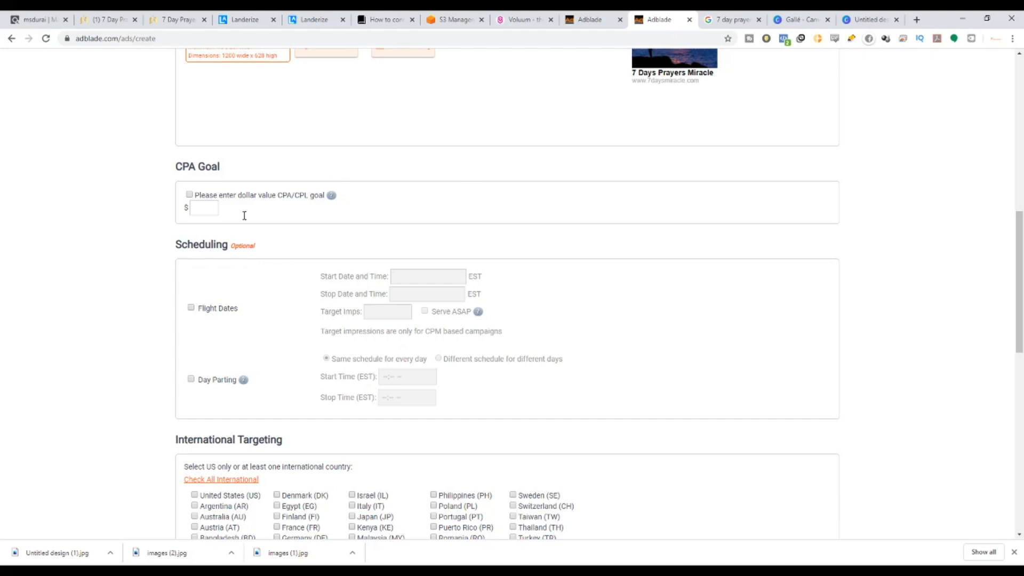
{"action": "left_click_drag", "start_coordinate": [175, 249], "coordinate": [264, 249]}
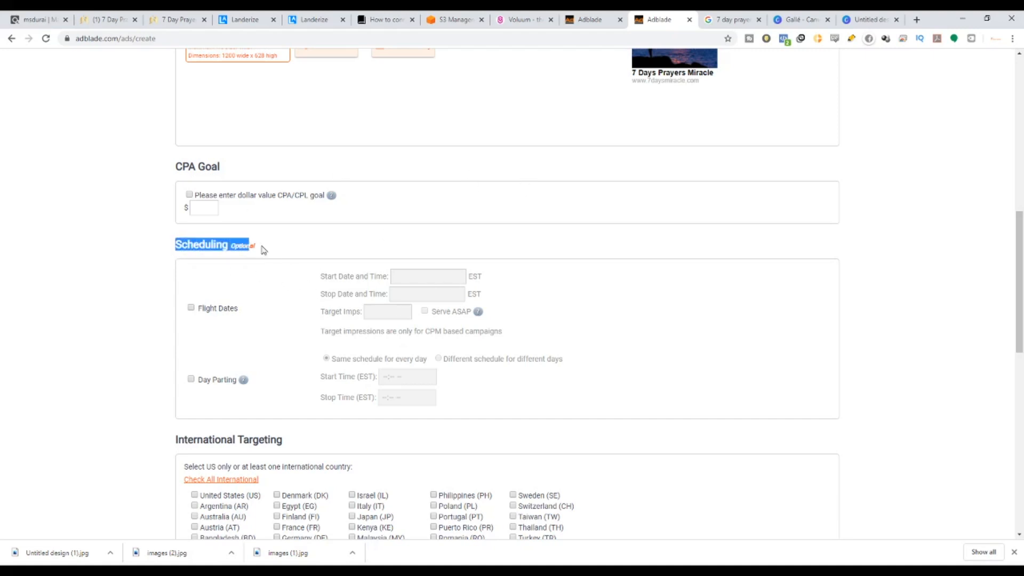
Try Flight Dates scheduling with a 05/27/2020 12:00 am start, then switch it off.
{"action": "left_click", "coordinate": [190, 308]}
{"action": "left_click", "coordinate": [402, 276]}
{"action": "left_click", "coordinate": [348, 293]}
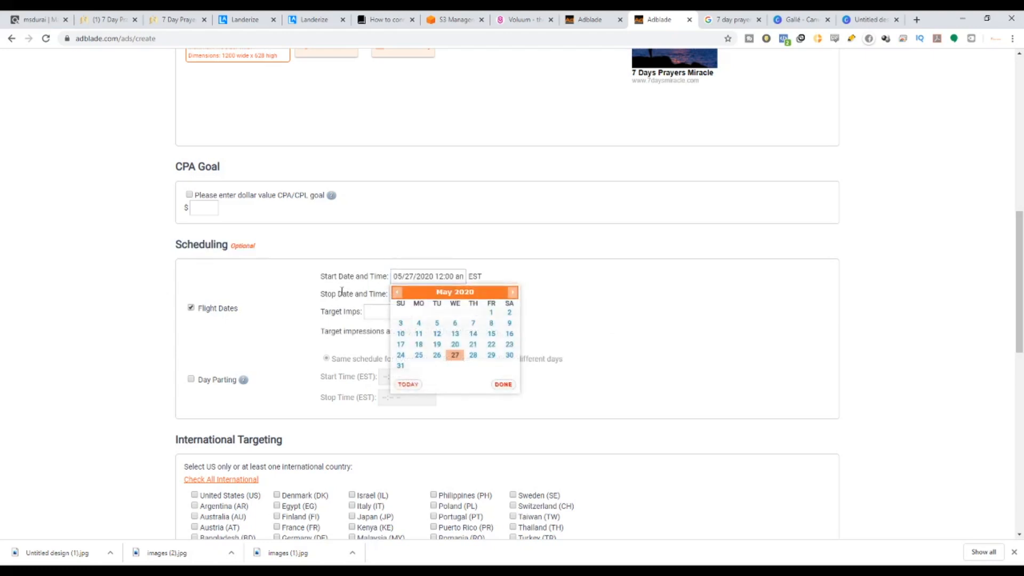
{"action": "left_click", "coordinate": [397, 294]}
{"action": "left_click", "coordinate": [372, 311]}
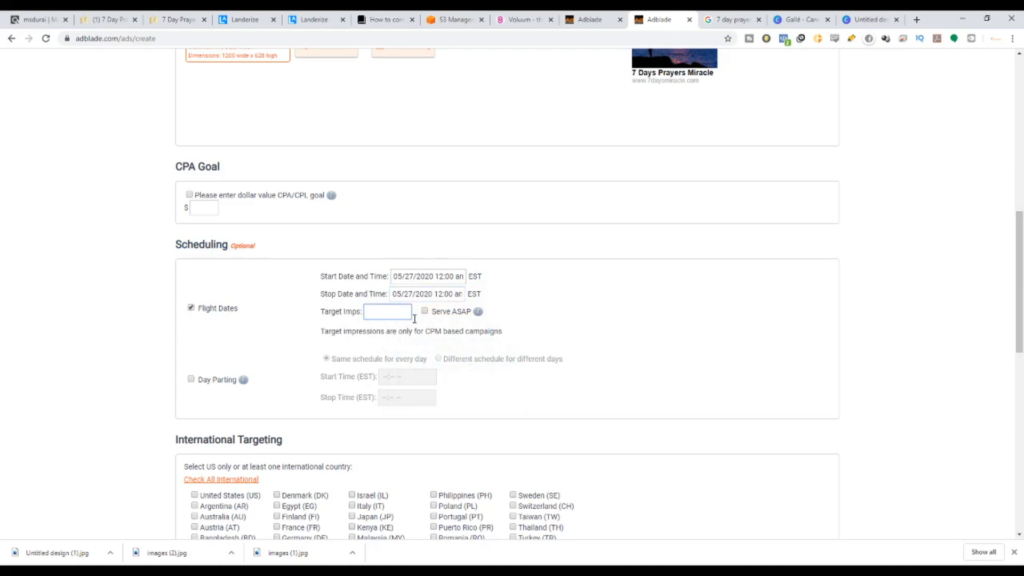
{"action": "left_click_drag", "start_coordinate": [447, 315], "coordinate": [471, 319]}
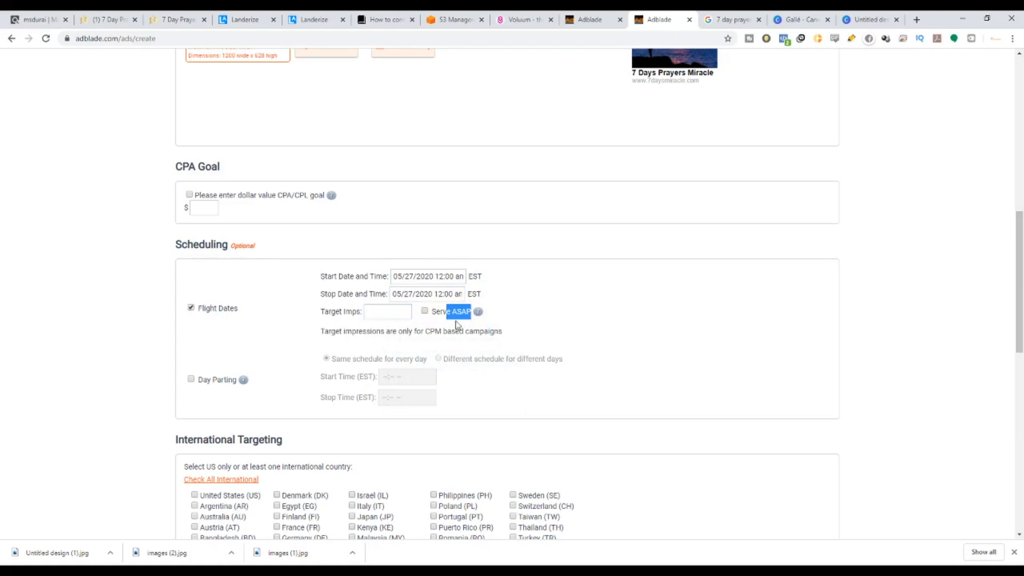
{"action": "left_click", "coordinate": [191, 308]}
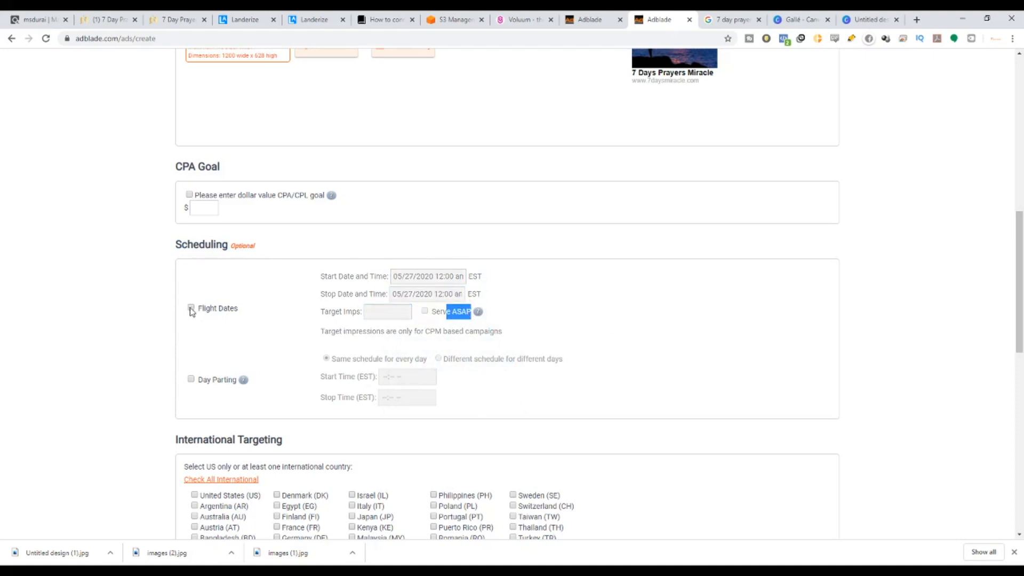
Enable Day Parting with per-day schedules, then turn it off before International Targeting.
{"action": "scroll", "coordinate": [186, 328], "scroll_direction": "down", "scroll_amount": 2}
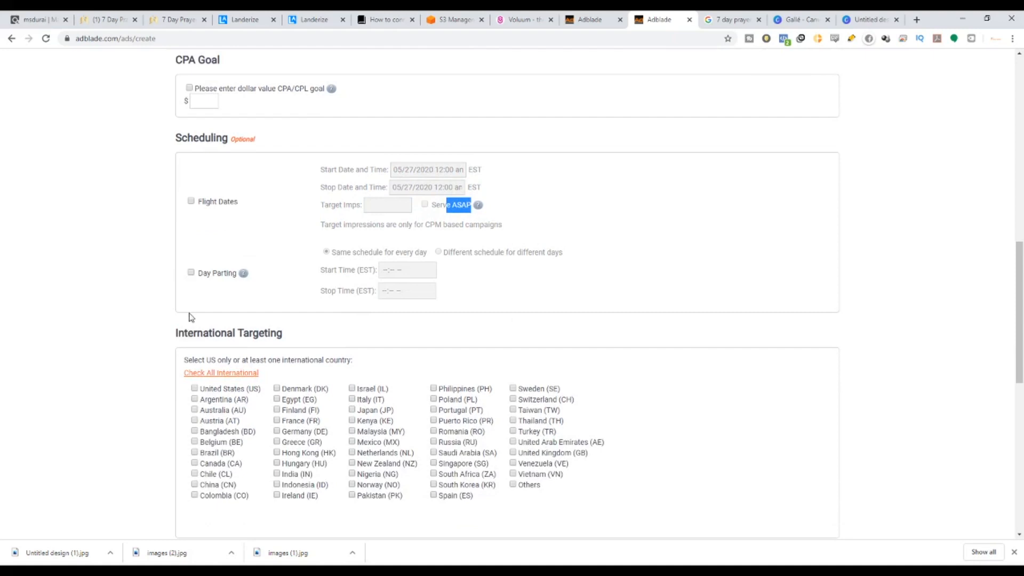
{"action": "left_click", "coordinate": [191, 273]}
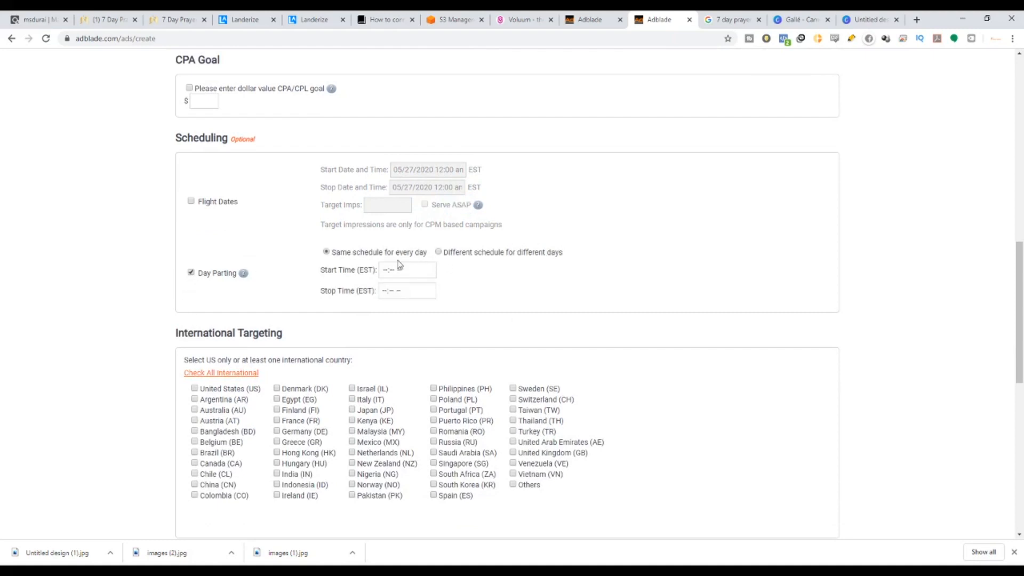
{"action": "left_click", "coordinate": [438, 252]}
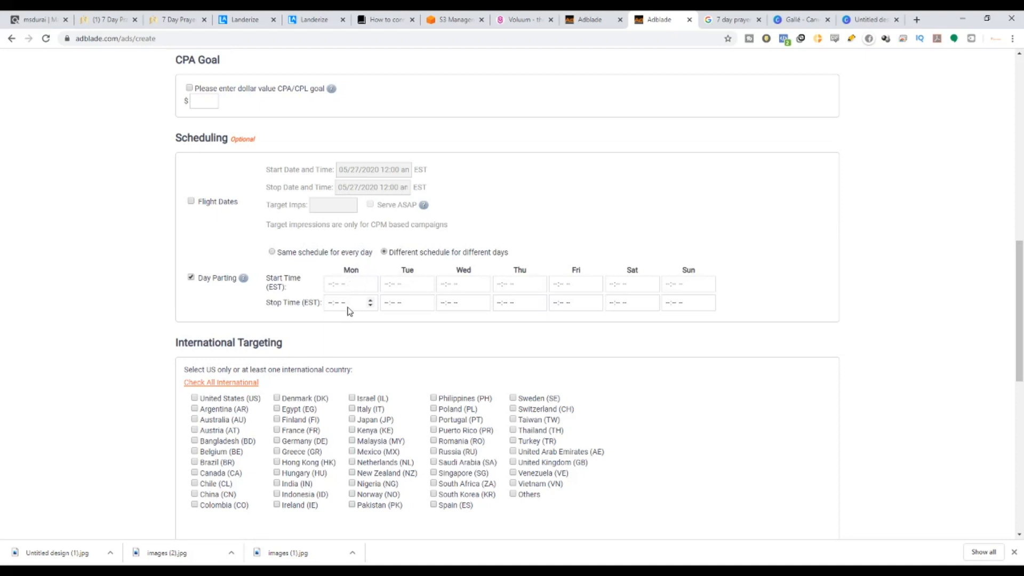
{"action": "left_click", "coordinate": [191, 279]}
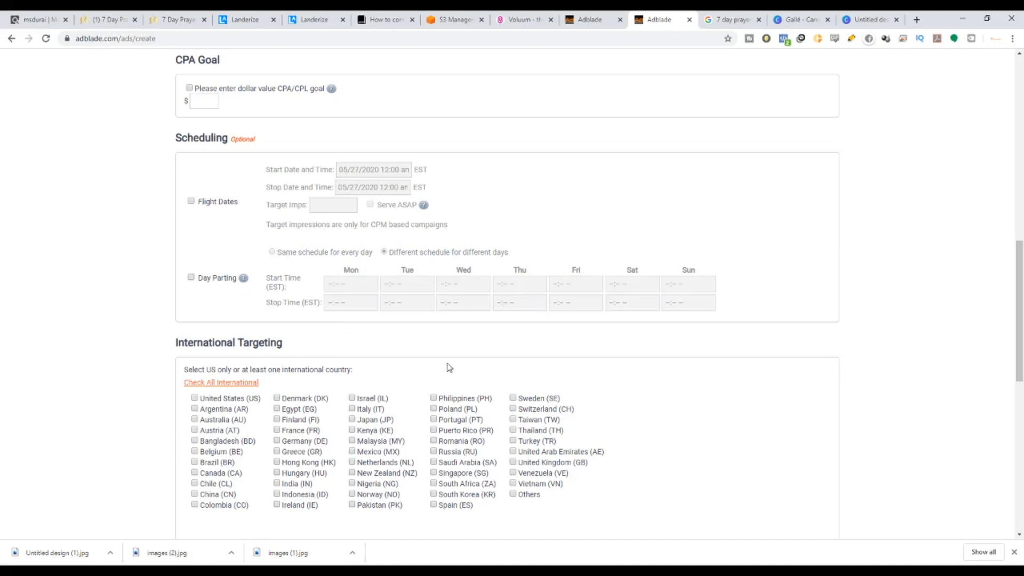
{"action": "scroll", "coordinate": [448, 367], "scroll_direction": "down", "scroll_amount": 3}
{"action": "left_click_drag", "start_coordinate": [178, 180], "coordinate": [291, 179]}
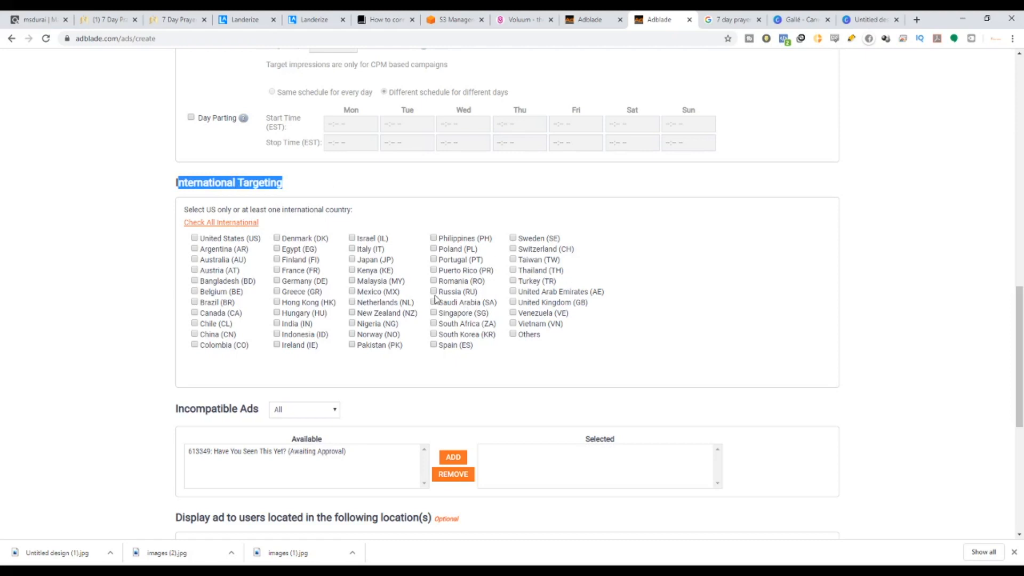
Tick every international country with Check All International, leaving United States unticked, and review the country instructions.
{"action": "left_click", "coordinate": [216, 223]}
{"action": "left_click", "coordinate": [194, 238]}
{"action": "left_click", "coordinate": [217, 223]}
{"action": "left_click_drag", "start_coordinate": [182, 209], "coordinate": [340, 209]}
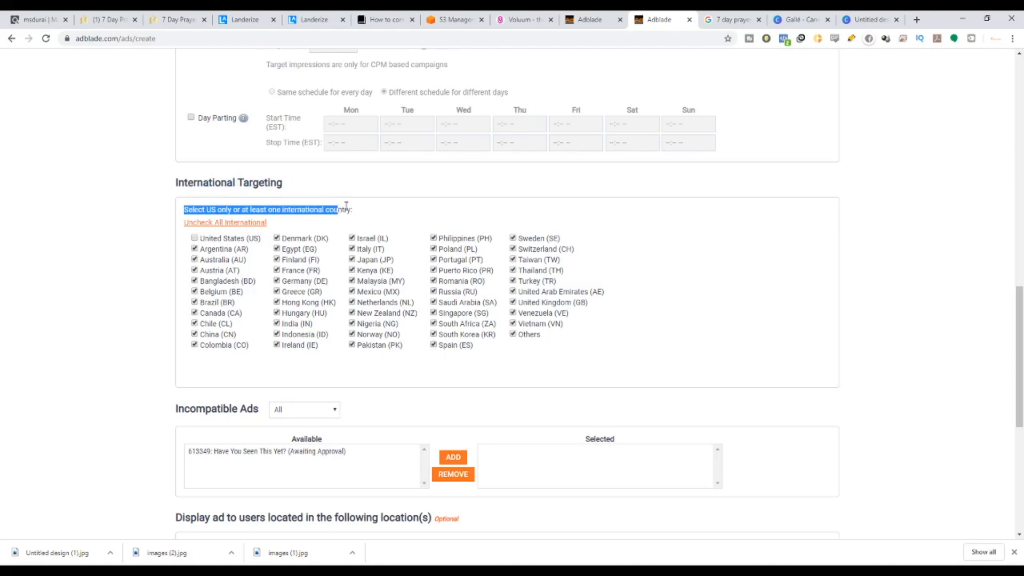
{"action": "left_click_drag", "start_coordinate": [352, 211], "coordinate": [166, 215]}
{"action": "scroll", "coordinate": [487, 403], "scroll_direction": "down", "scroll_amount": 7}
{"action": "scroll", "coordinate": [383, 357], "scroll_direction": "up", "scroll_amount": 3}
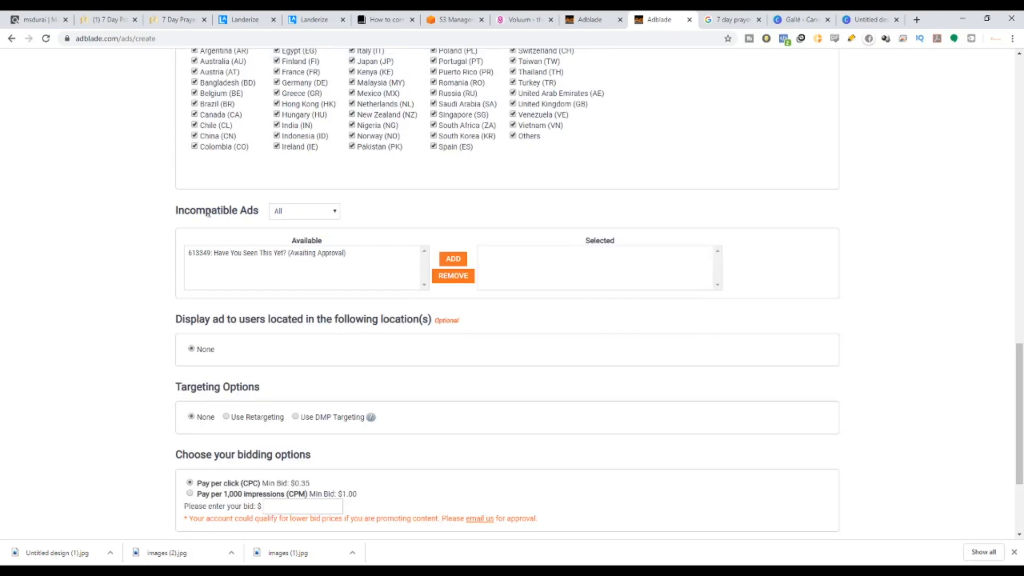
{"action": "left_click_drag", "start_coordinate": [173, 213], "coordinate": [286, 213]}
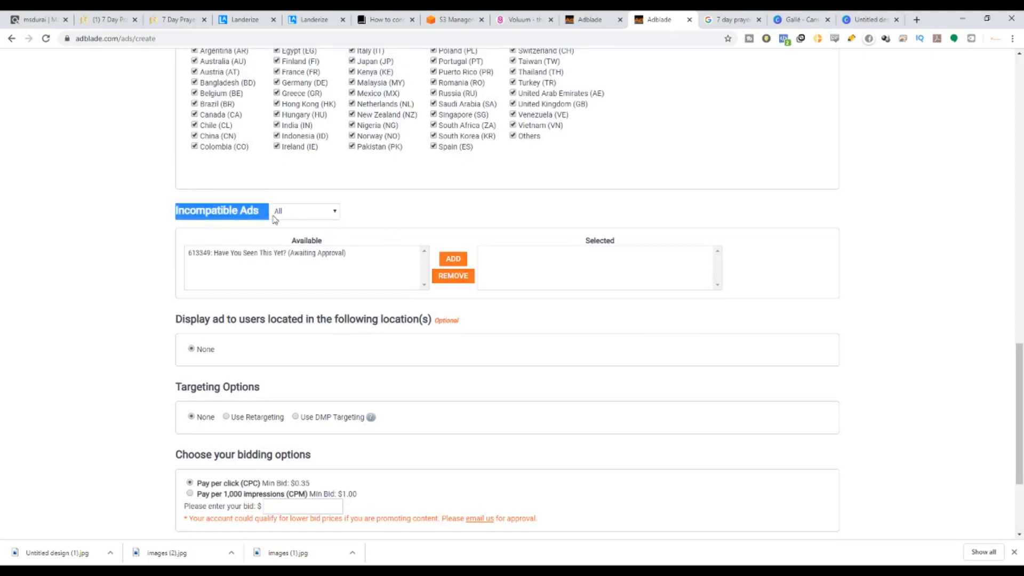
{"action": "left_click", "coordinate": [215, 227]}
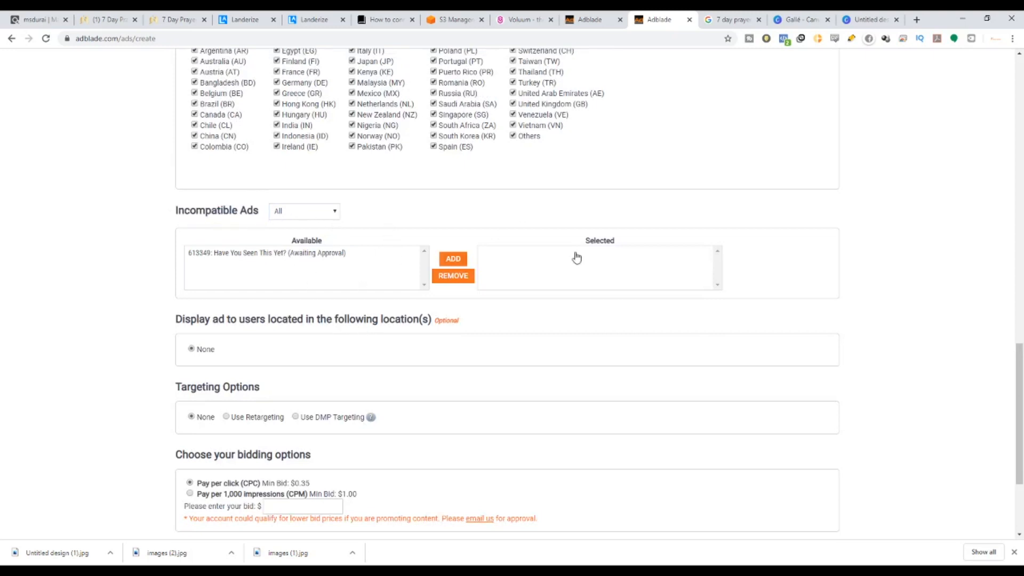
{"action": "scroll", "coordinate": [576, 258], "scroll_direction": "down", "scroll_amount": 3}
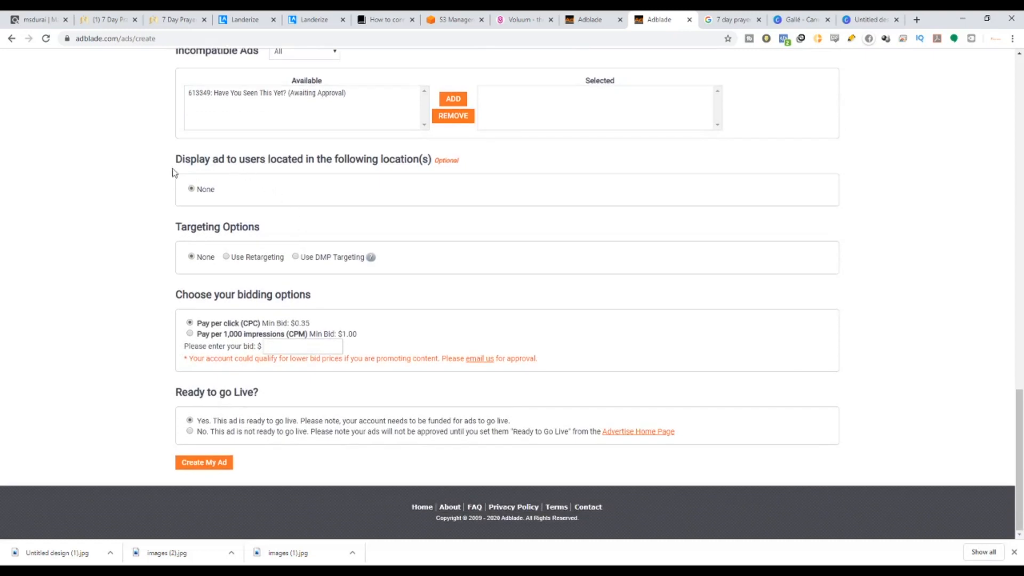
{"action": "left_click_drag", "start_coordinate": [176, 158], "coordinate": [422, 163]}
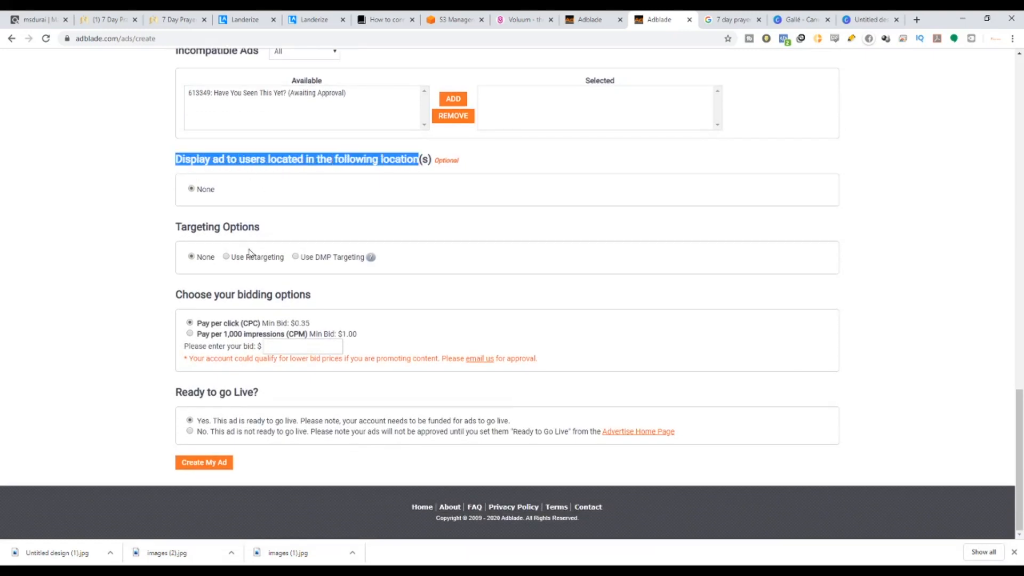
{"action": "left_click_drag", "start_coordinate": [181, 226], "coordinate": [285, 229]}
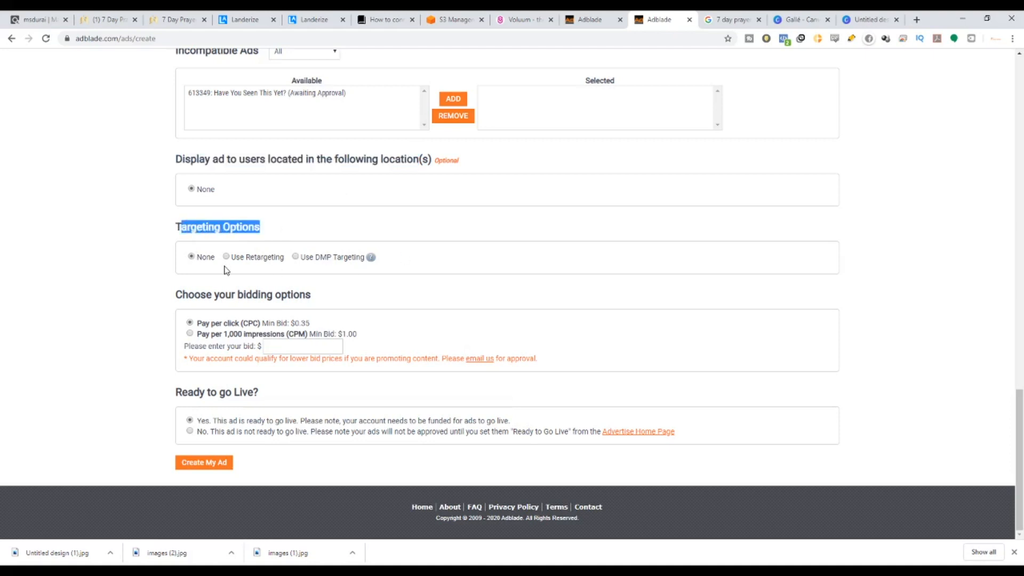
{"action": "left_click", "coordinate": [282, 255]}
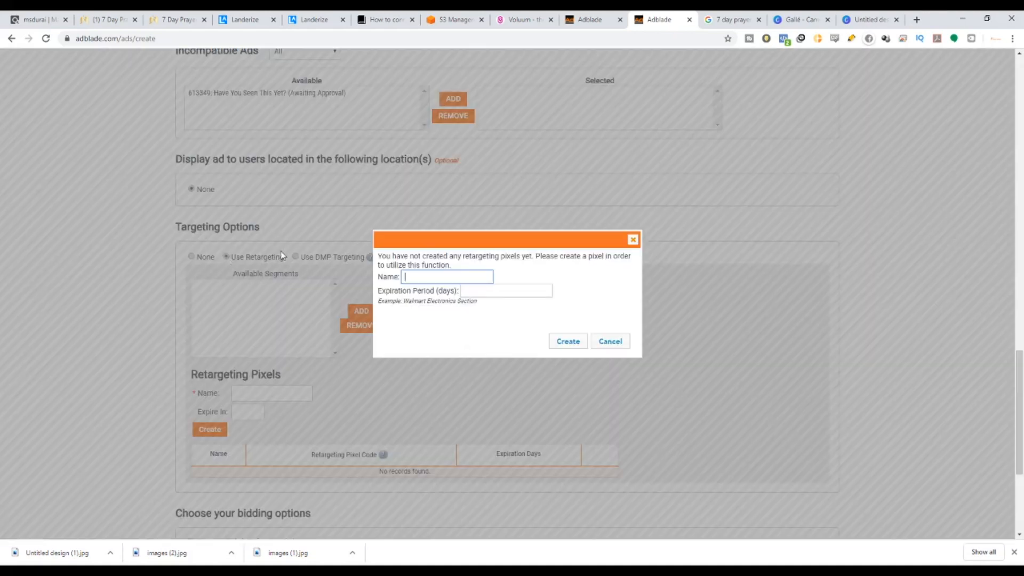
{"action": "left_click", "coordinate": [633, 239]}
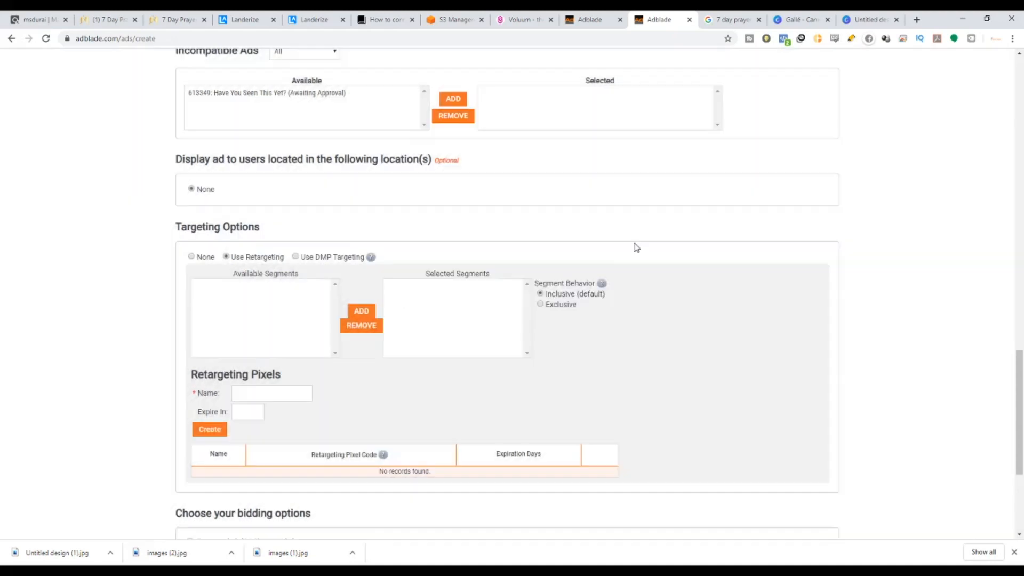
{"action": "left_click", "coordinate": [295, 257]}
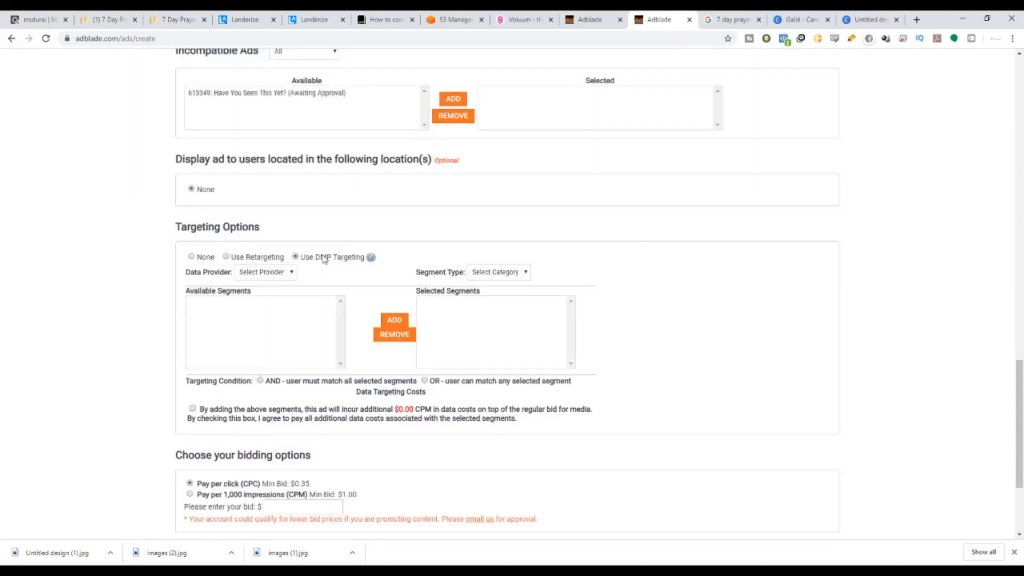
{"action": "left_click_drag", "start_coordinate": [320, 257], "coordinate": [342, 257]}
{"action": "left_click", "coordinate": [190, 256]}
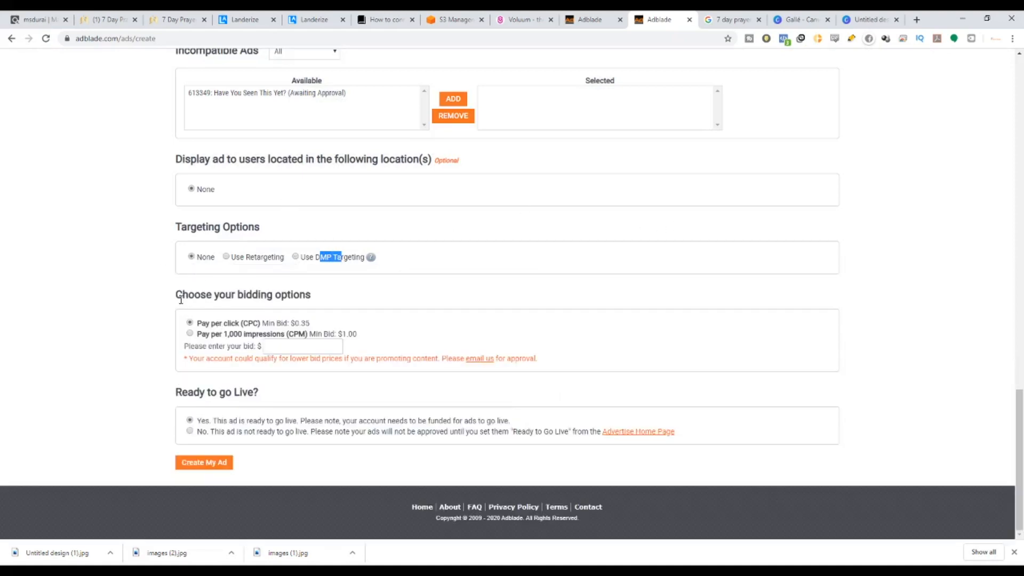
{"action": "left_click_drag", "start_coordinate": [177, 293], "coordinate": [315, 301]}
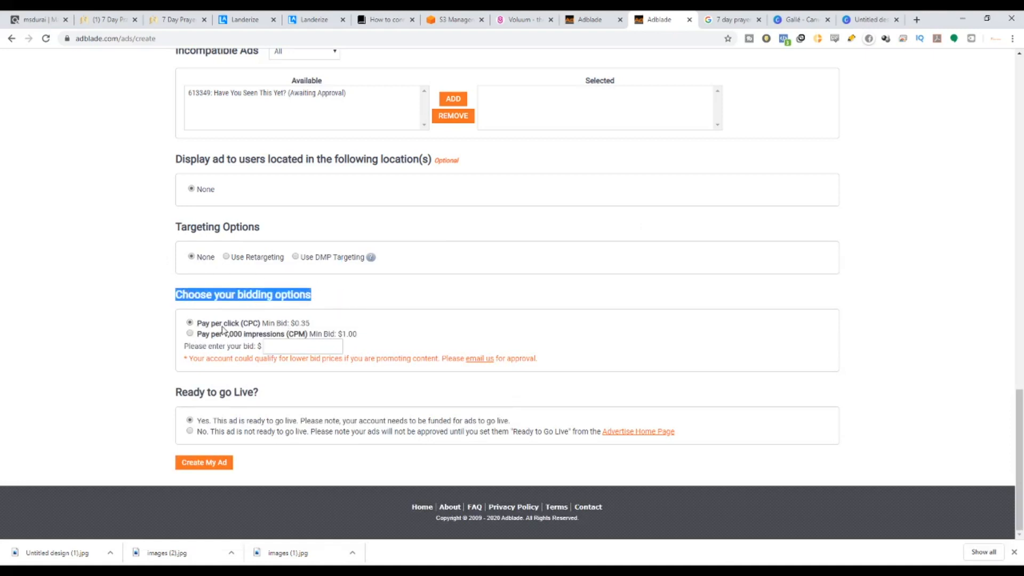
Enter a pay-per-click bid of 0.35, matching the $0.35 minimum.
{"action": "left_click_drag", "start_coordinate": [239, 323], "coordinate": [306, 335]}
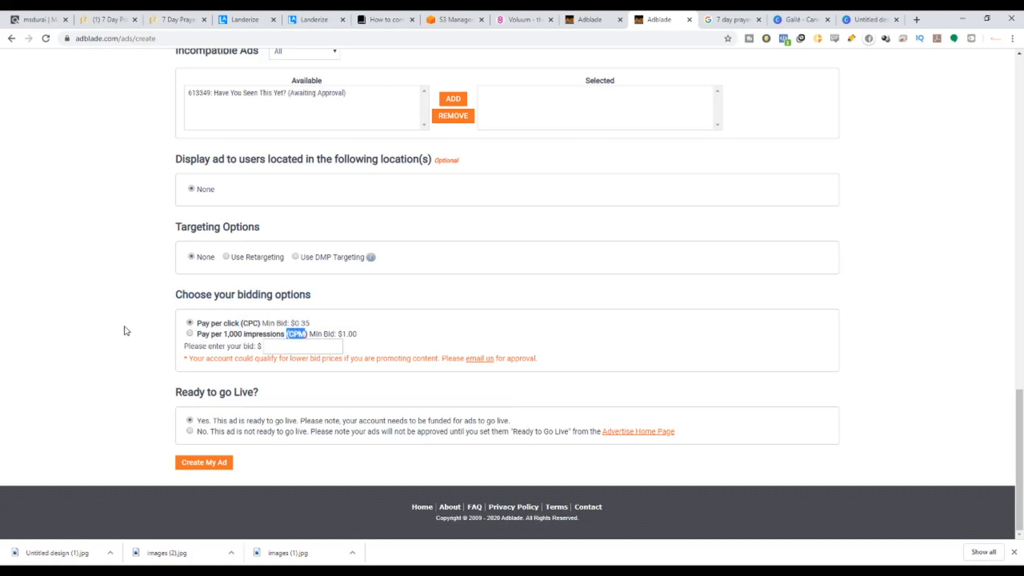
{"action": "left_click", "coordinate": [297, 324]}
{"action": "left_click_drag", "start_coordinate": [297, 325], "coordinate": [317, 327]}
{"action": "left_click", "coordinate": [309, 345]}
{"action": "type", "text": "0.35"}
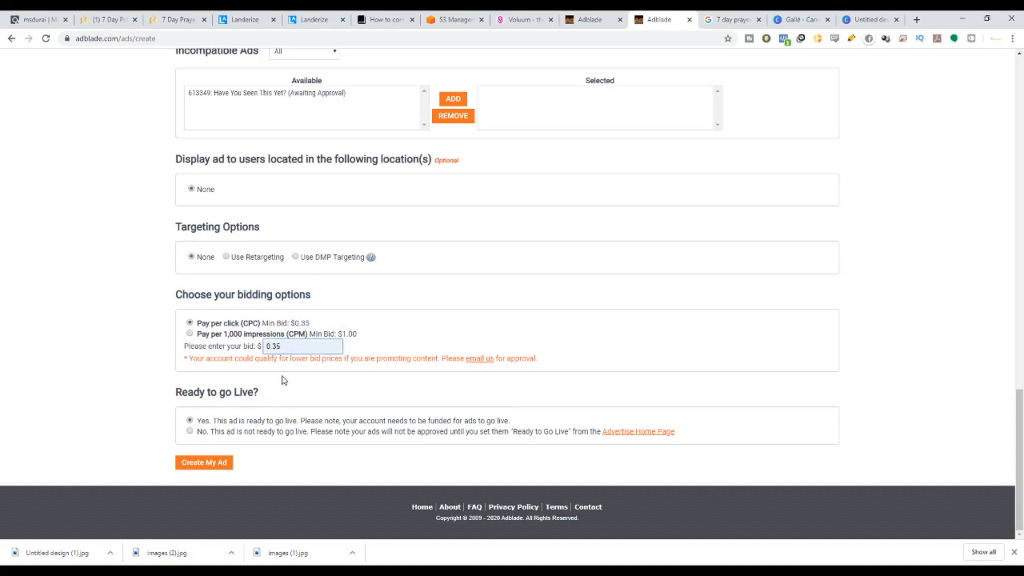
{"action": "left_click", "coordinate": [281, 375]}
Review the Ready to go Live options, keeping 'Yes' selected.
{"action": "left_click_drag", "start_coordinate": [189, 347], "coordinate": [264, 348]}
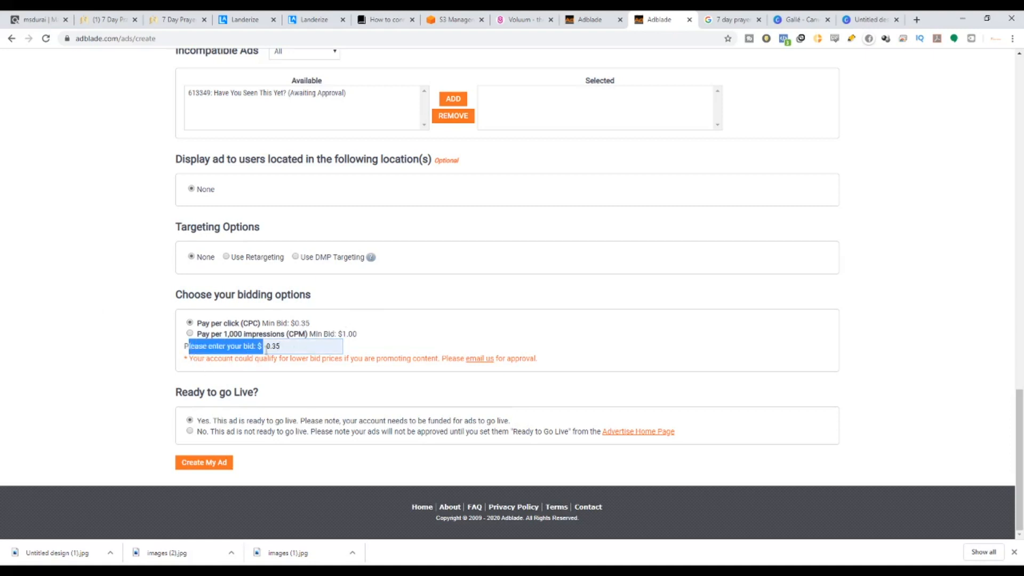
{"action": "left_click_drag", "start_coordinate": [176, 391], "coordinate": [263, 393]}
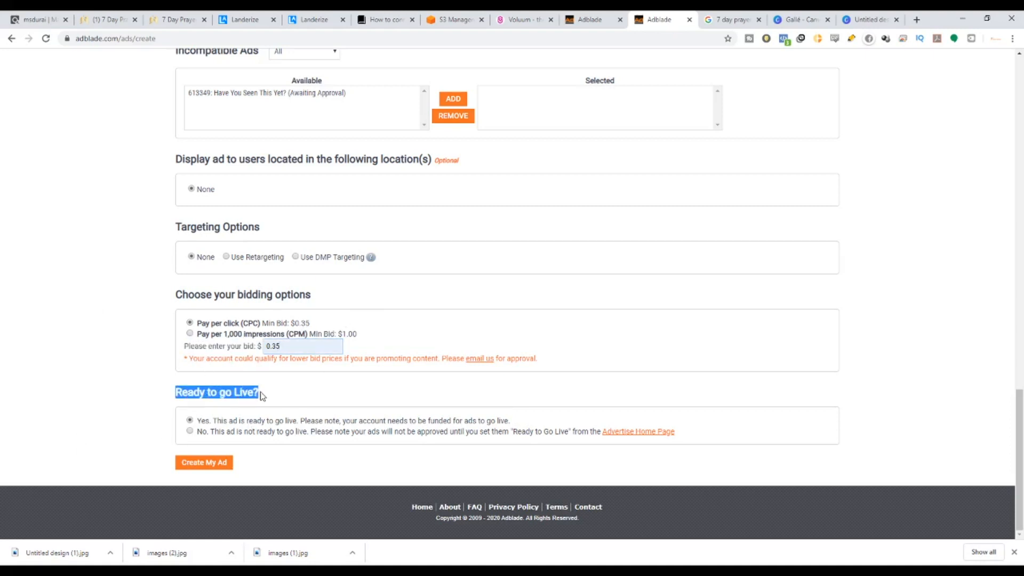
{"action": "left_click_drag", "start_coordinate": [211, 421], "coordinate": [459, 426]}
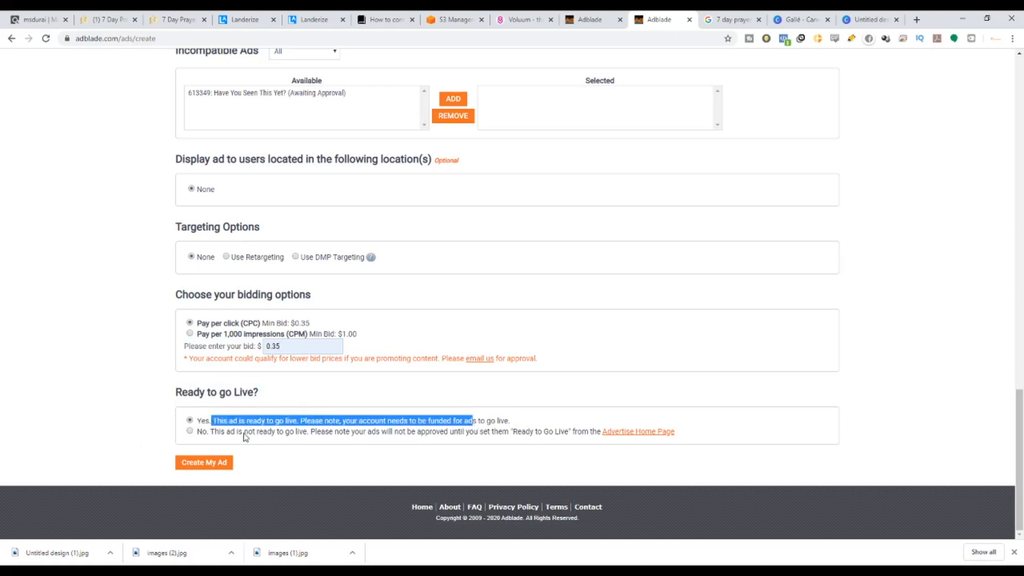
{"action": "left_click_drag", "start_coordinate": [206, 431], "coordinate": [498, 457]}
{"action": "left_click", "coordinate": [536, 459]}
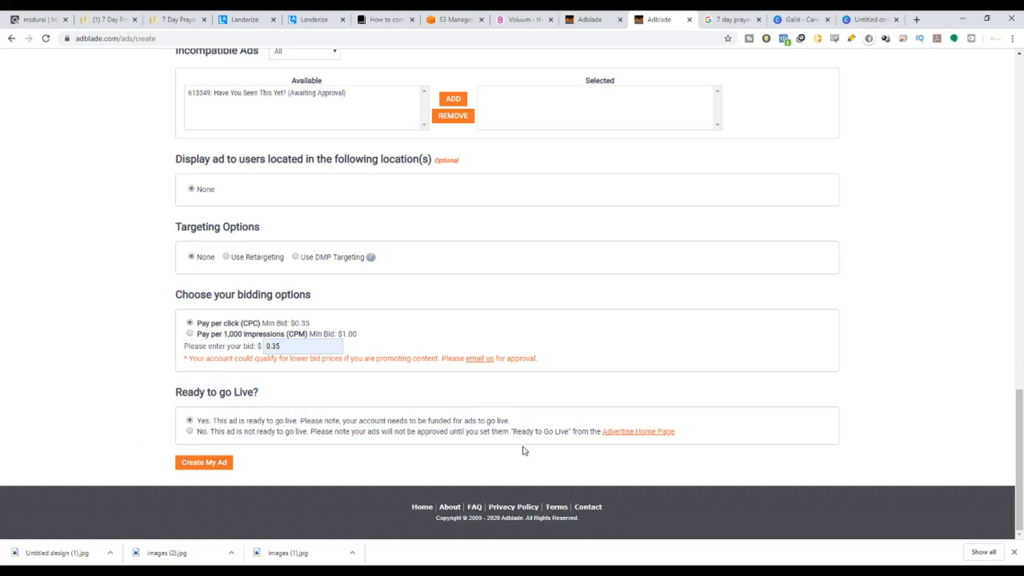
Create the '7 Days Prayers Miracle' ad and dismiss the go-live reminder on the dashboard.
{"action": "left_click", "coordinate": [203, 462]}
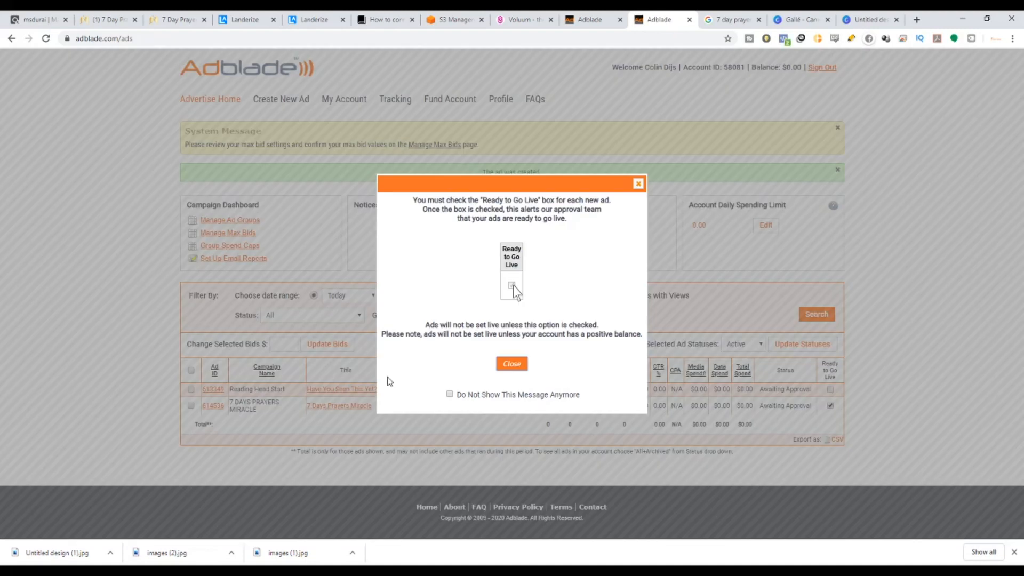
{"action": "left_click", "coordinate": [511, 364]}
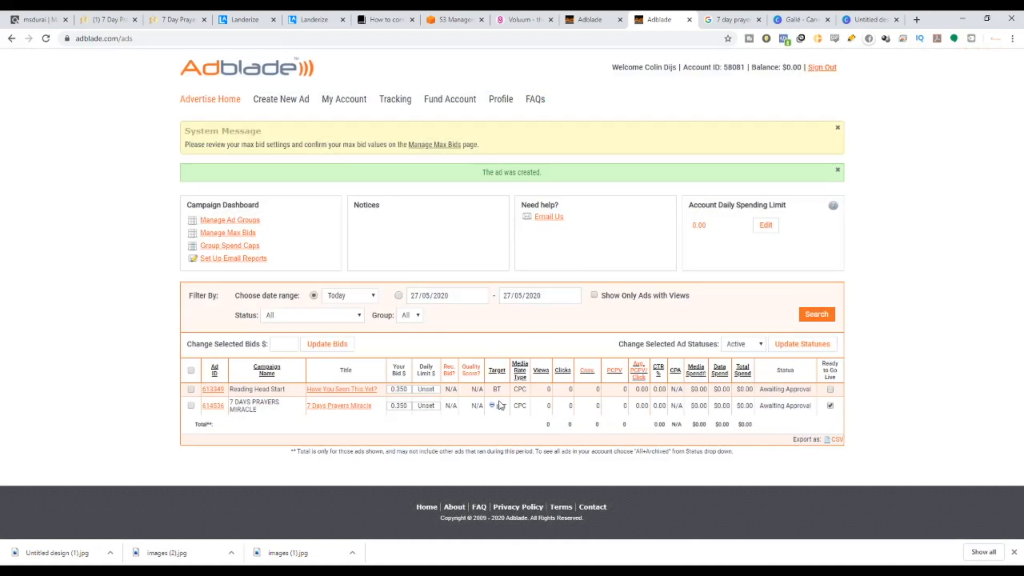